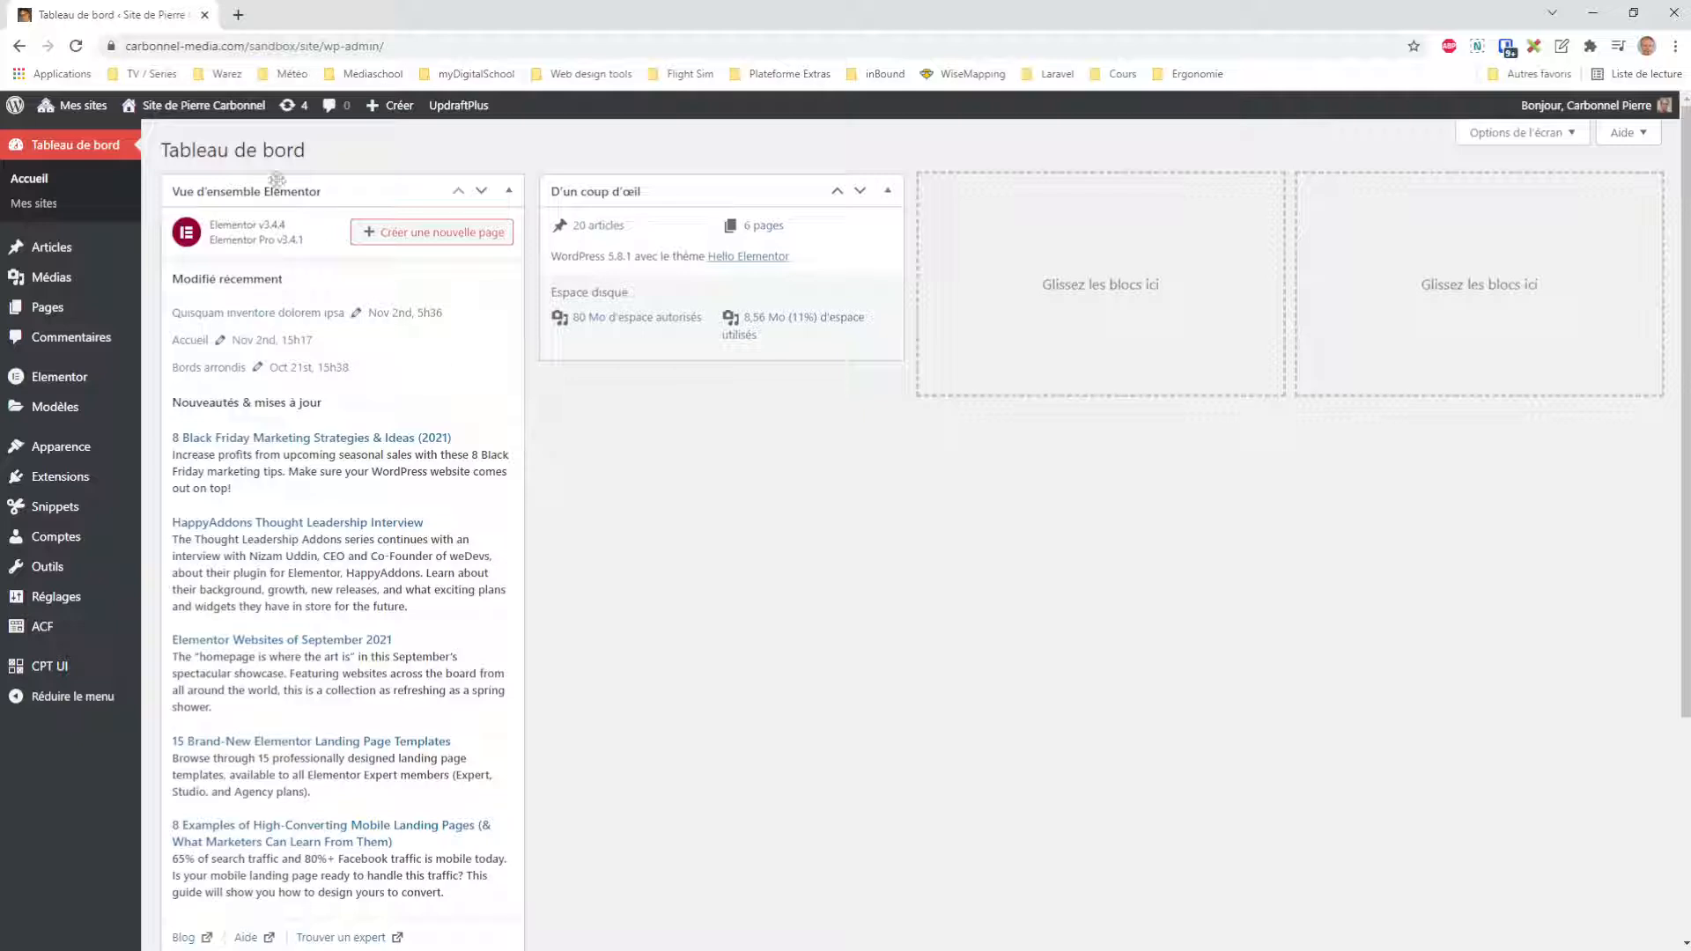
Open the public home page and look over its navigation and latest articles
click(204, 106)
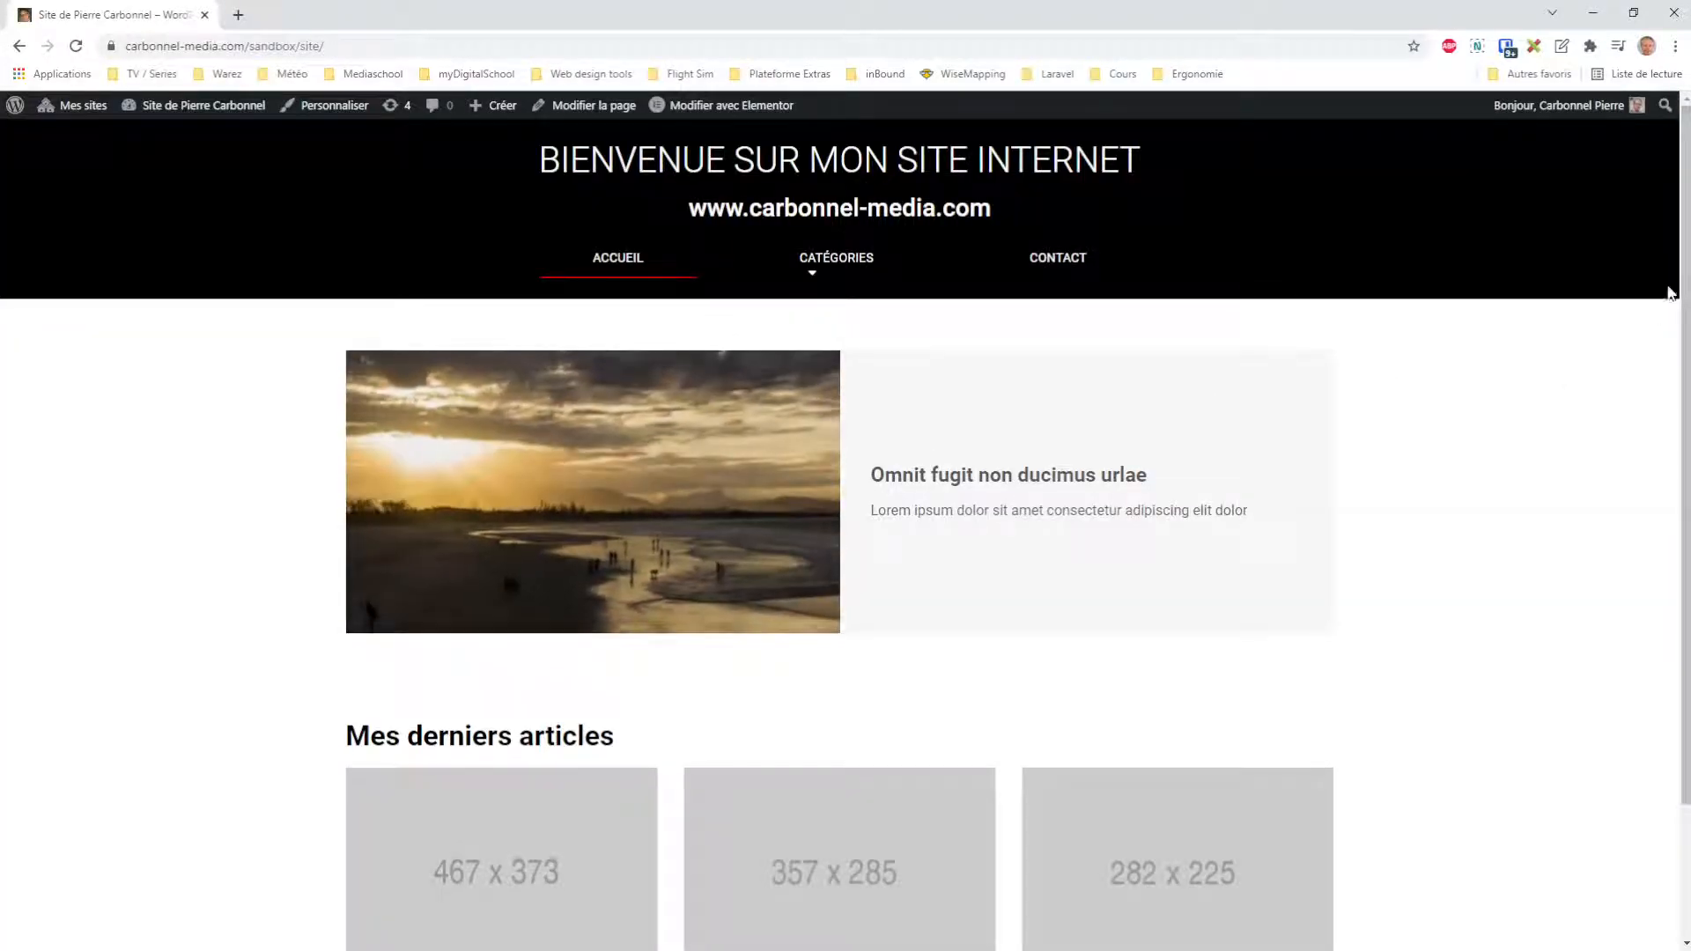
drag(1685, 281, 1683, 419)
scroll(1683, 418, up, 2)
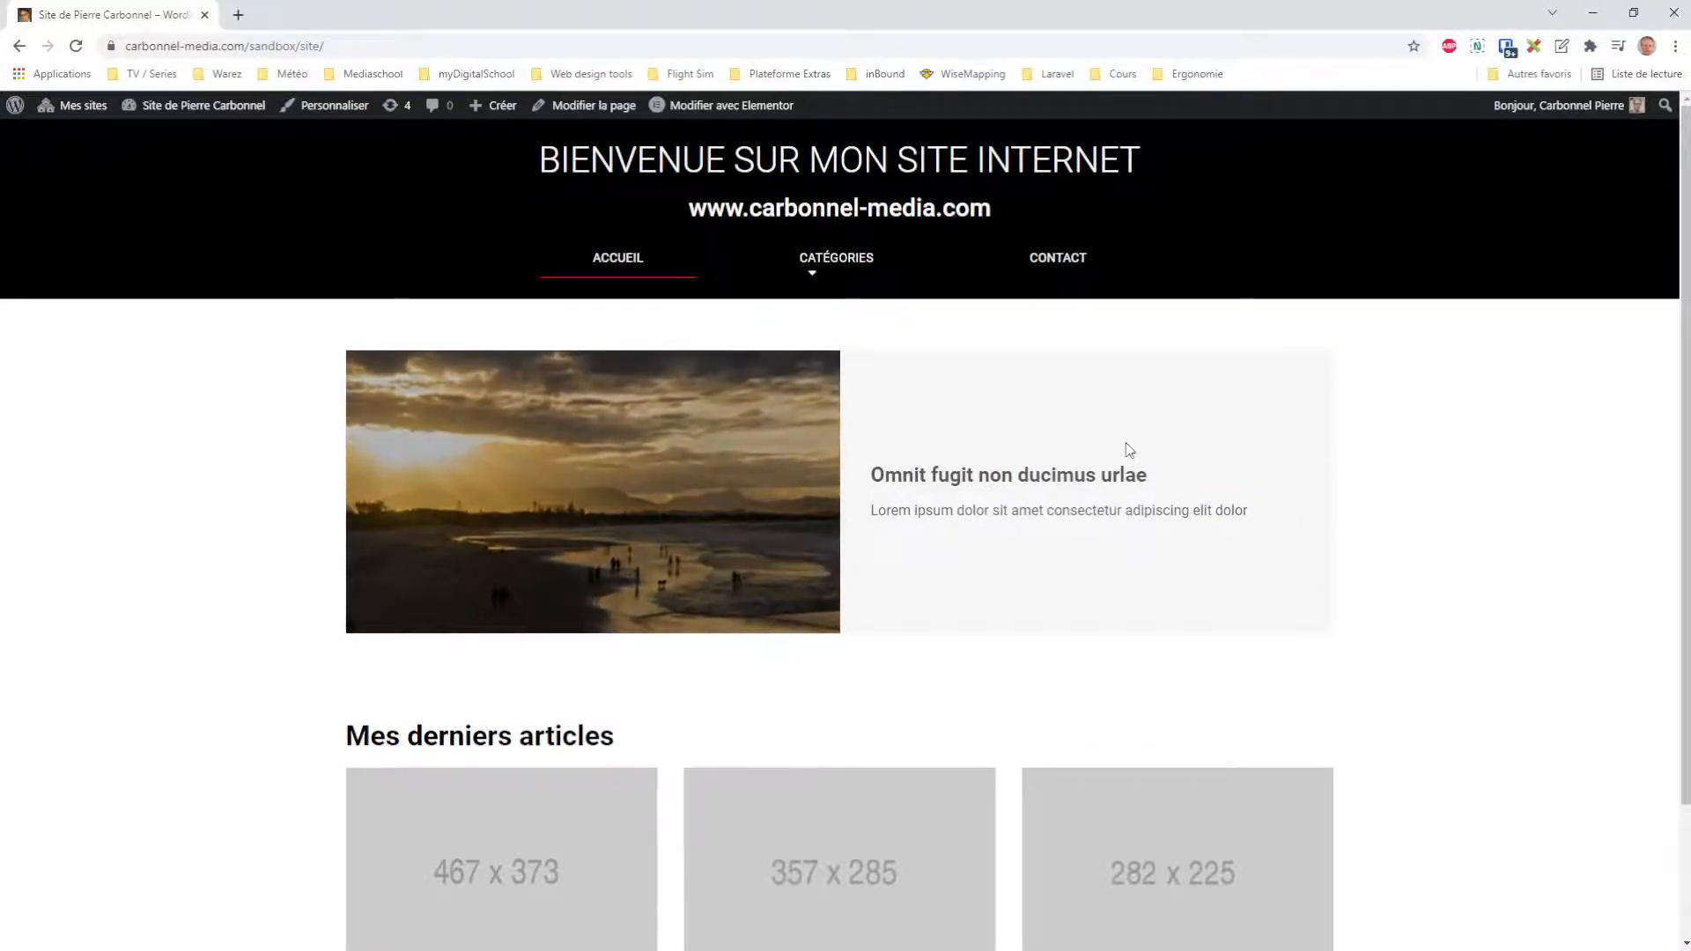
mouse_move(823, 266)
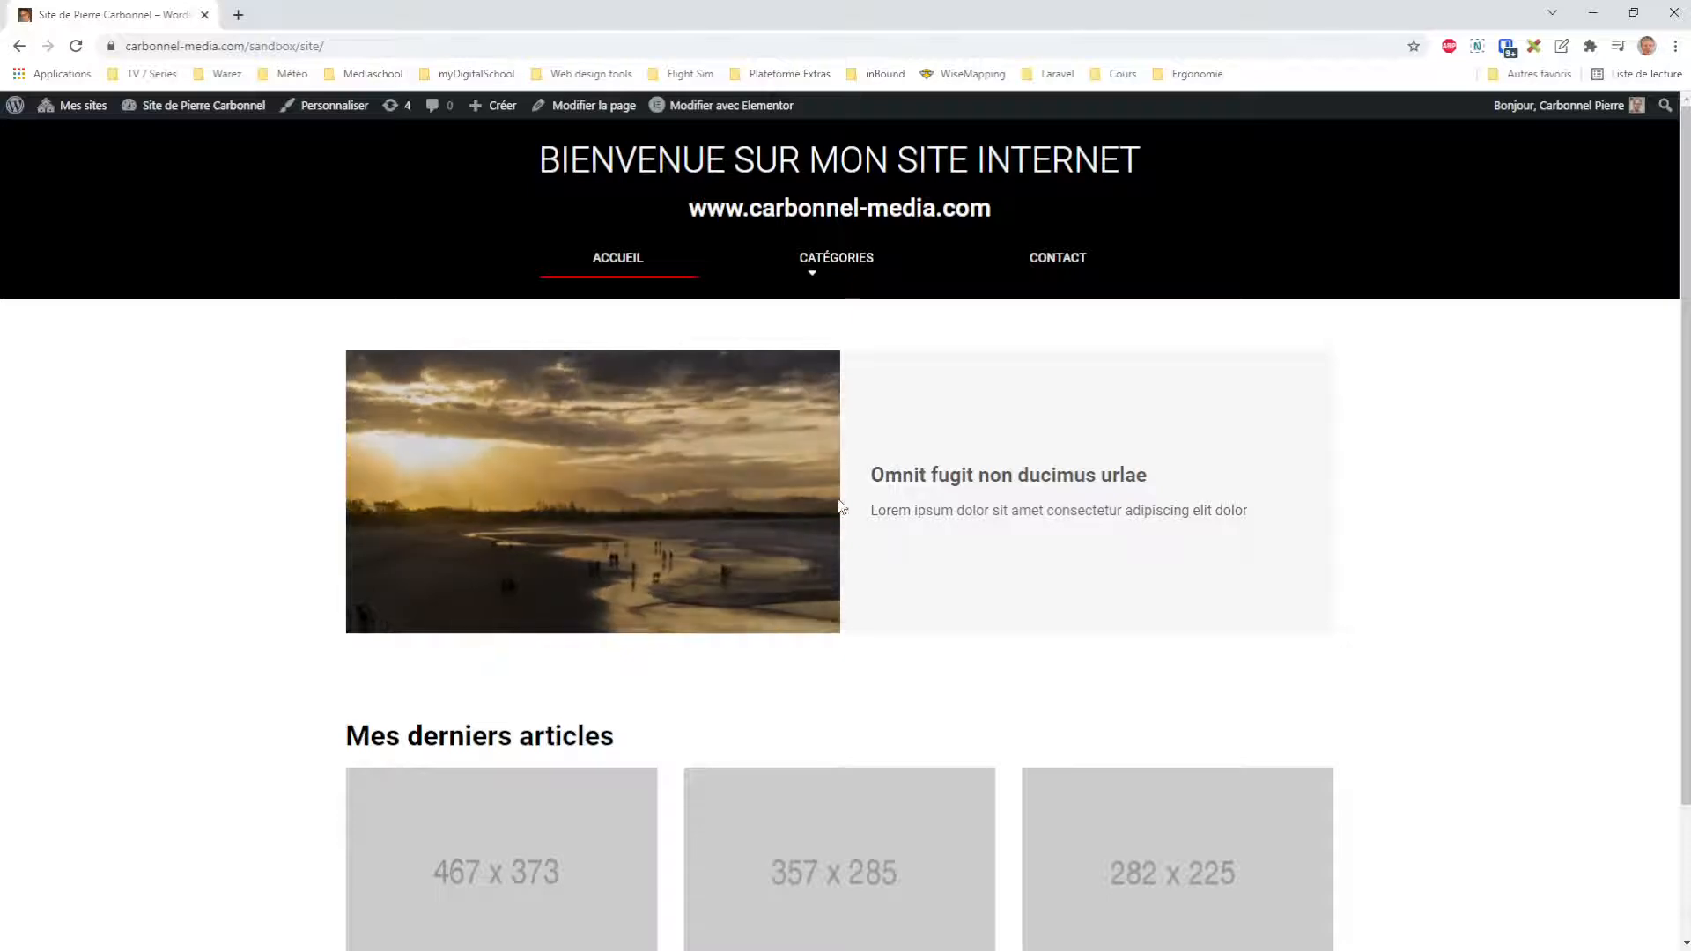
Return to the site's dashboard and open the list of article categories
mouse_move(251, 109)
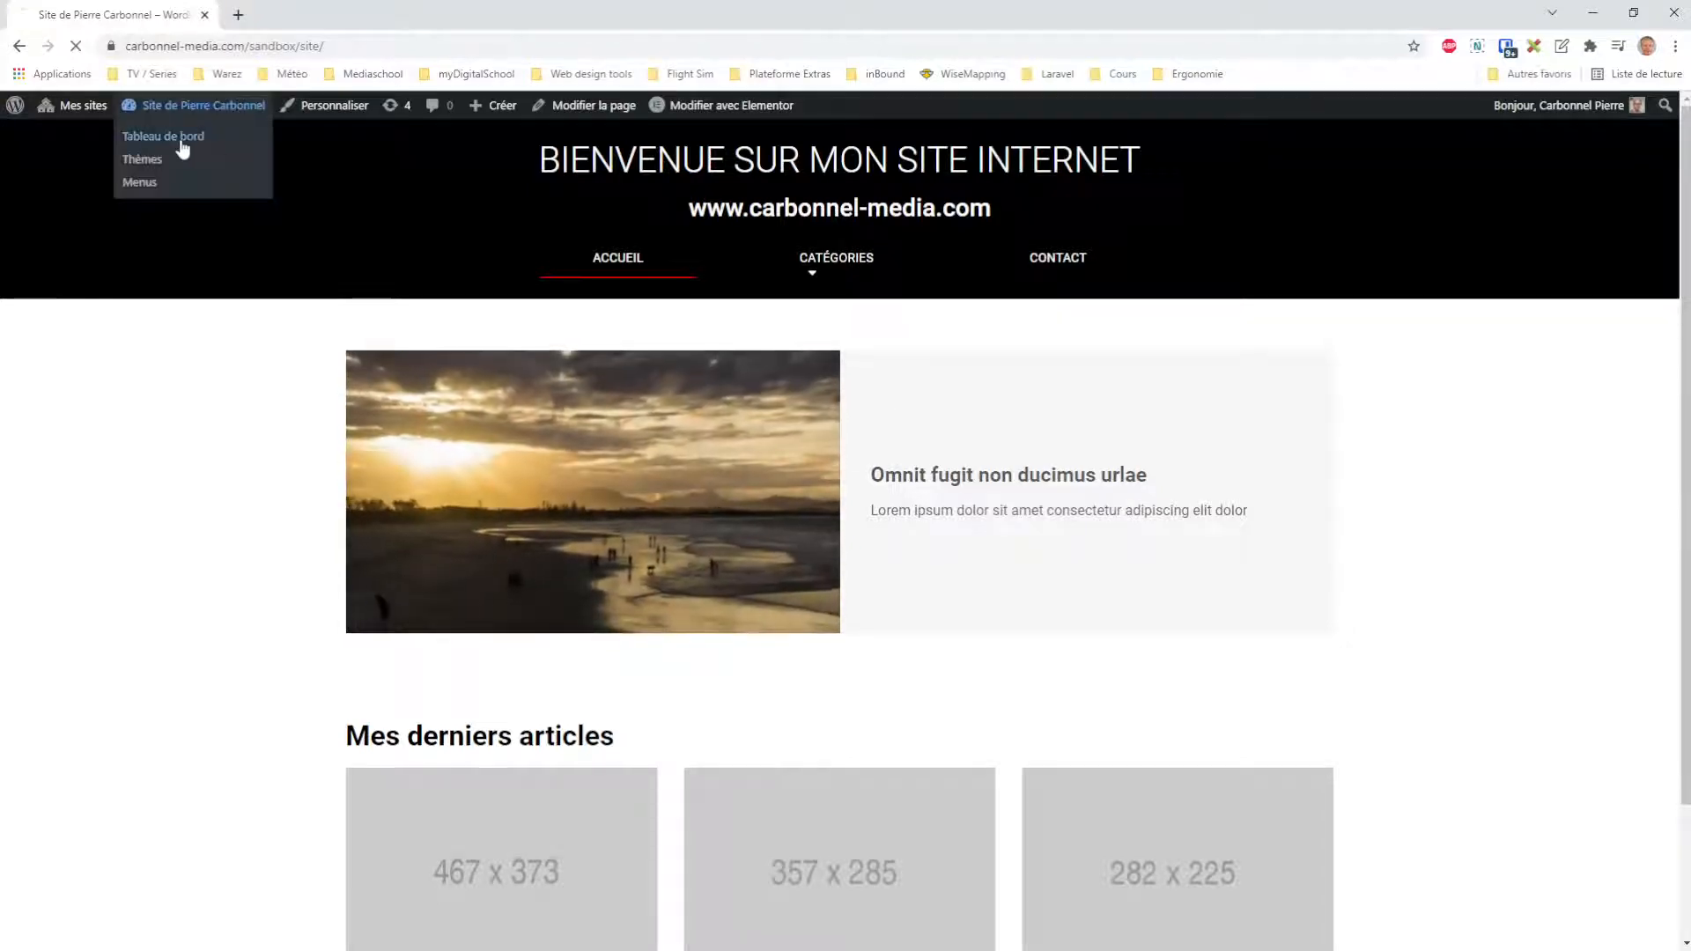
click(185, 138)
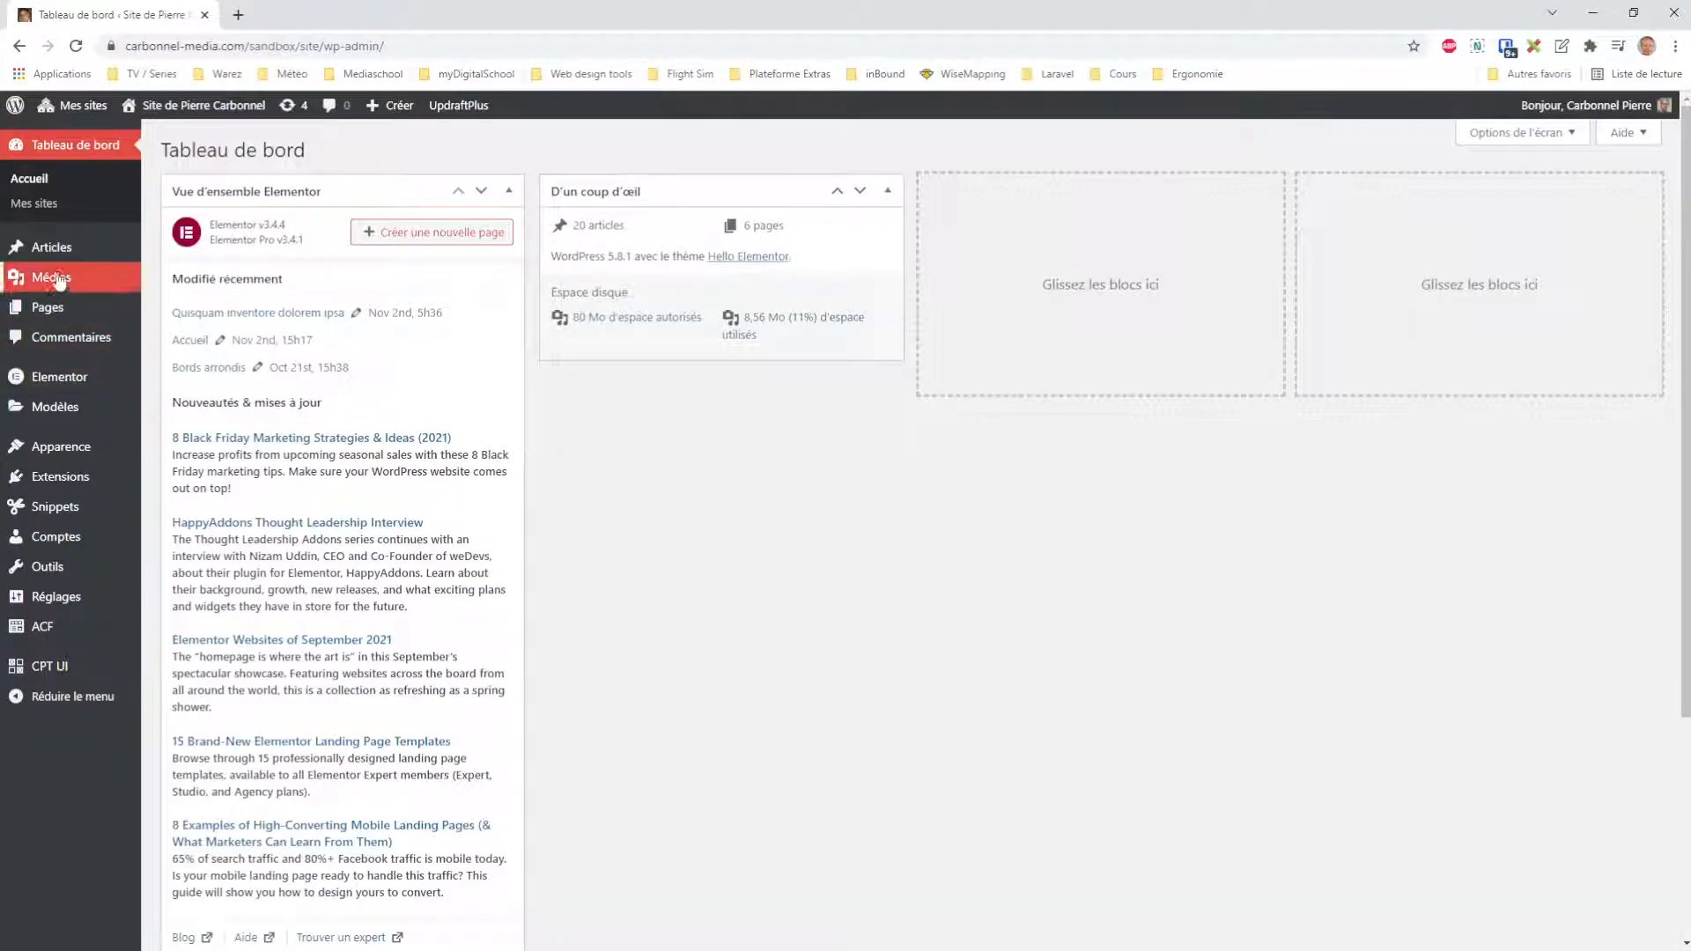
mouse_move(53, 248)
click(196, 308)
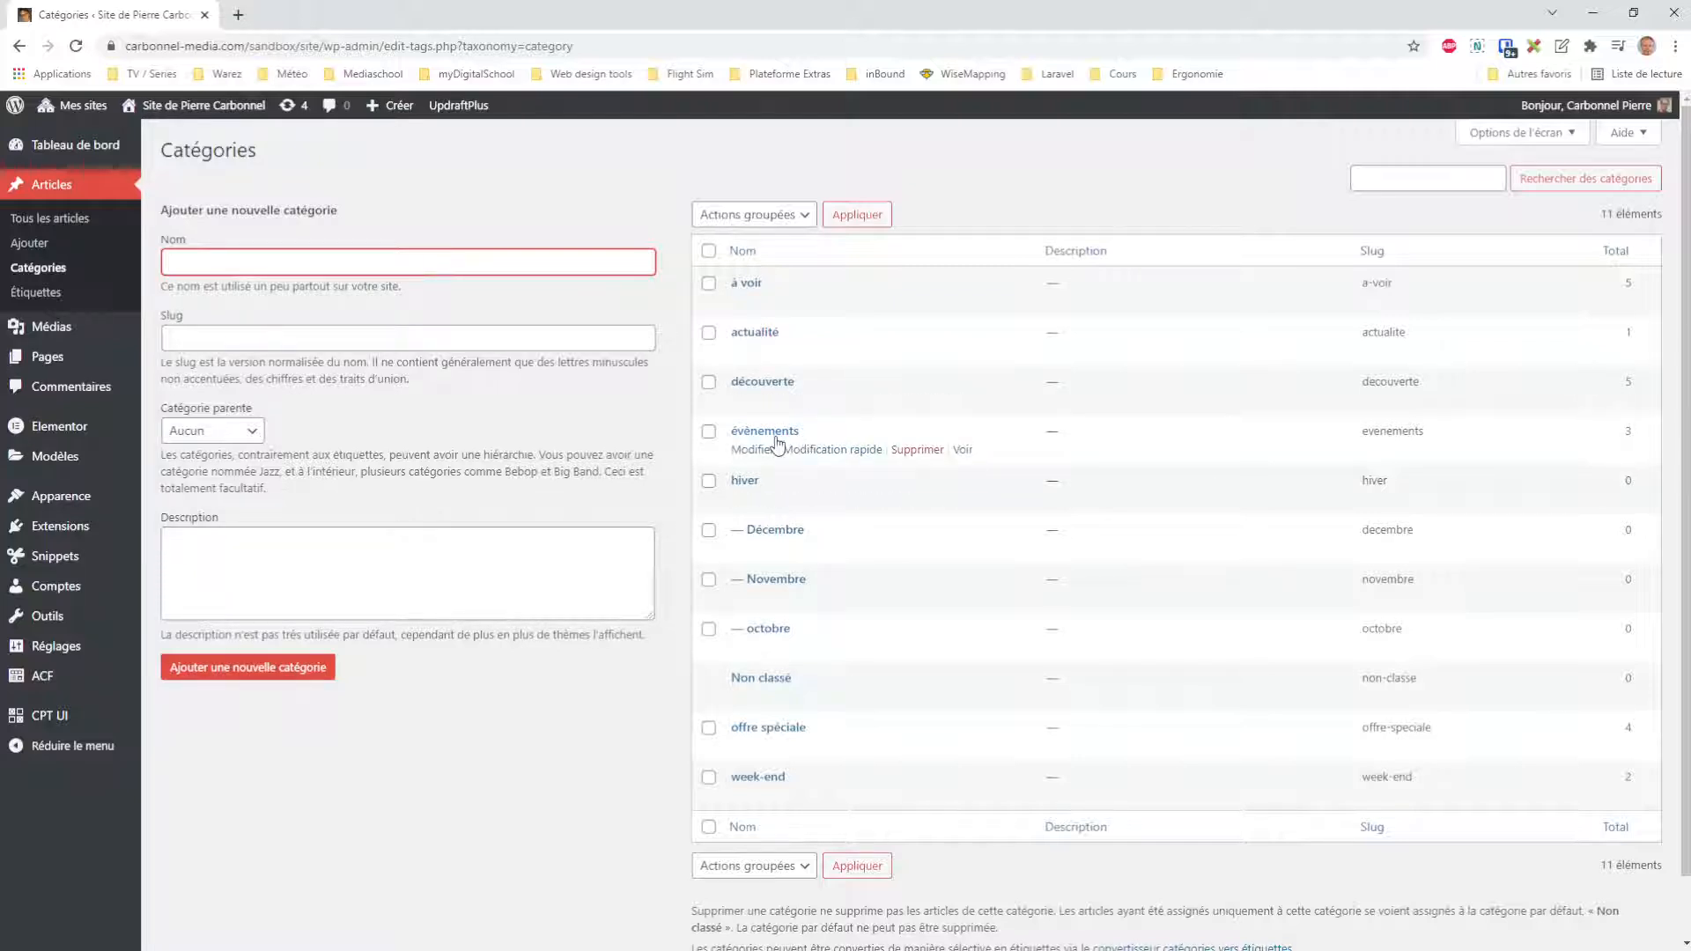
Open the article "Quisquam inventore dolorem ipsa" for editing from the full articles list and inspect its assigned categories
click(70, 220)
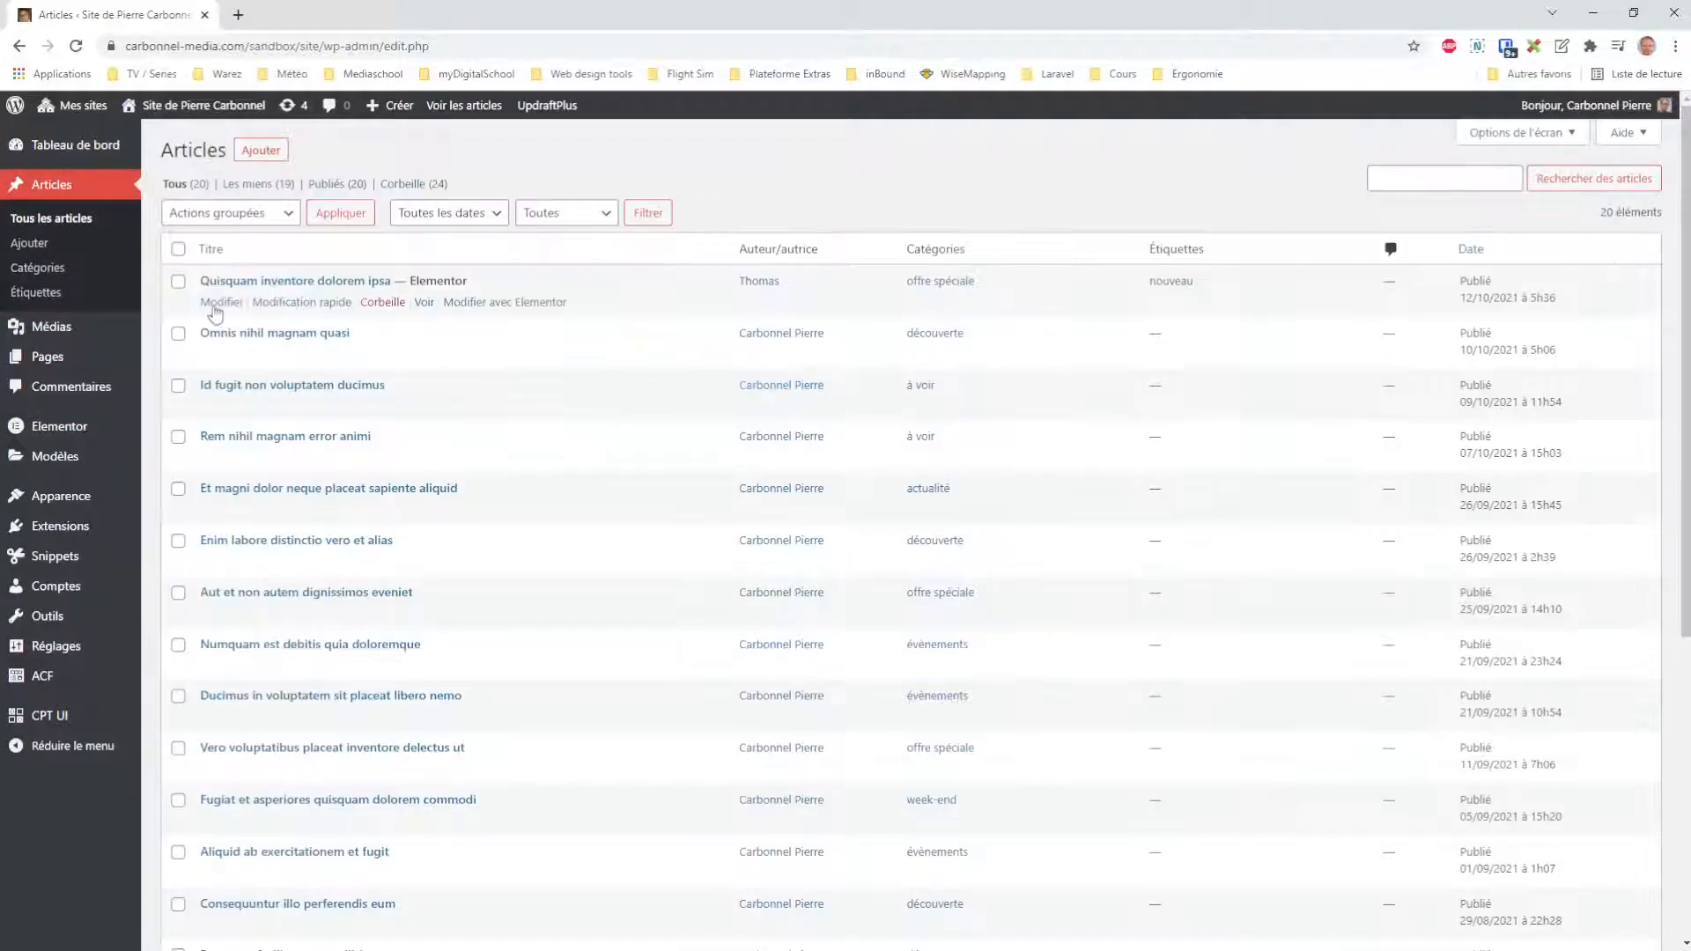
click(220, 303)
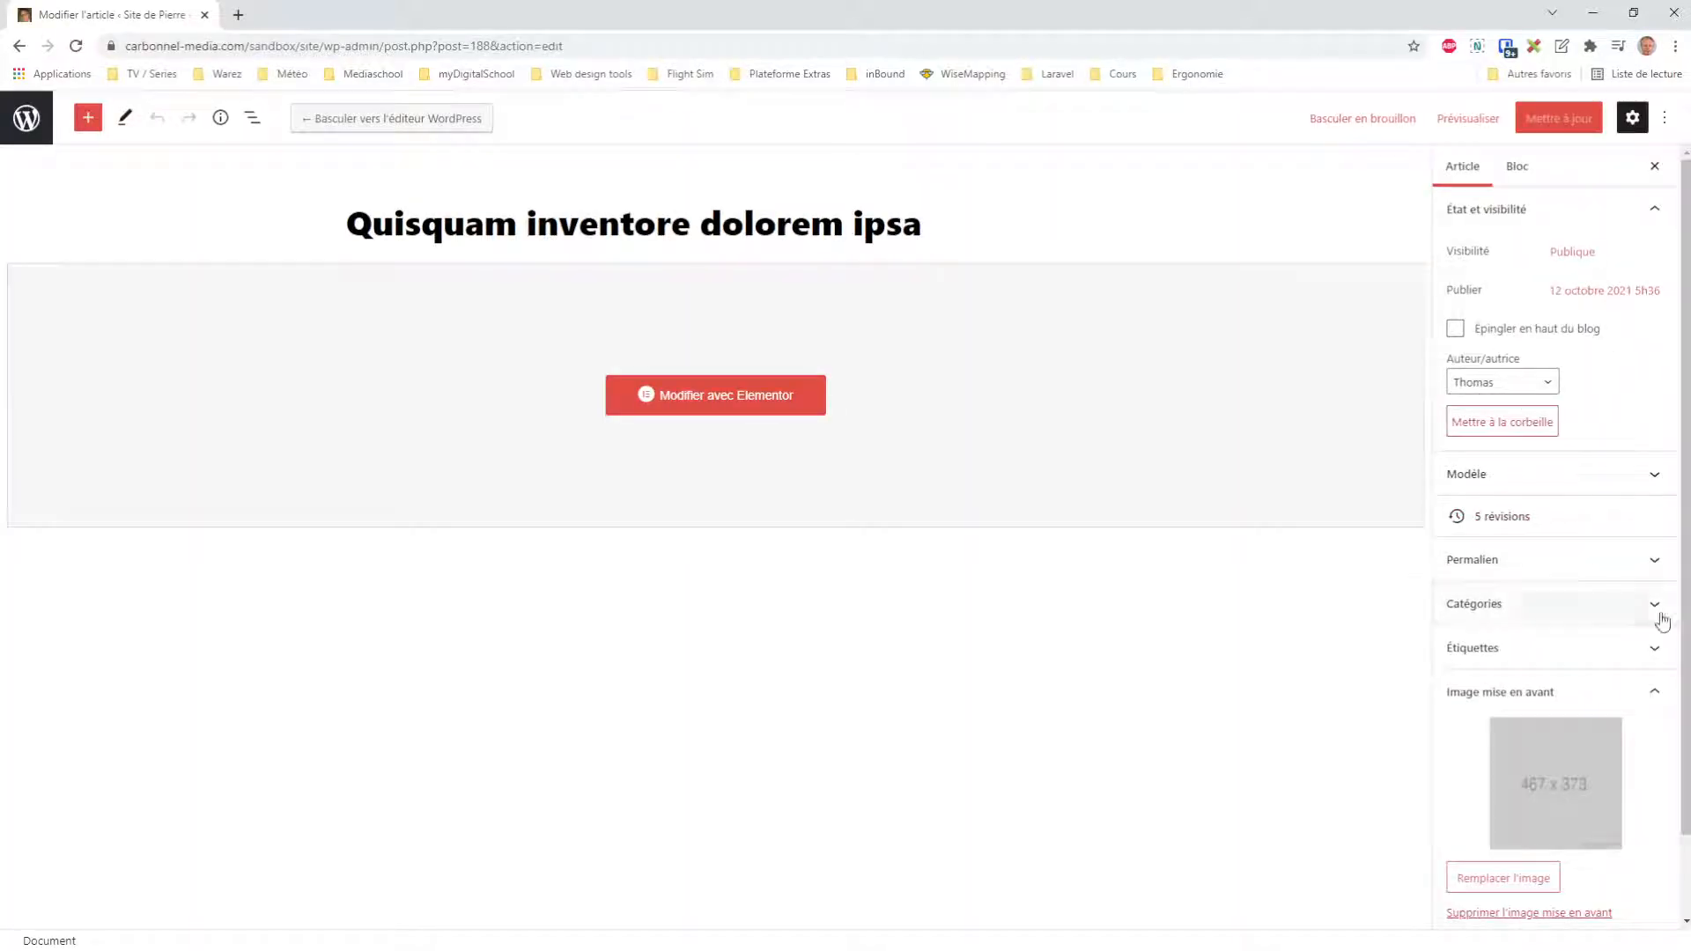
click(1660, 617)
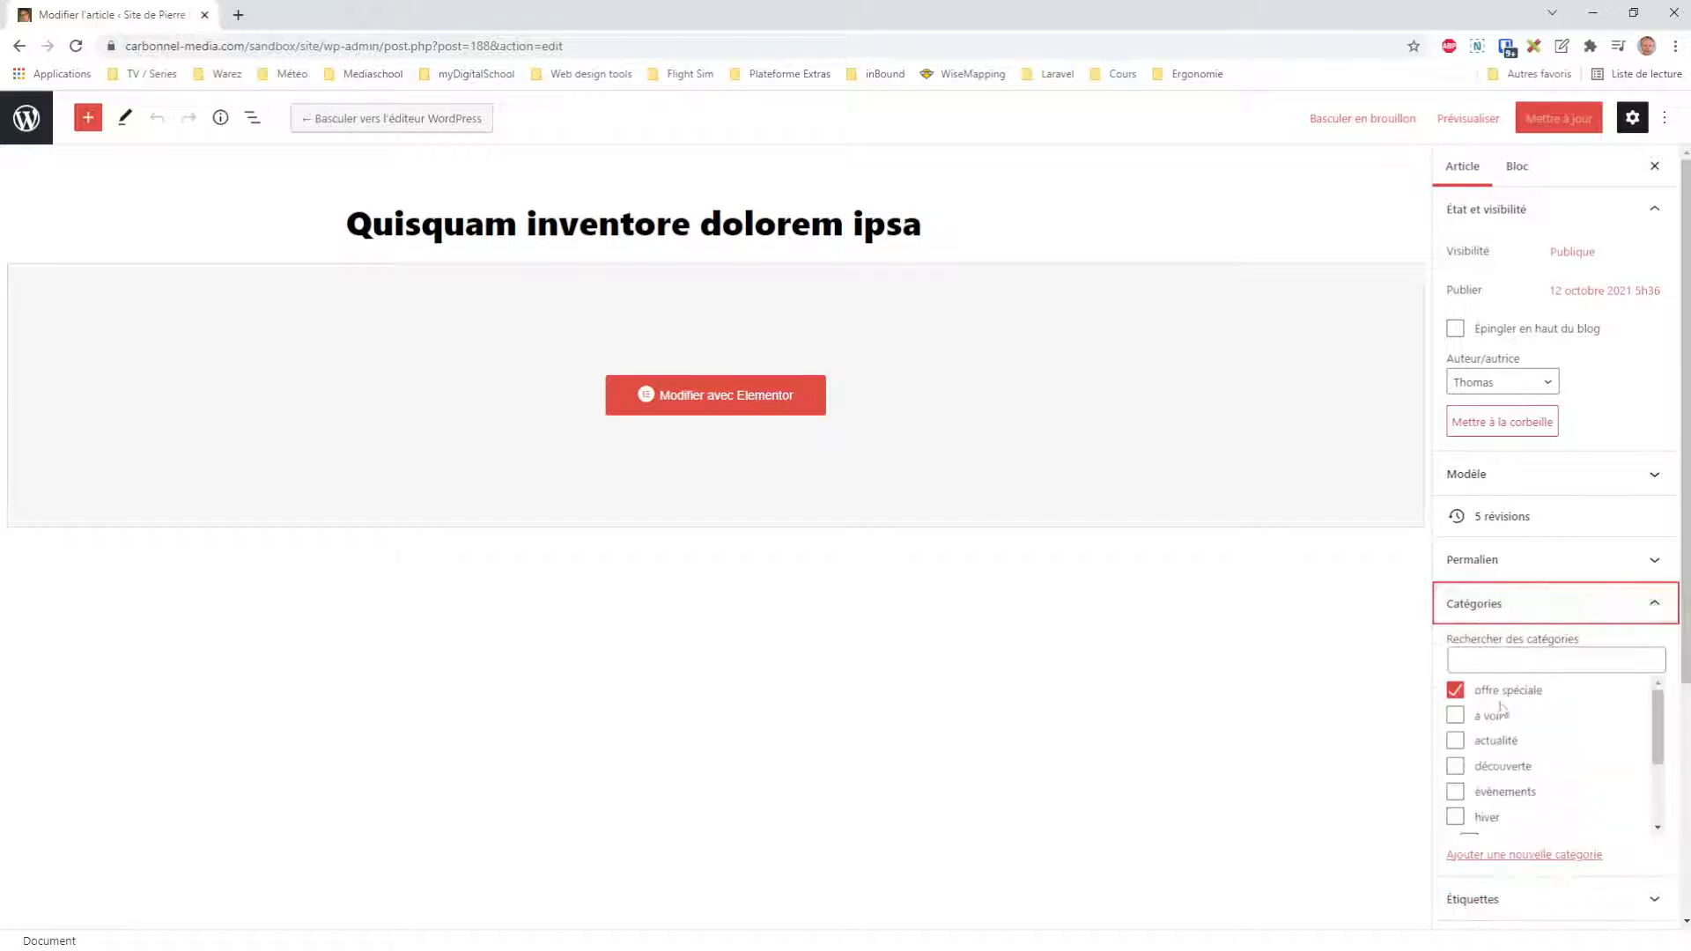
mouse_move(1661, 735)
mouse_down()
mouse_move(1659, 774)
mouse_move(1659, 731)
mouse_up()
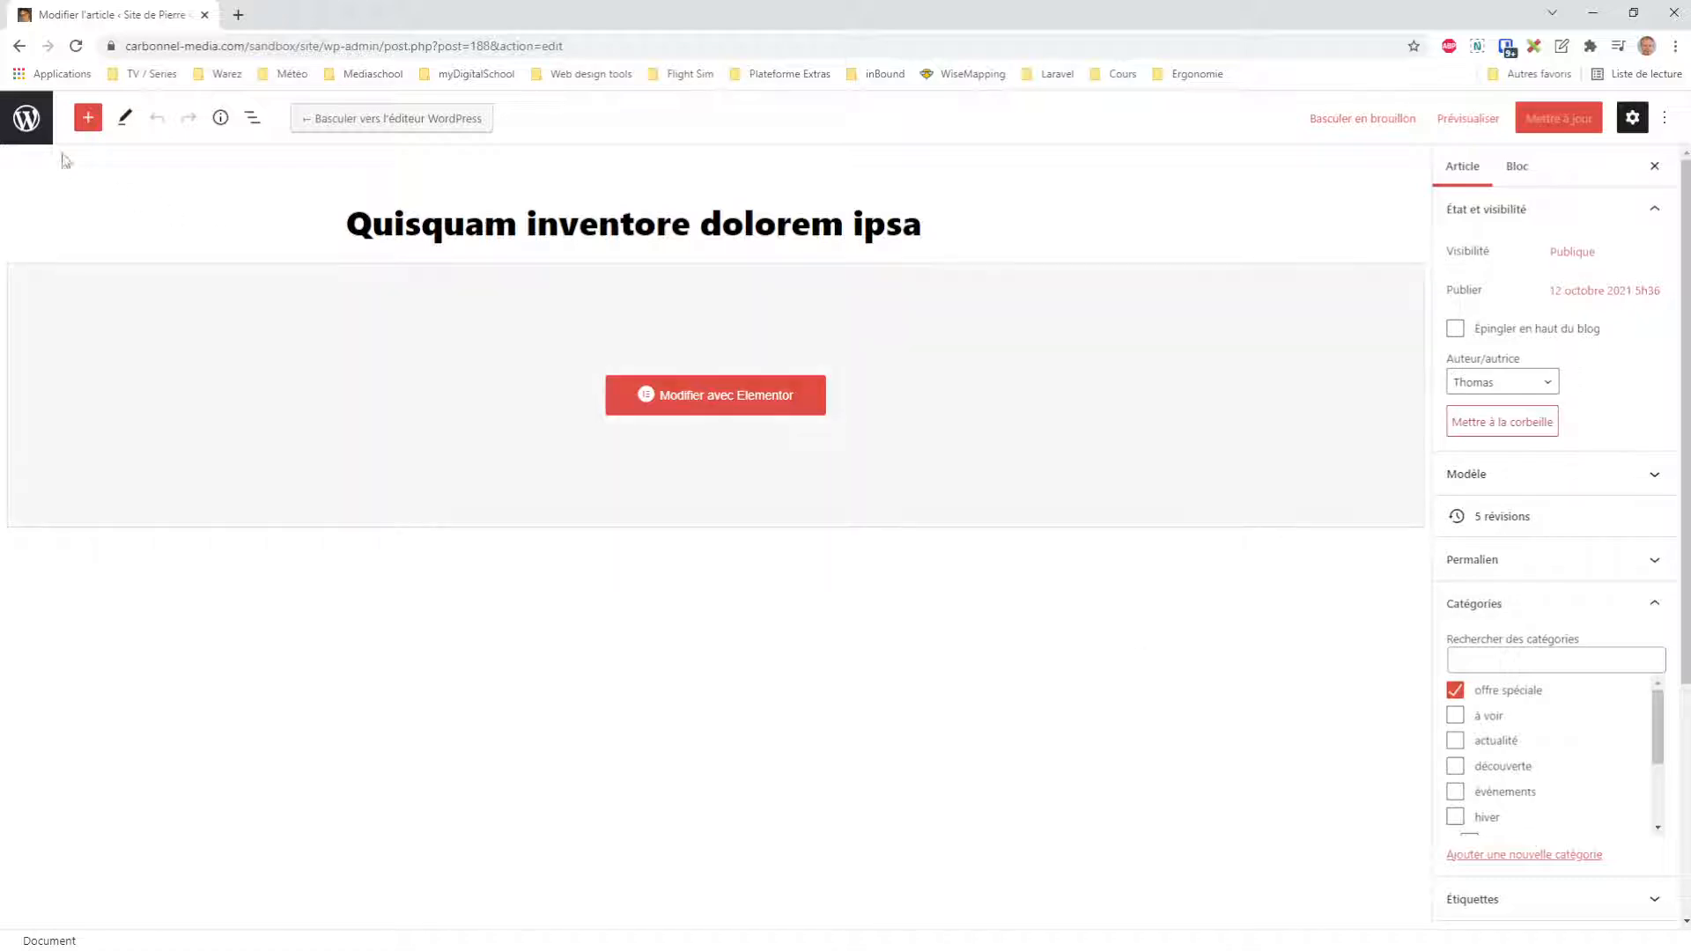
Leave the article editor and review the templates listed in the Theme Builder
click(27, 119)
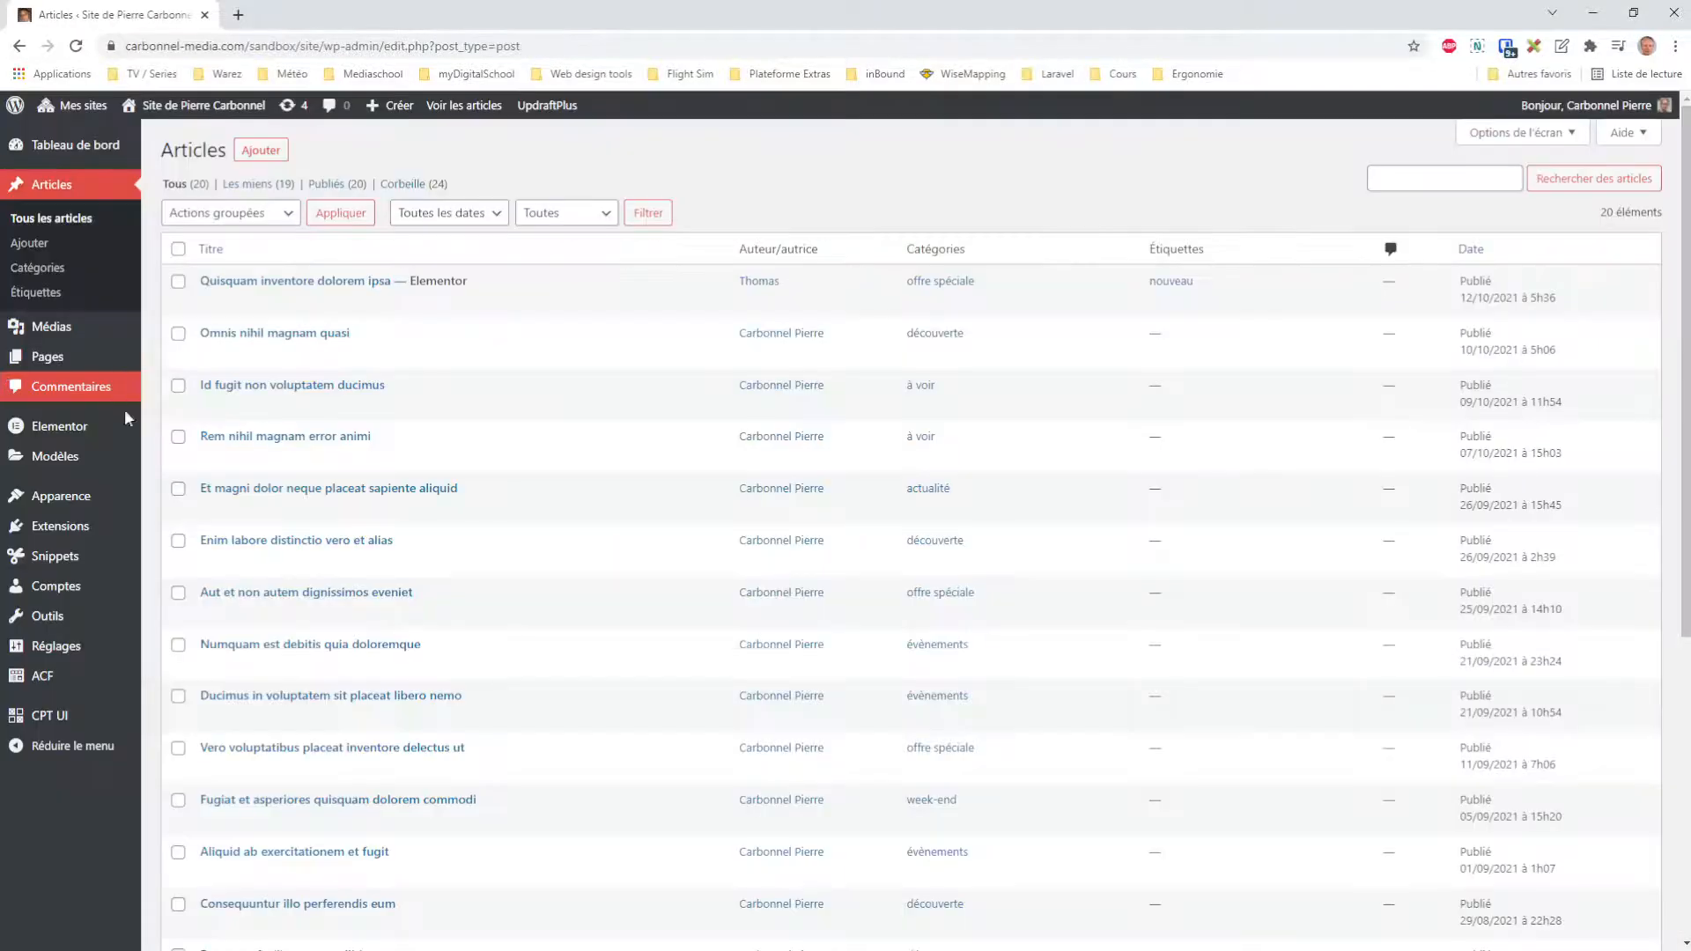
mouse_move(61, 460)
click(219, 508)
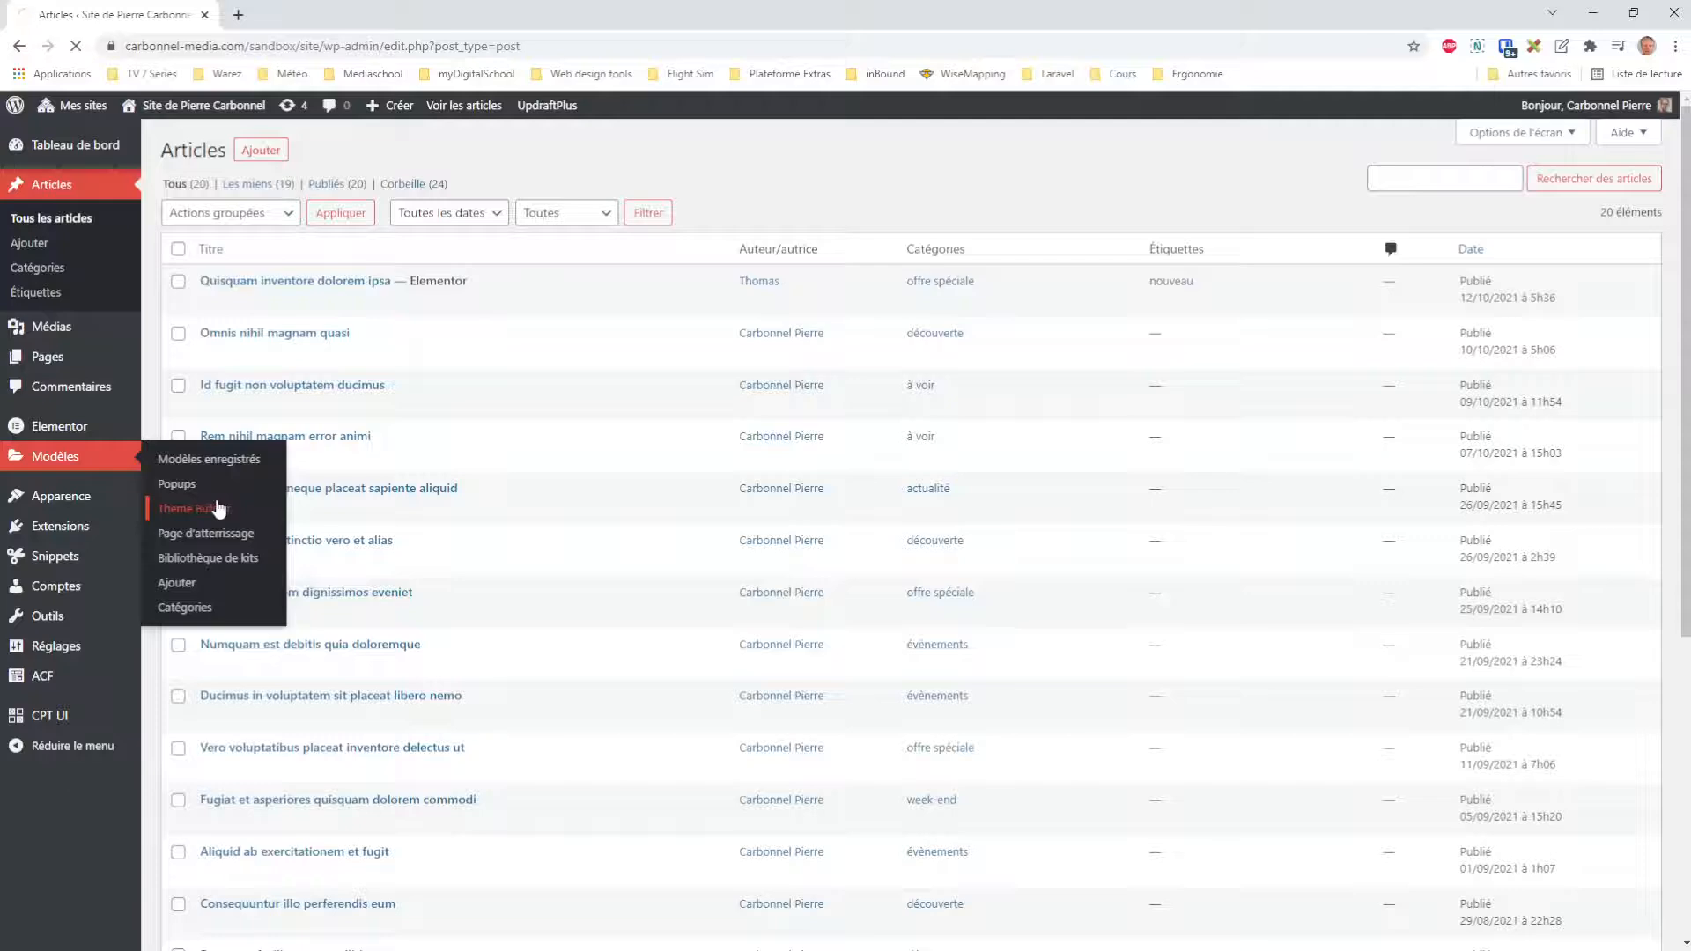
scroll(622, 457, down, 1)
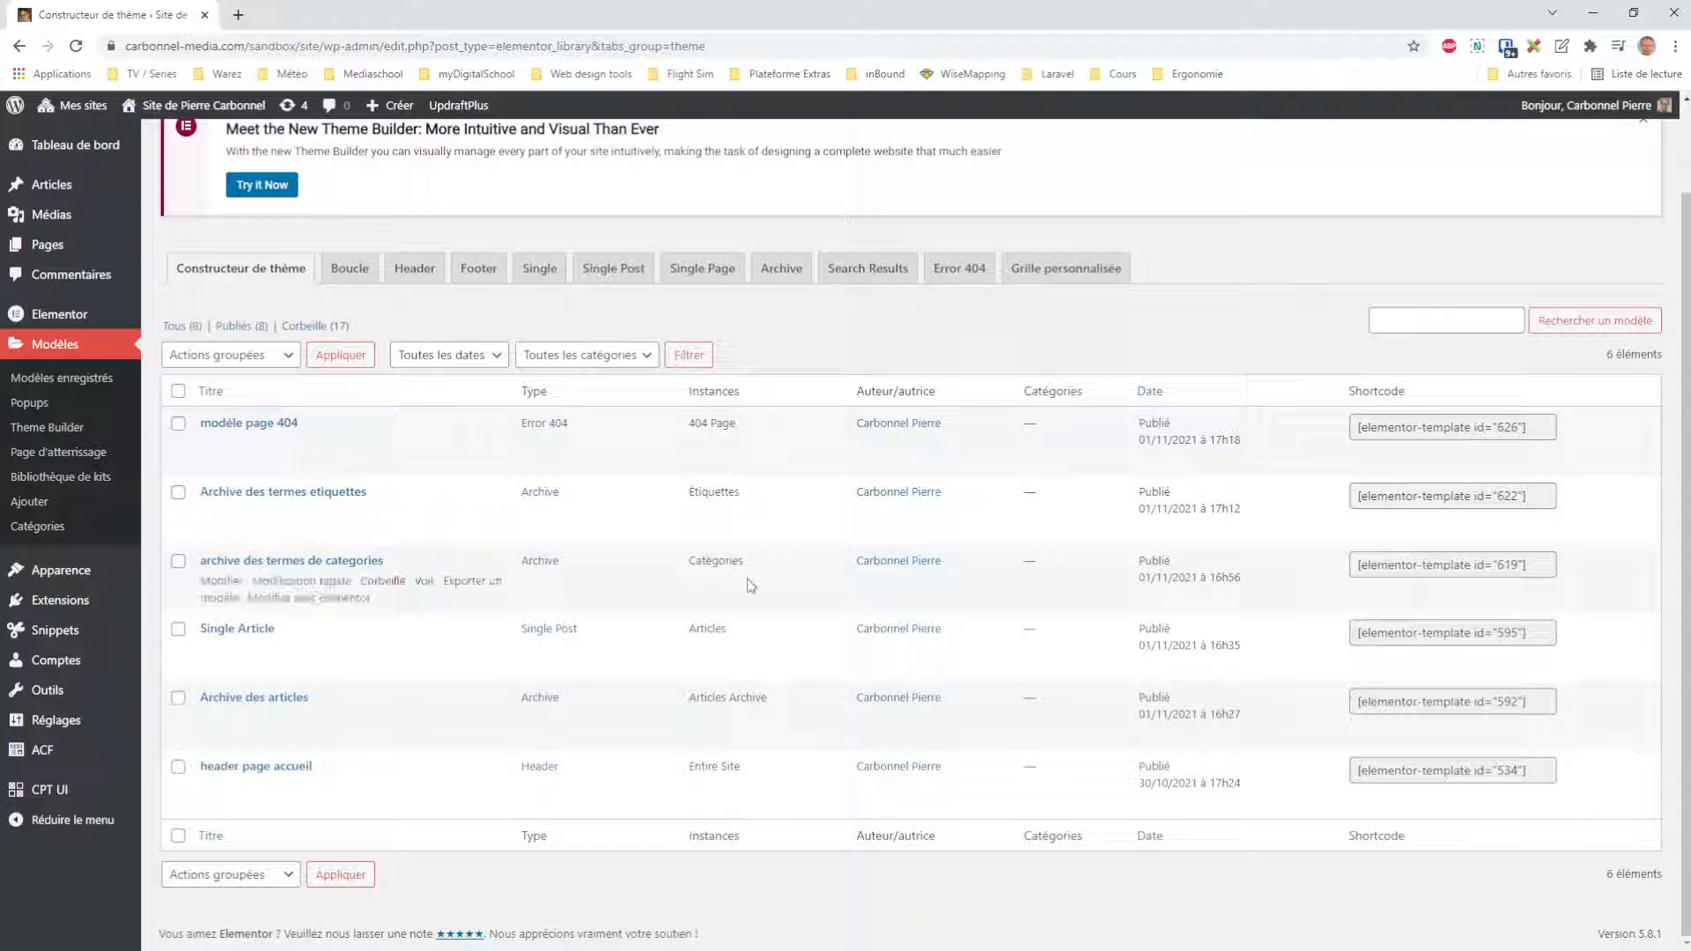
Open the découverte category archive on the public site and examine its article grid and URL slug
click(221, 105)
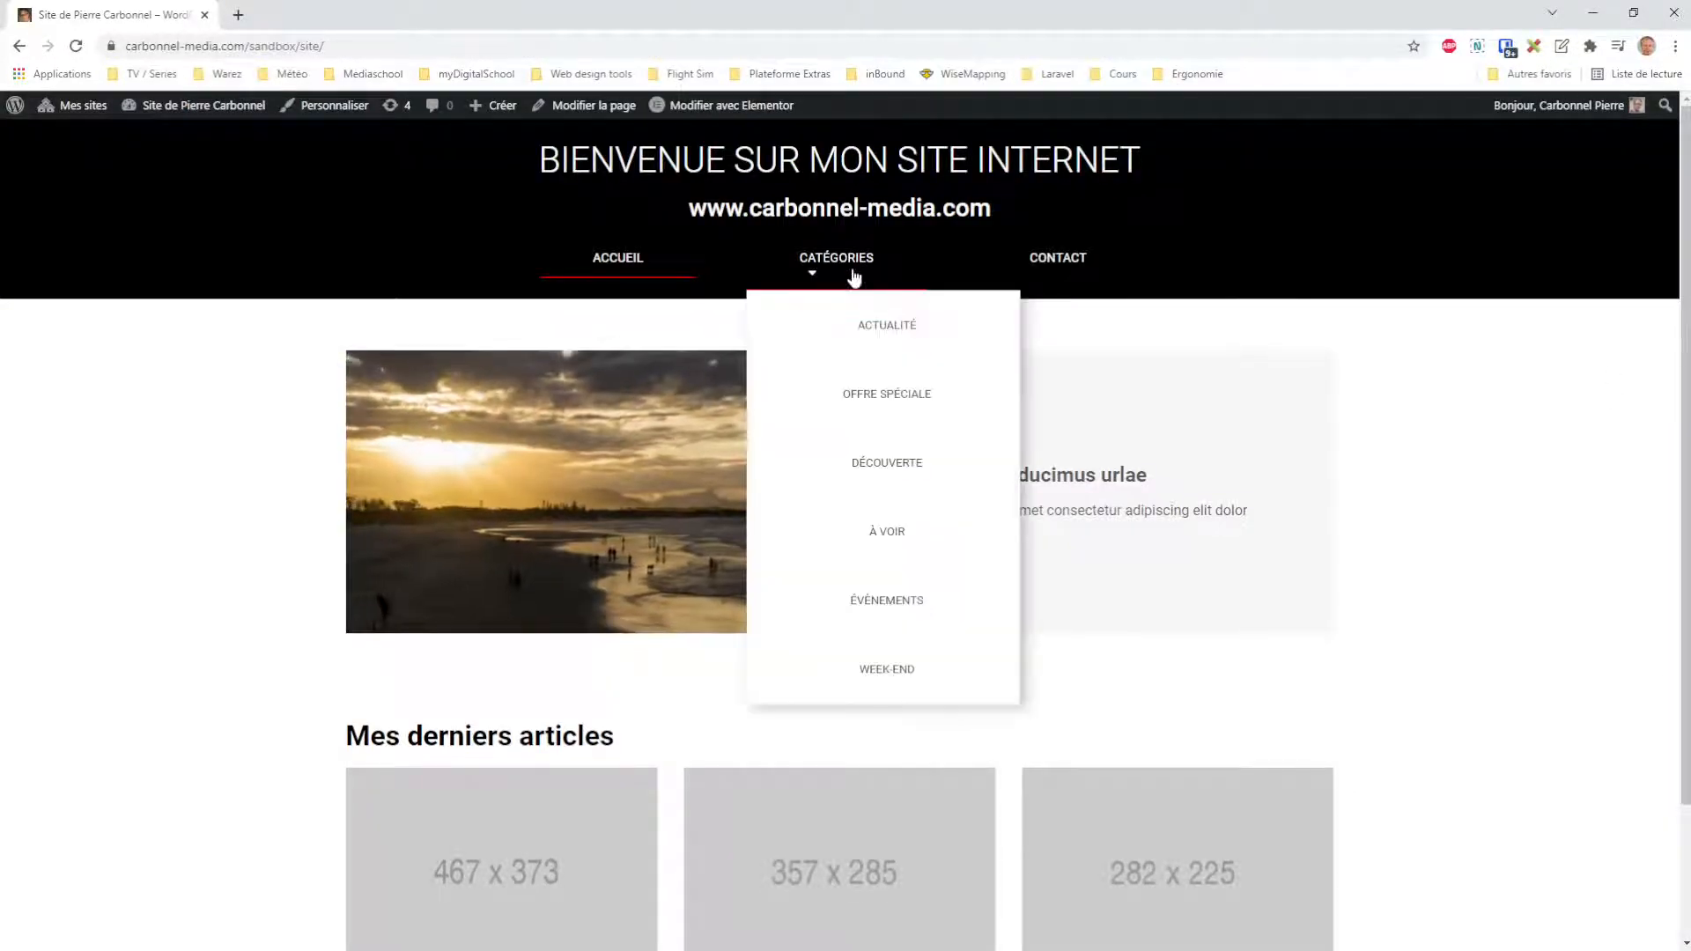
mouse_move(856, 266)
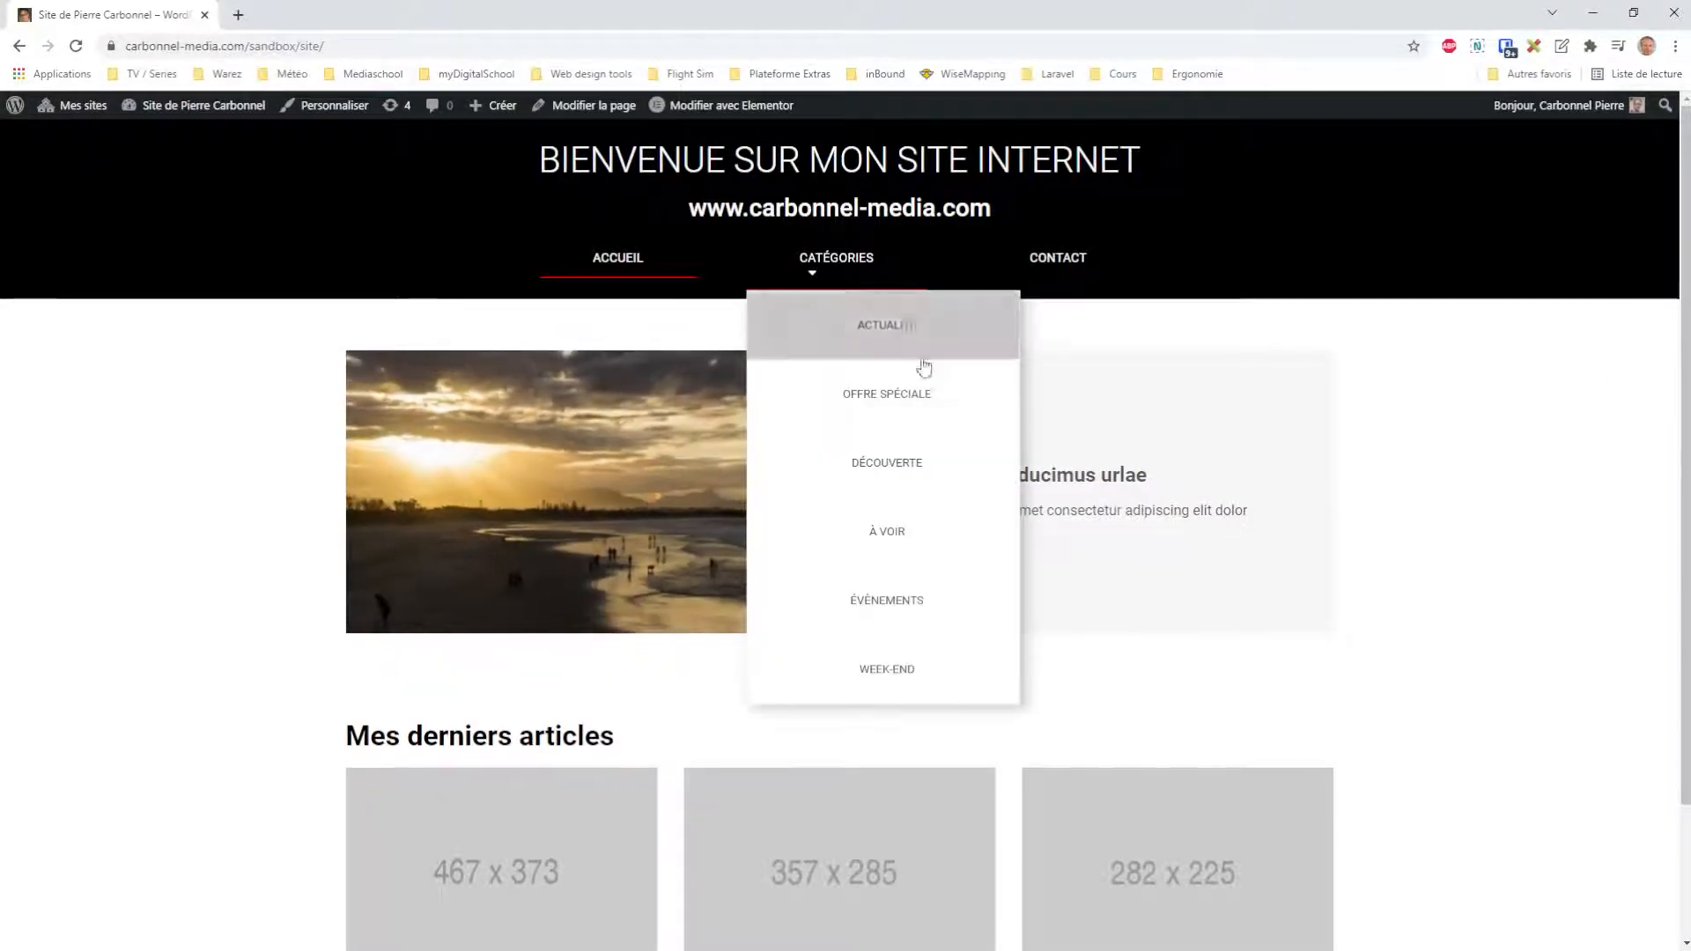
click(915, 476)
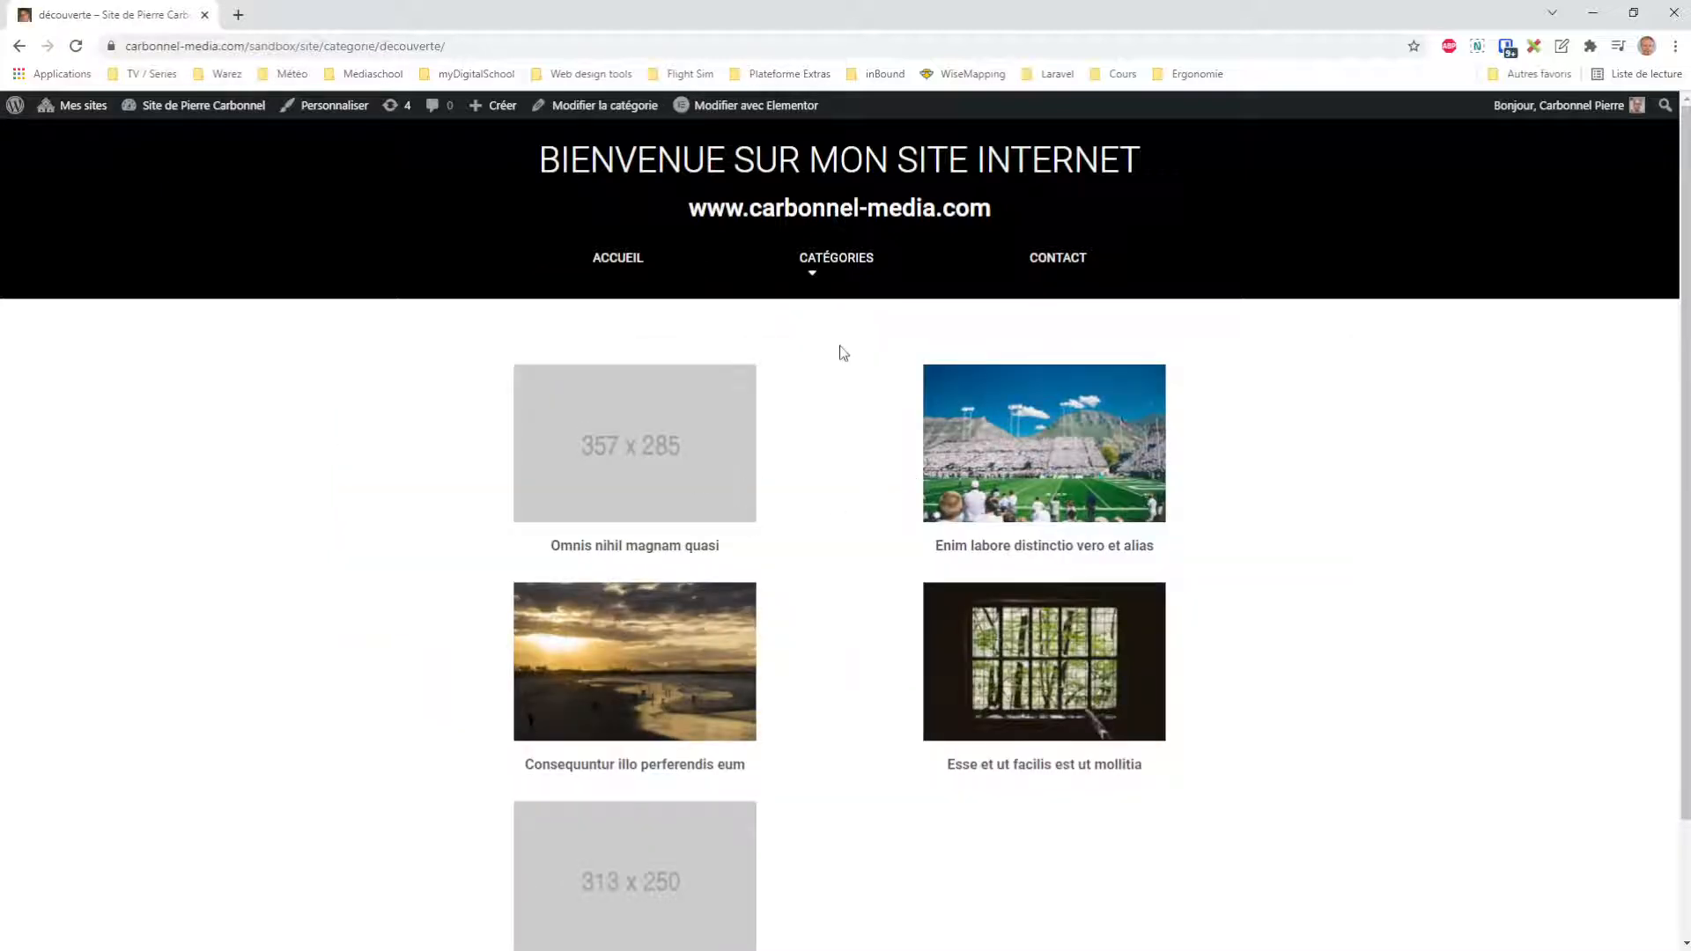
mouse_move(741, 107)
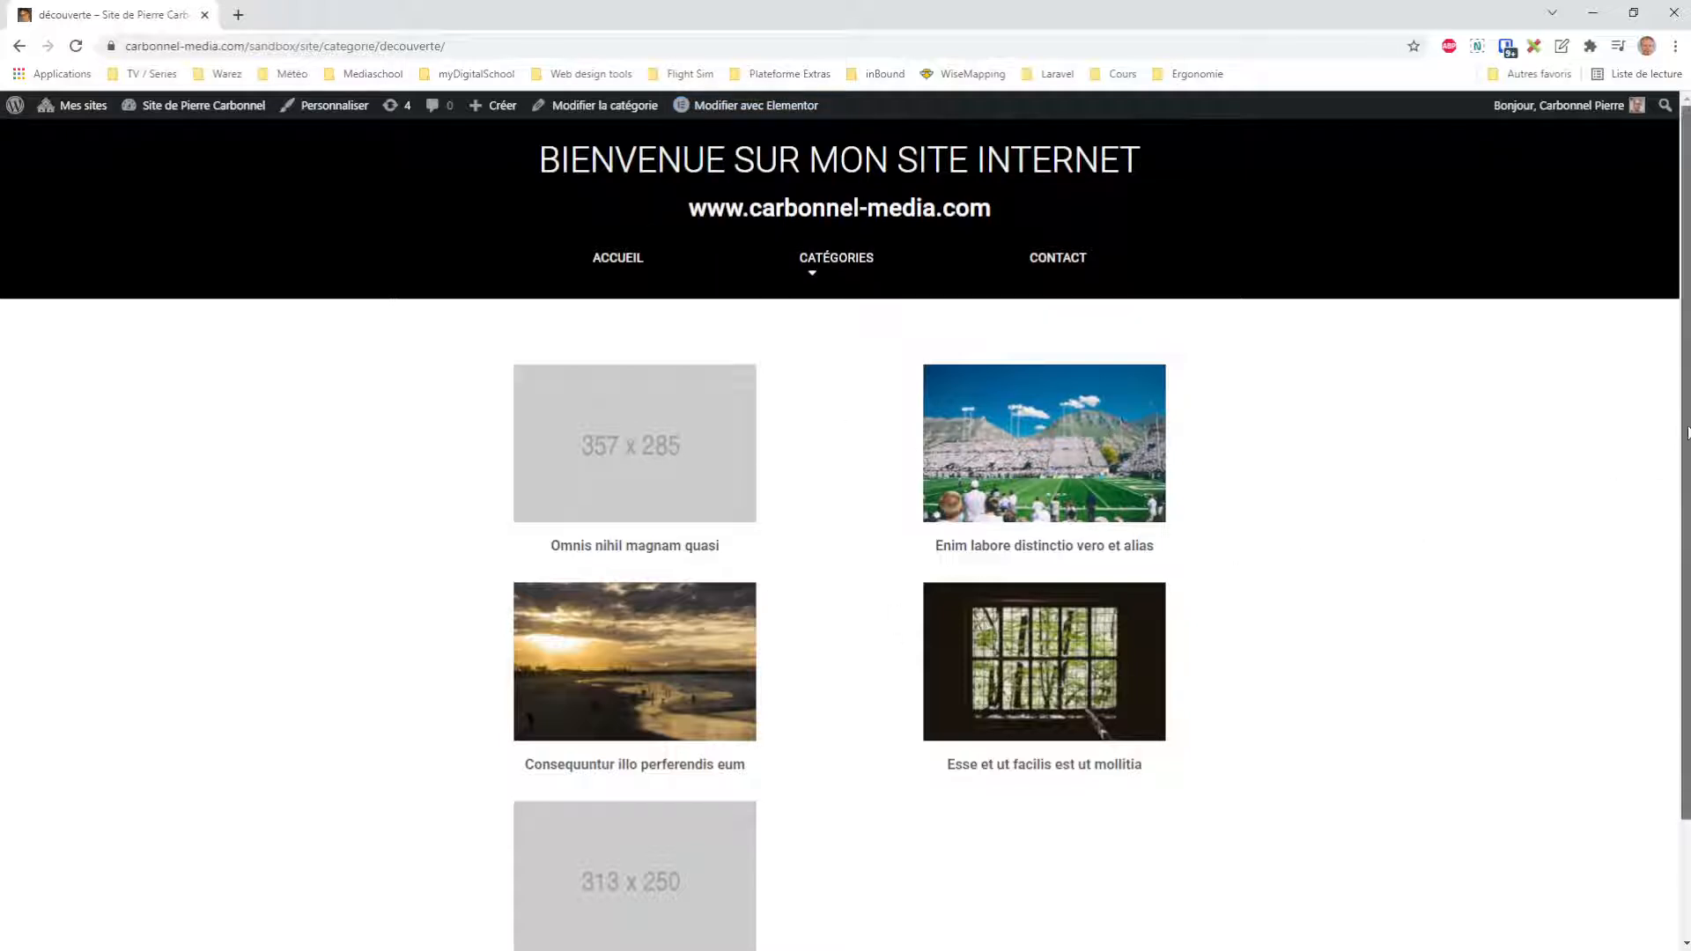
scroll(1681, 431, down, 1)
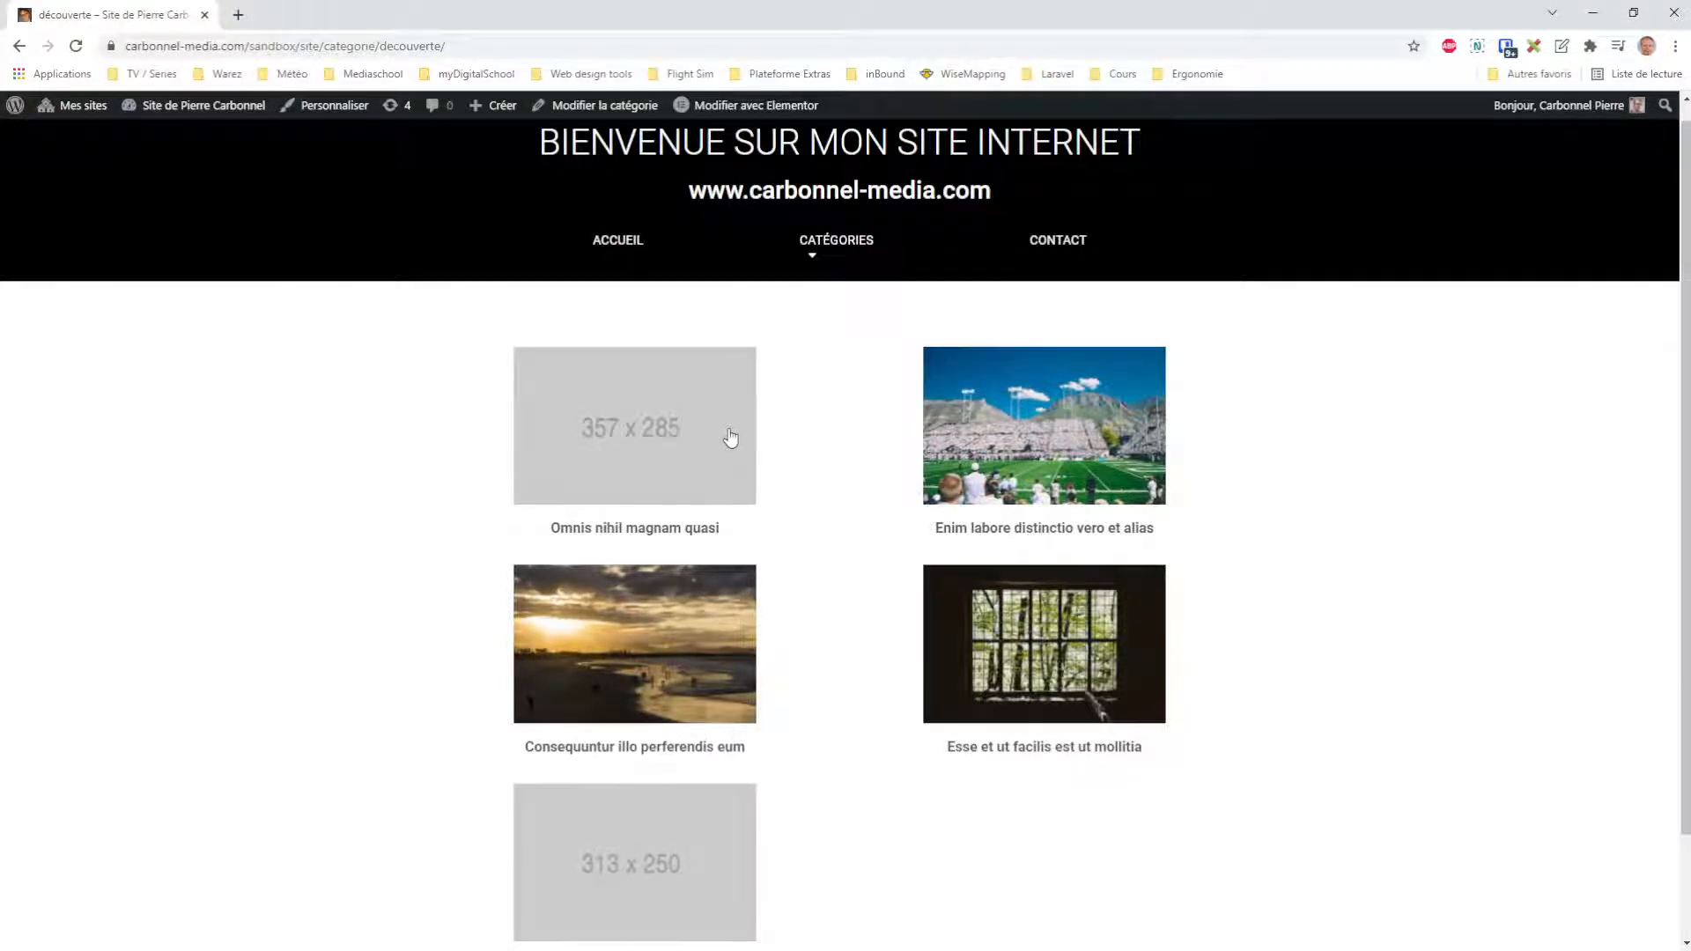
drag(380, 46, 444, 46)
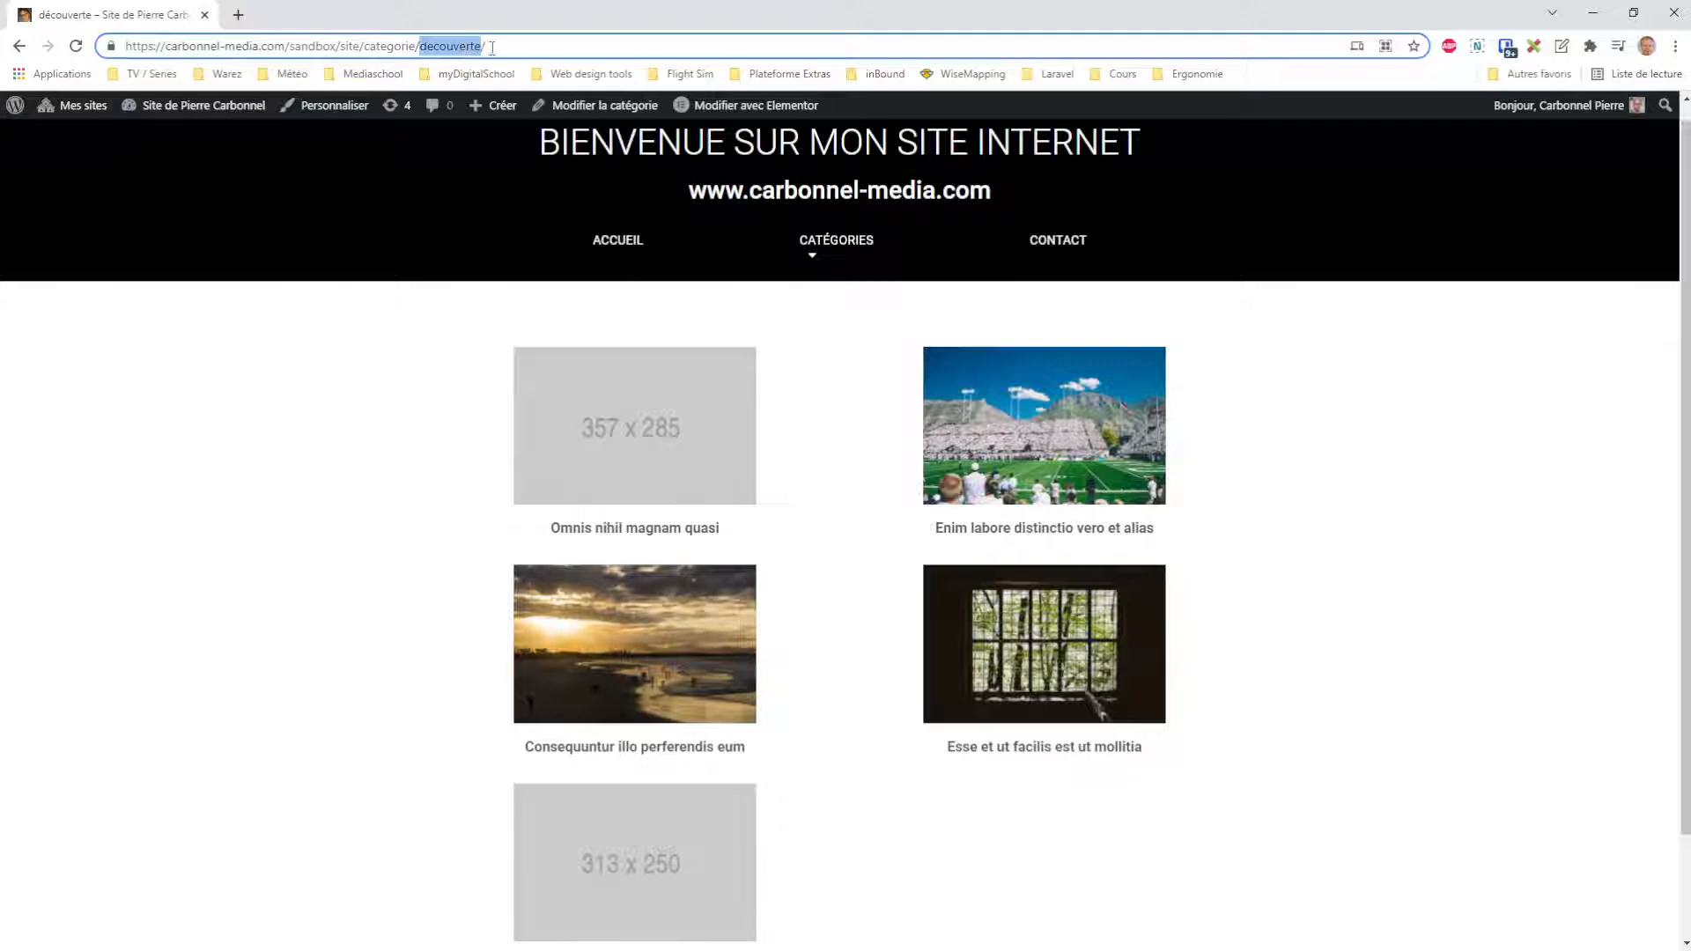
click(1318, 496)
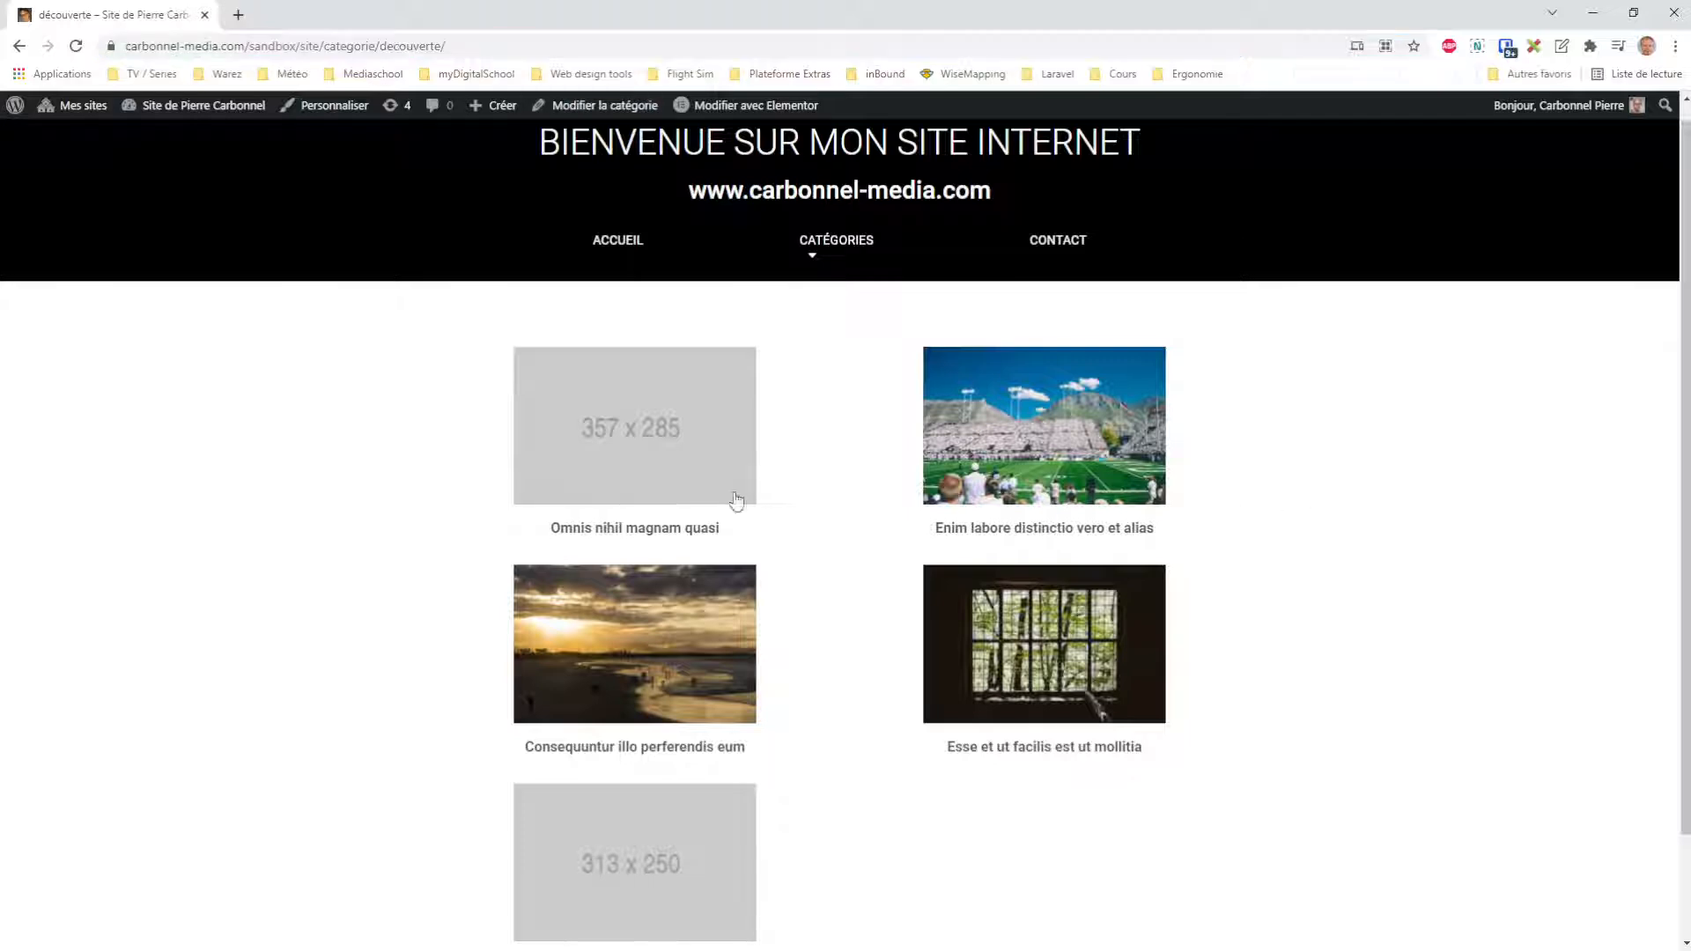
View the article "Enim labore distinctio vero et alias" down to its similar articles section
click(1039, 467)
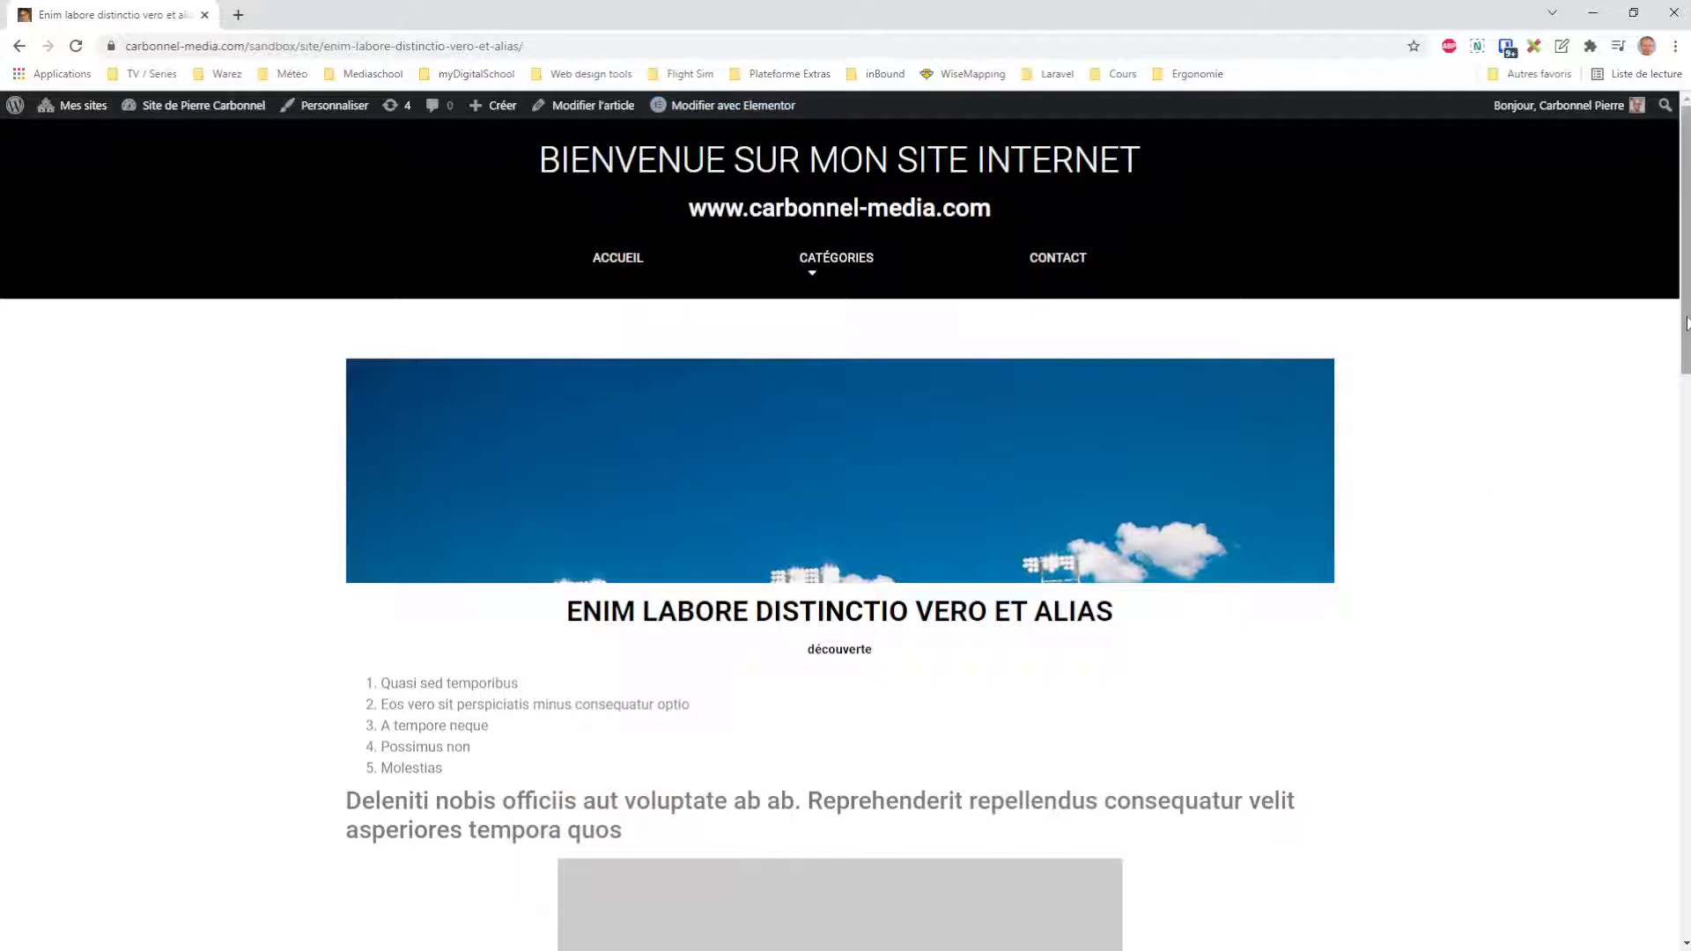
drag(1687, 323, 1669, 921)
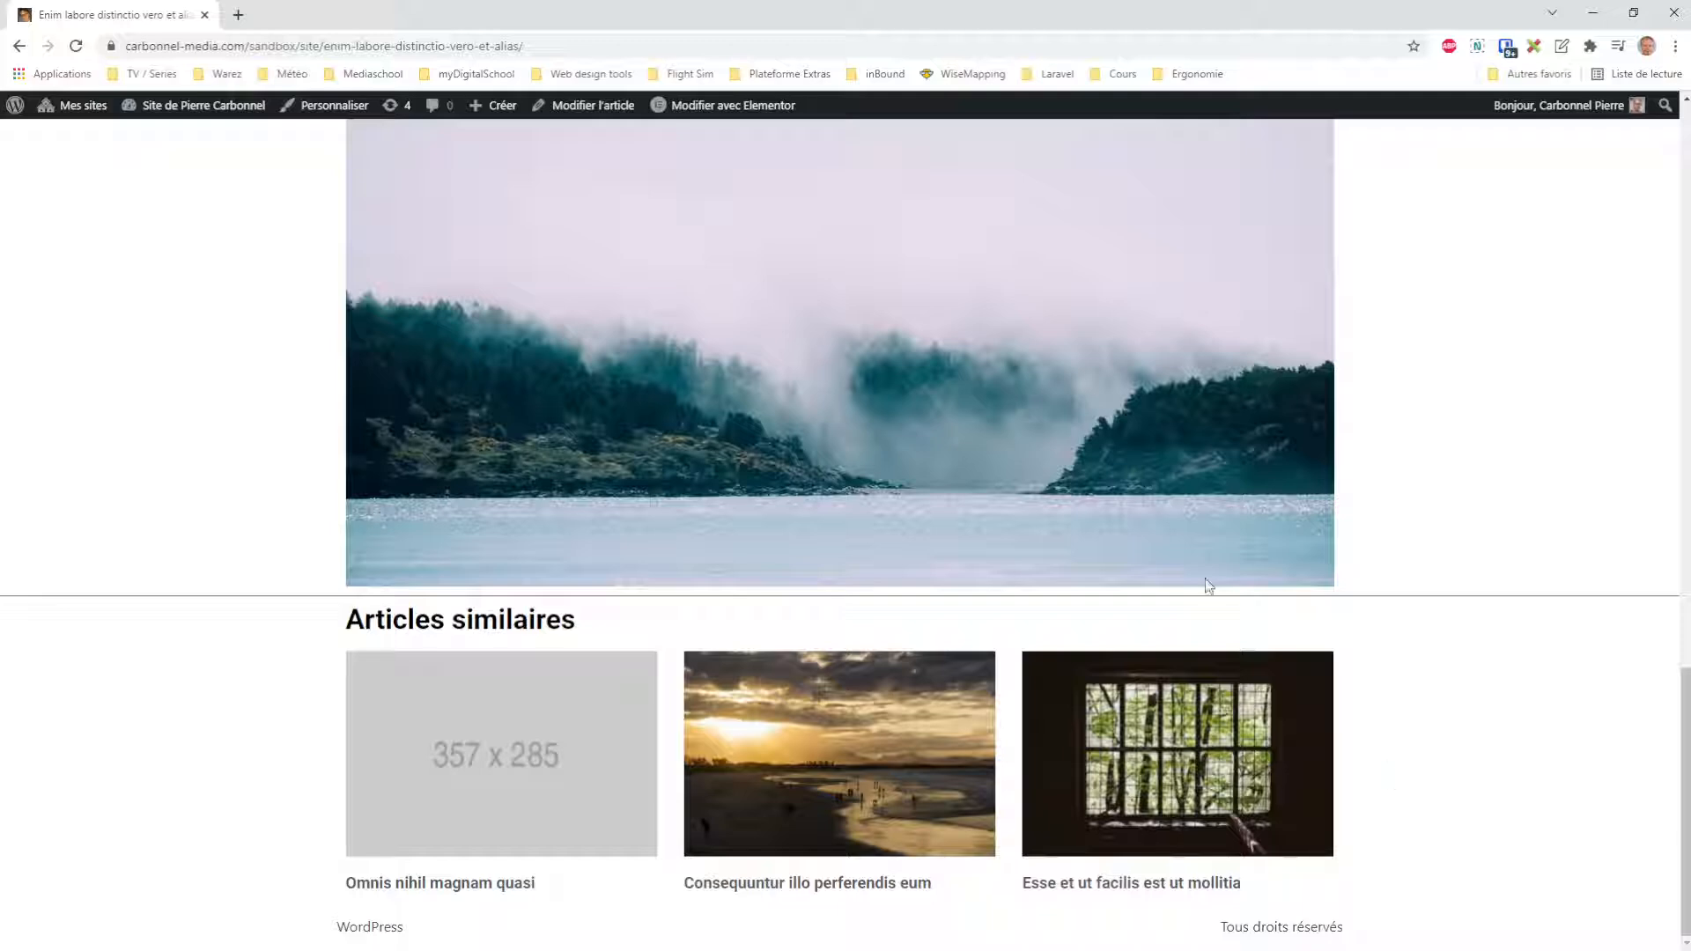
drag(1686, 694, 1629, 121)
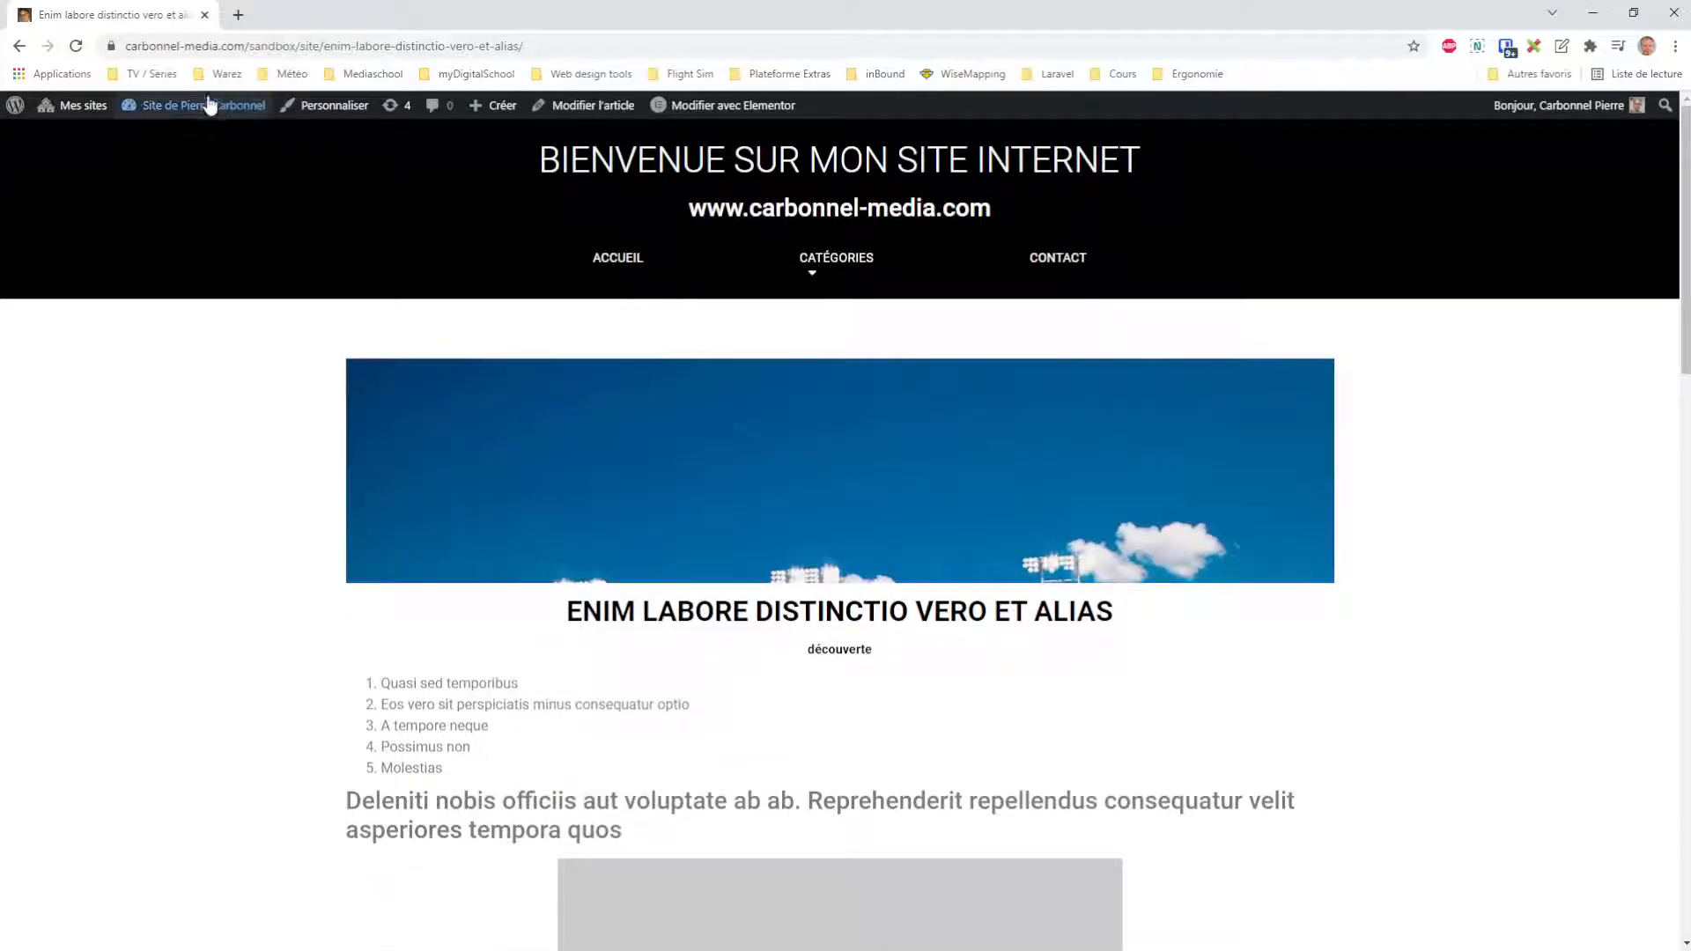
Go back to the administration area and review the articles and their categories in the lists
mouse_move(202, 106)
click(189, 138)
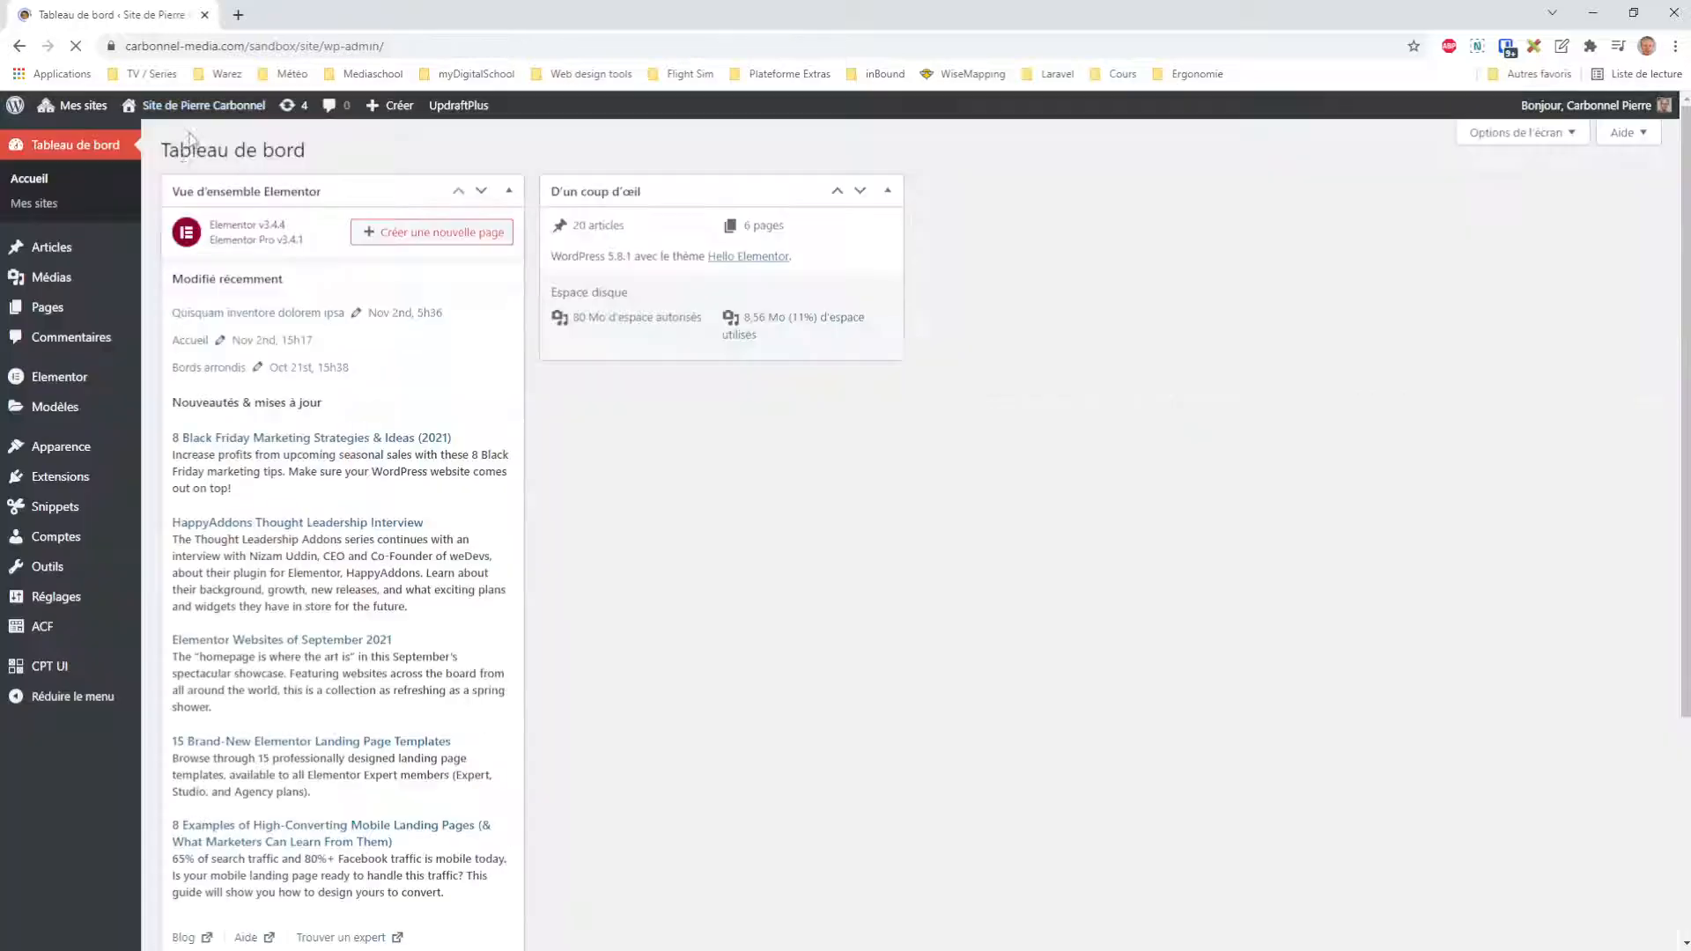
mouse_move(57, 249)
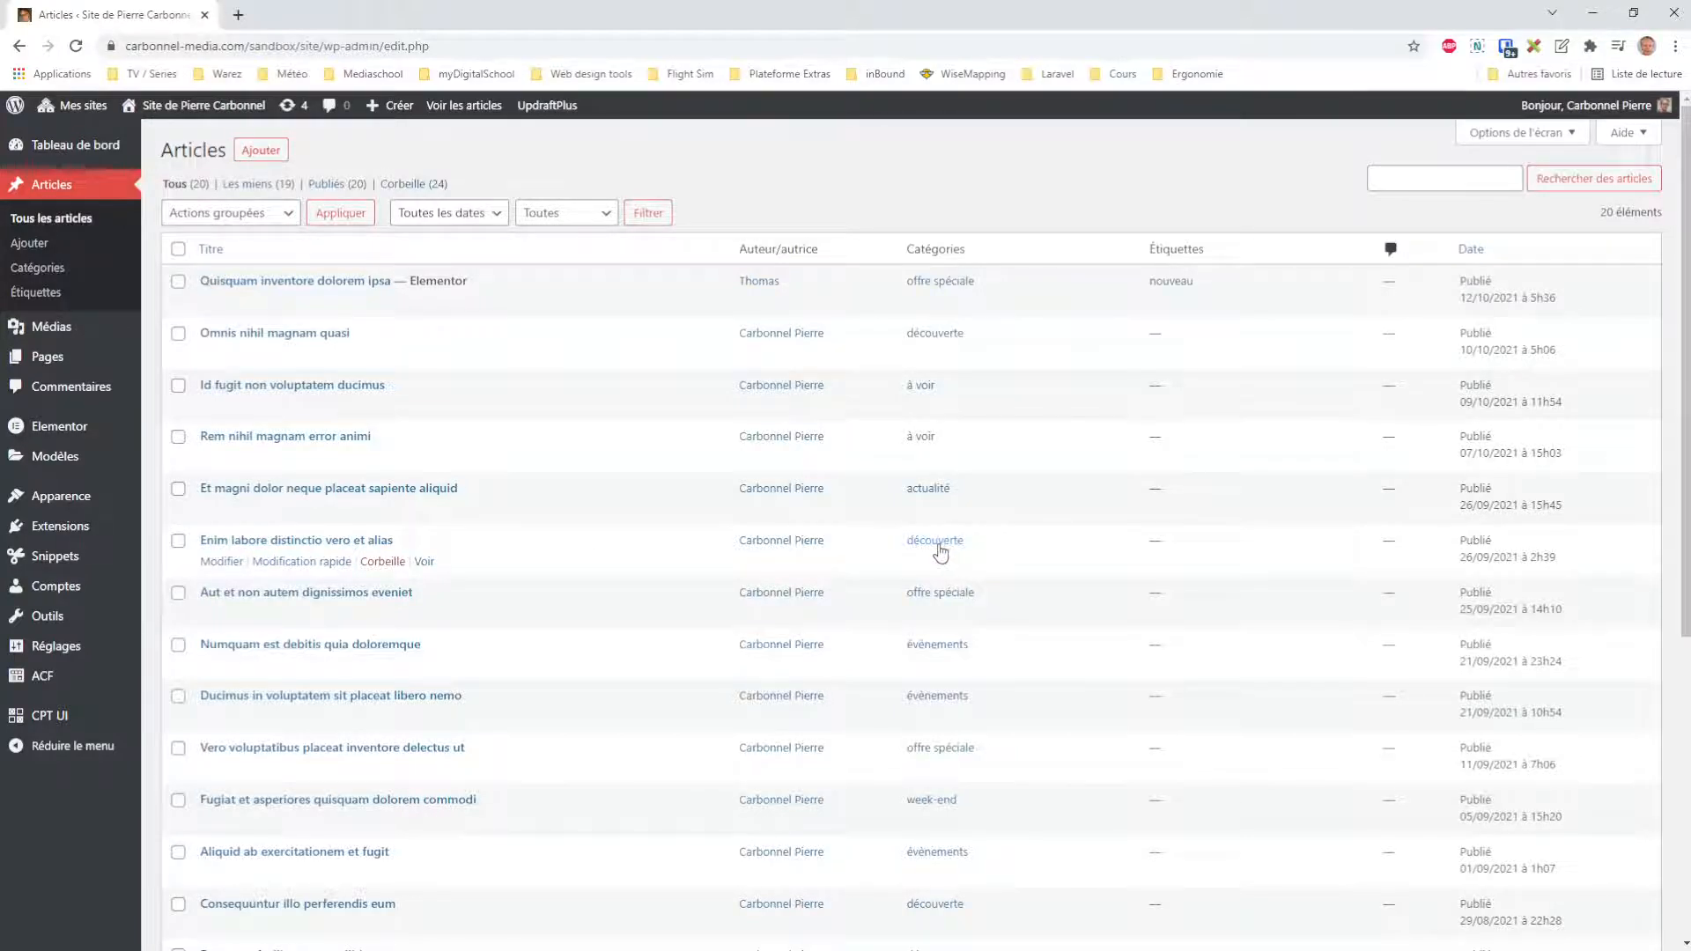
click(38, 271)
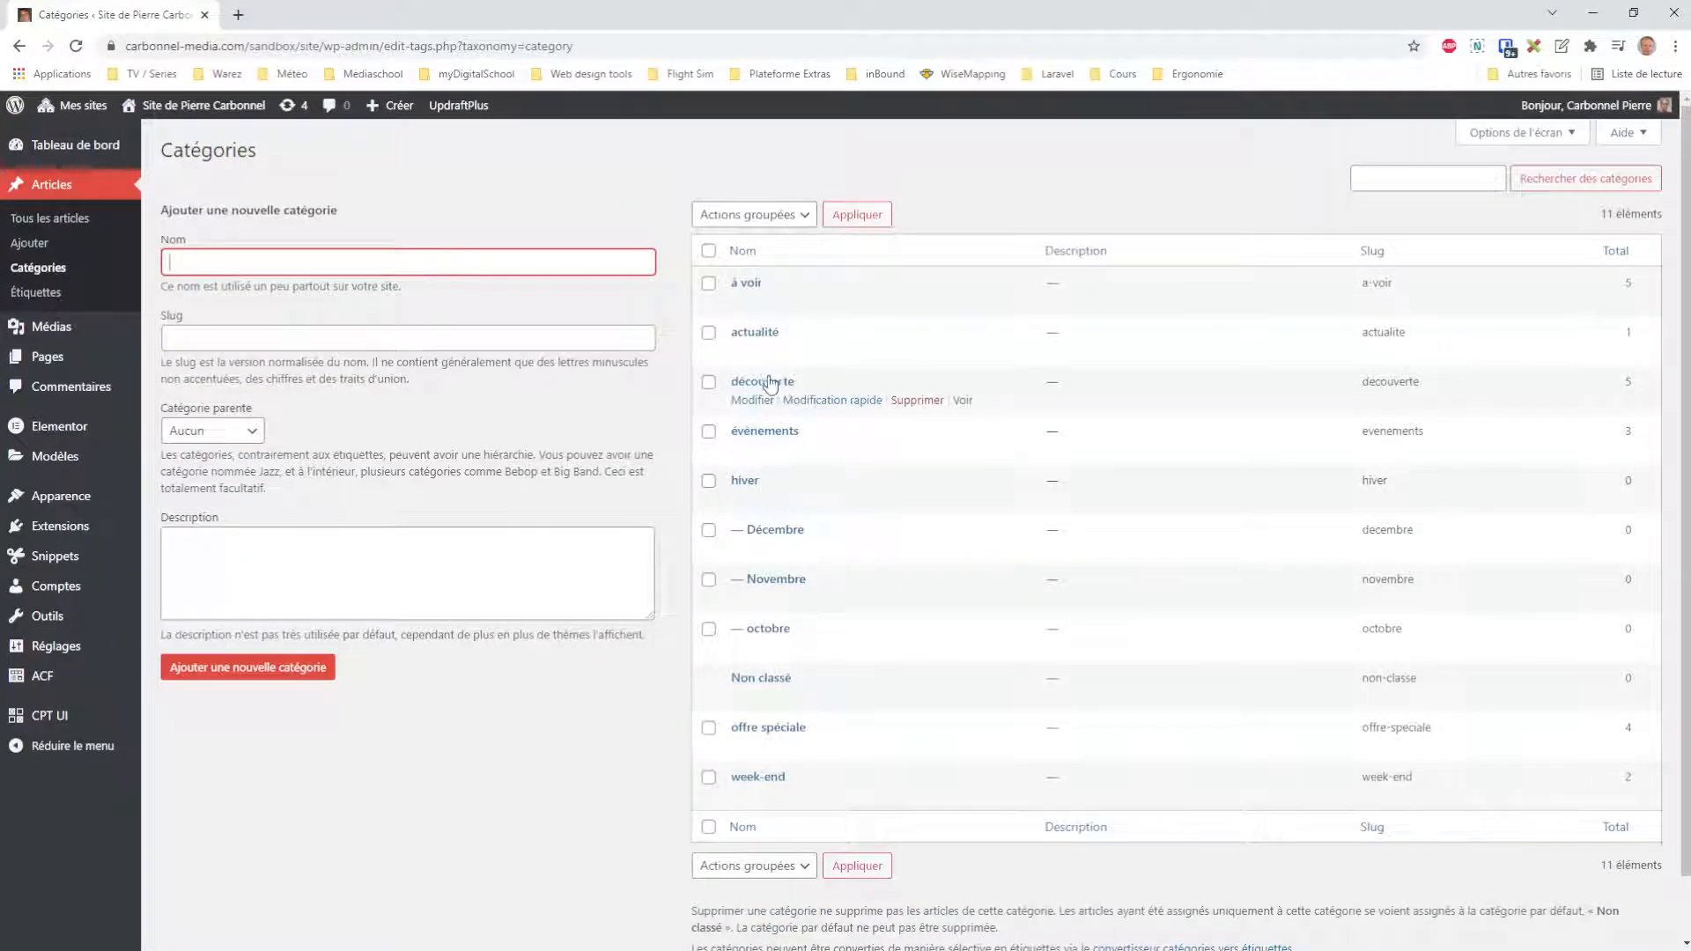
List the découverte category's articles and view "Omnis nihil magnam quasi" down to its similar articles section
click(1627, 382)
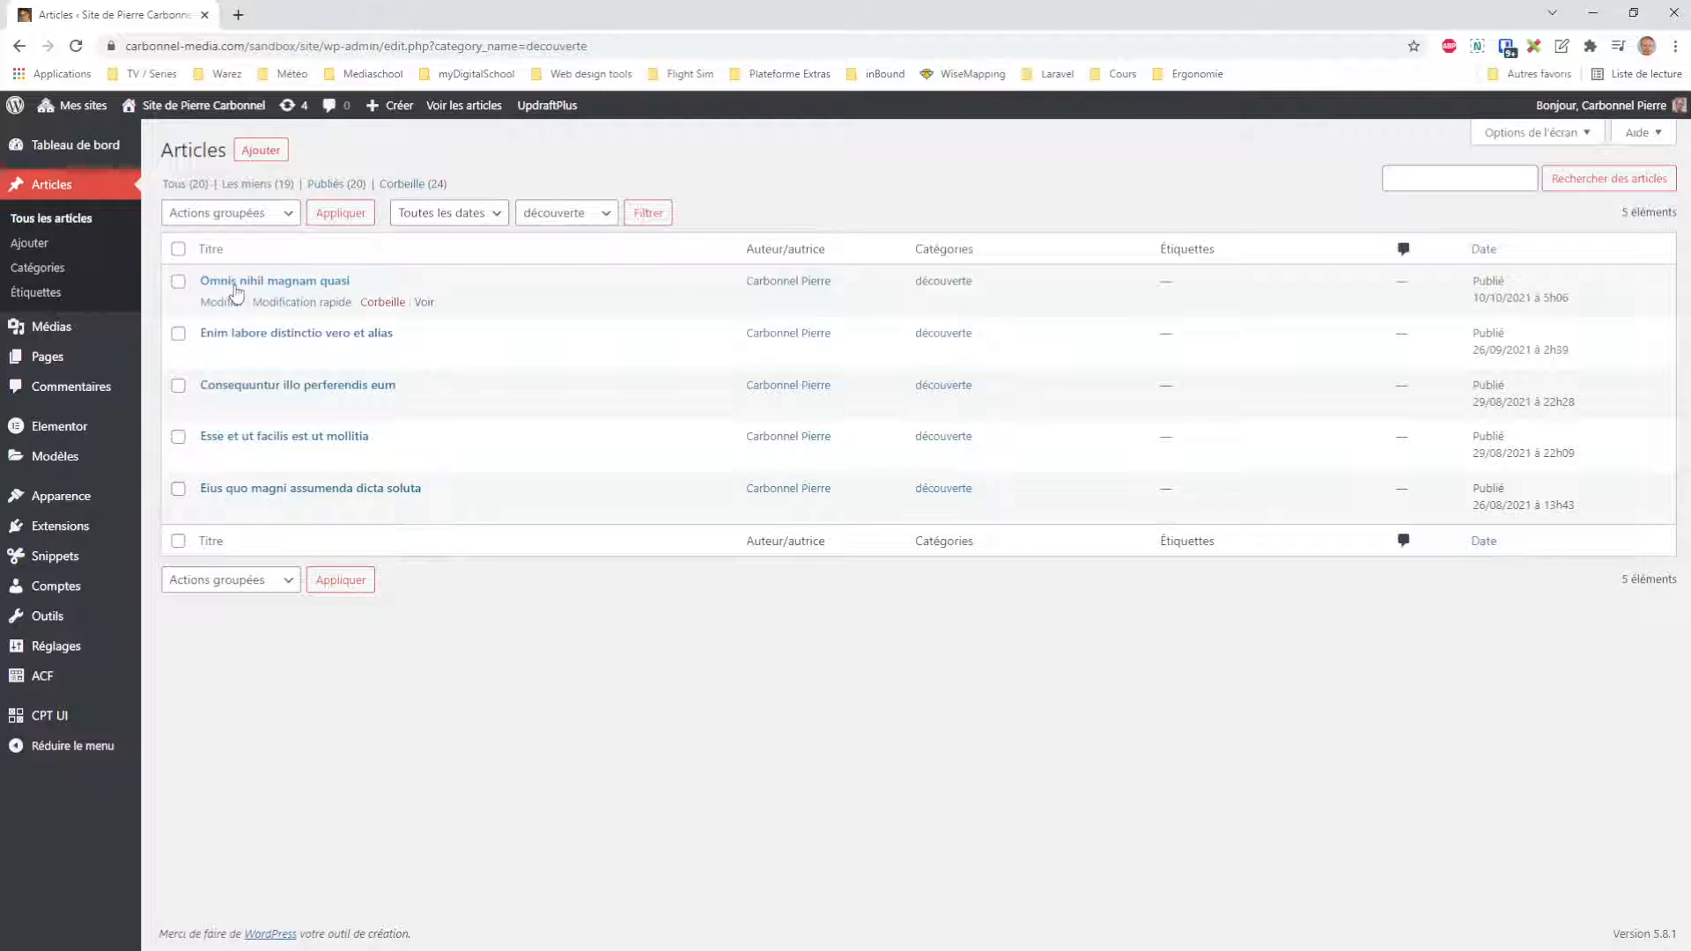
click(426, 304)
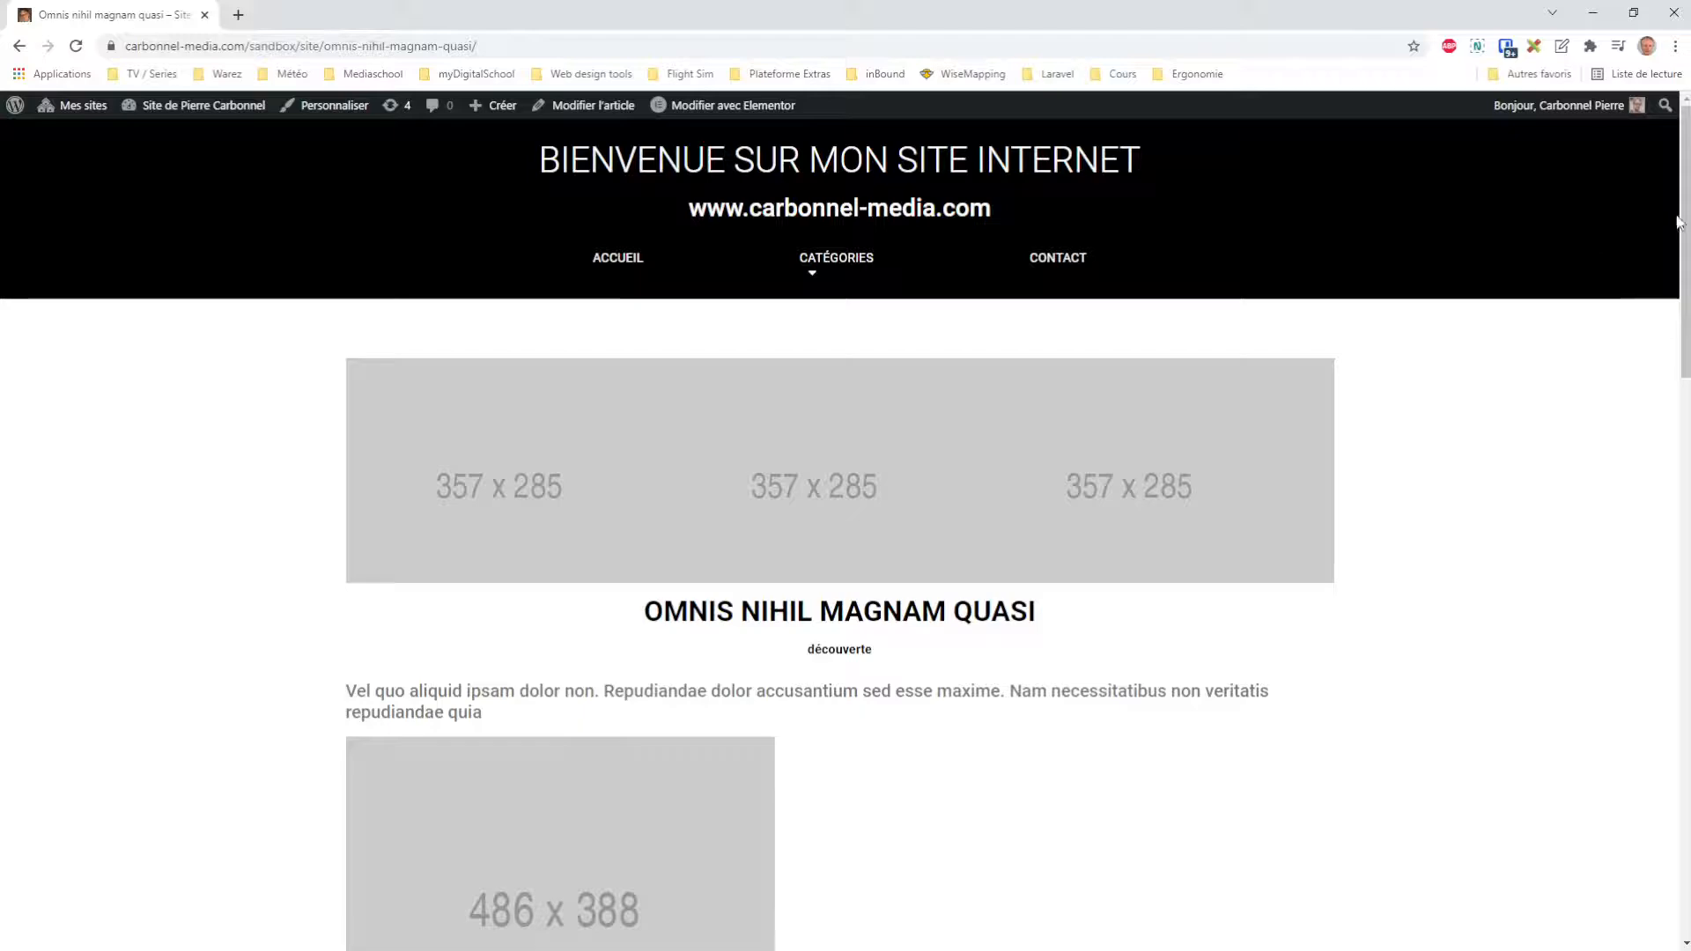
drag(1683, 219, 1573, 806)
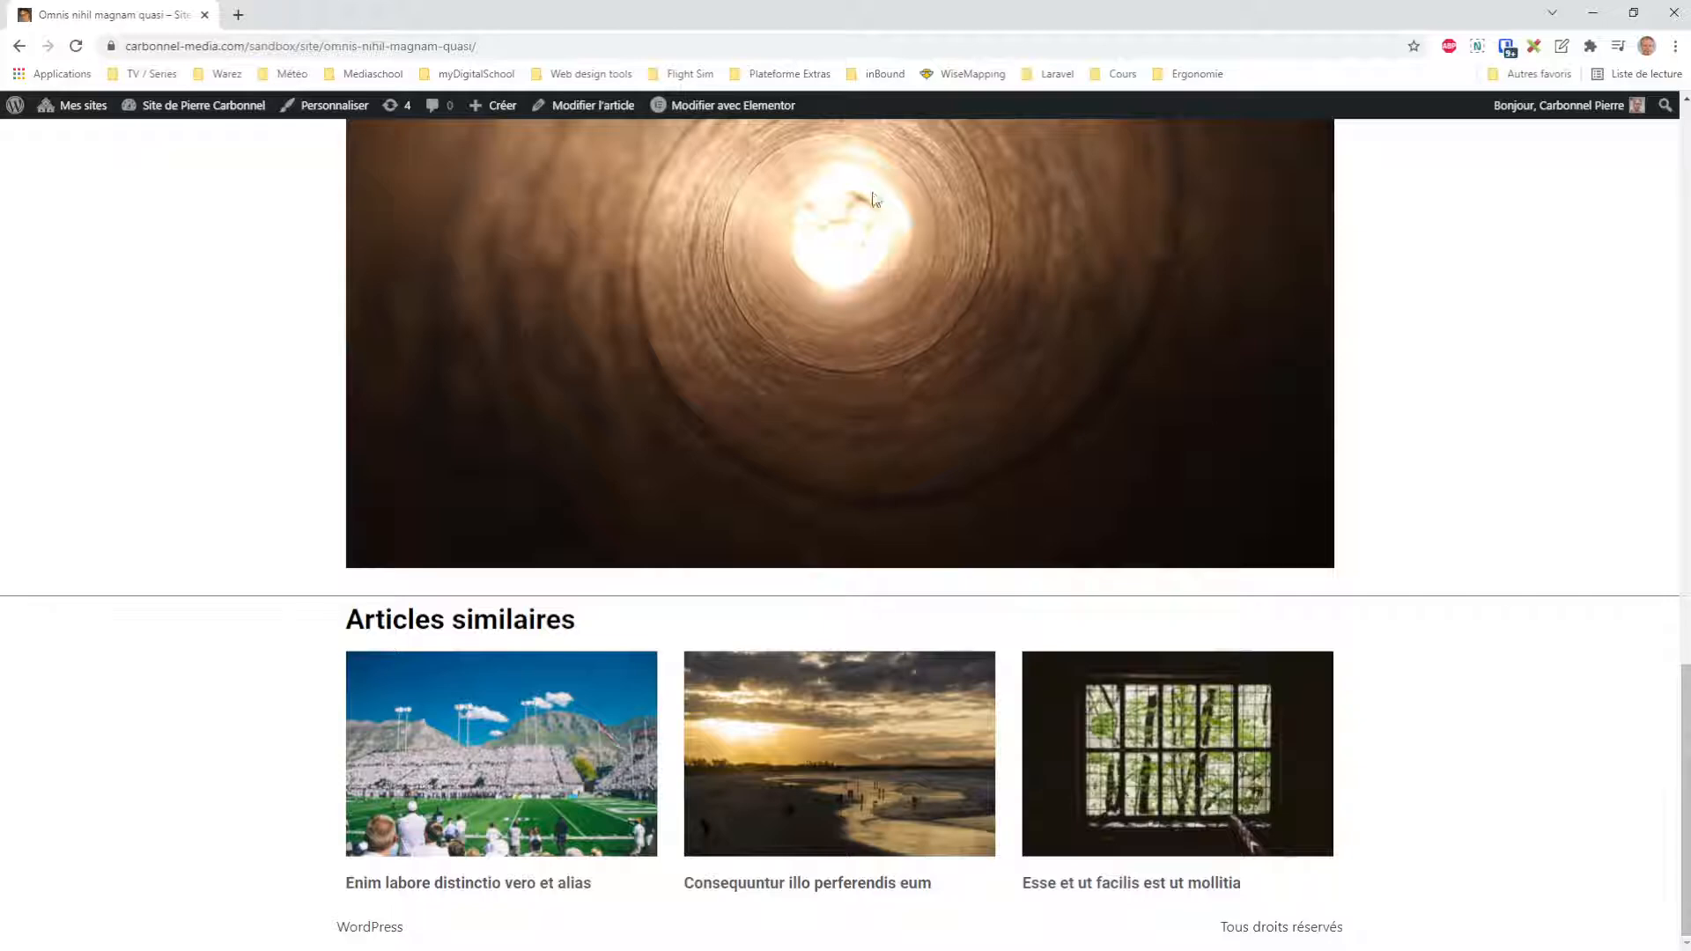
Open the Single Article template in Elementor and delete its "Articles similaires" section
mouse_move(716, 103)
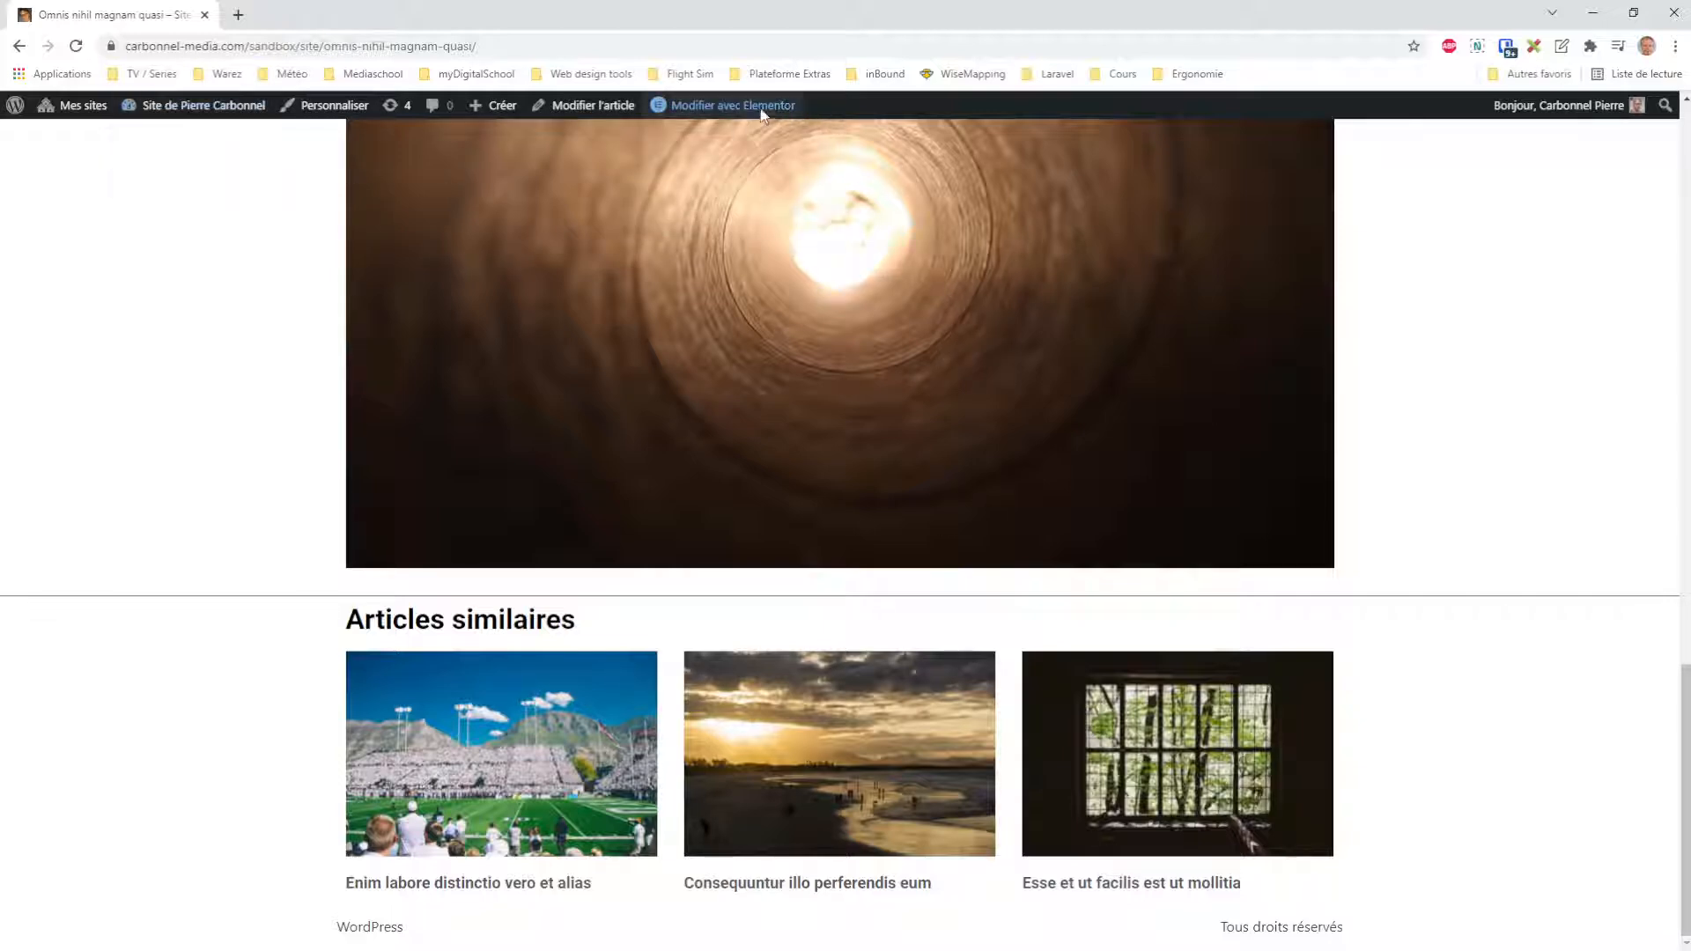
click(700, 165)
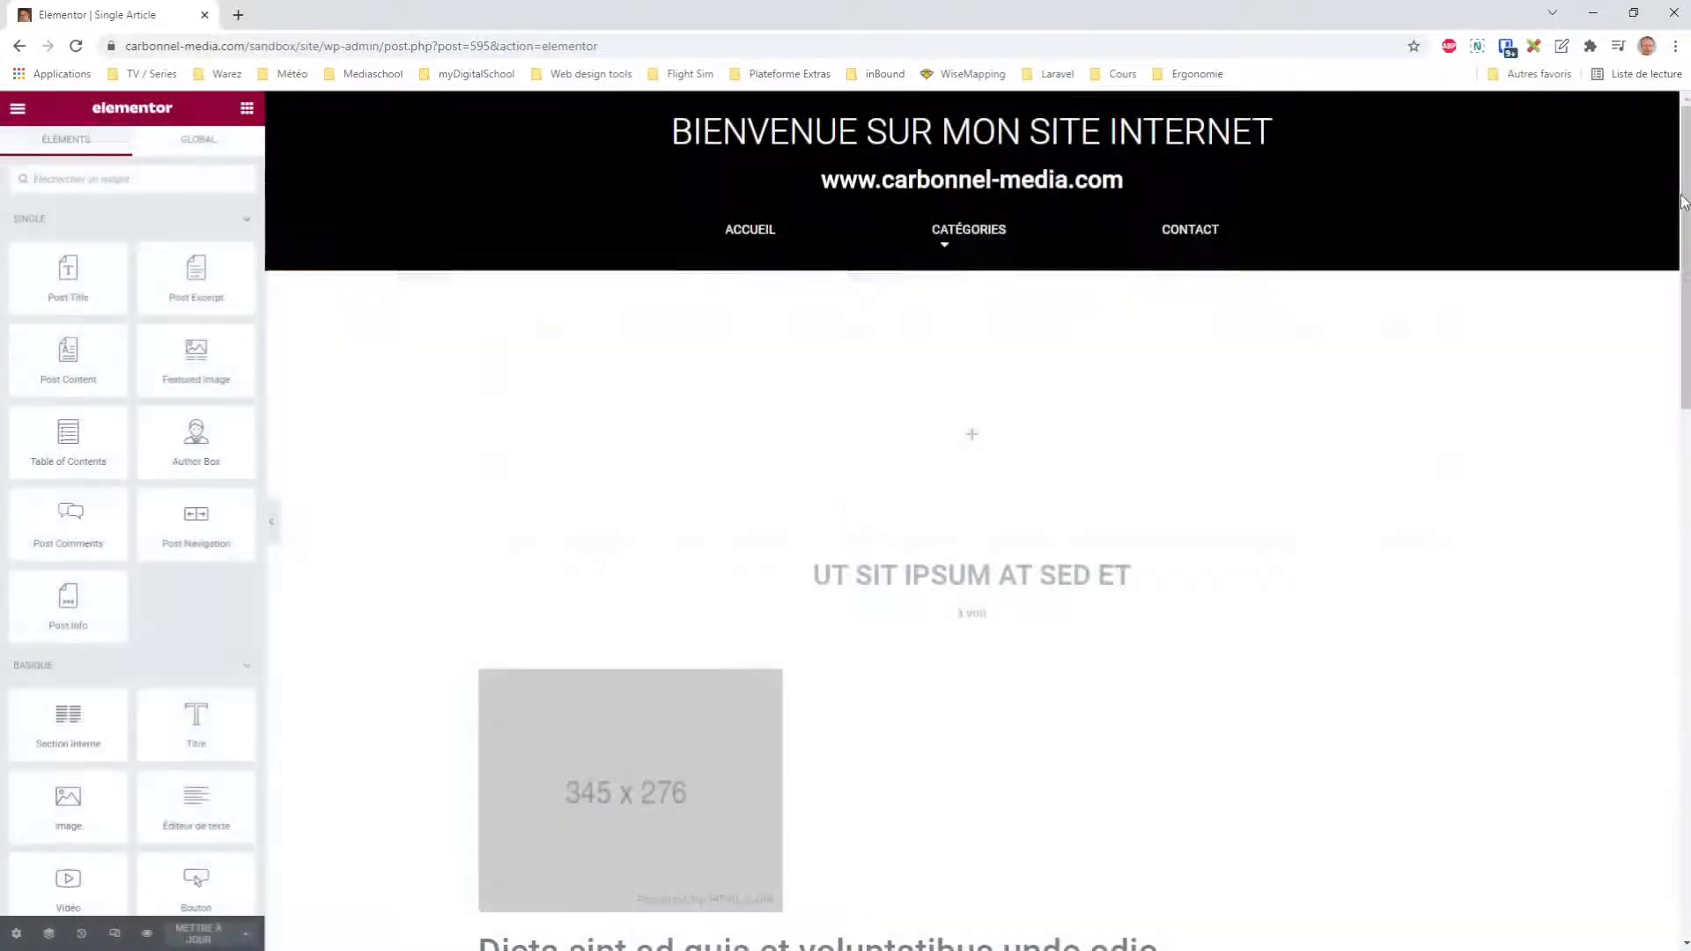
scroll(1204, 413, down, 15)
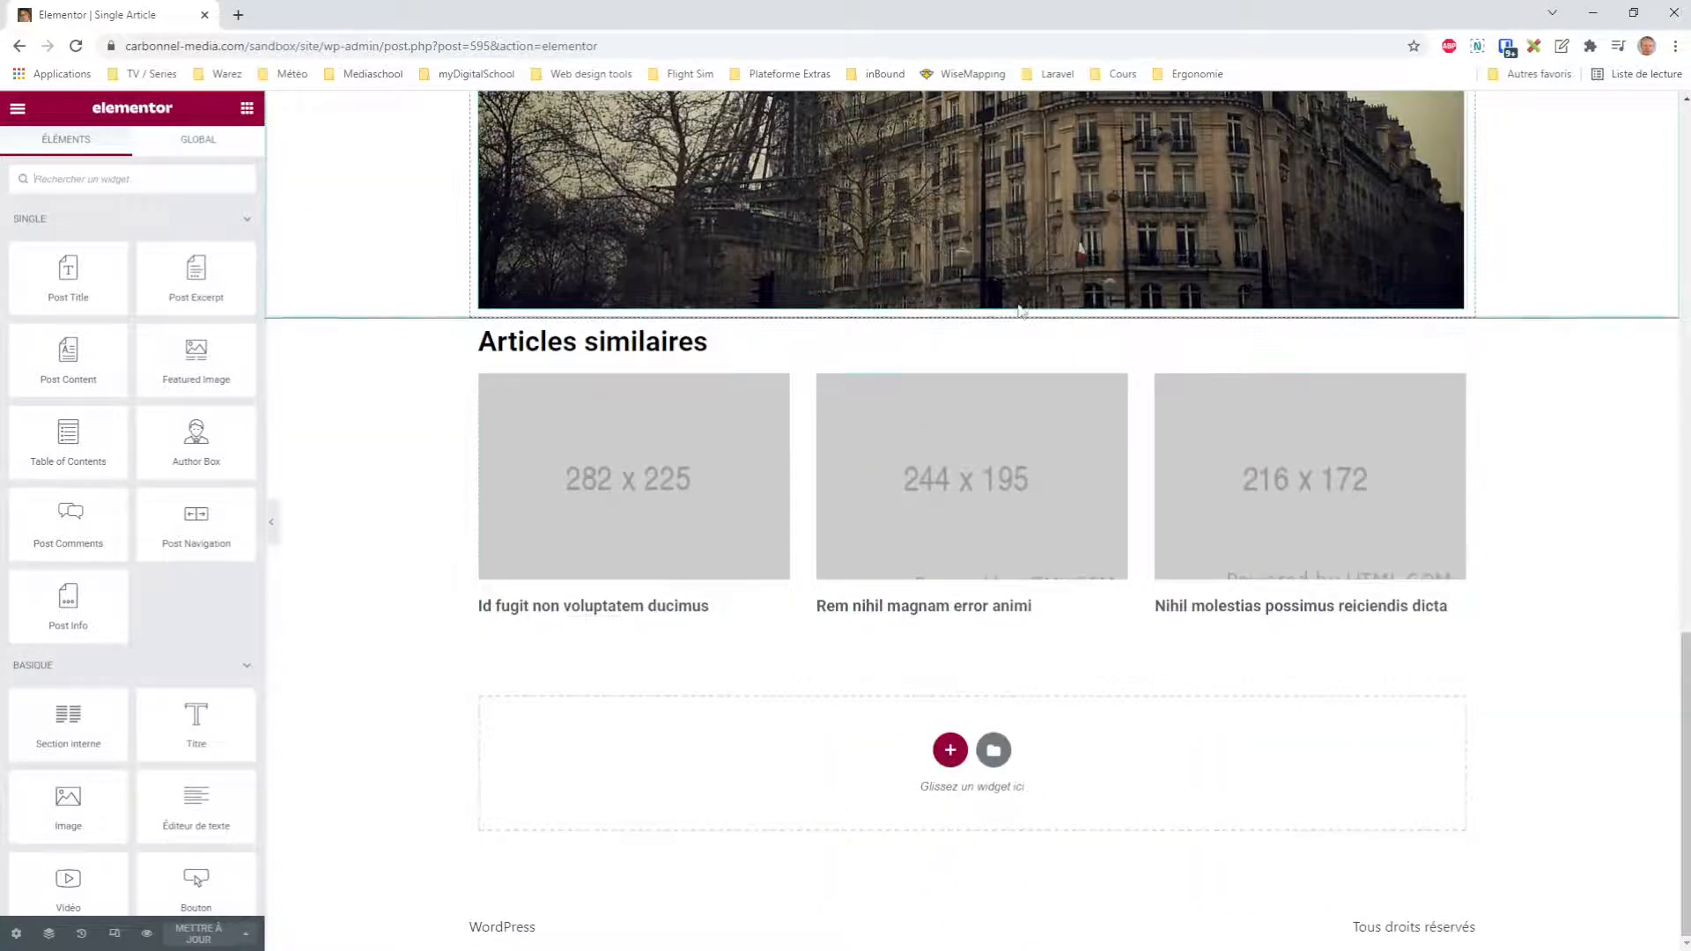
click(995, 310)
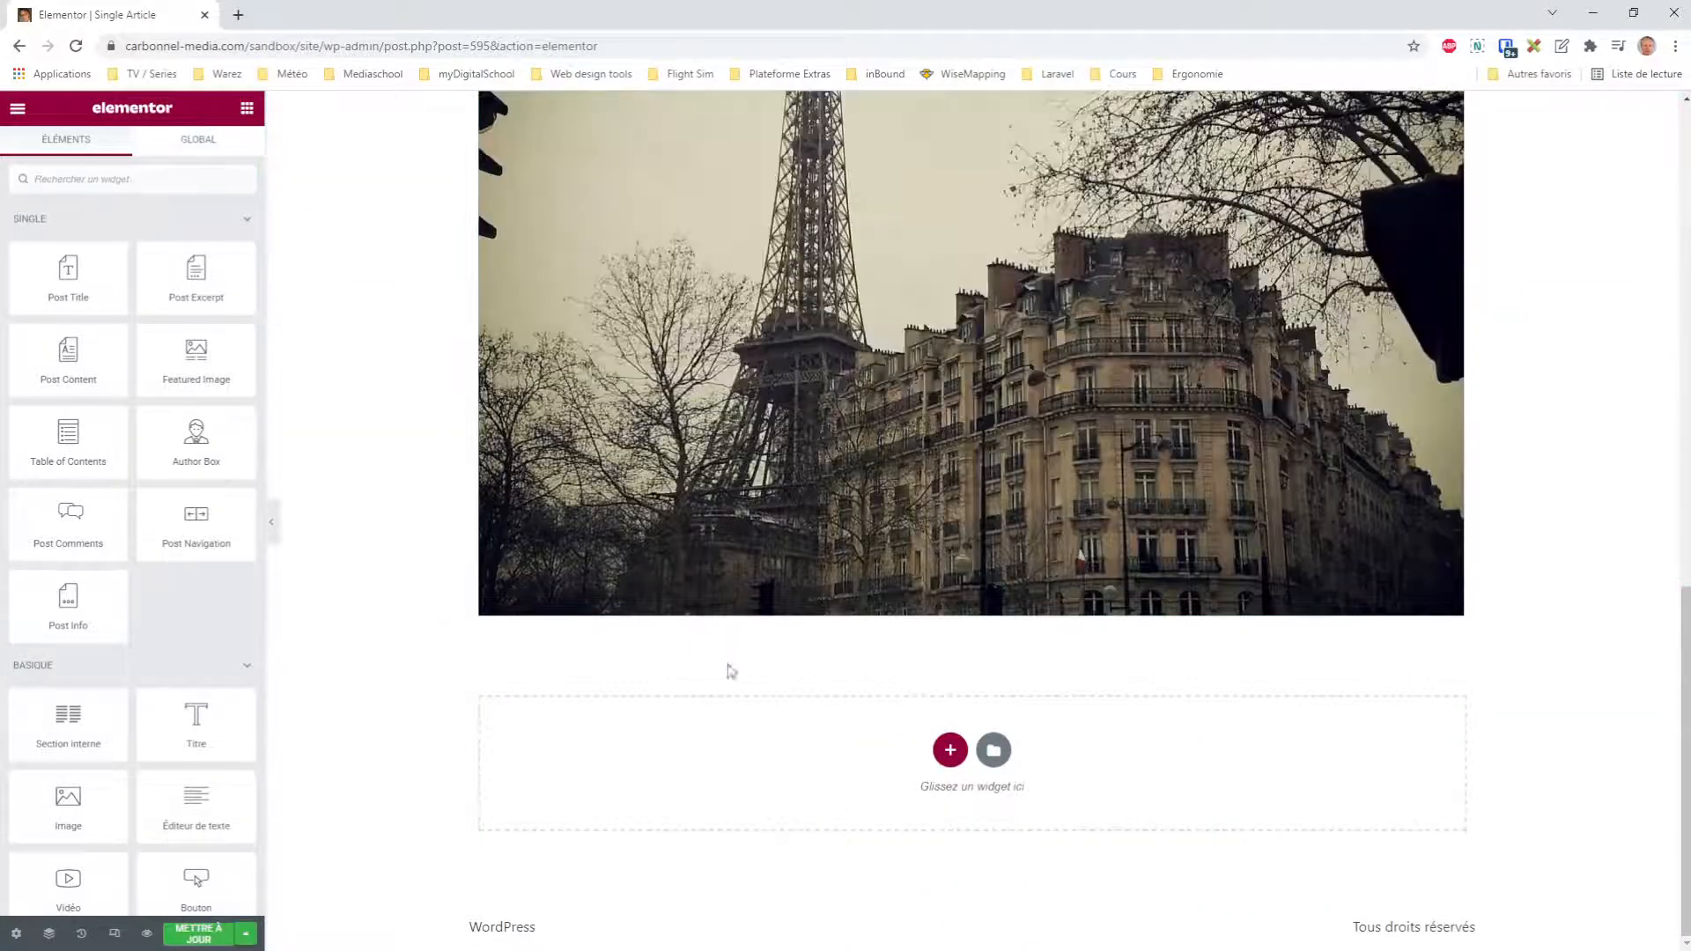
Review the template from its top and check its display conditions without changing them
drag(1684, 632, 1643, 106)
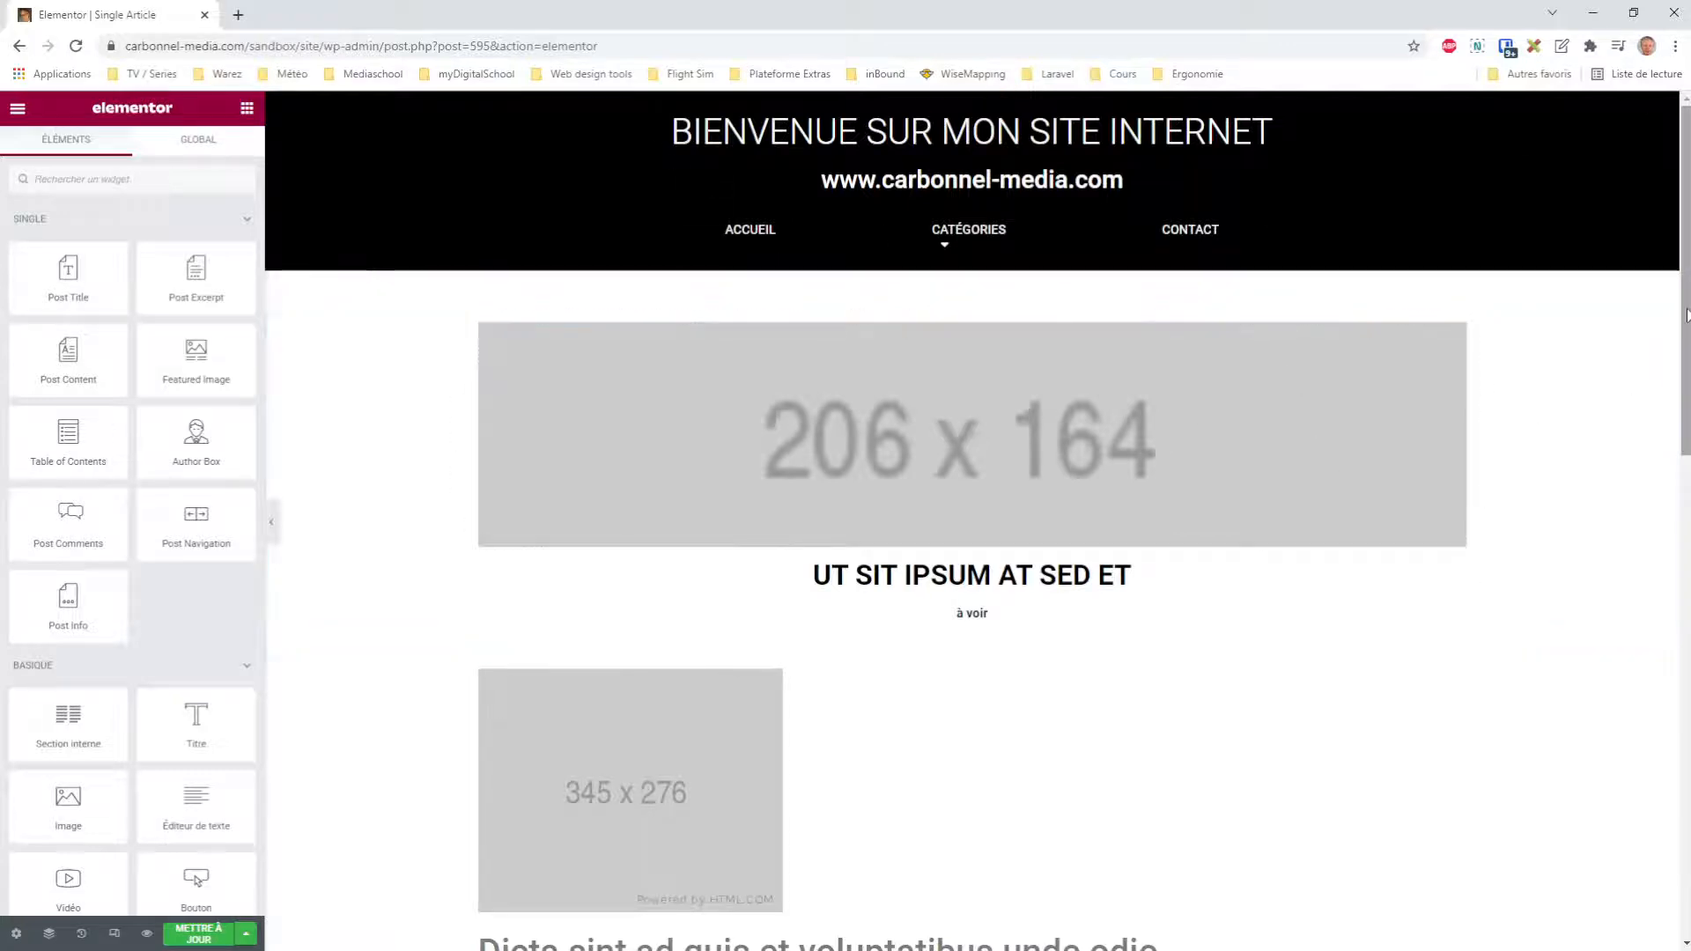
scroll(1686, 315, down, 2)
click(246, 934)
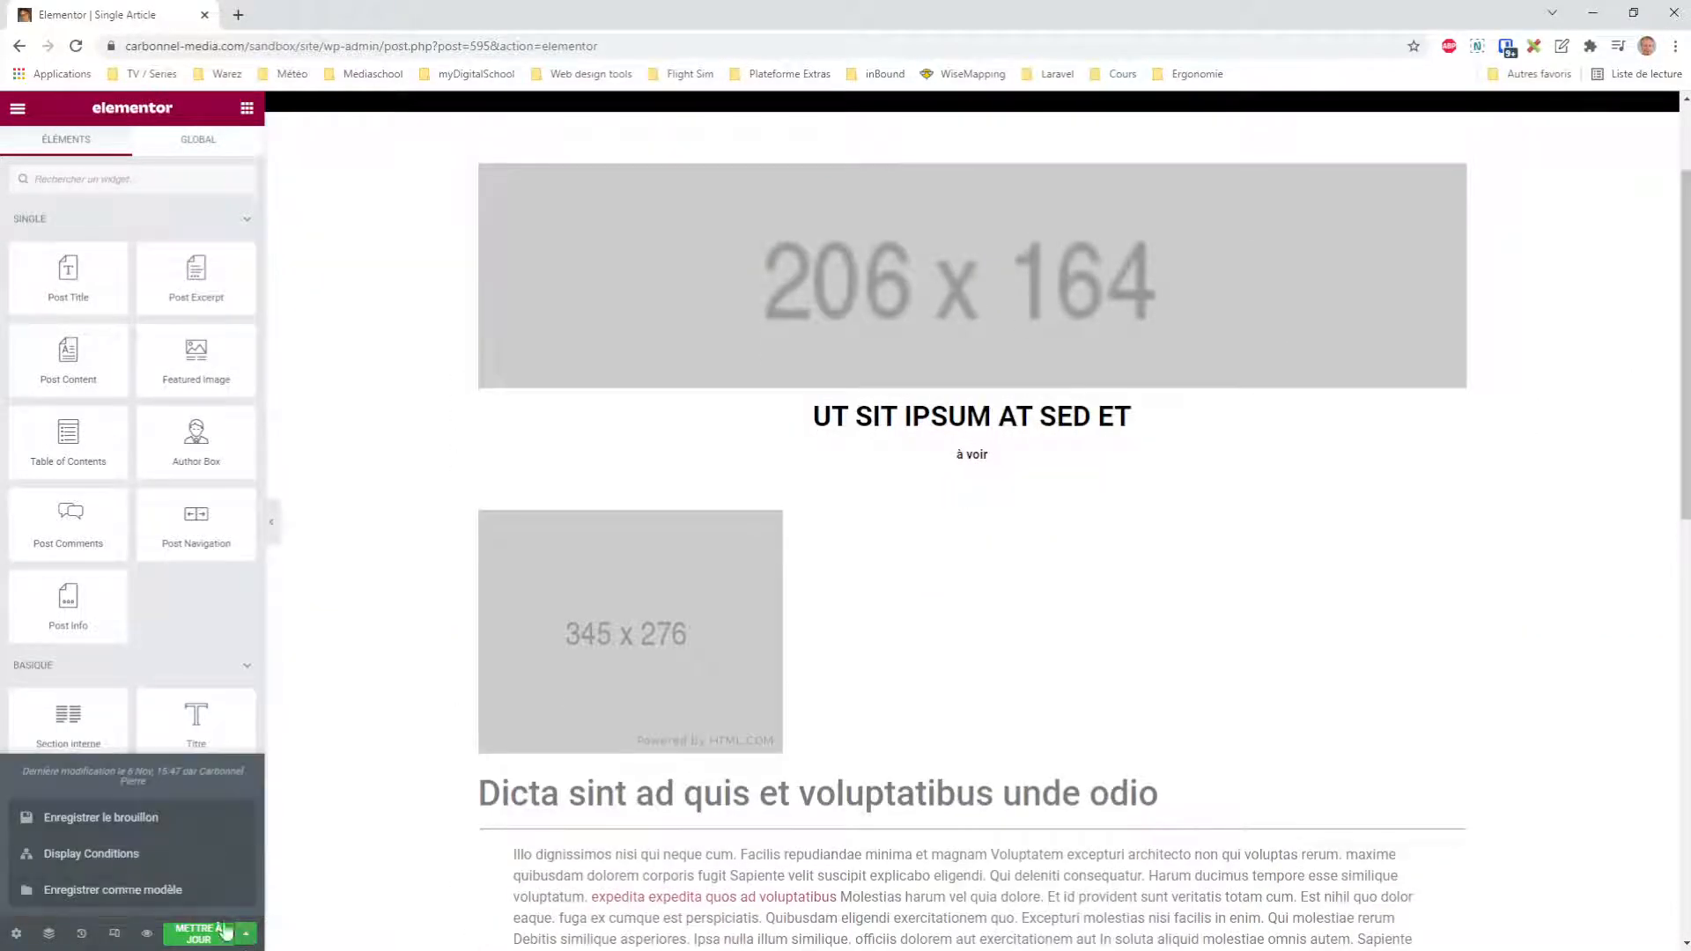
click(104, 855)
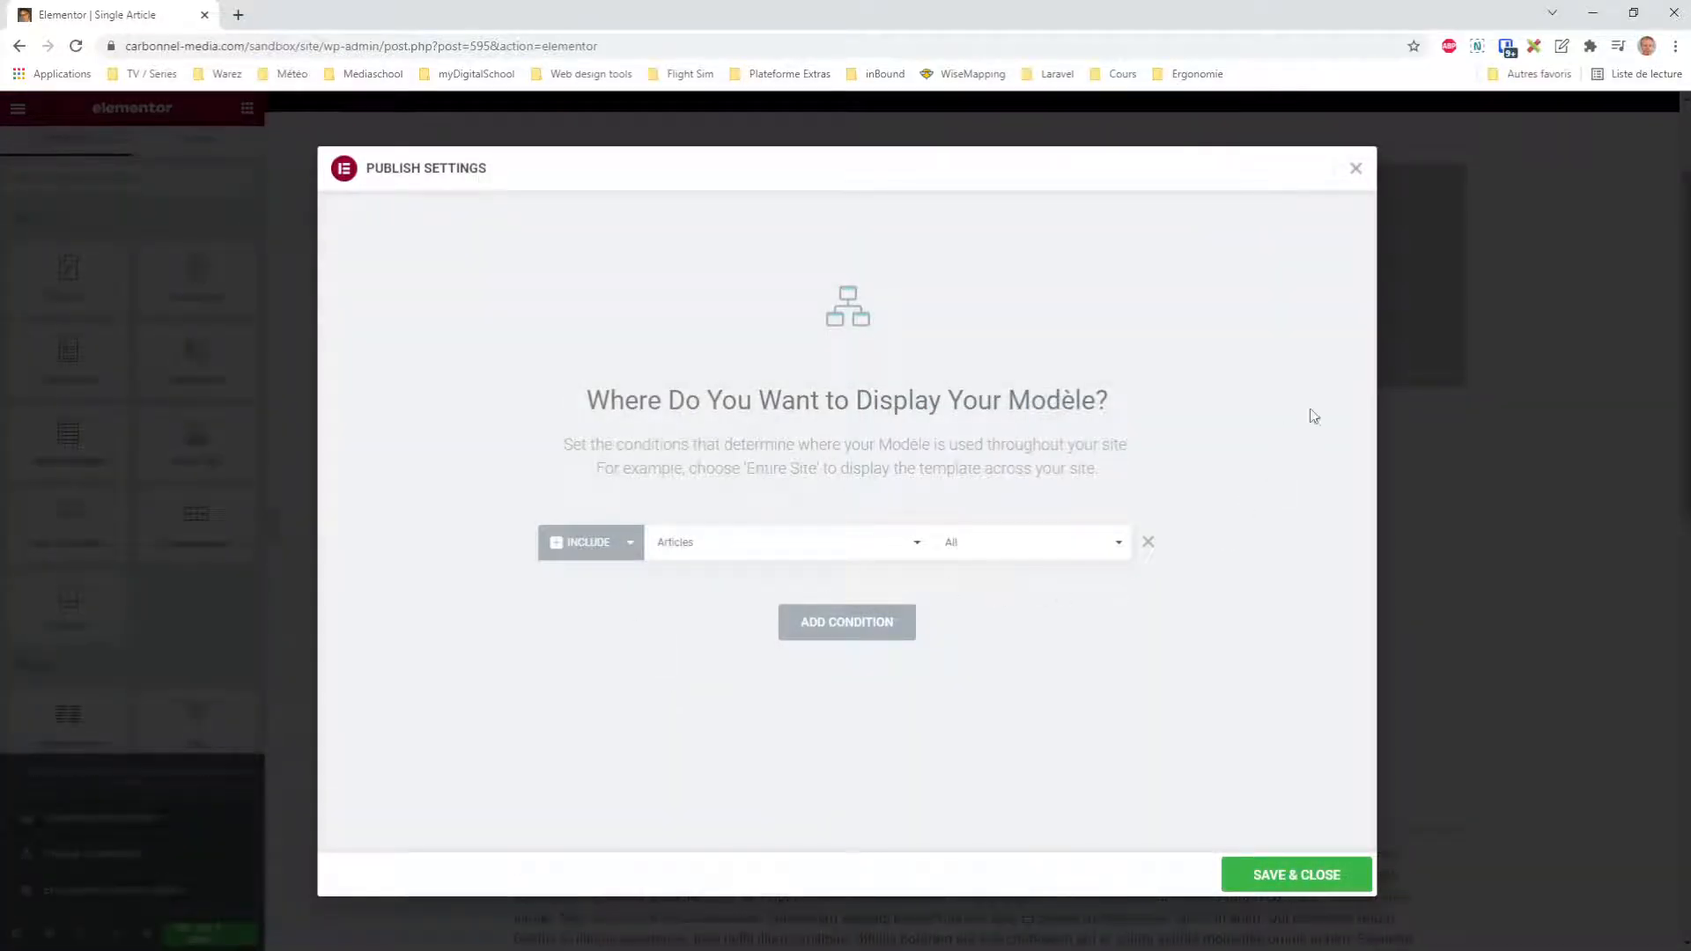
click(1355, 169)
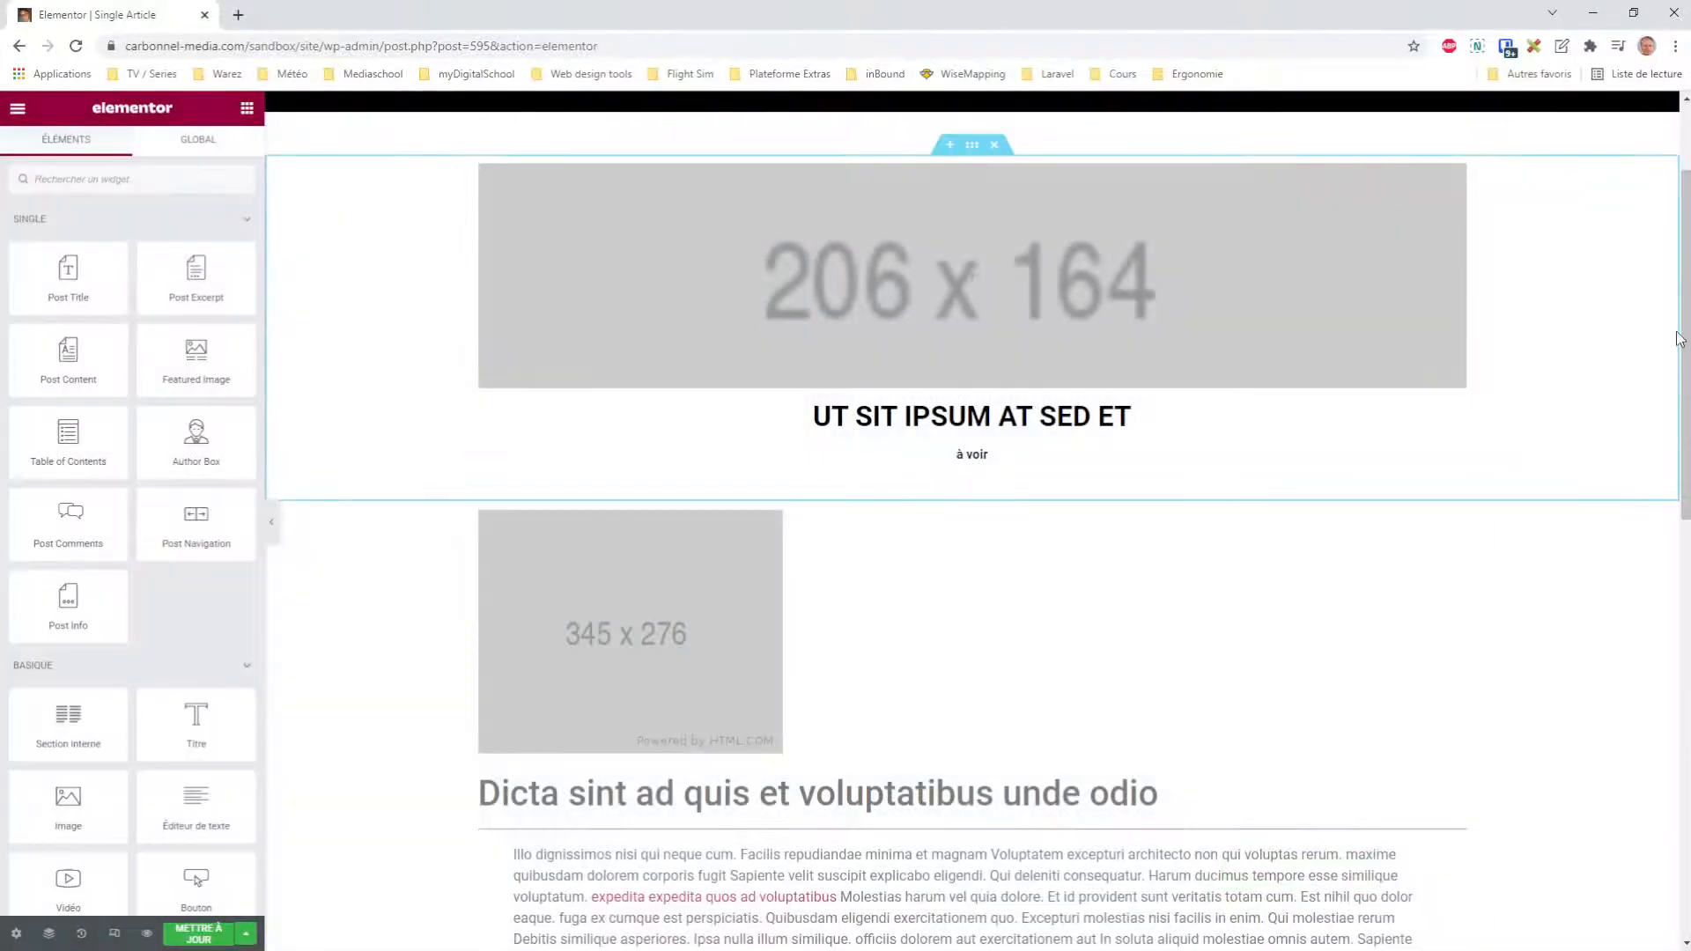
Add a new single-column section at the end of the template, below the article content
scroll(1359, 518, down, 4)
scroll(1639, 766, down, 5)
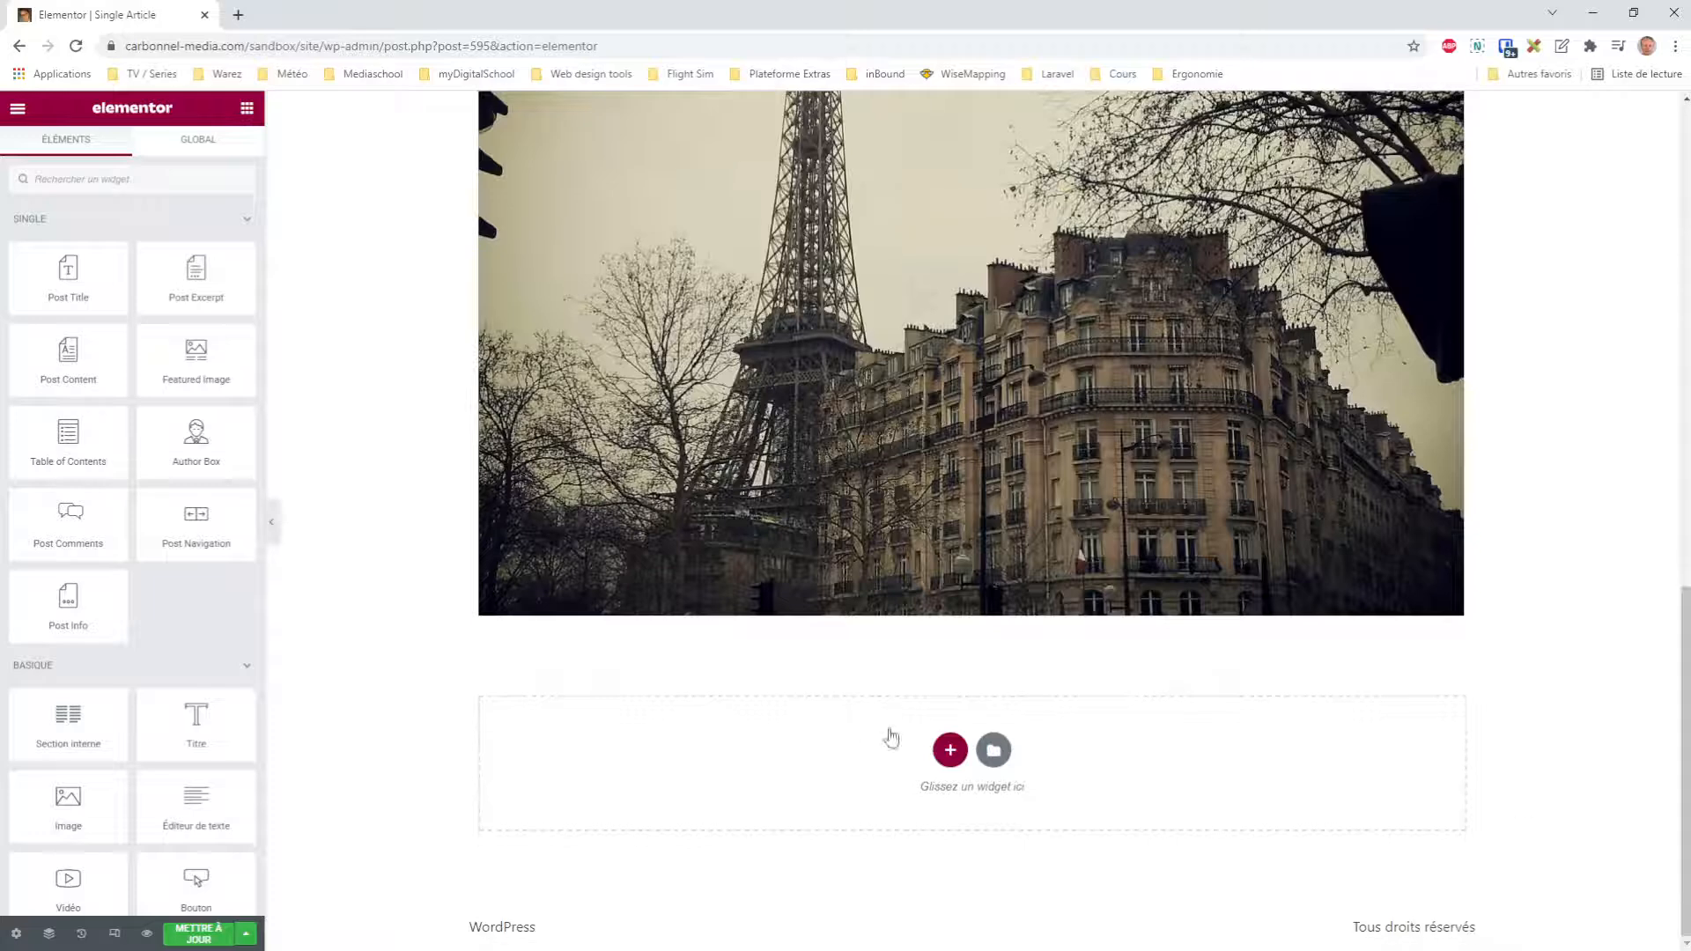
click(949, 750)
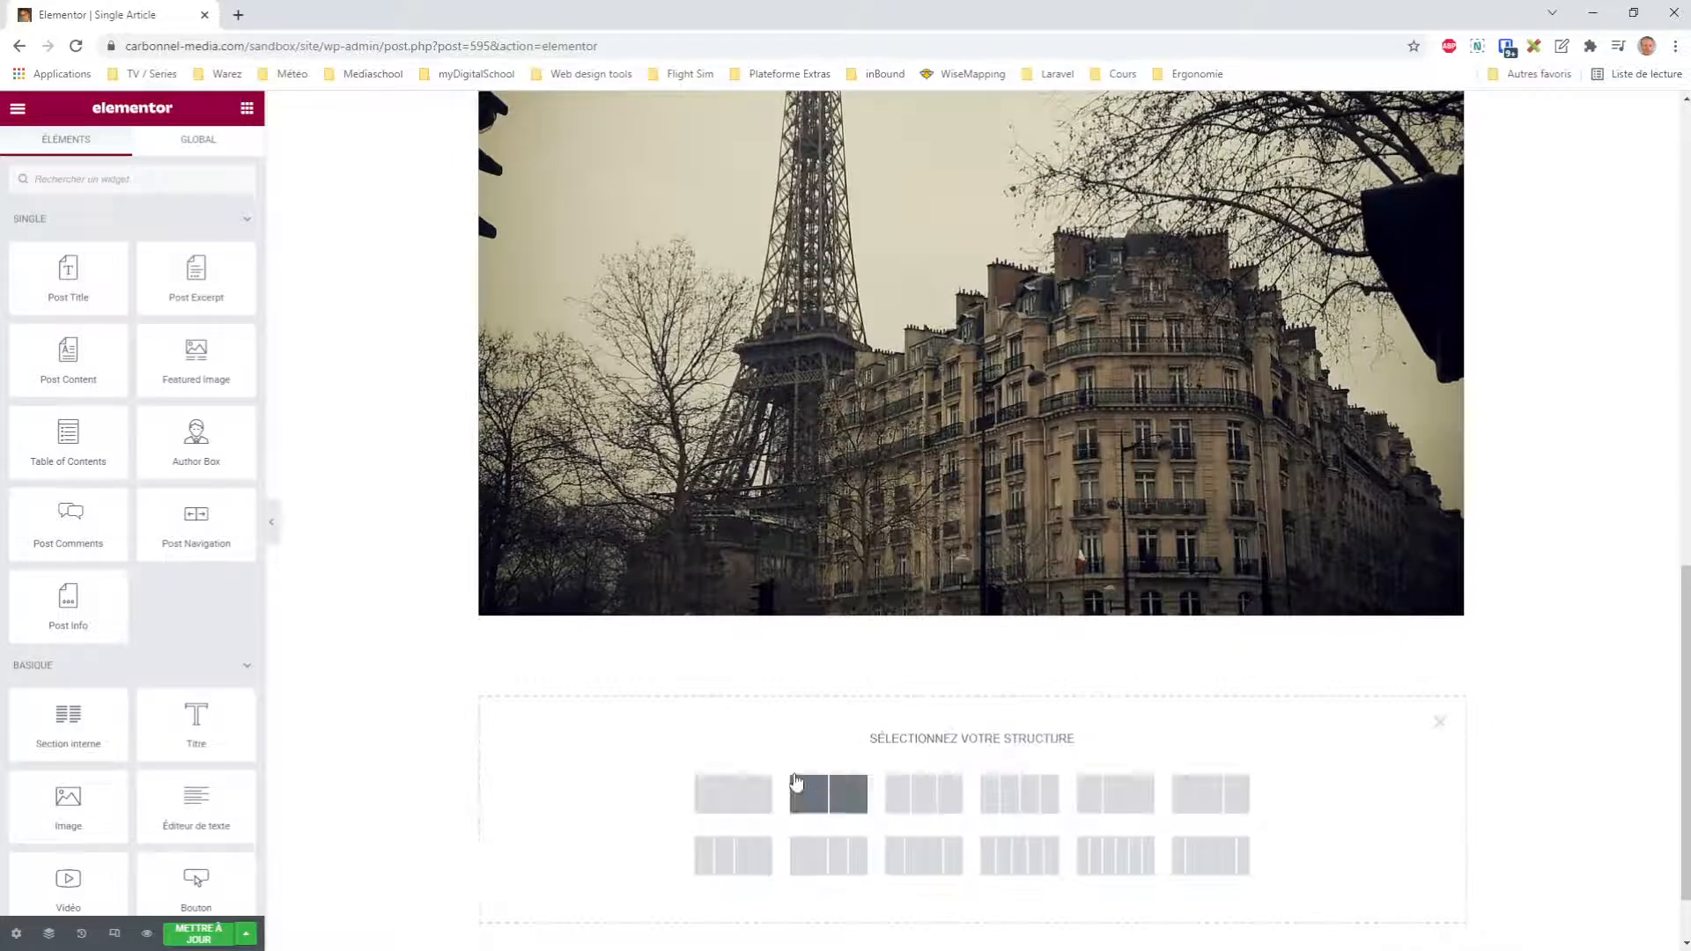
click(735, 793)
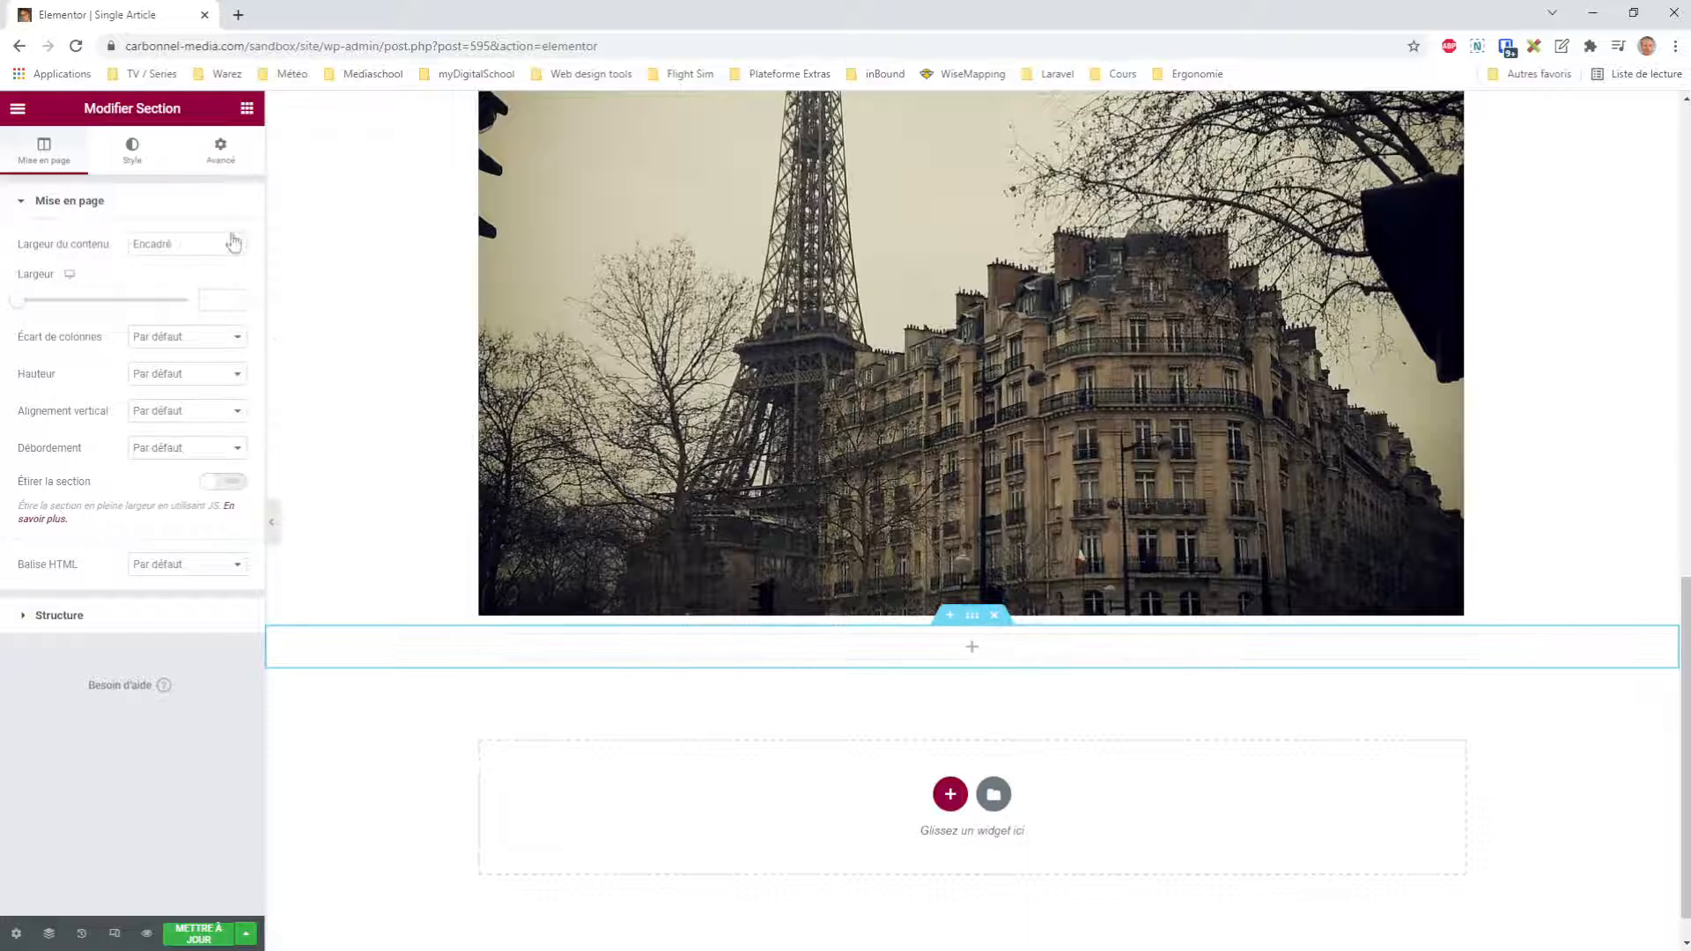
Give the new section a Continue border with a width of 1 on the upper edge only, and preview the page
click(132, 152)
click(62, 377)
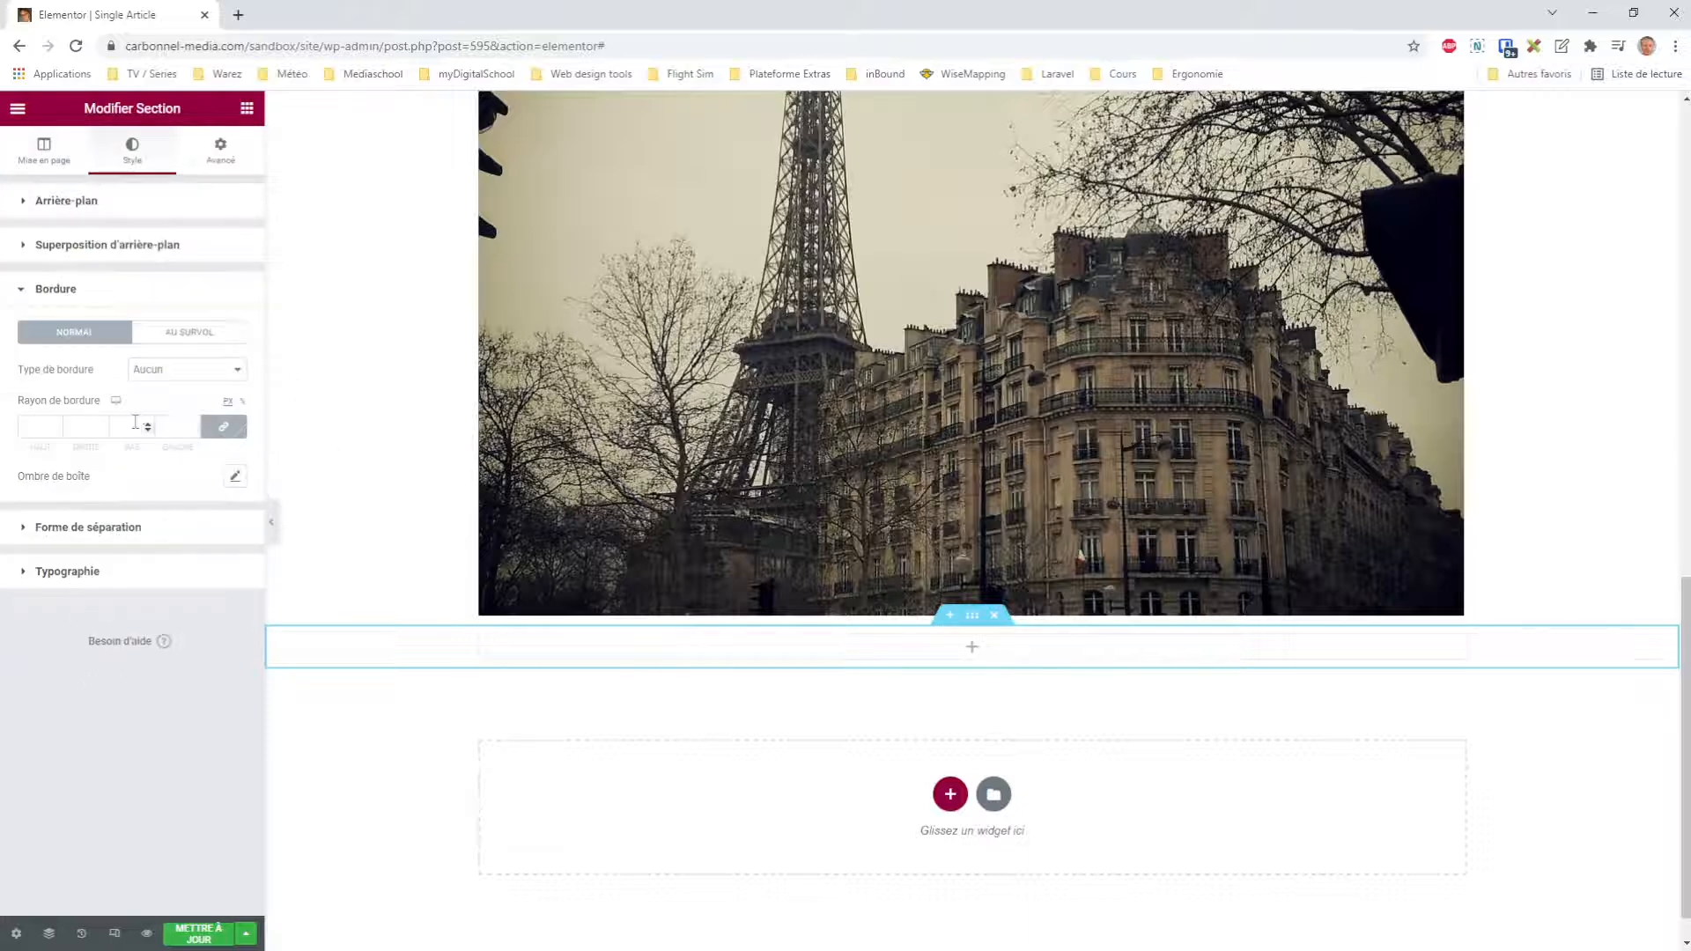
click(183, 411)
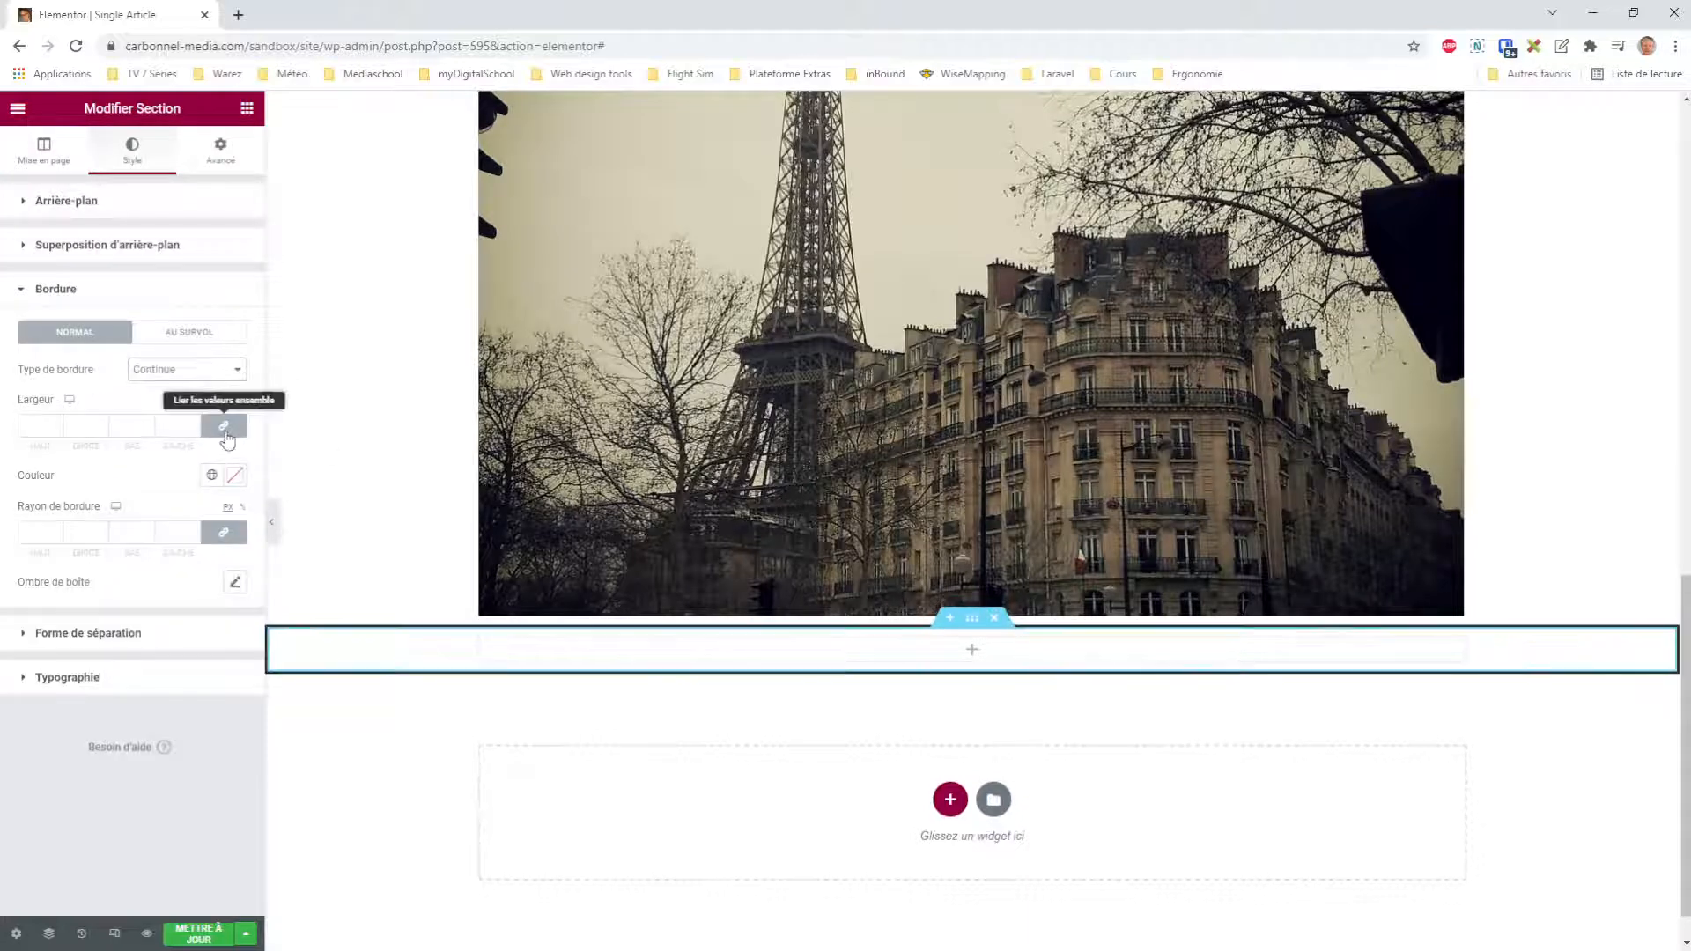
click(35, 426)
text(1)
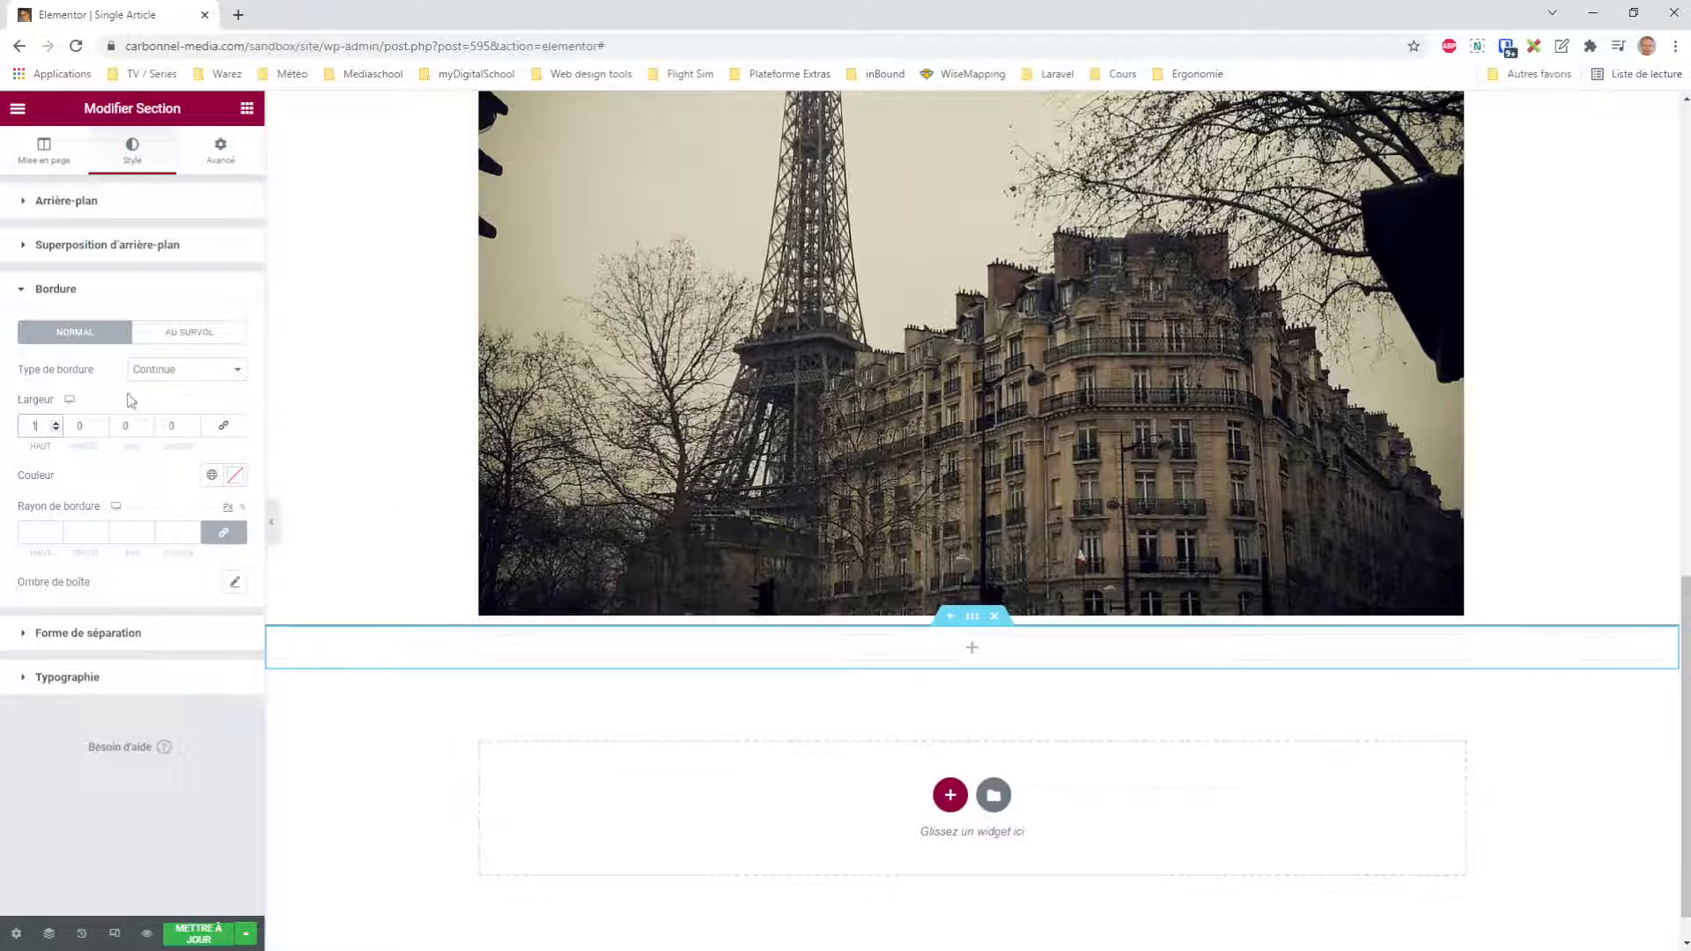
click(273, 528)
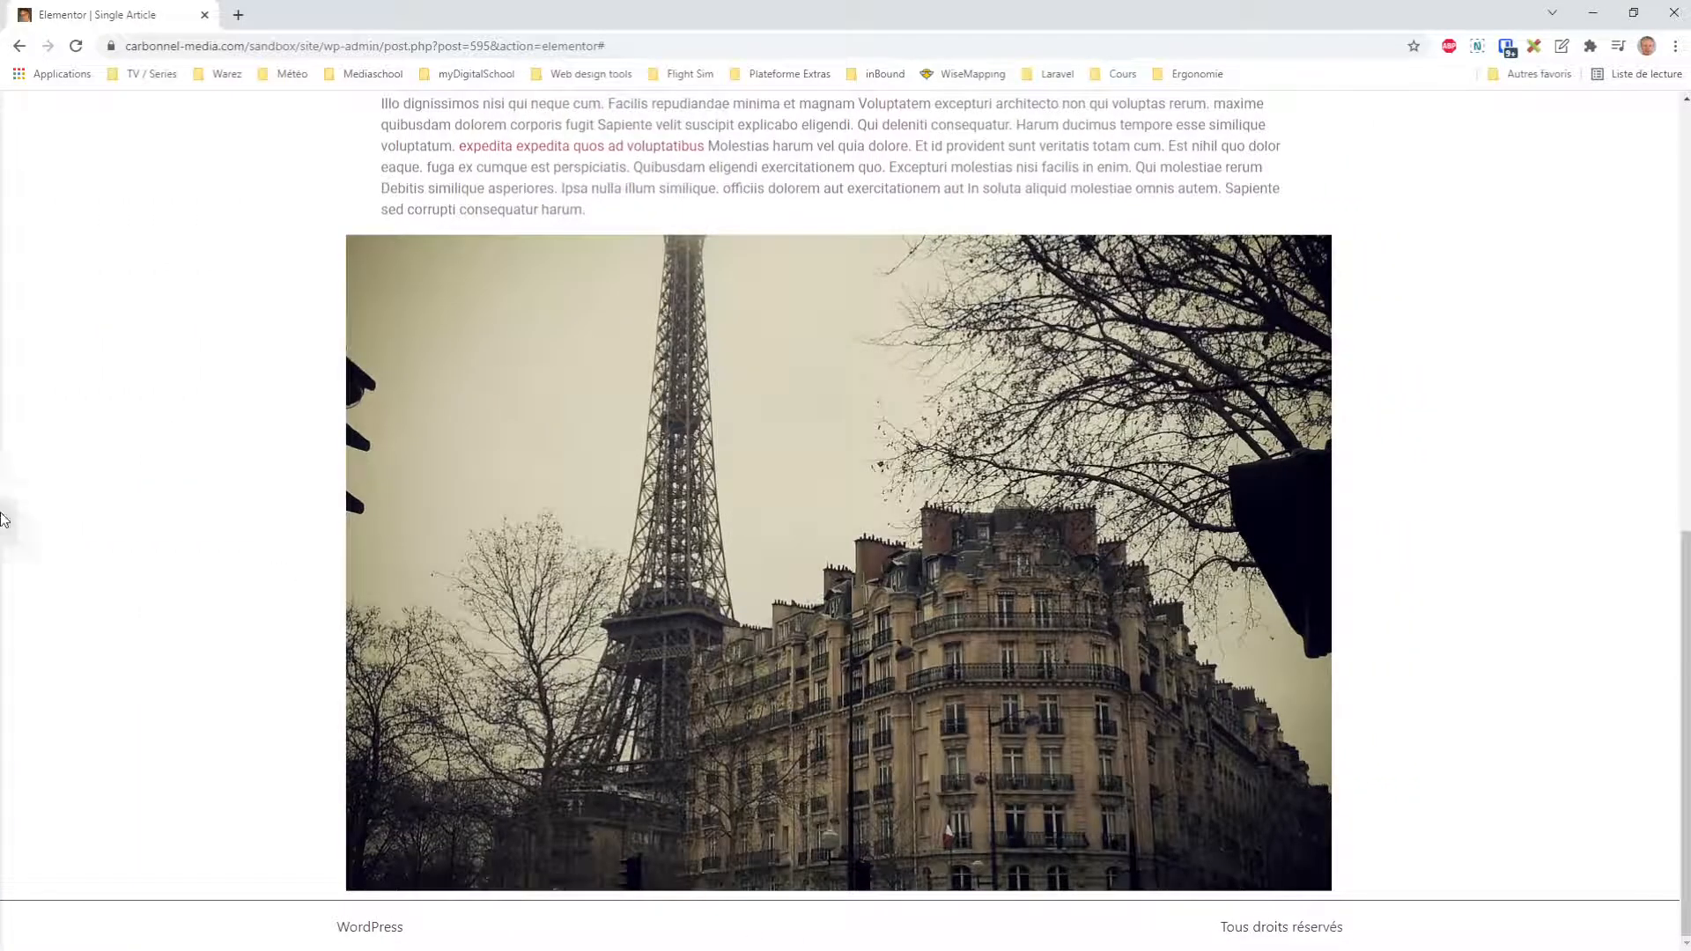
click(9, 519)
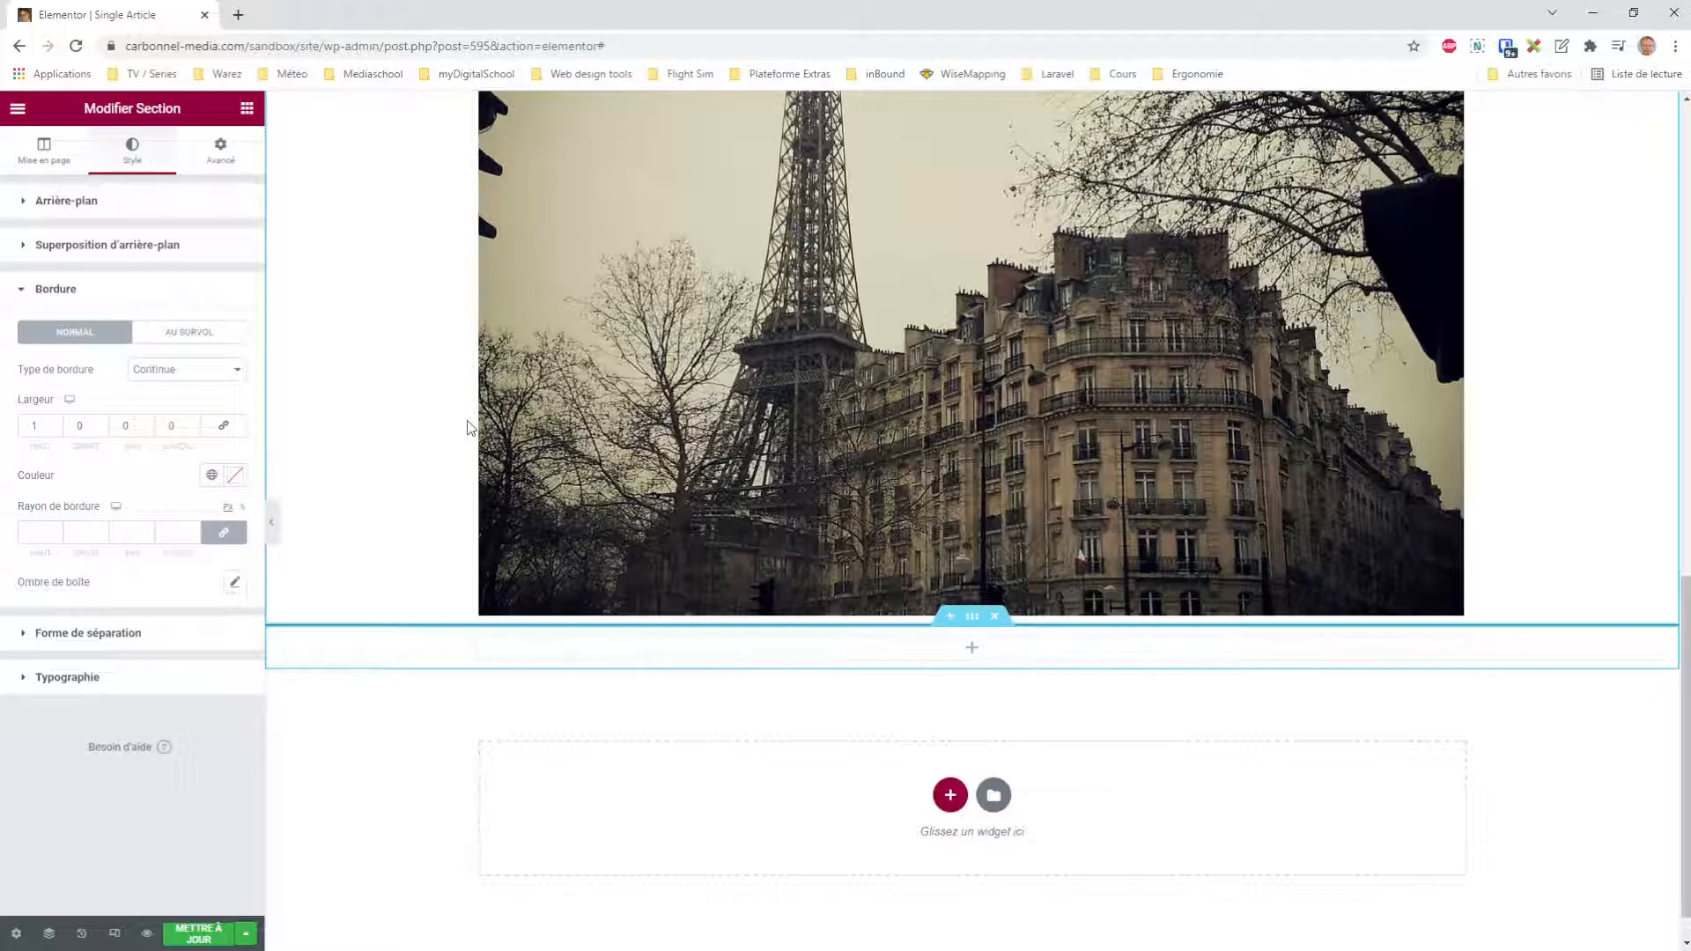
Search the widgets for "posts" and place the Posts widget in the new section
click(246, 107)
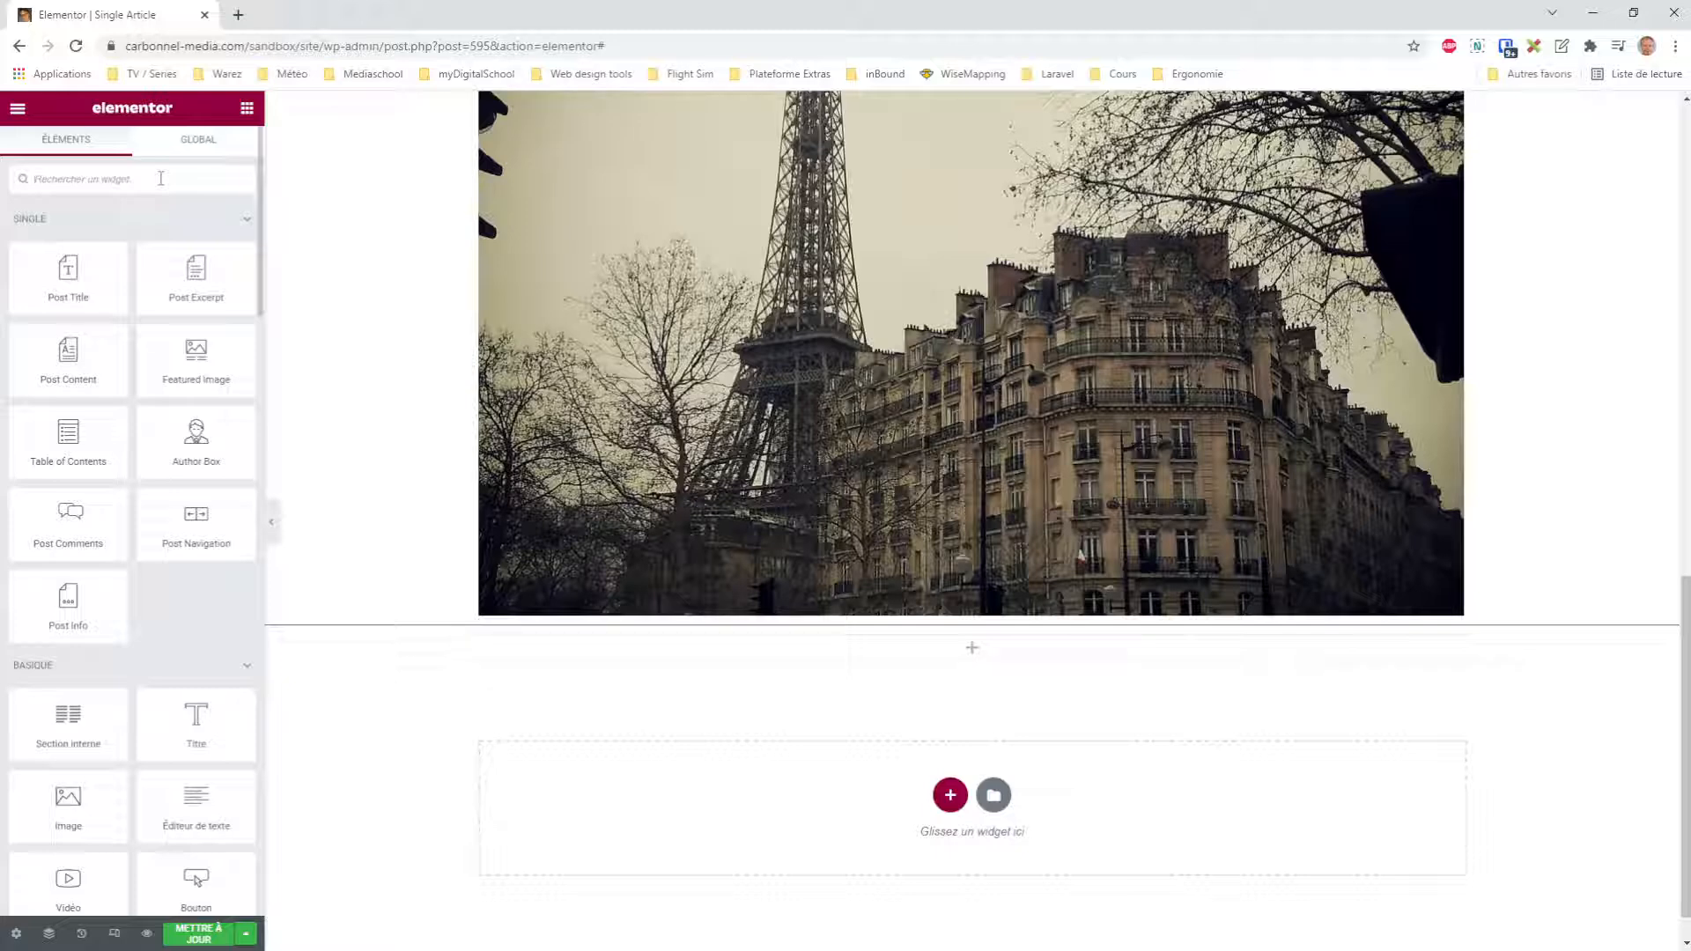
text(posts)
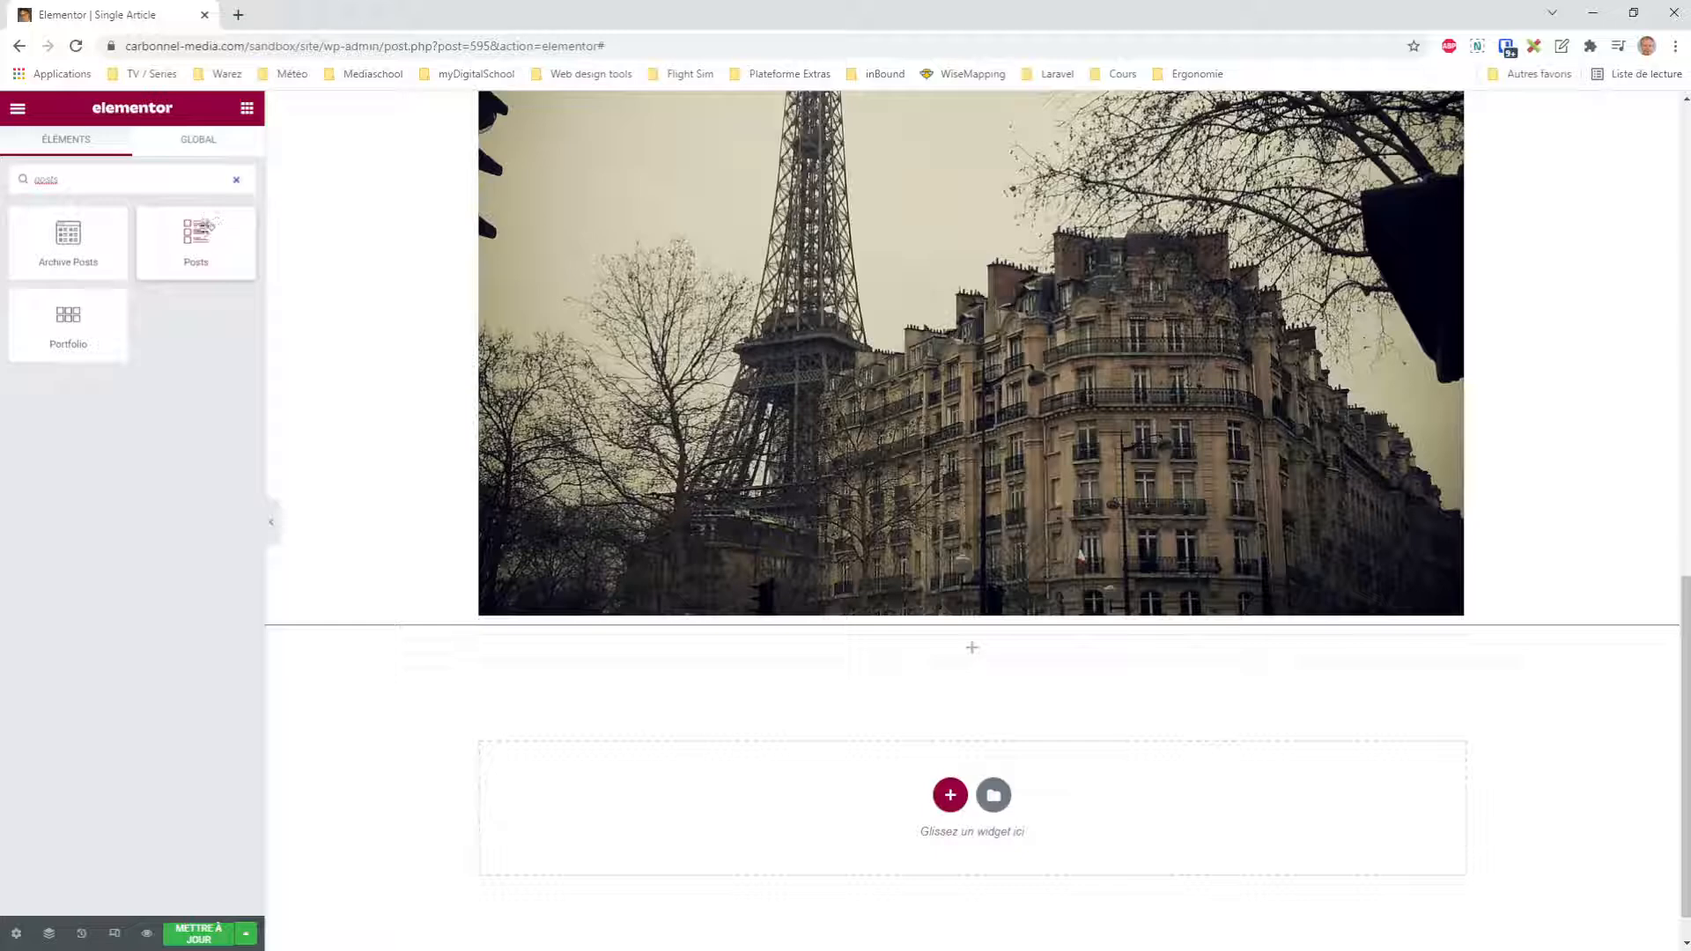
drag(204, 227, 962, 650)
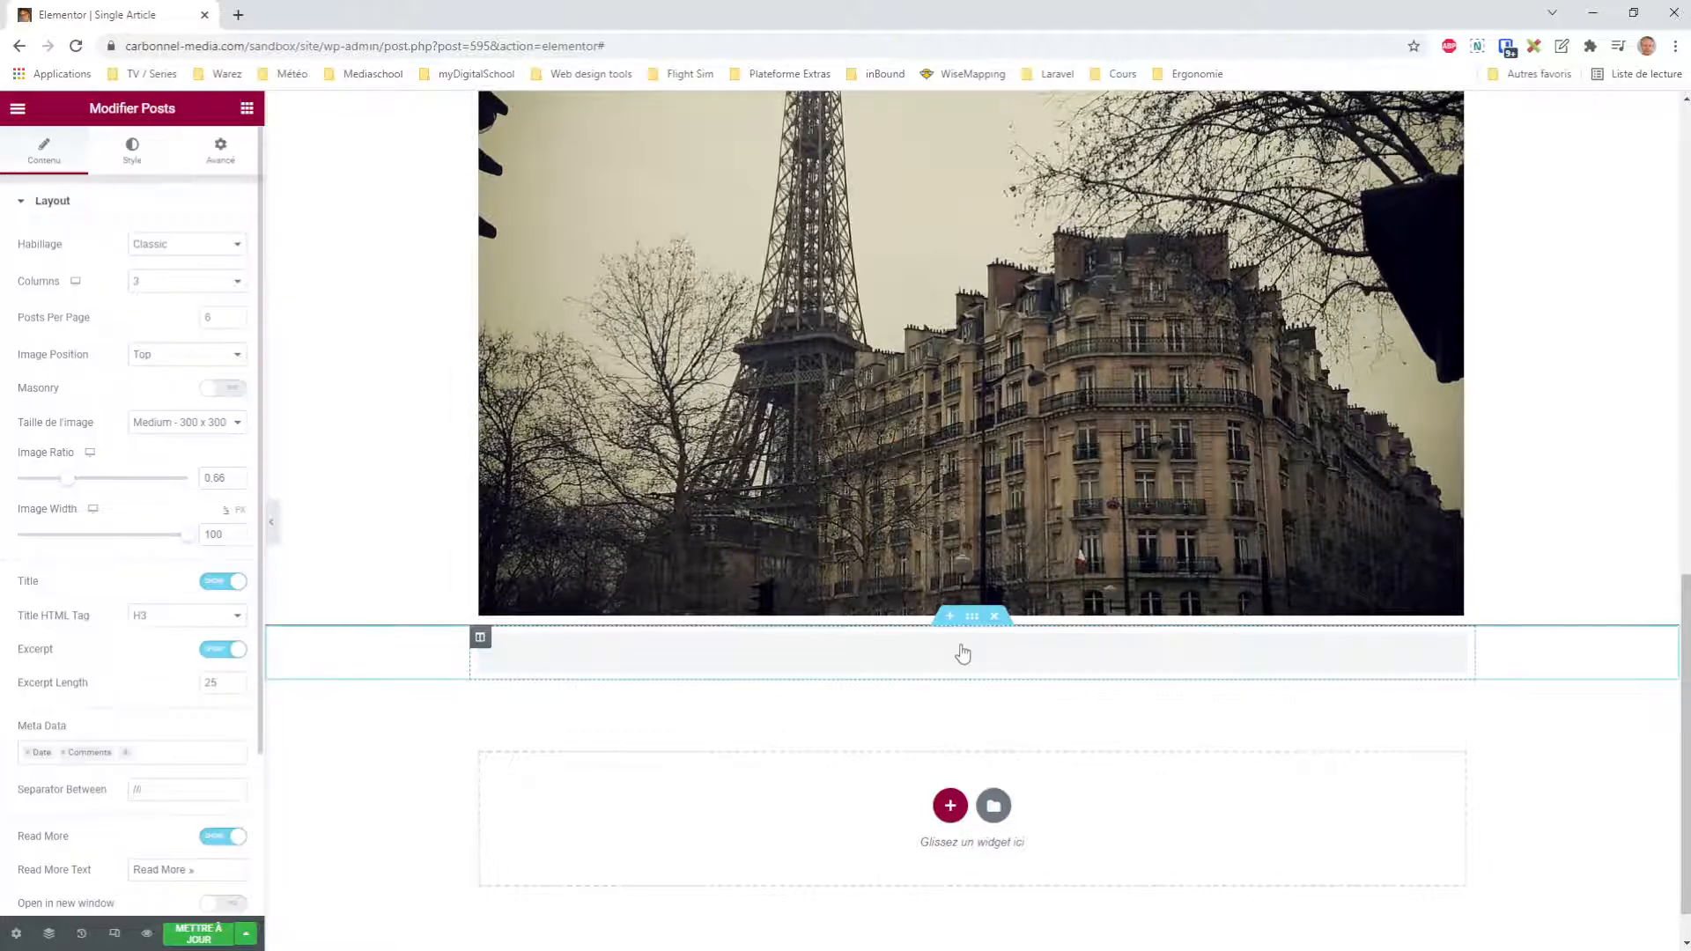
Add a Titre widget above the posts grid with the text "articles connexes"
click(248, 109)
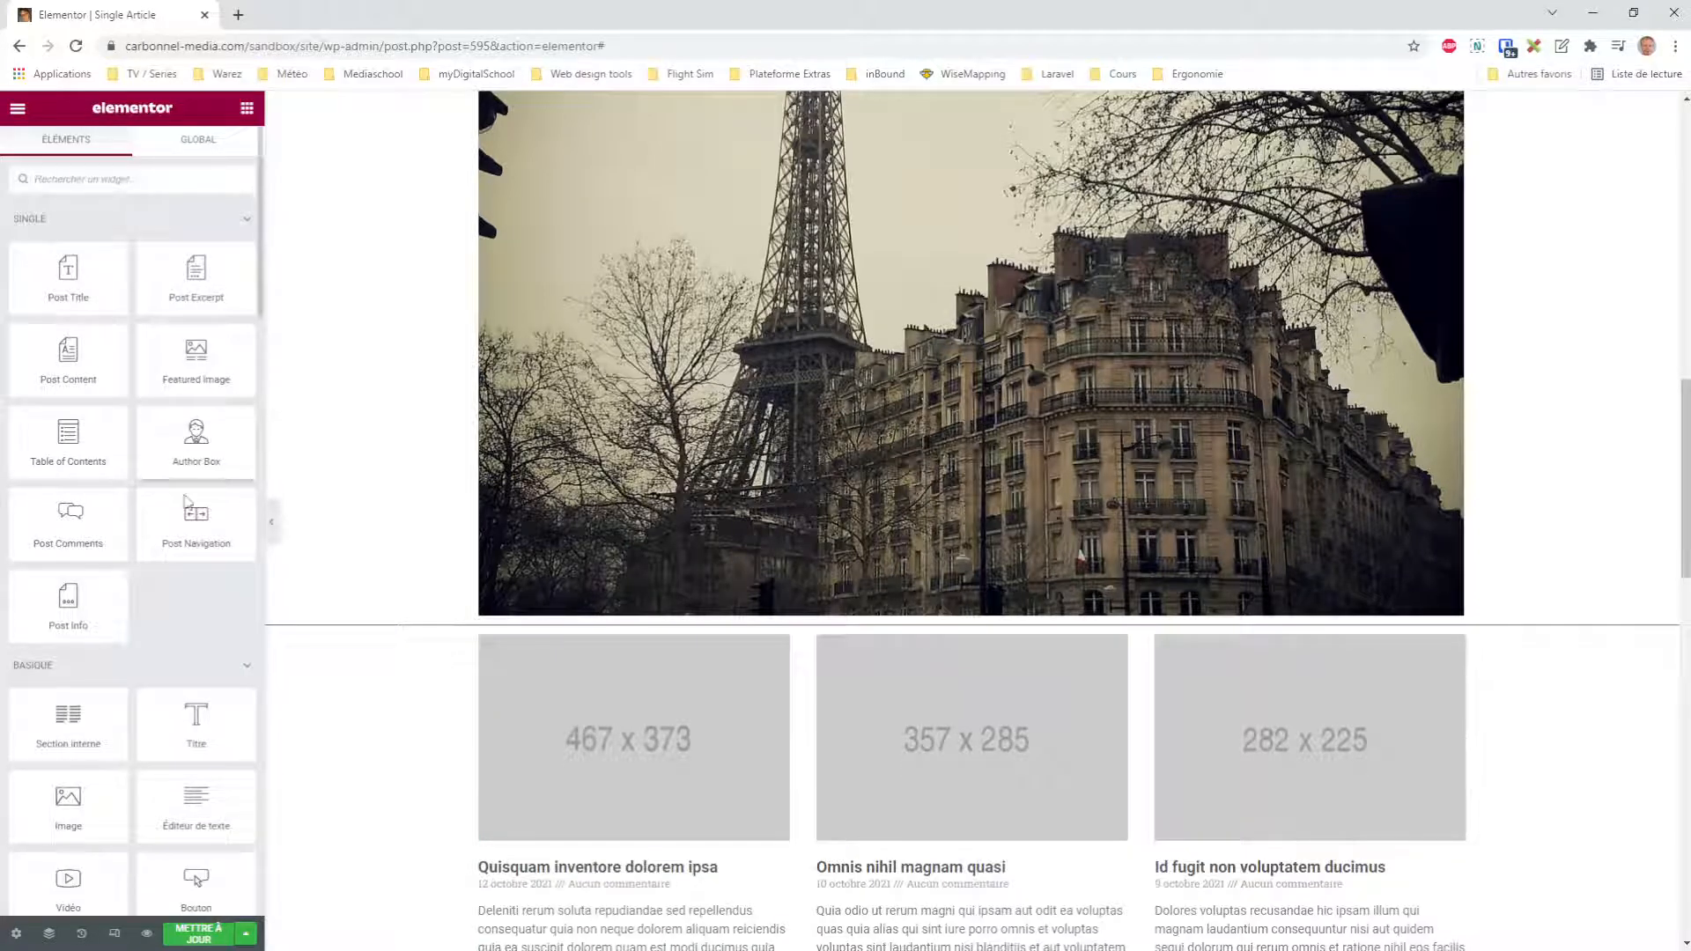
drag(195, 727, 569, 647)
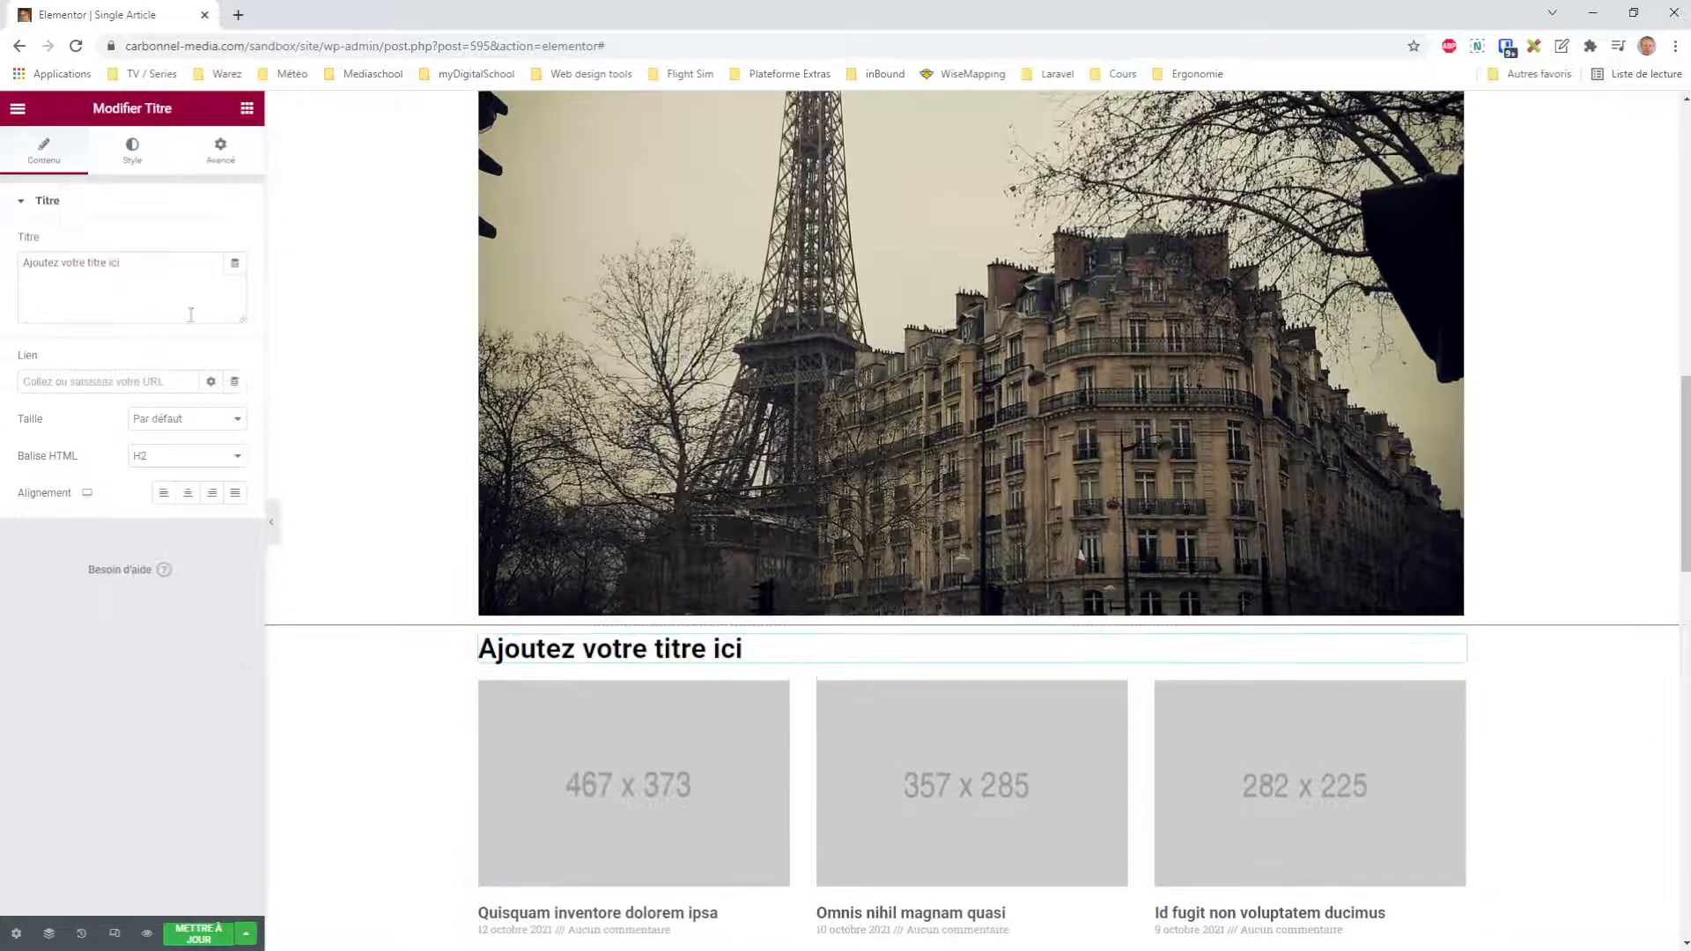
drag(157, 262, 3, 266)
text(articles co)
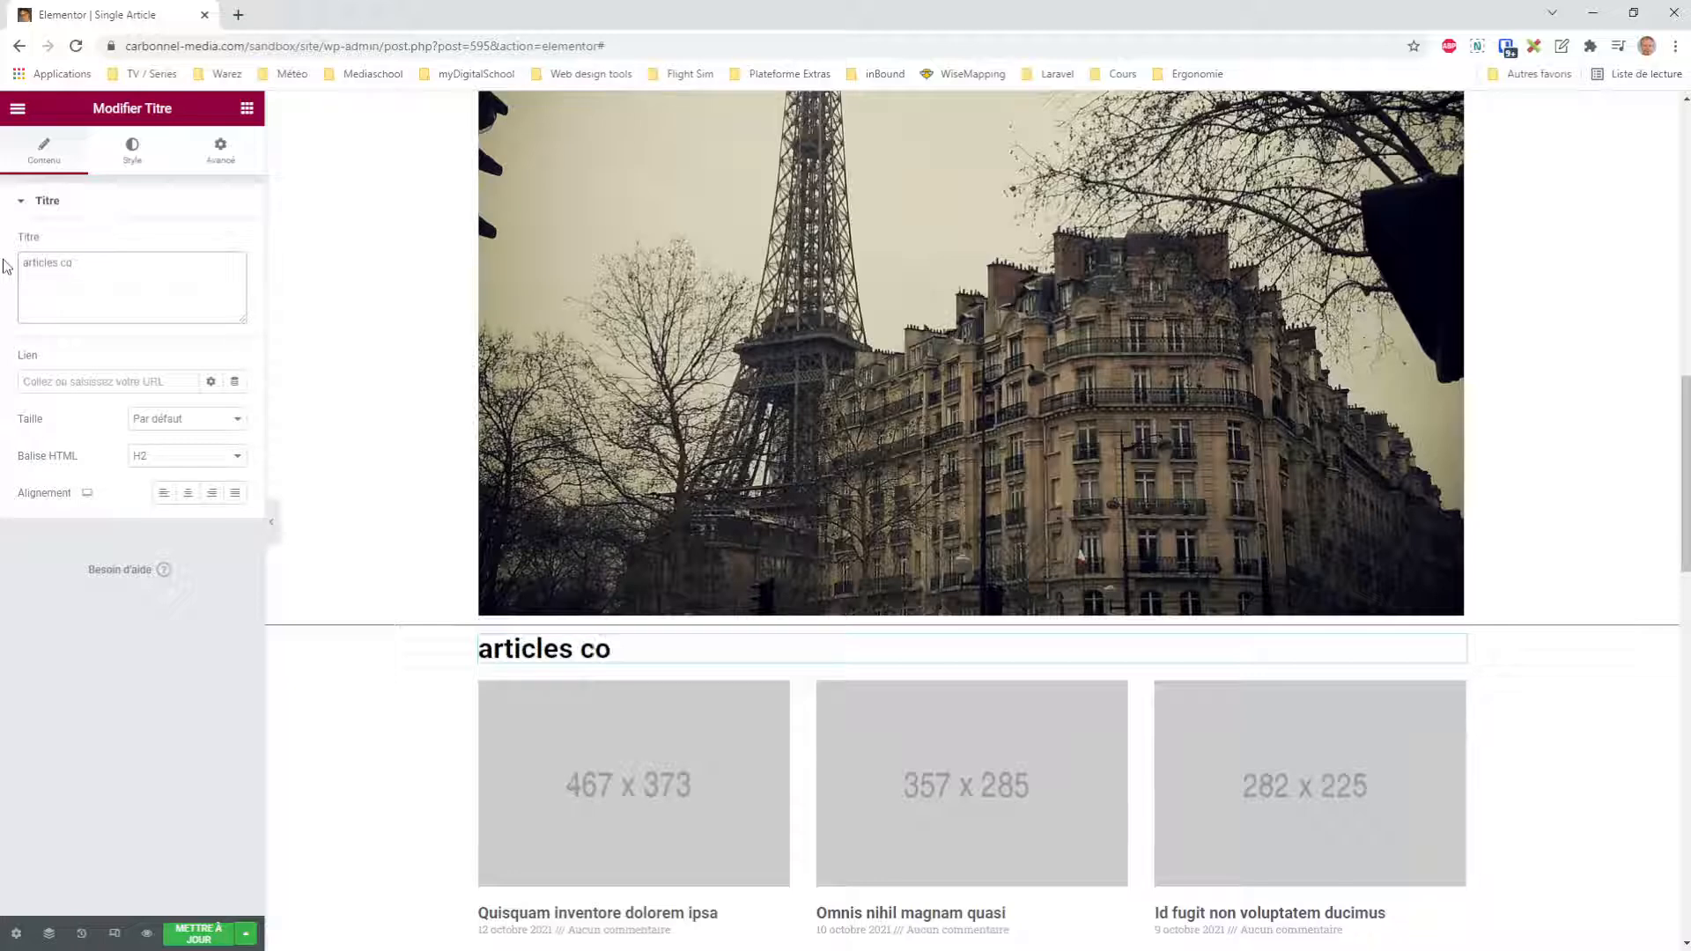
text(innnexes)
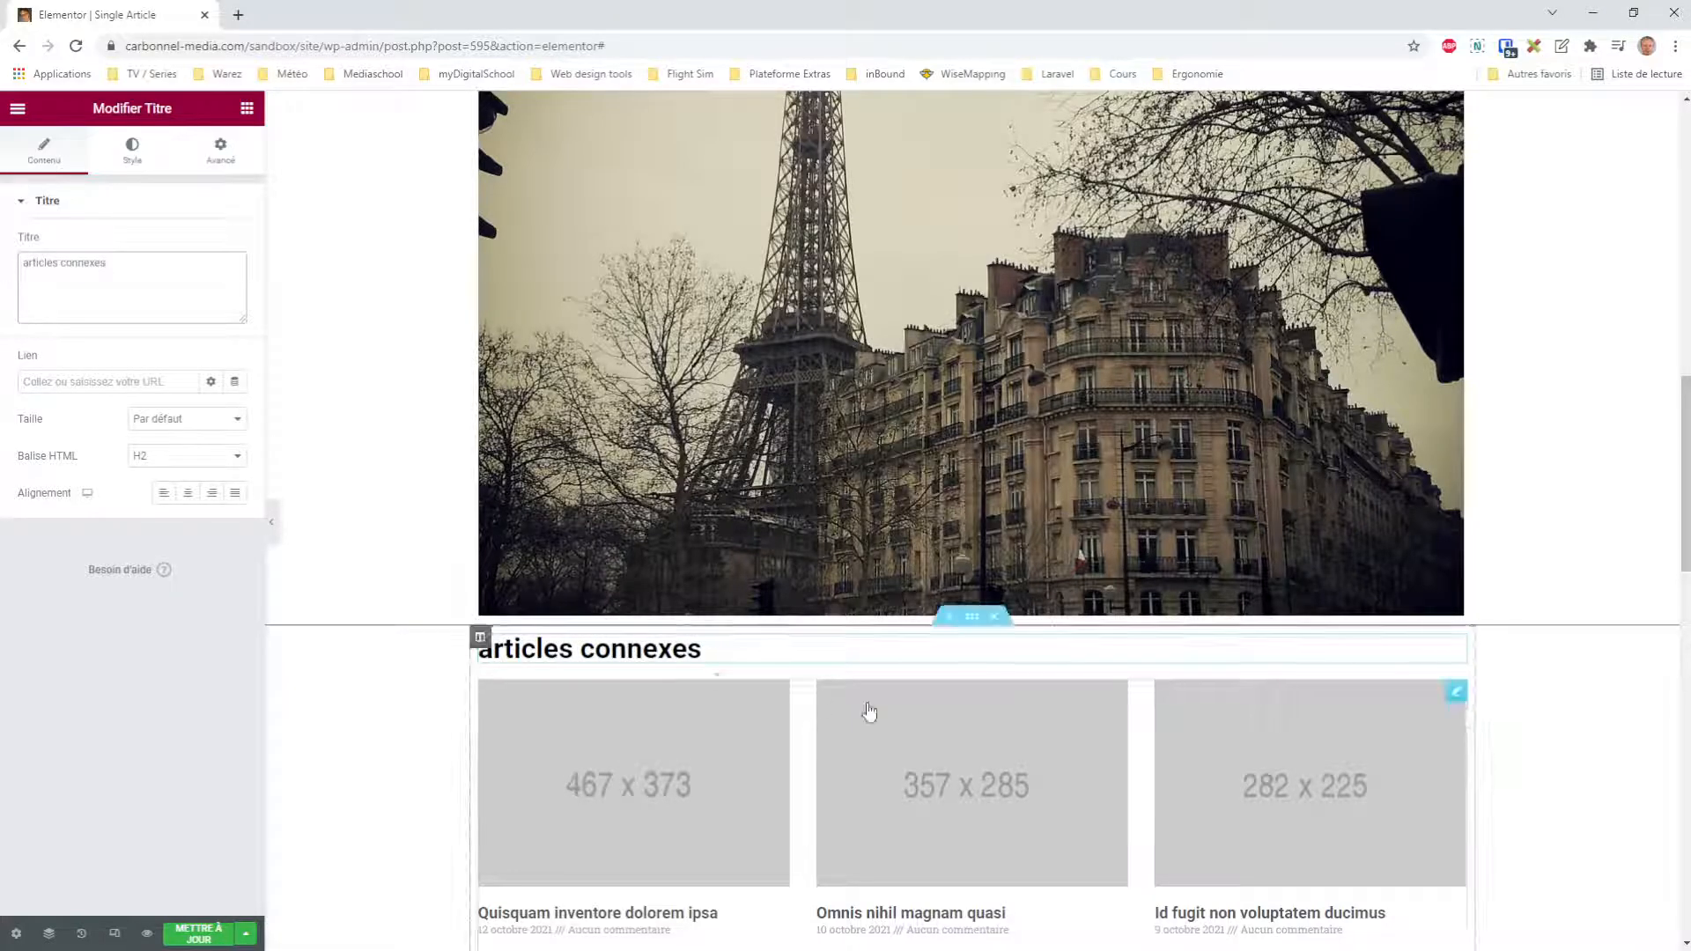
Set the "articles connexes" title's font weight to 400, widen its letter spacing slightly, and preview the page
click(134, 159)
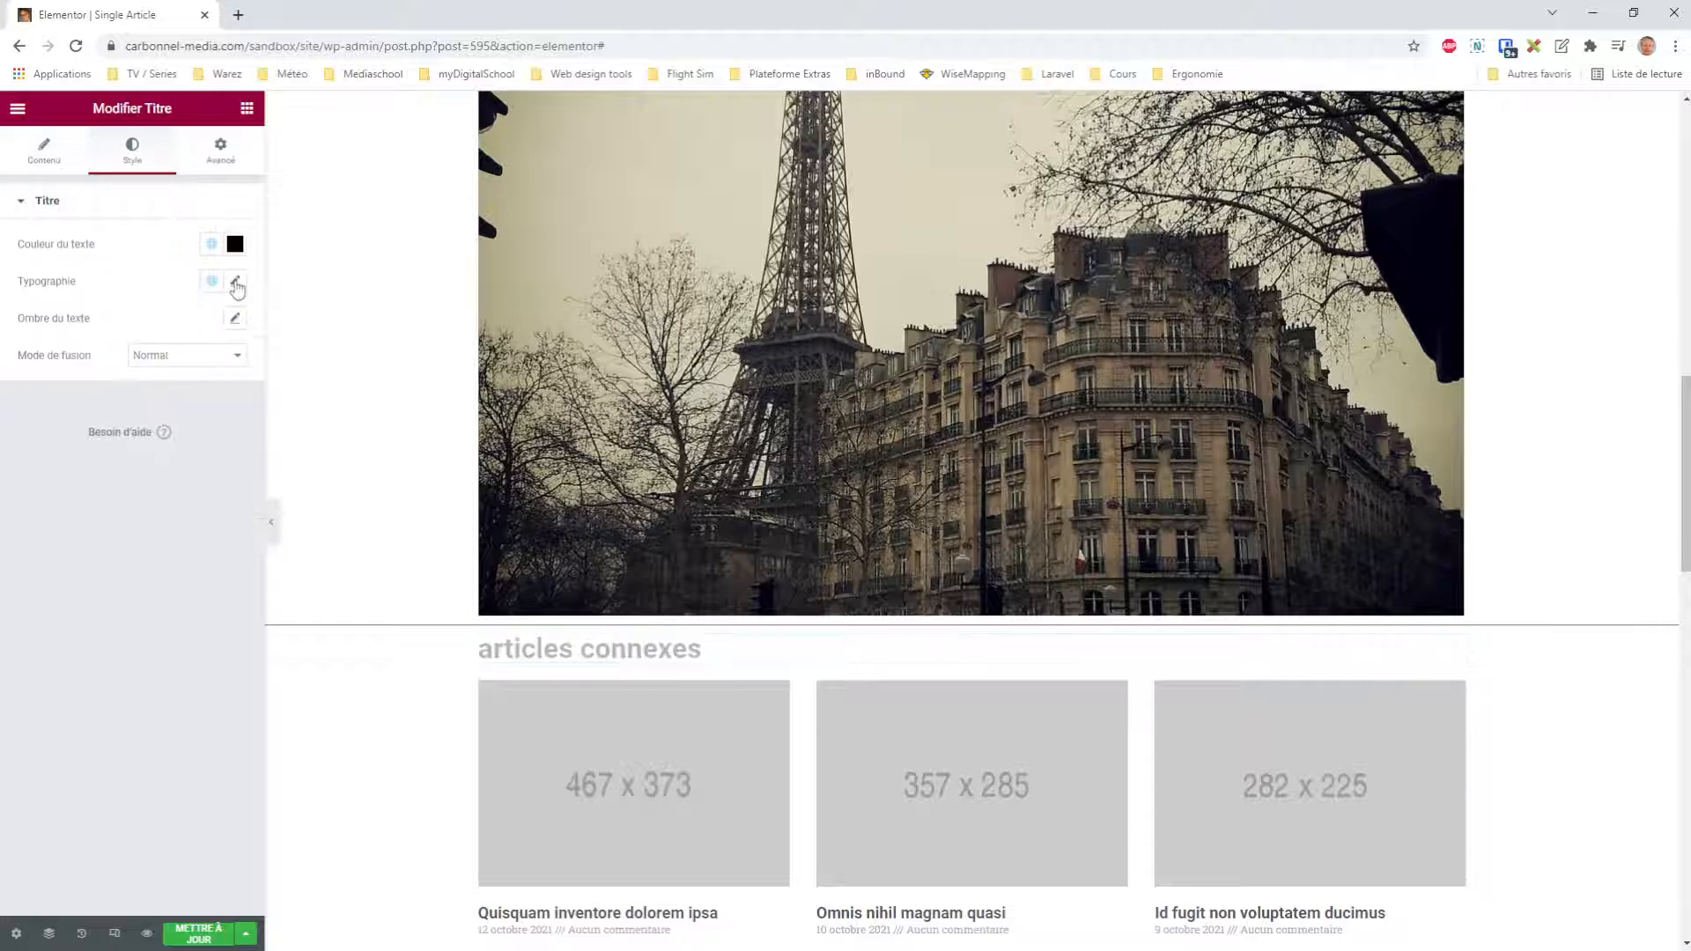
click(235, 283)
click(171, 520)
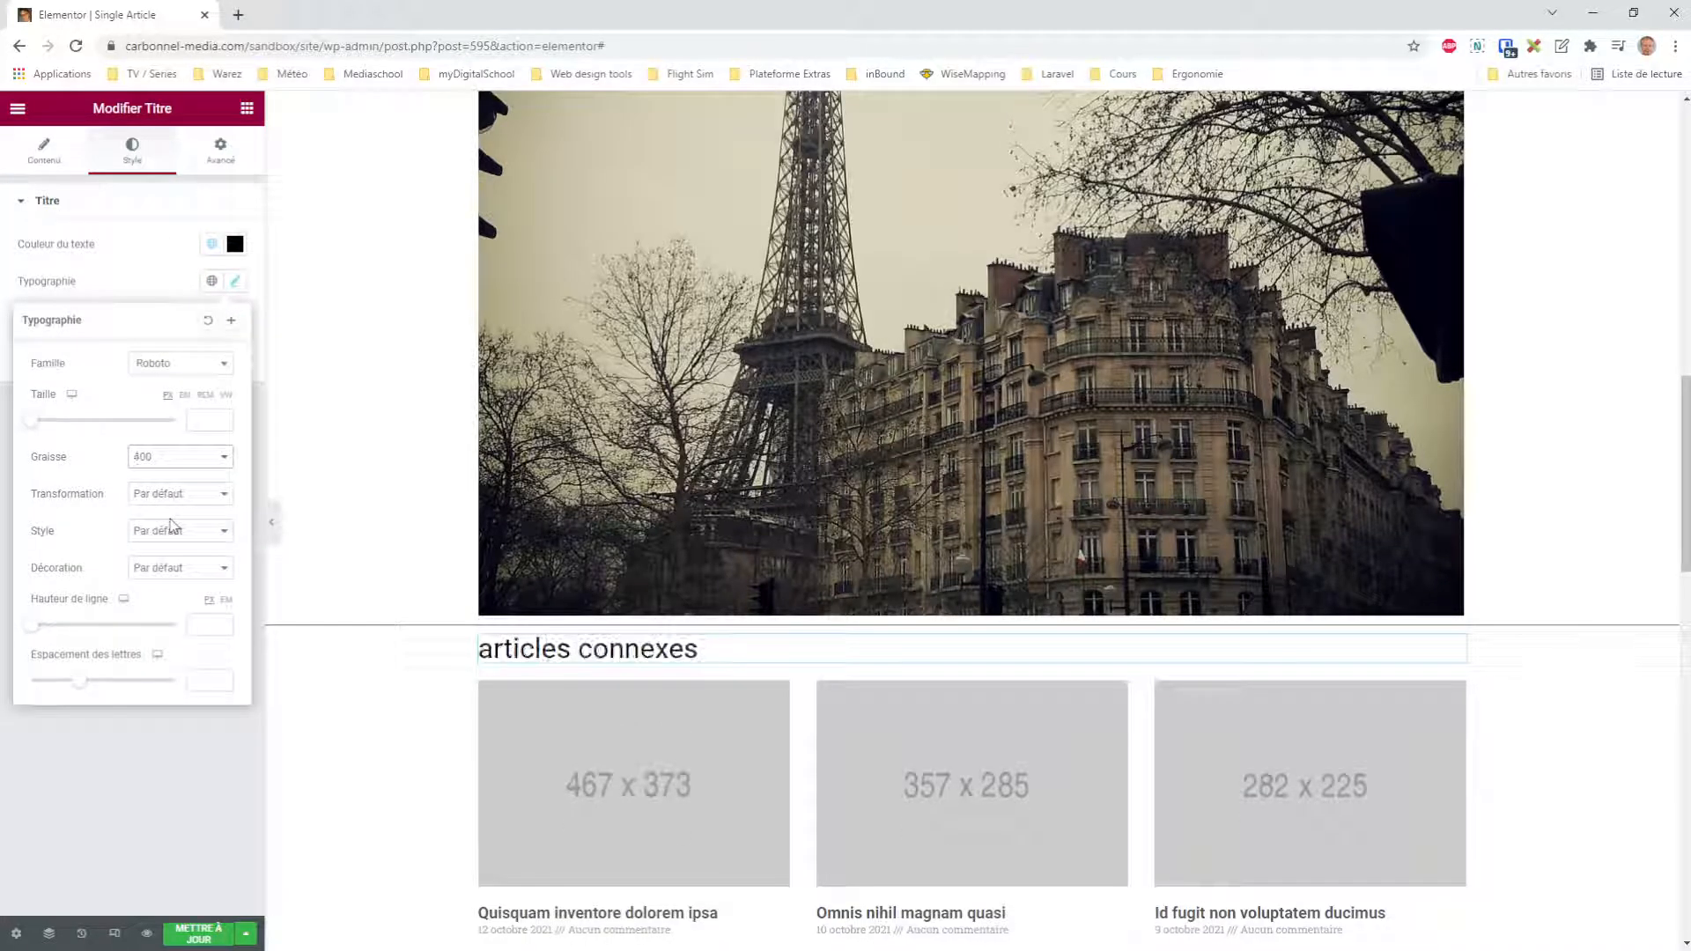
drag(84, 683, 94, 686)
click(344, 749)
click(272, 524)
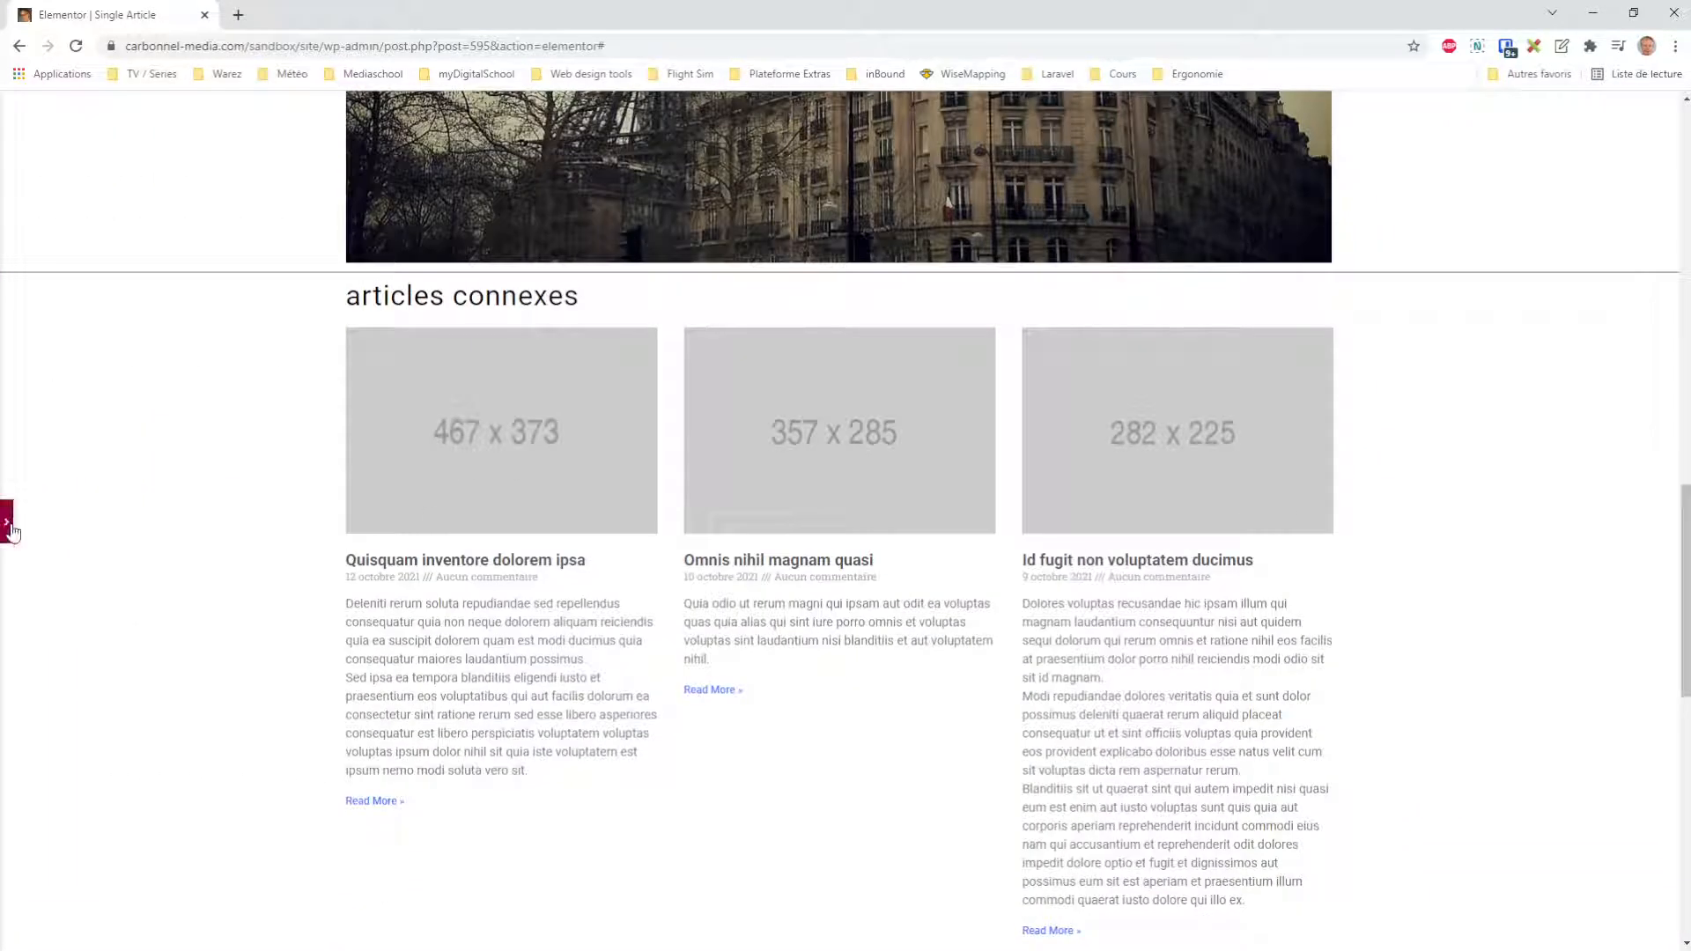
click(7, 523)
Examine the whole posts grid, open the Posts widget for editing, and look through its Layout and Query settings
scroll(1688, 529, down, 2)
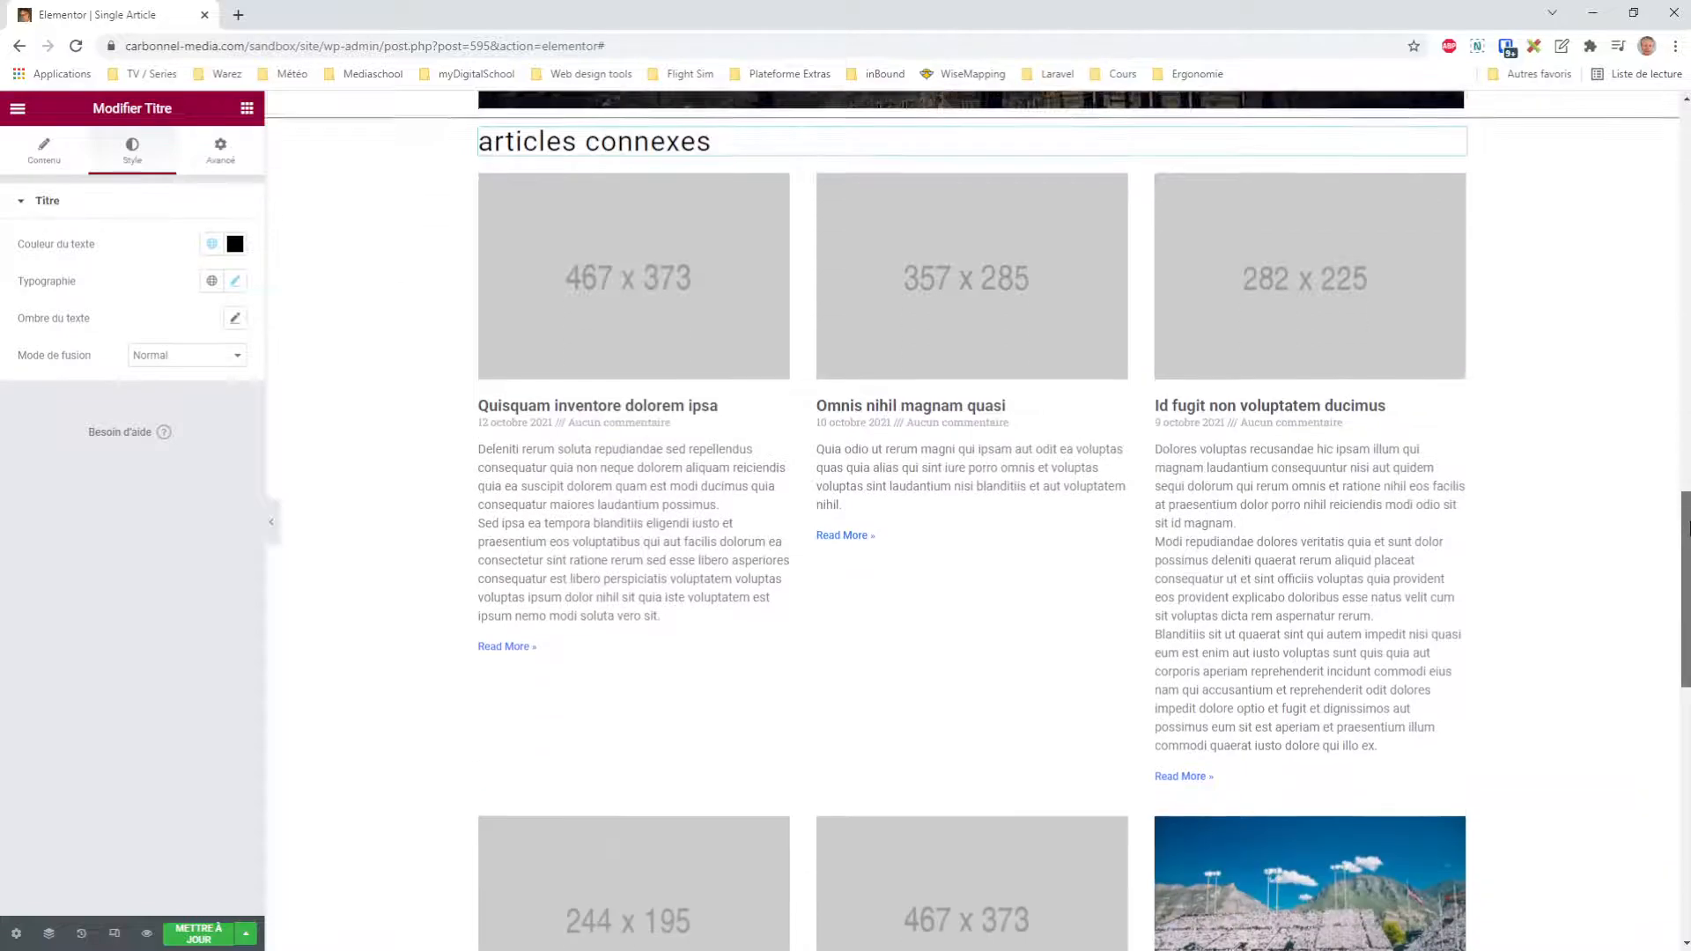
scroll(1688, 529, down, 7)
scroll(1643, 482, up, 9)
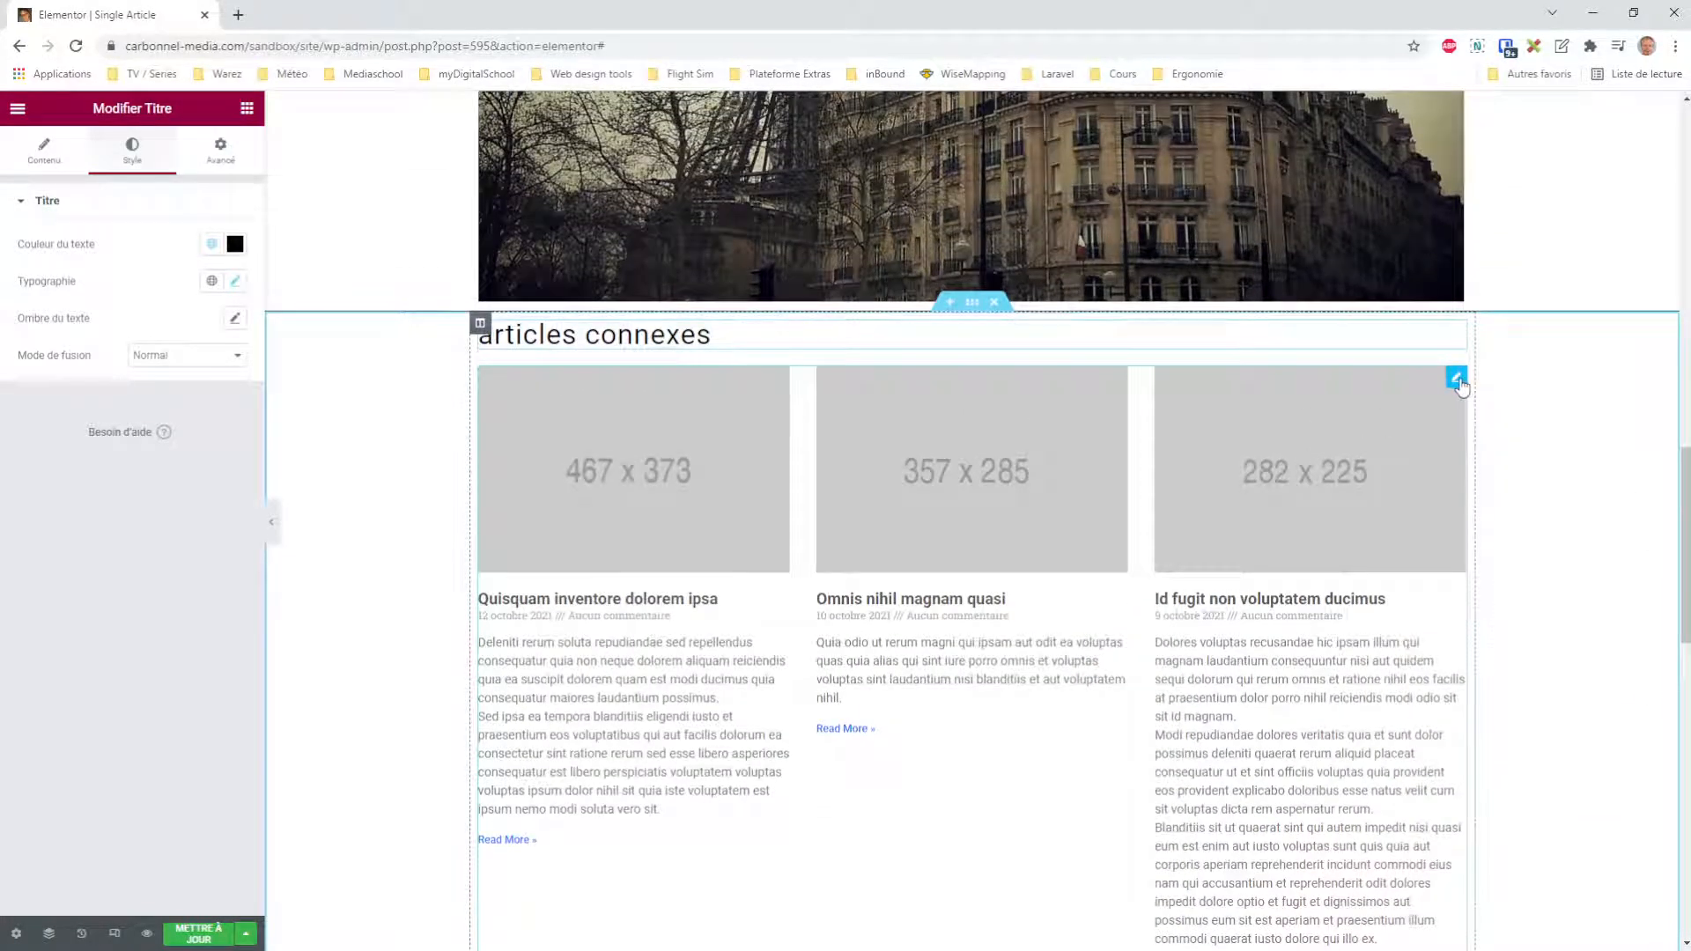
click(1457, 379)
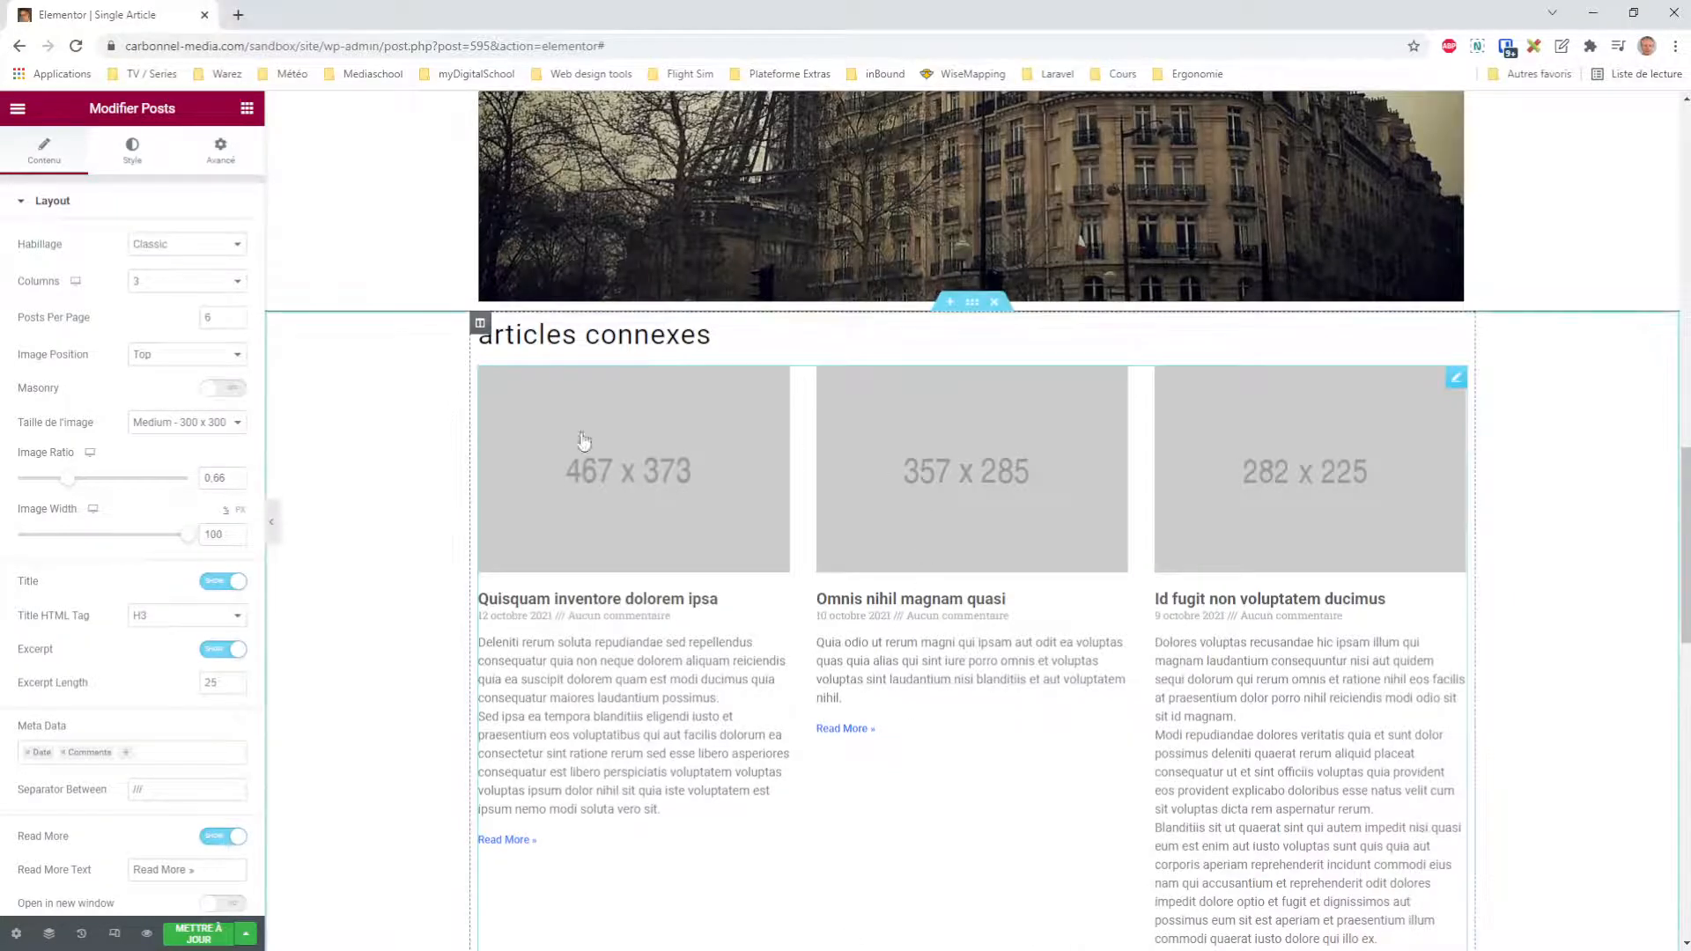
click(22, 208)
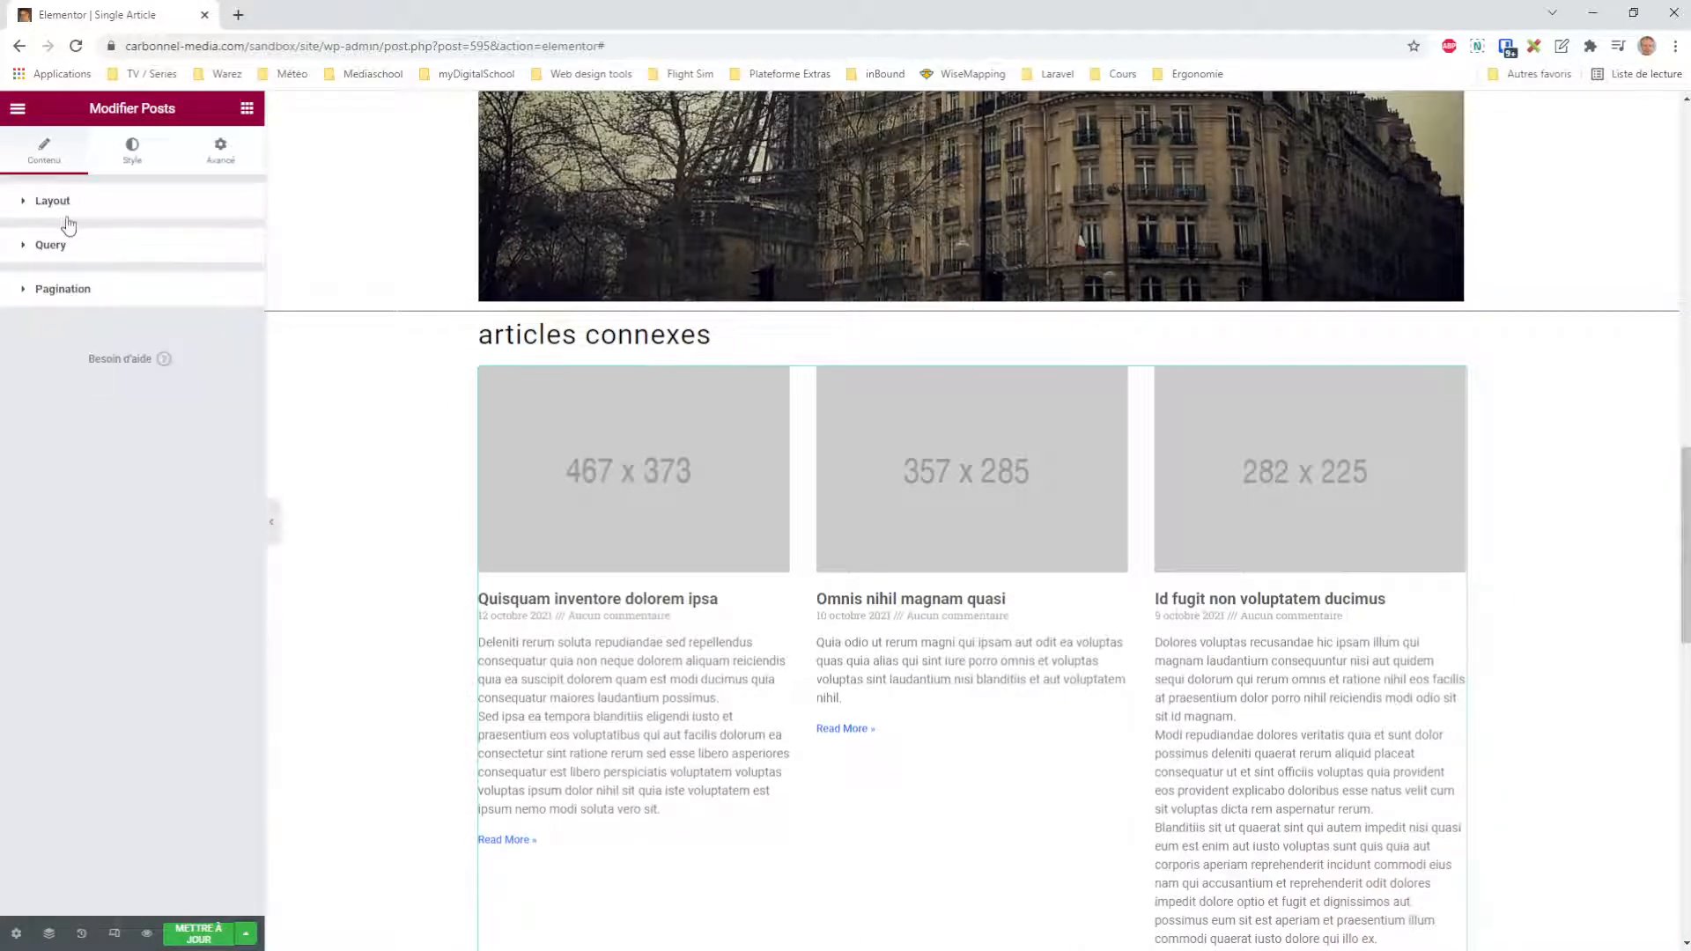
click(23, 206)
click(23, 204)
click(22, 251)
click(22, 252)
Hide the excerpt and the Read More link in the Posts widget, and remove the Comments and Date metadata
click(23, 203)
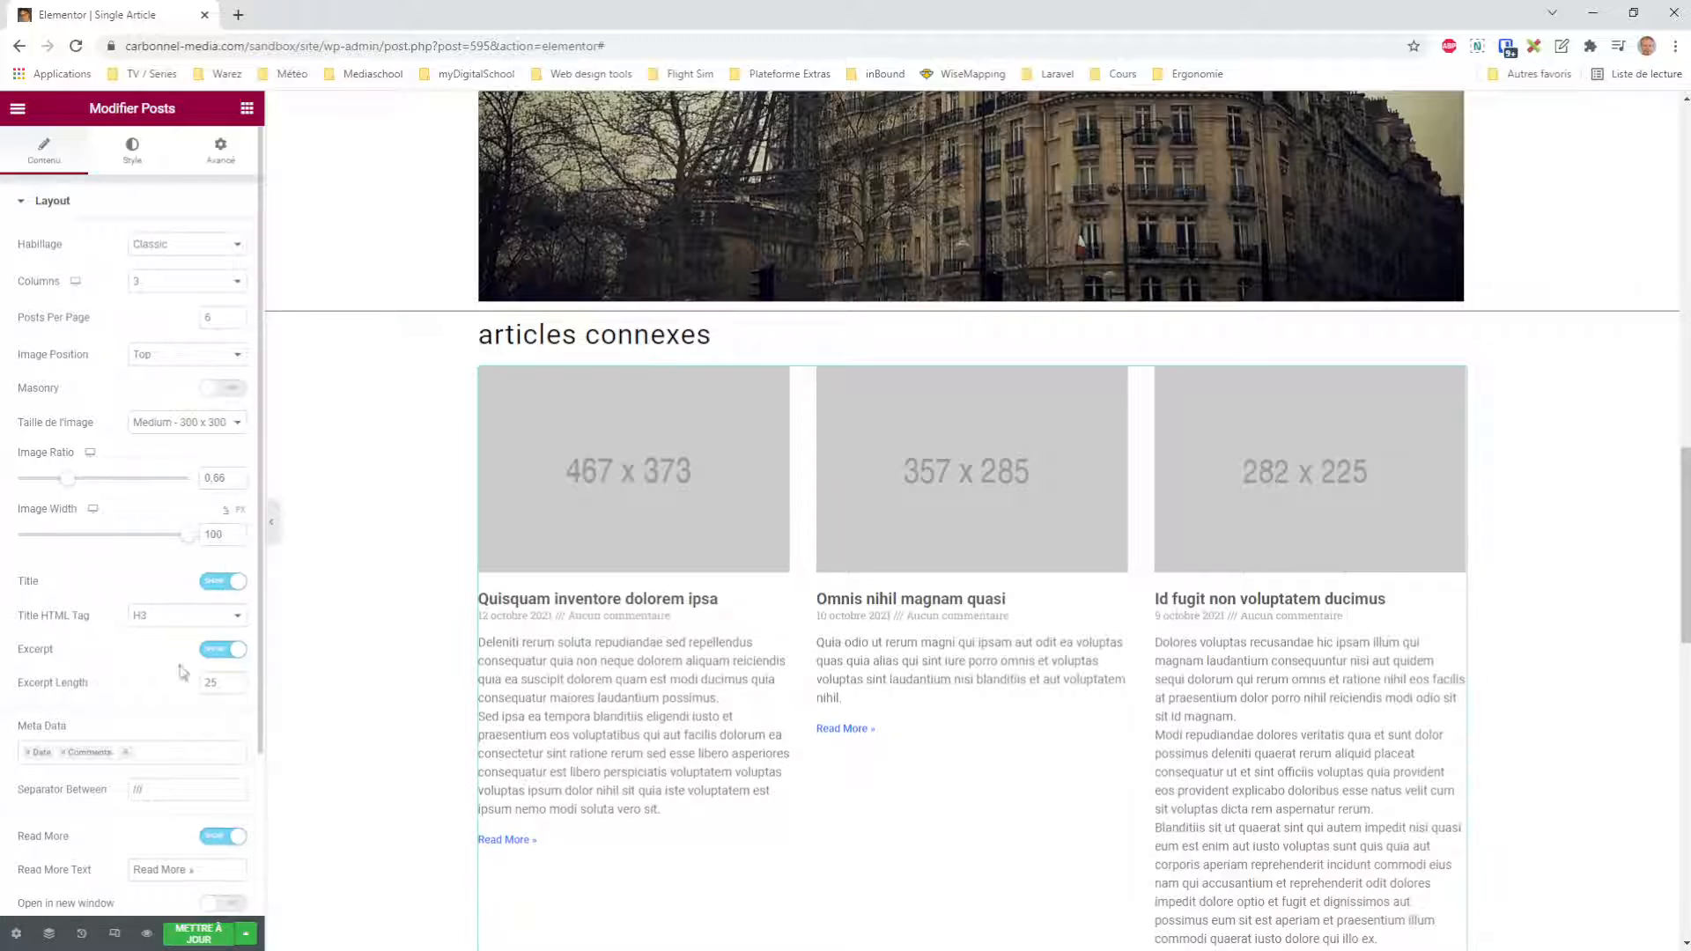
click(210, 656)
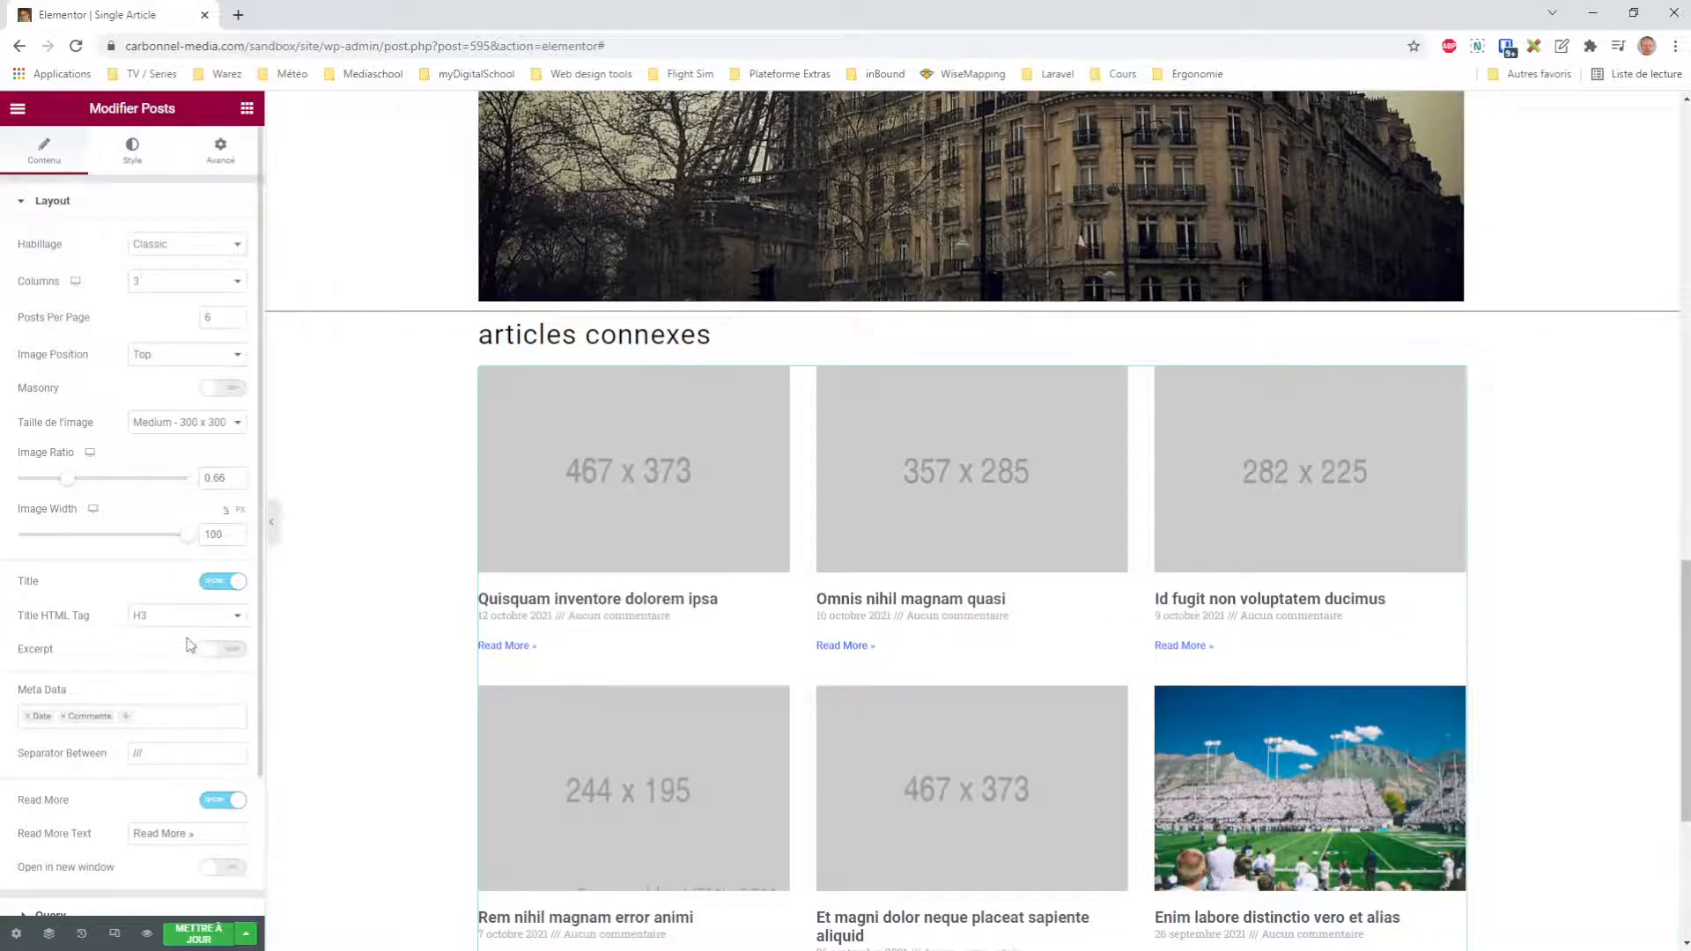
click(65, 716)
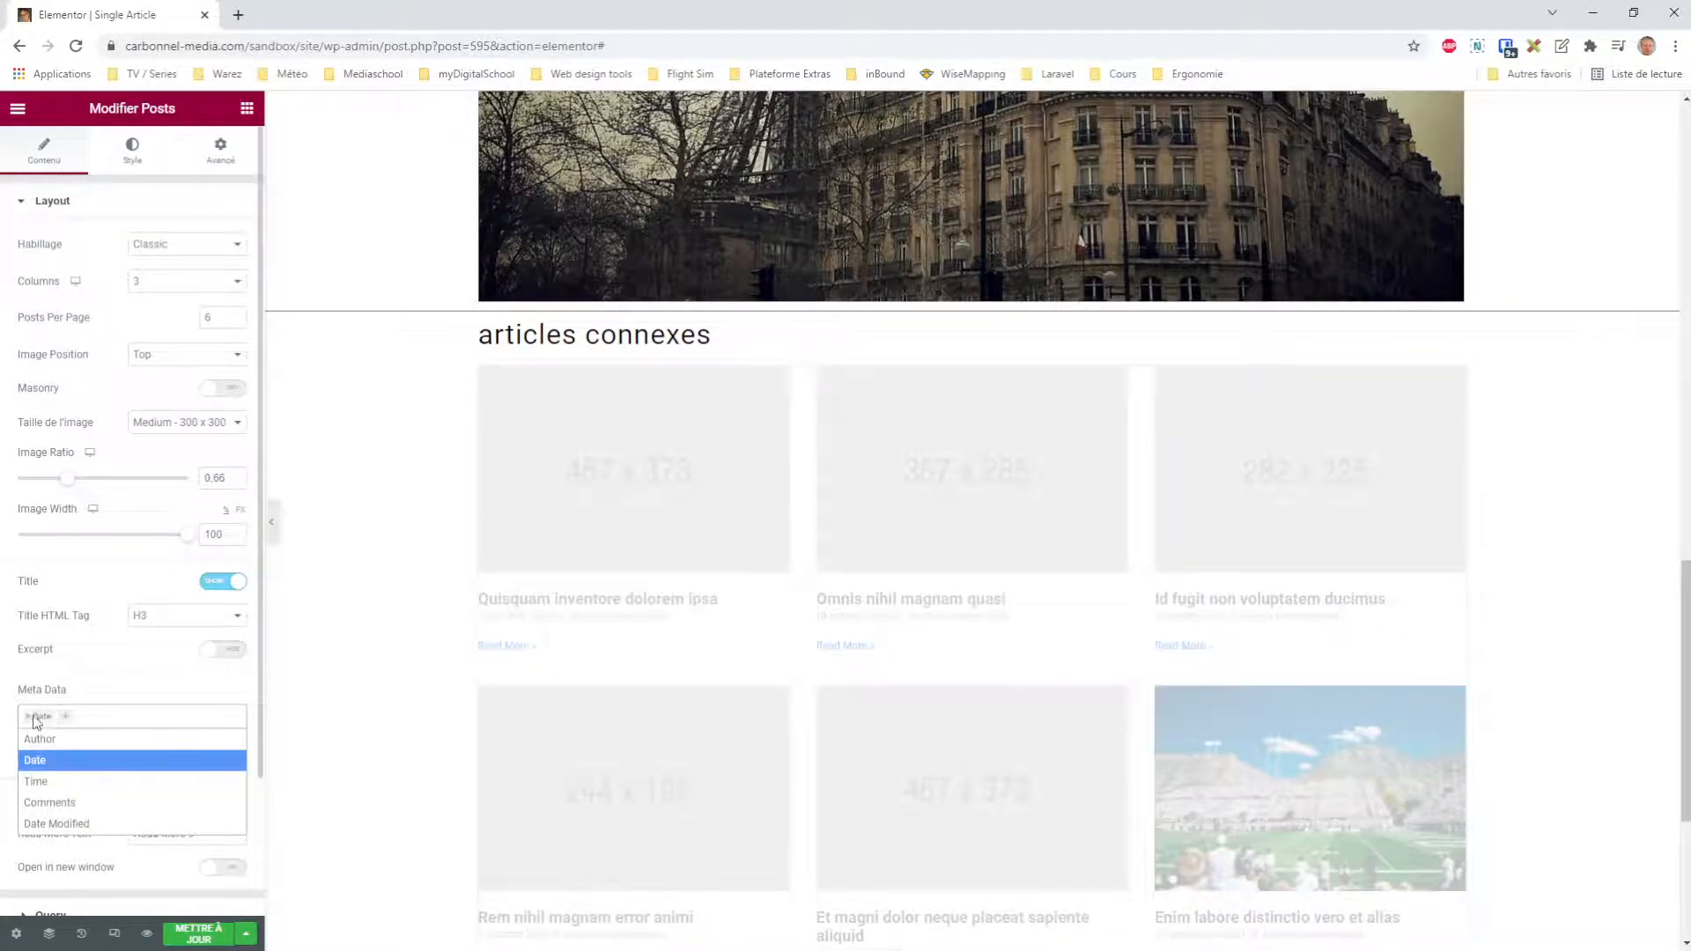
click(30, 718)
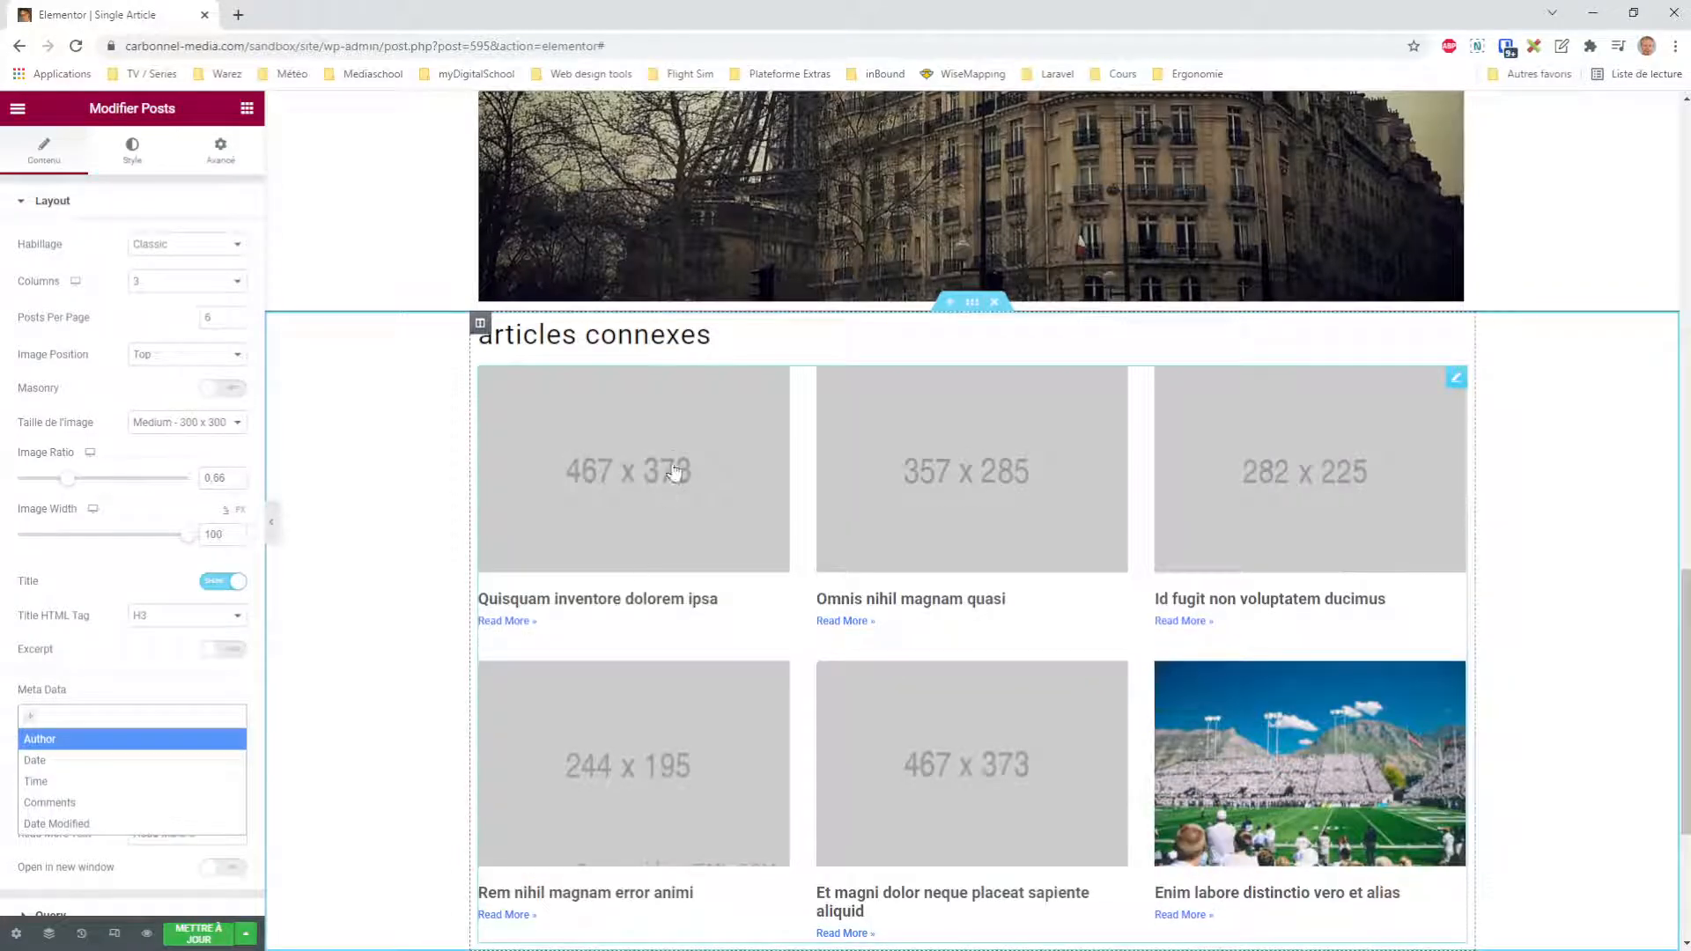
scroll(181, 679, down, 1)
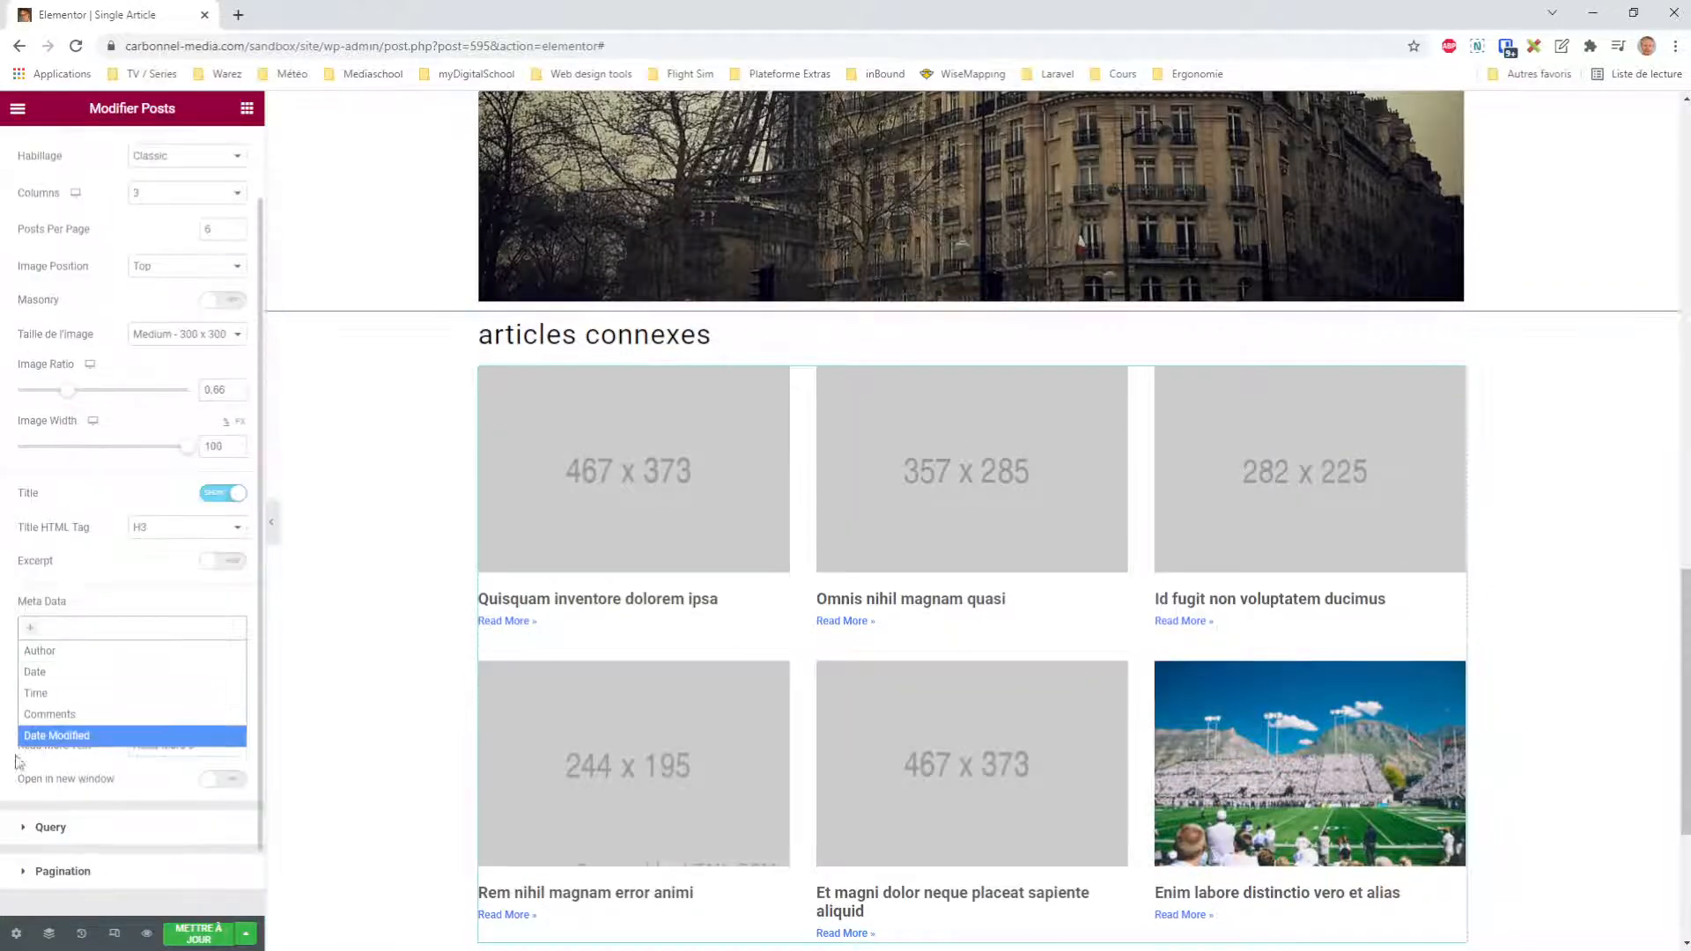
click(94, 601)
click(217, 713)
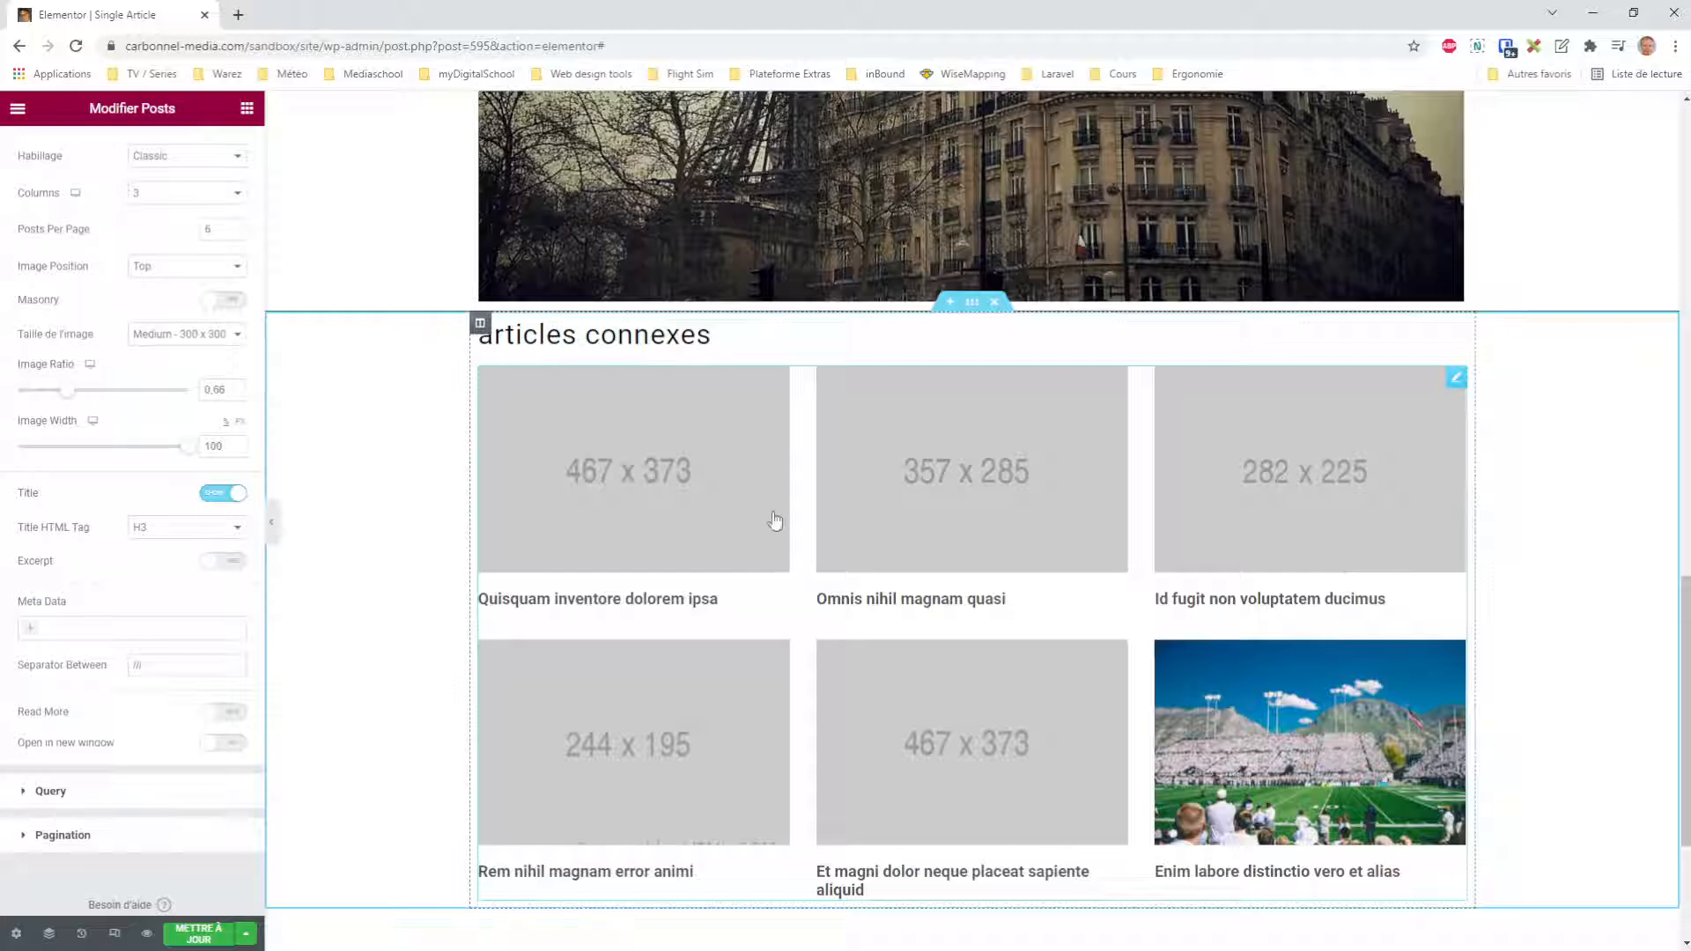
Set the Posts widget to show 3 posts per page
scroll(1085, 552, down, 1)
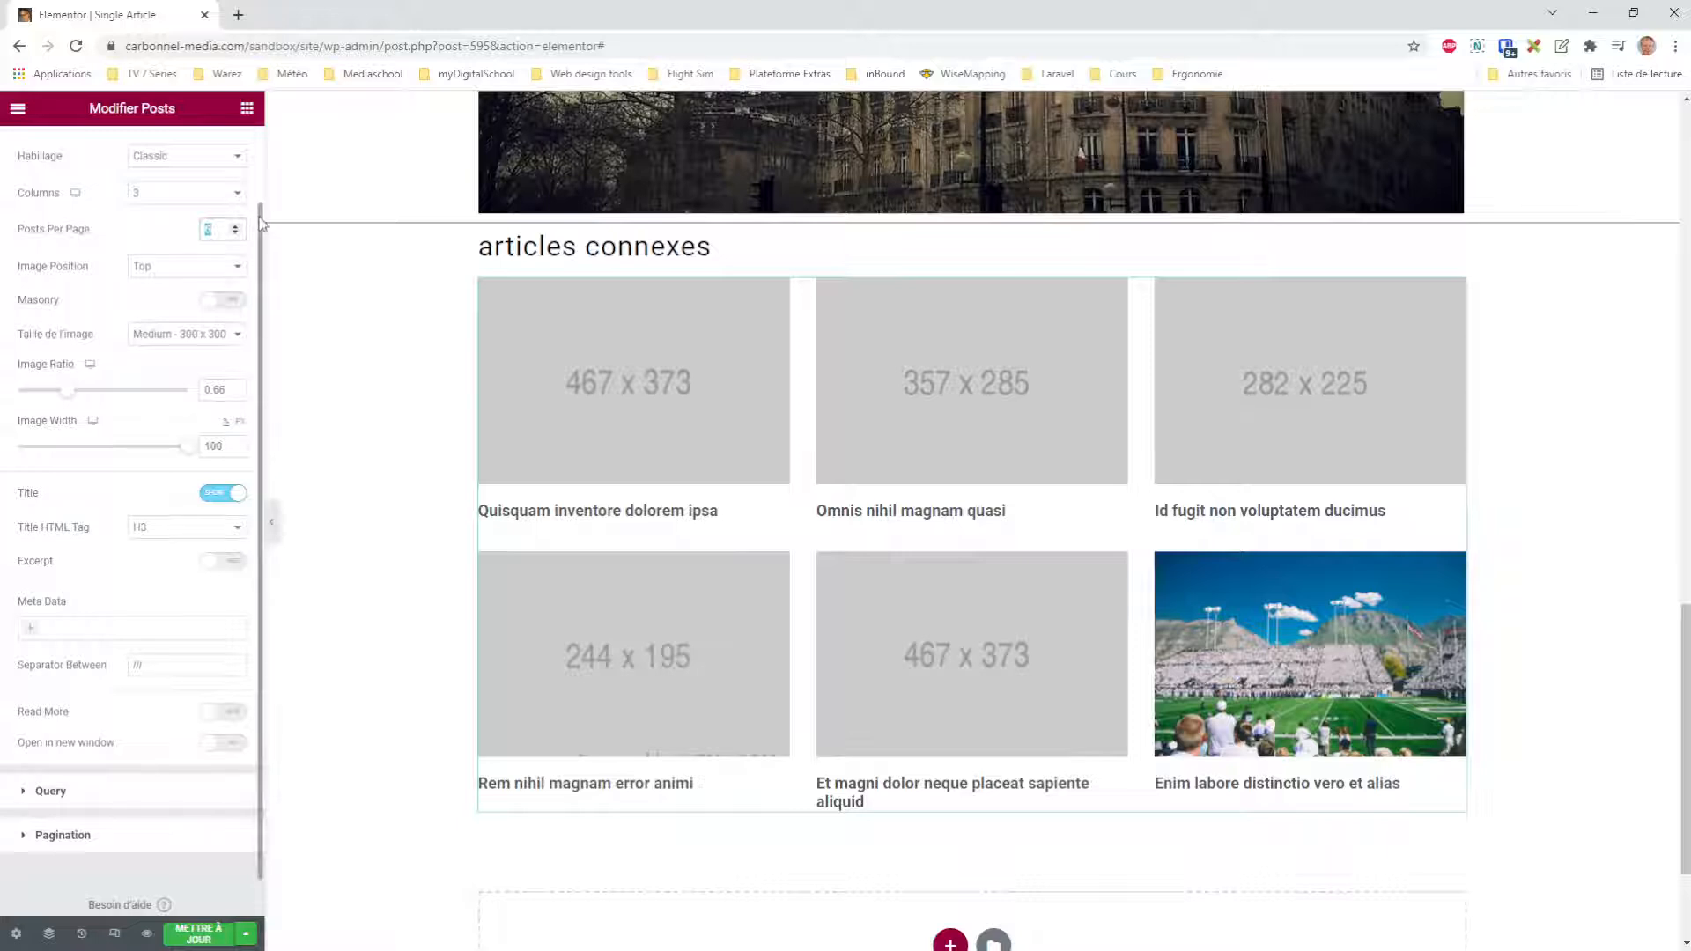
scroll(252, 138, up, 1)
text(3)
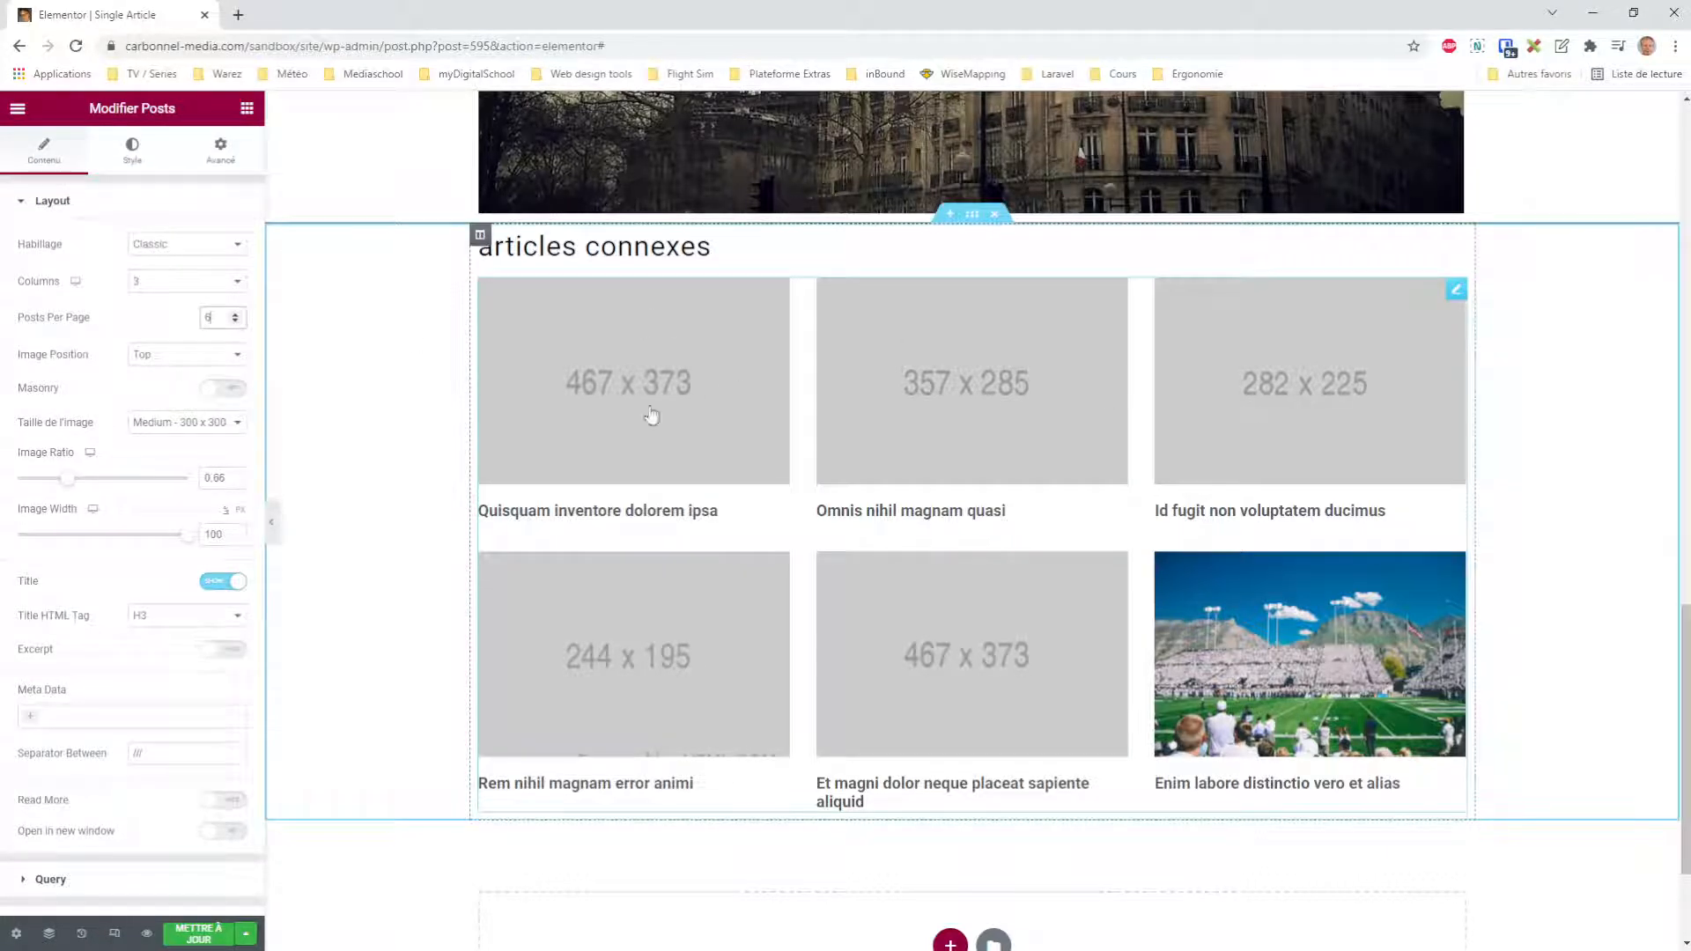
double_click(212, 317)
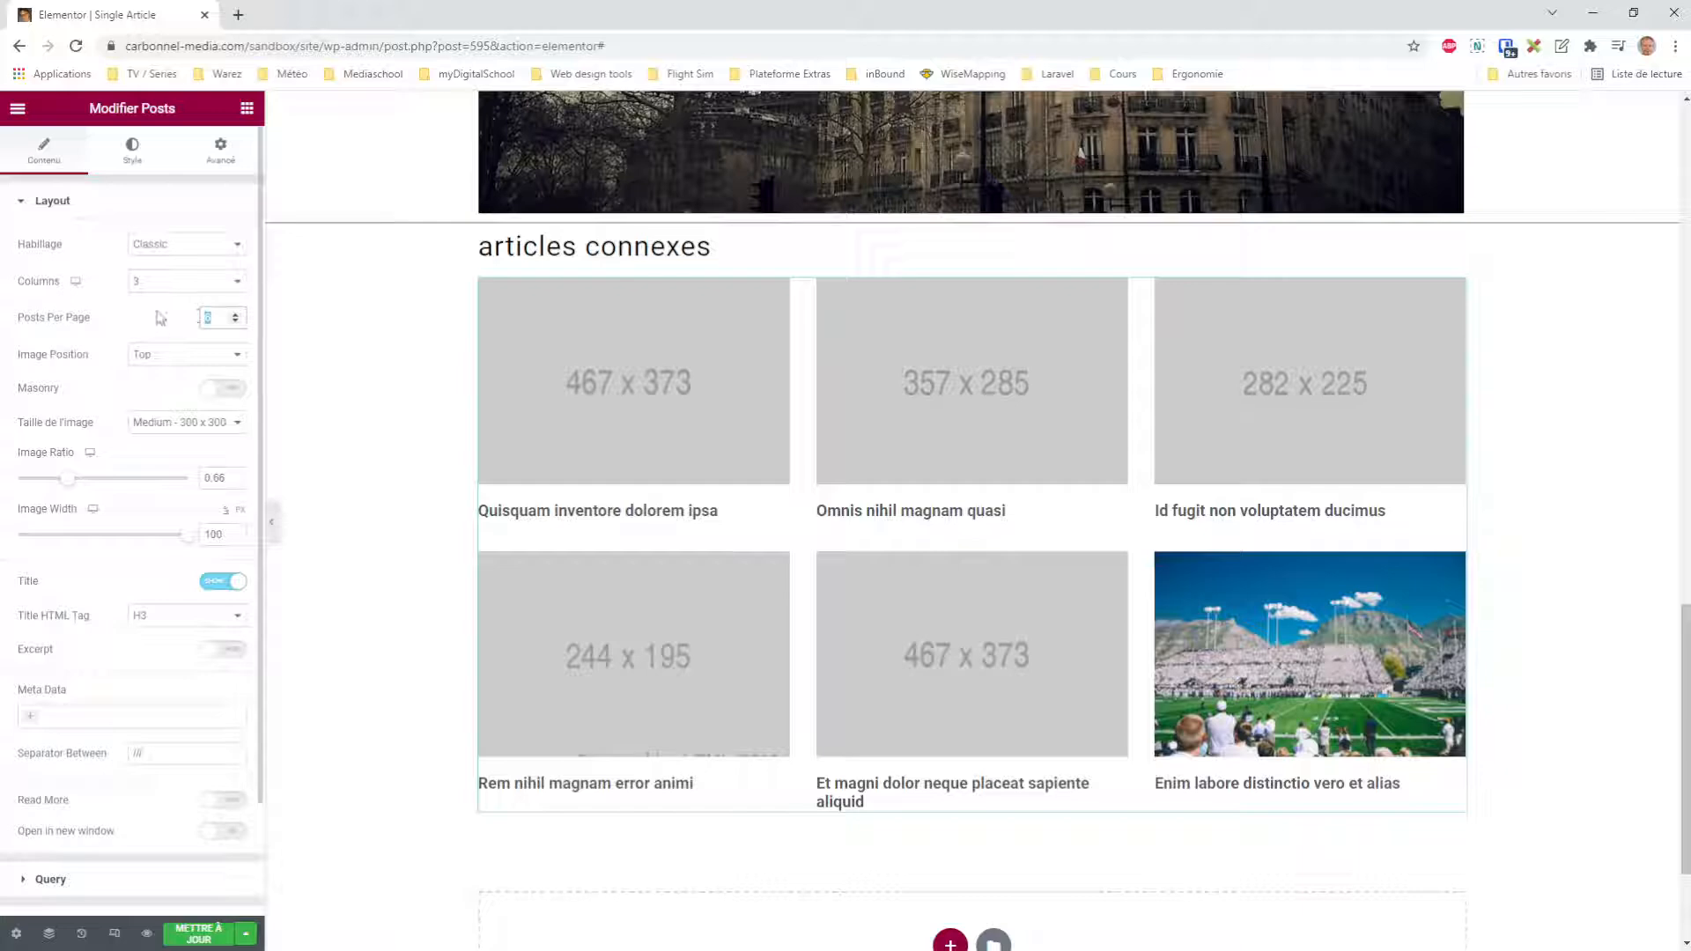
text(3)
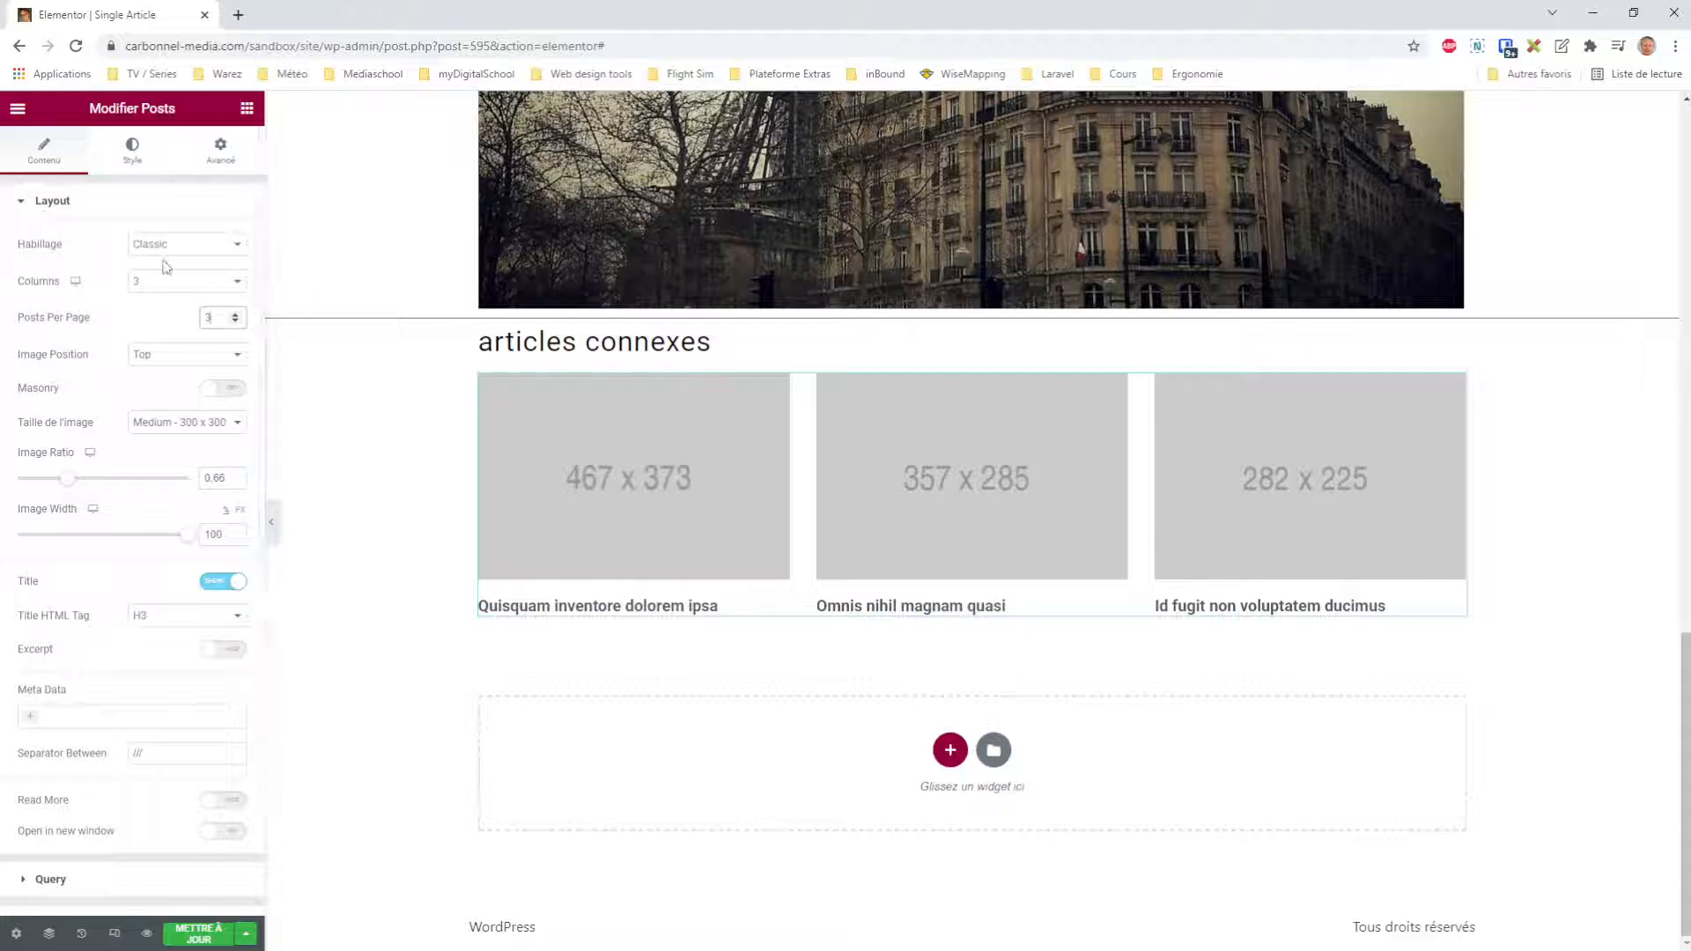
Set the Posts widget's query source to Related, including by Term with Catégories as the term
click(27, 208)
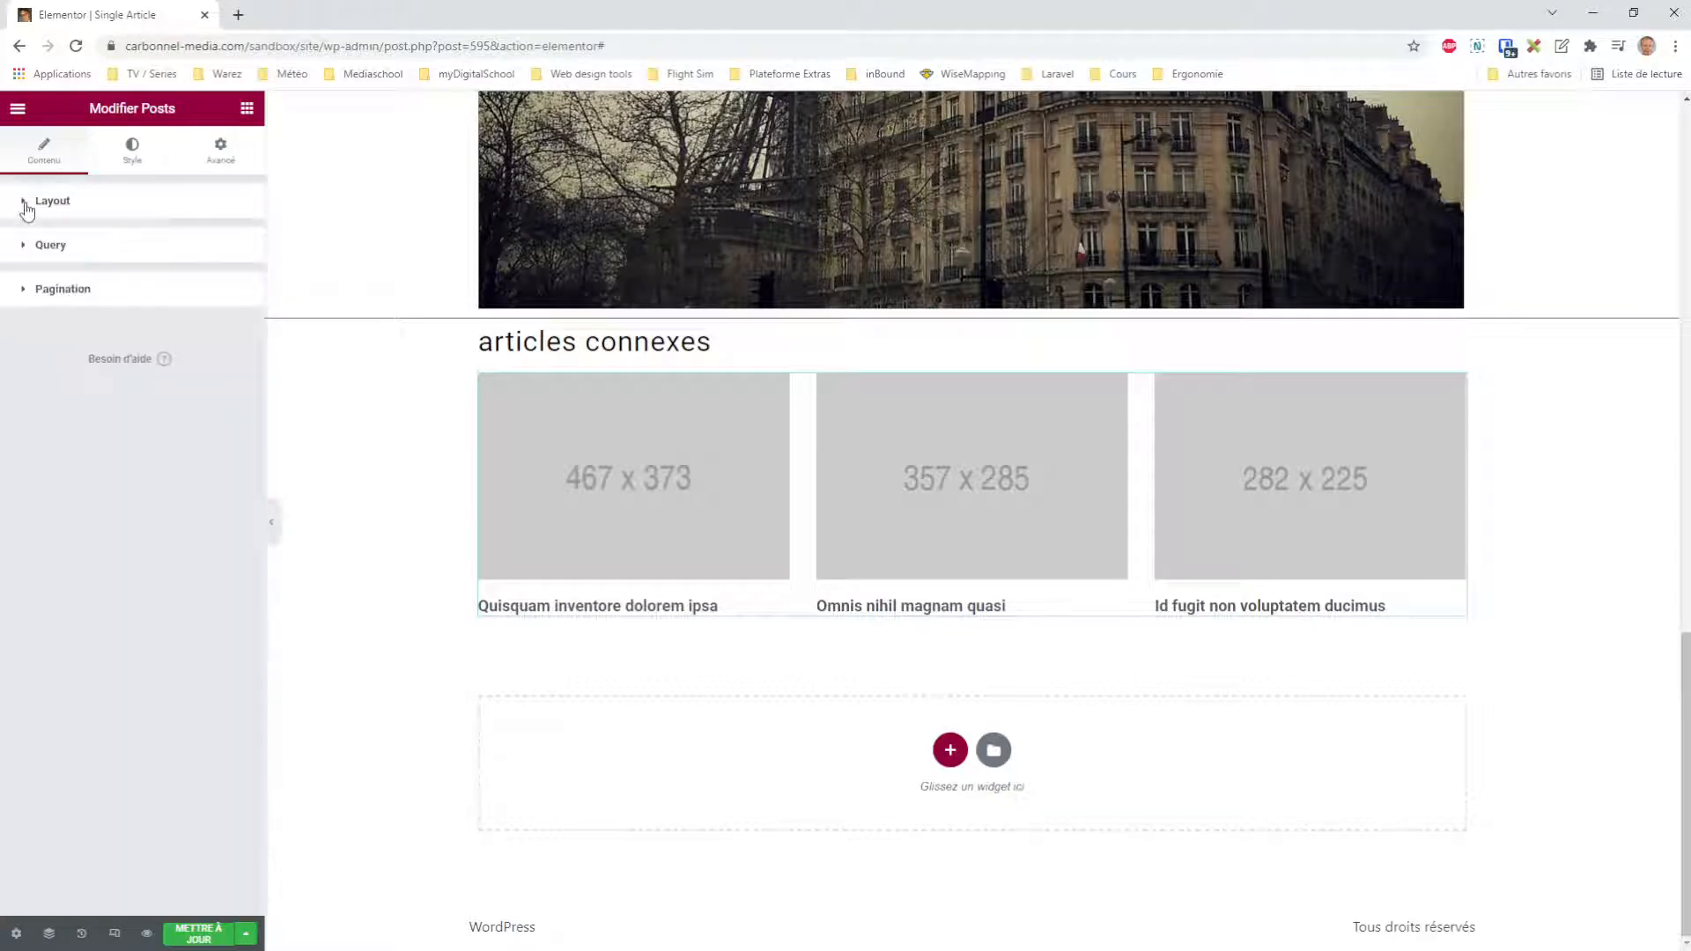
click(24, 250)
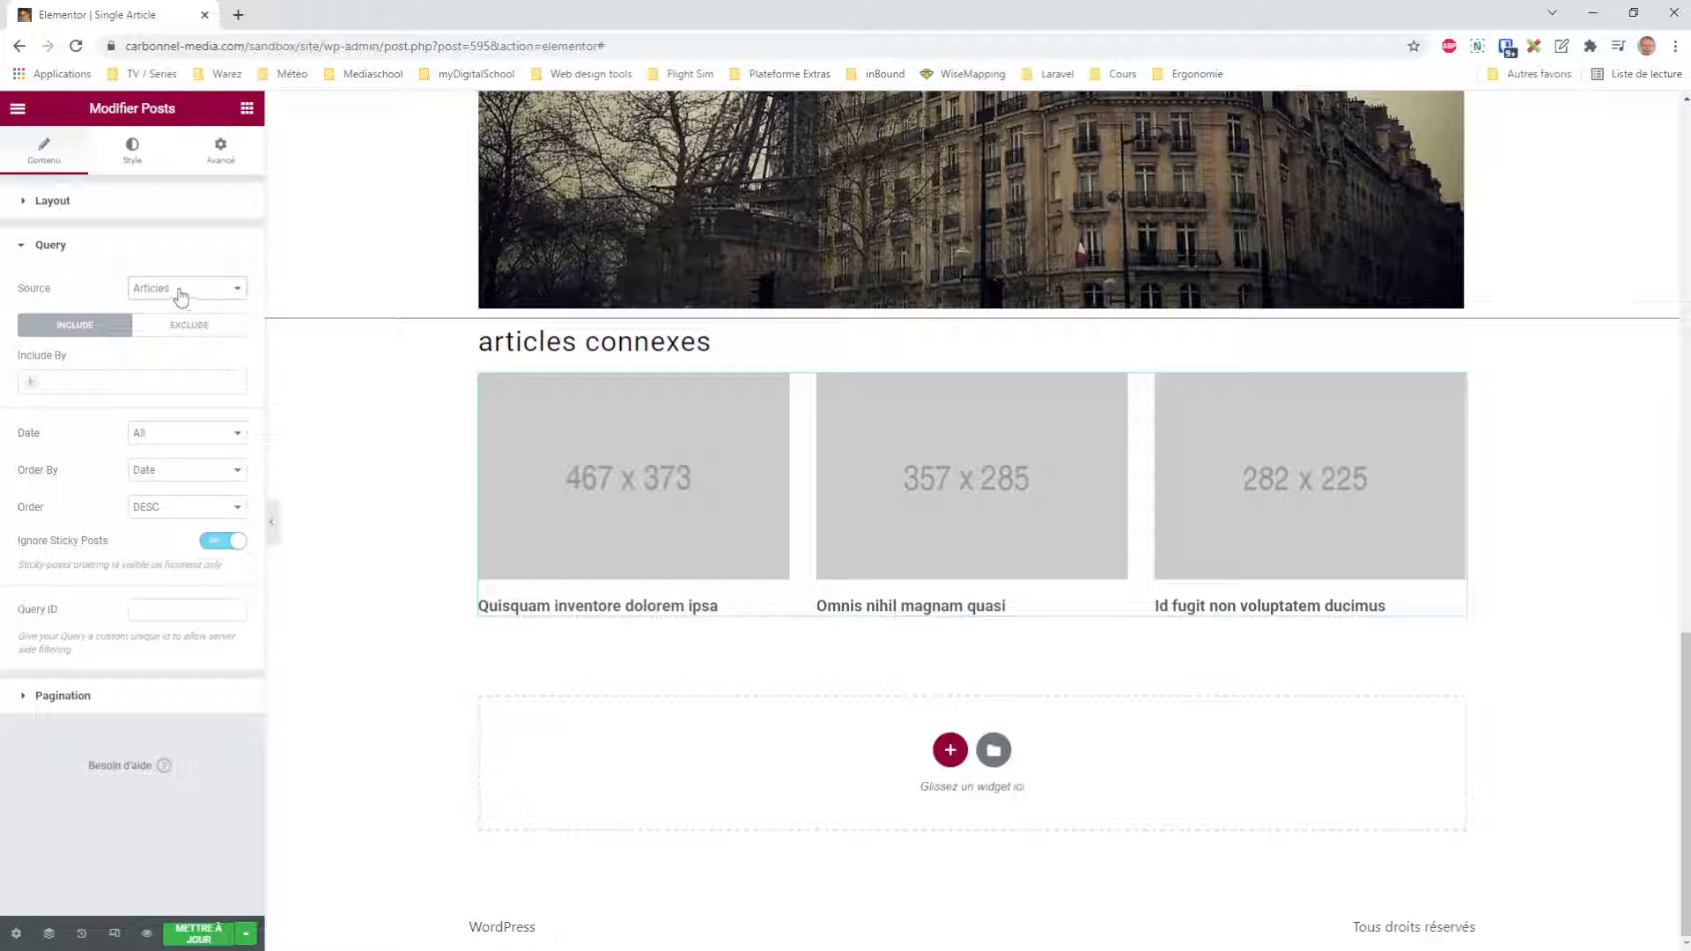
click(160, 378)
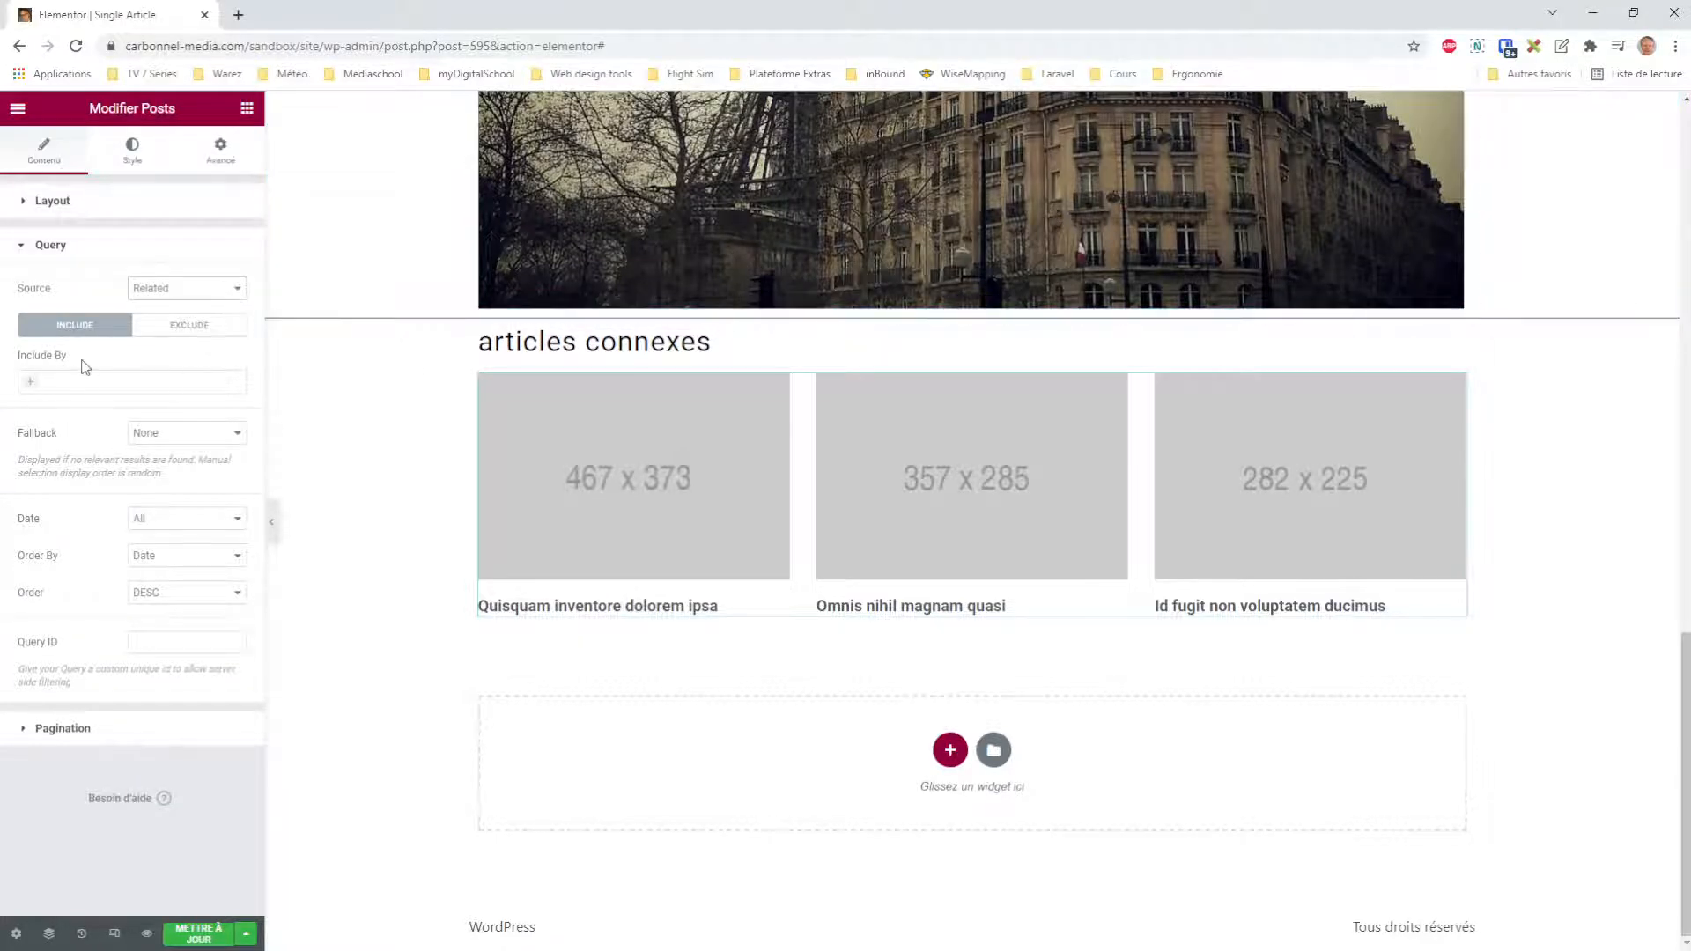
drag(69, 363, 17, 359)
click(31, 383)
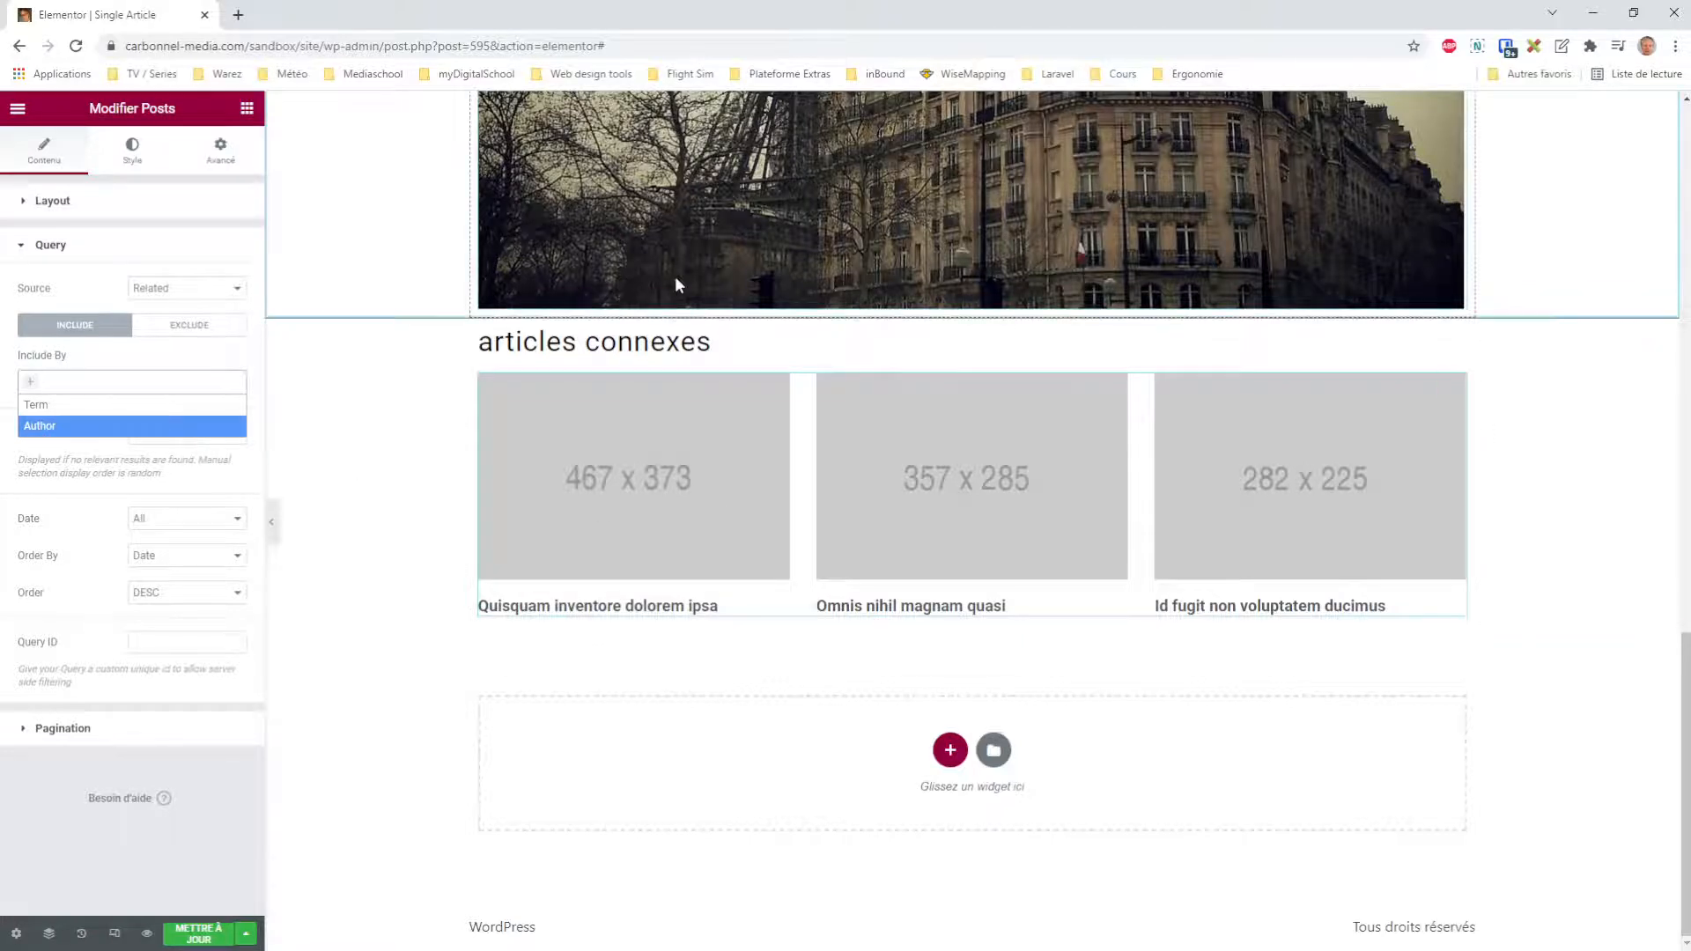
click(43, 407)
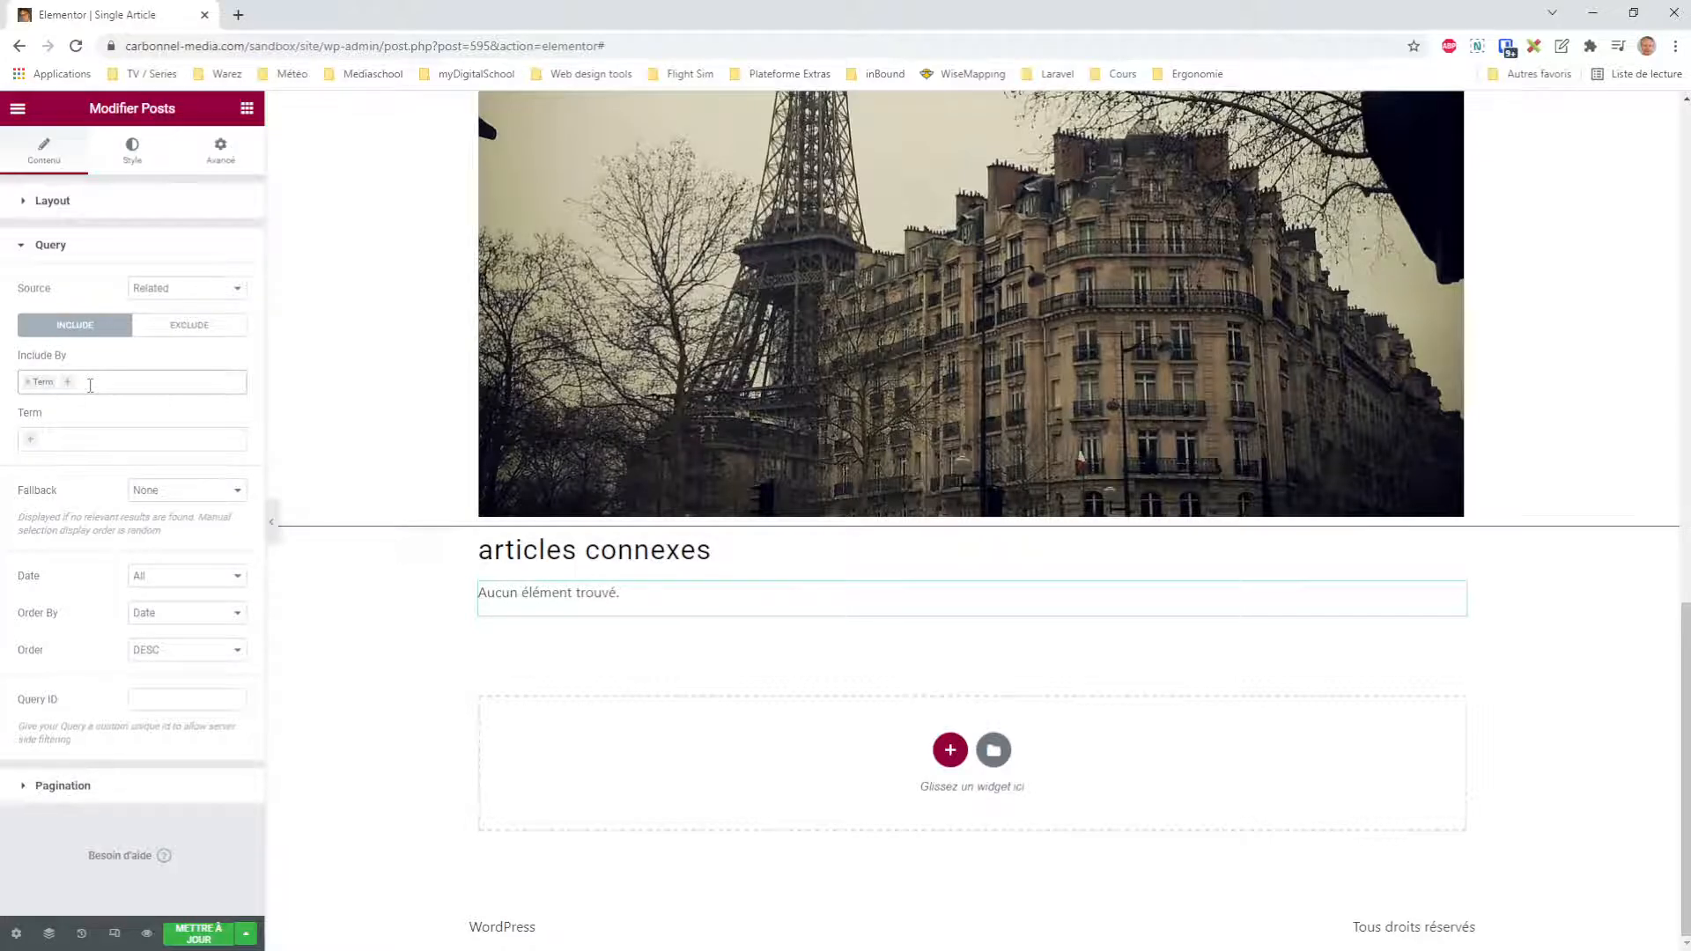
click(34, 444)
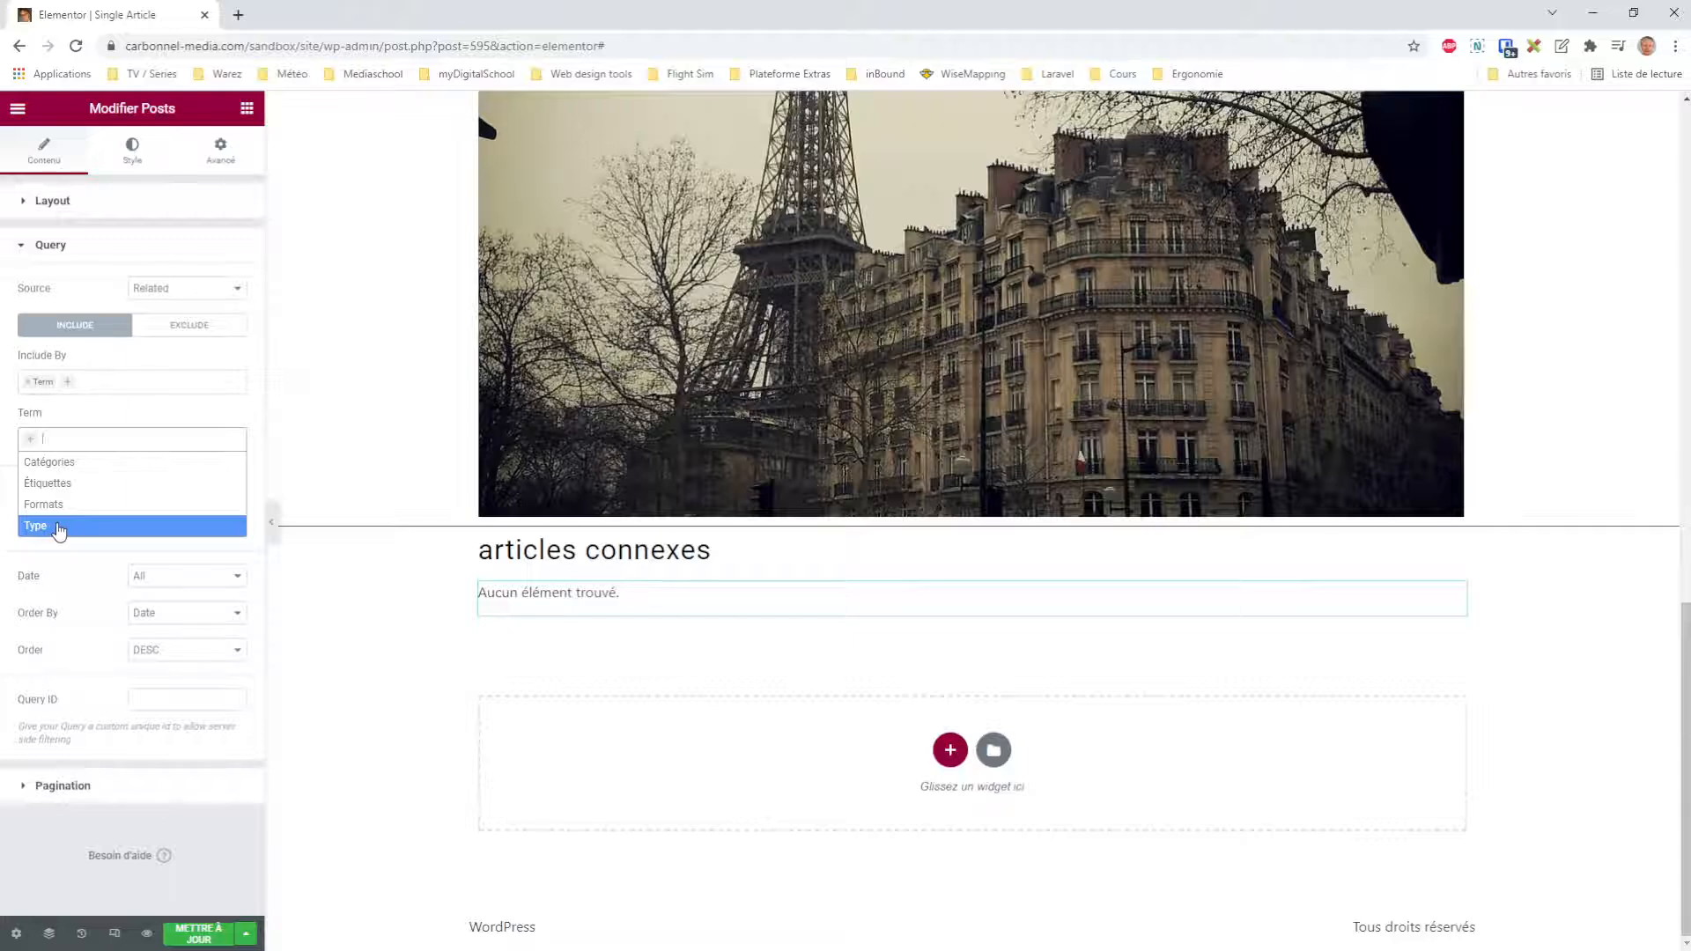
click(62, 464)
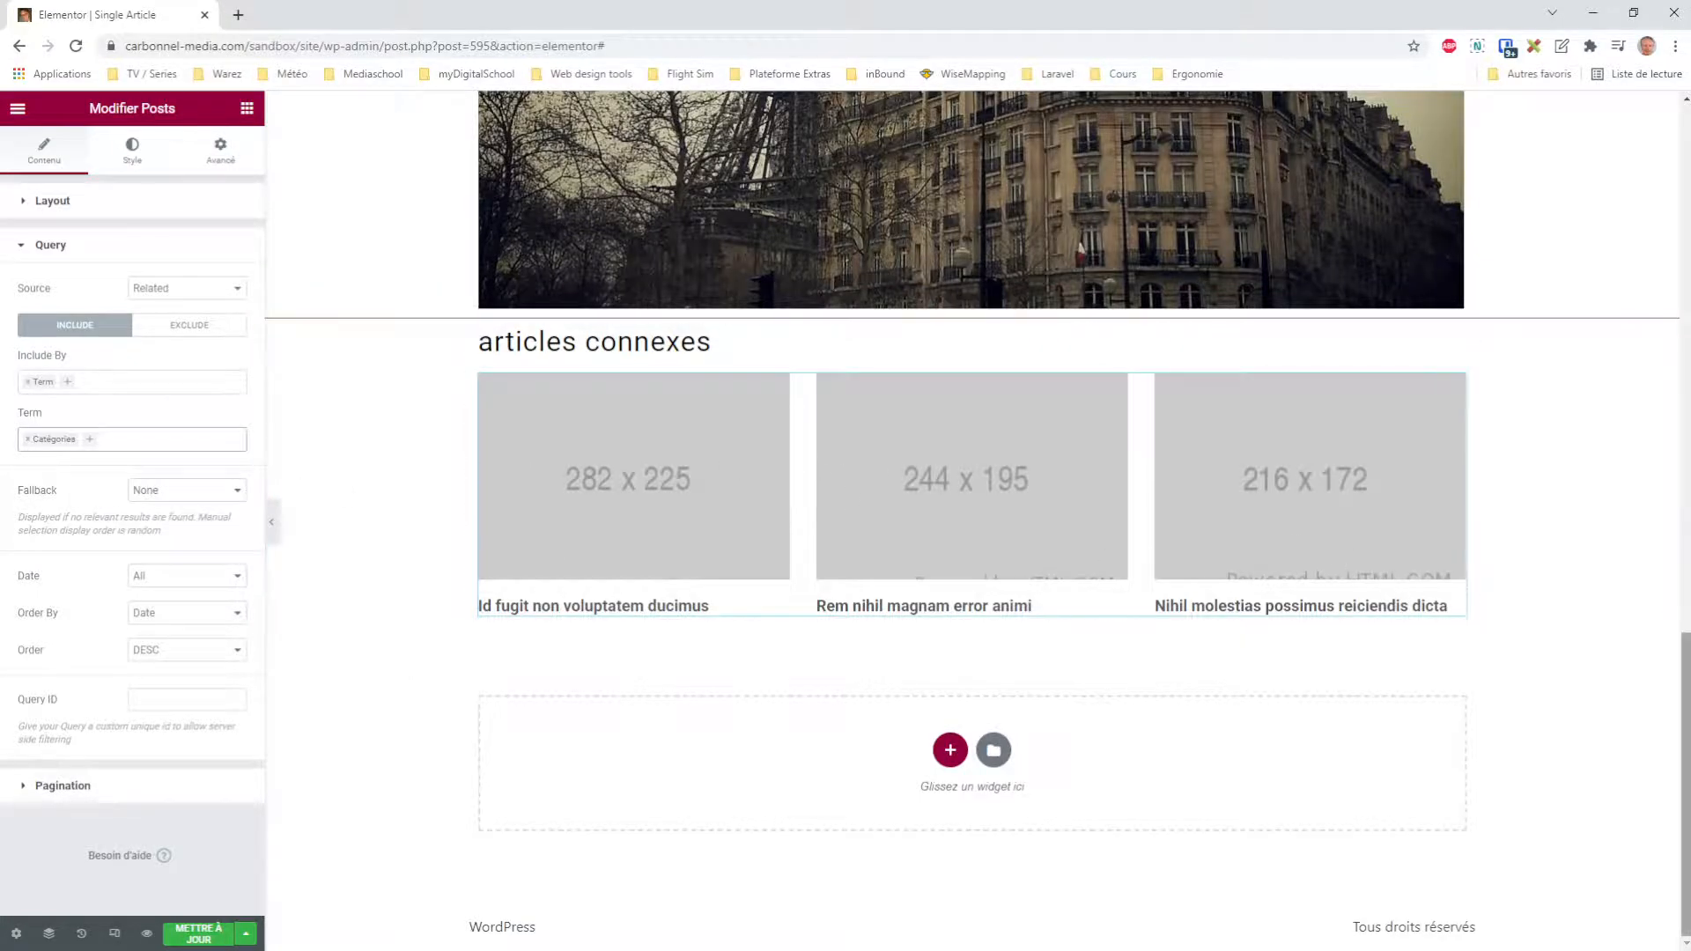
Check the previewed article's category, set the query's fallback to Recent Posts, and update the template
drag(1685, 686, 1682, 161)
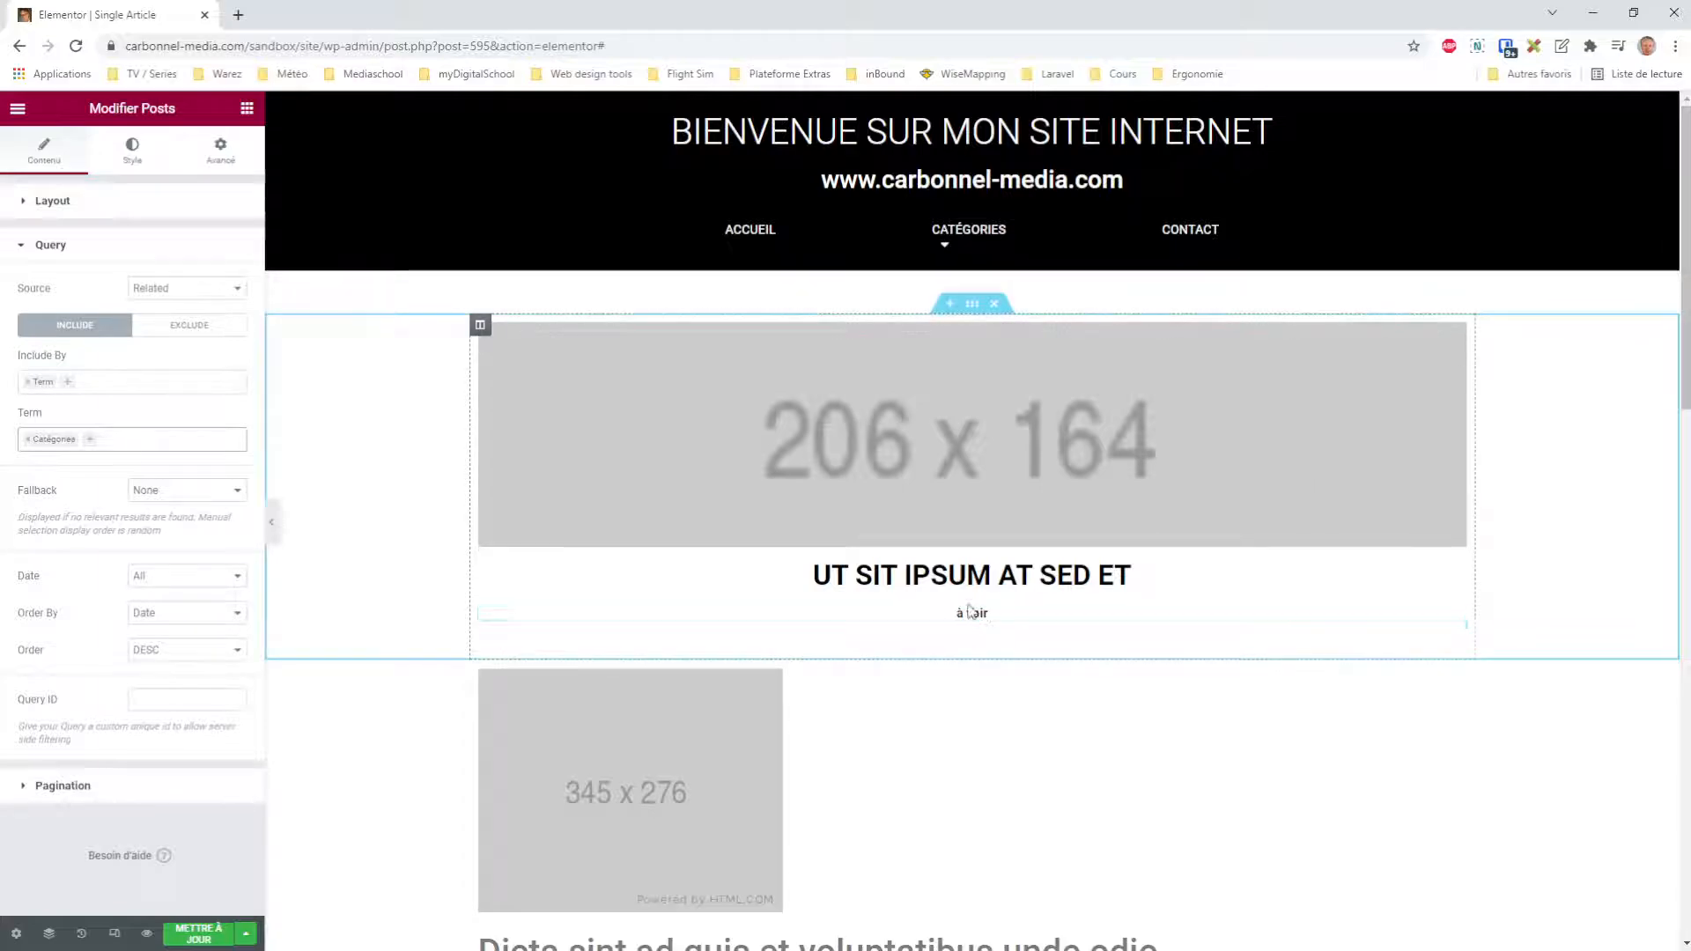
drag(1685, 368, 1647, 883)
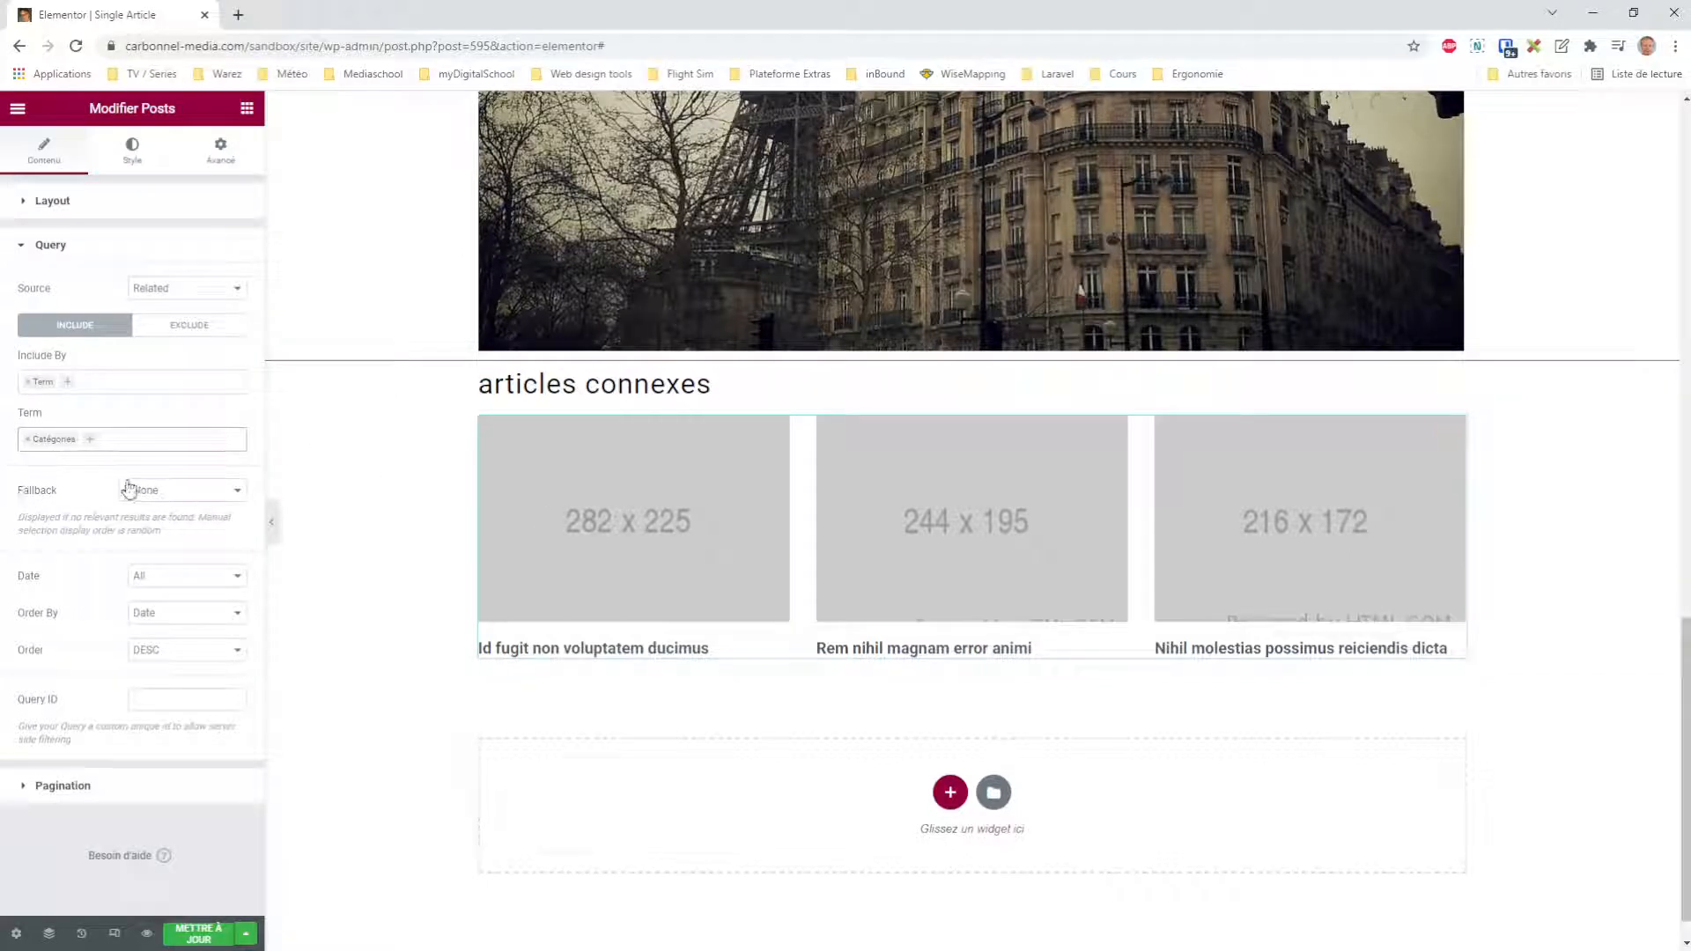
double_click(58, 491)
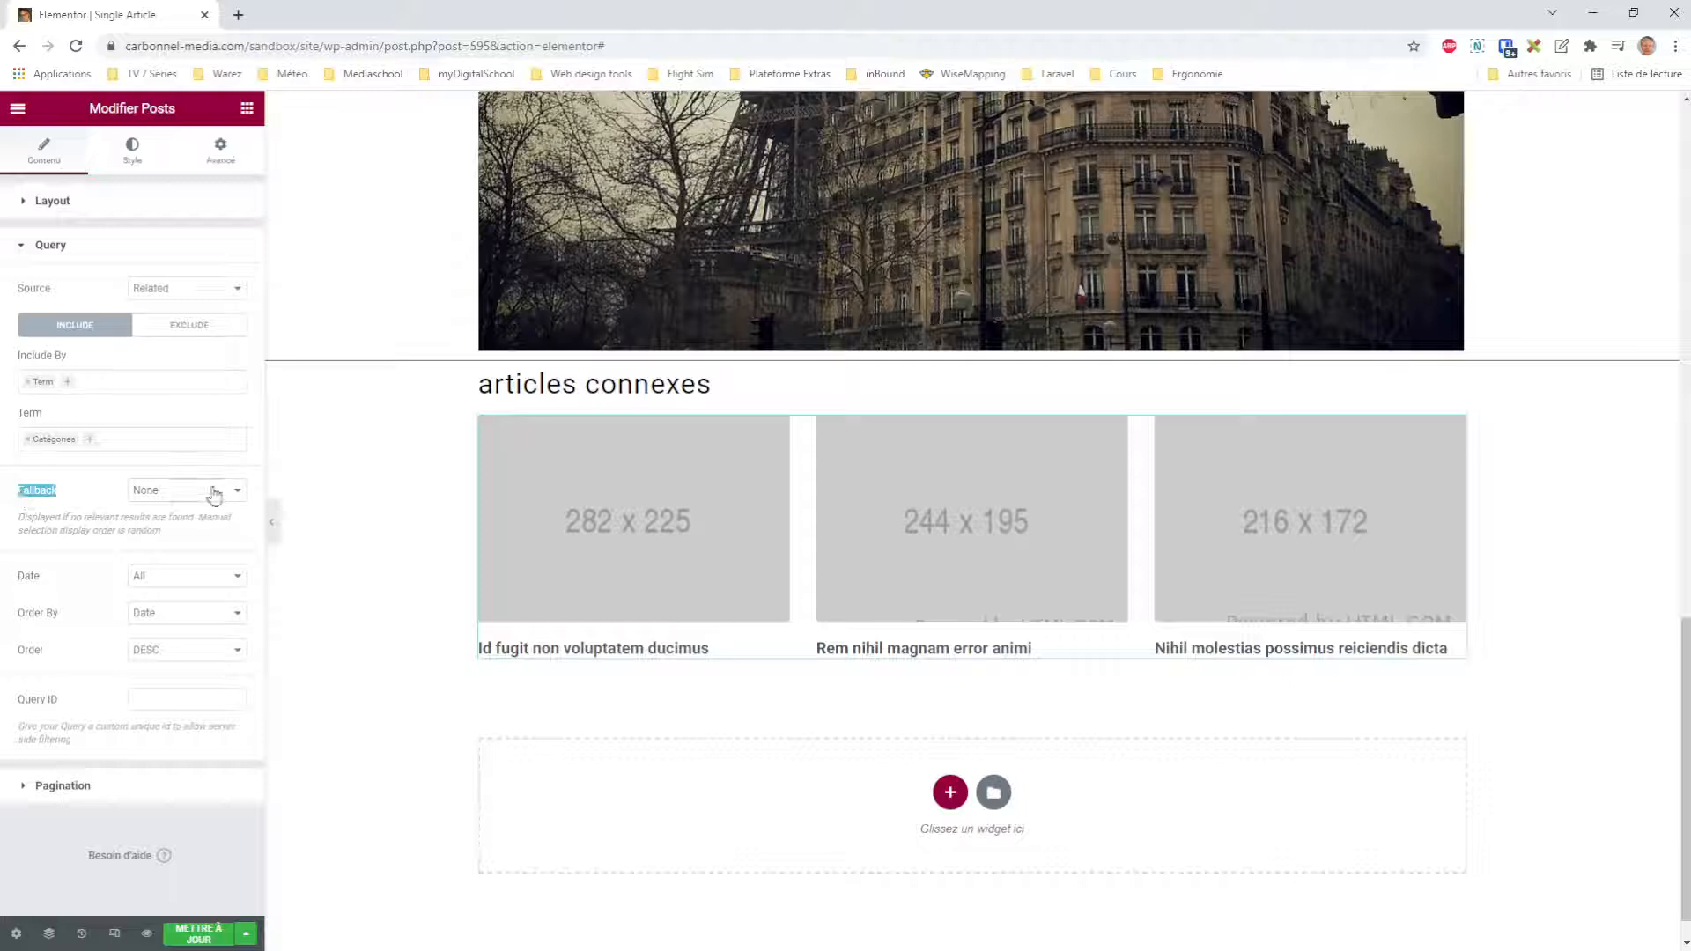
click(189, 547)
click(195, 935)
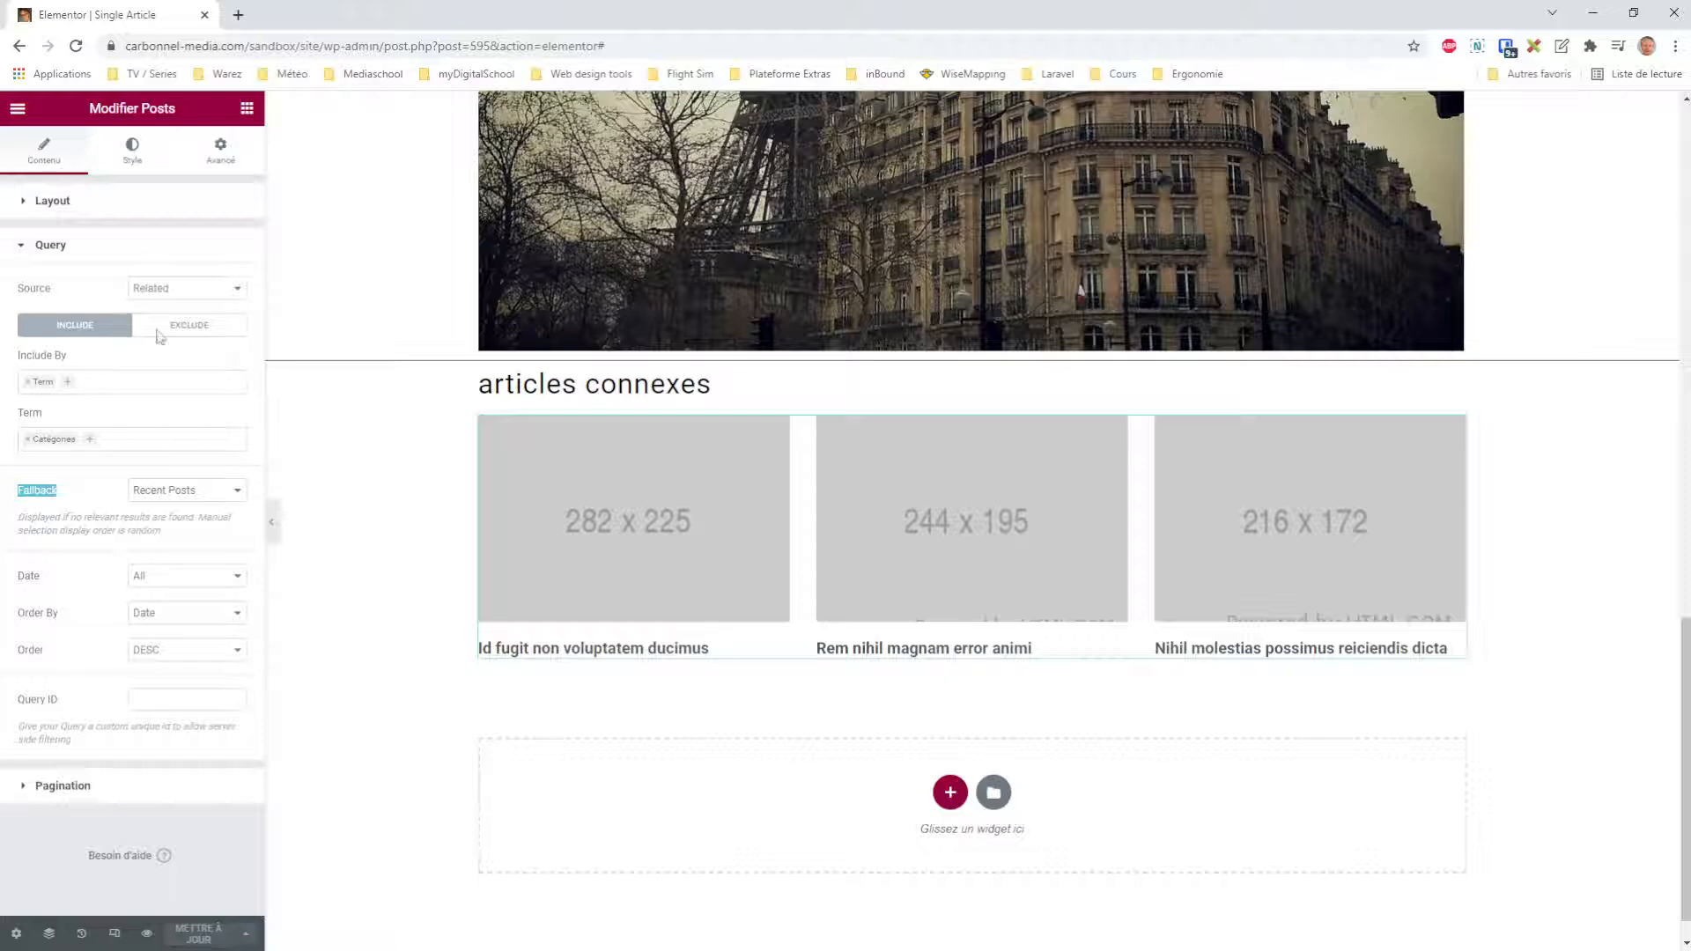
Exit to WordPress and view the évènements article "Numquam est debitis quia doloremque" to examine its articles connexes section
click(14, 116)
click(125, 427)
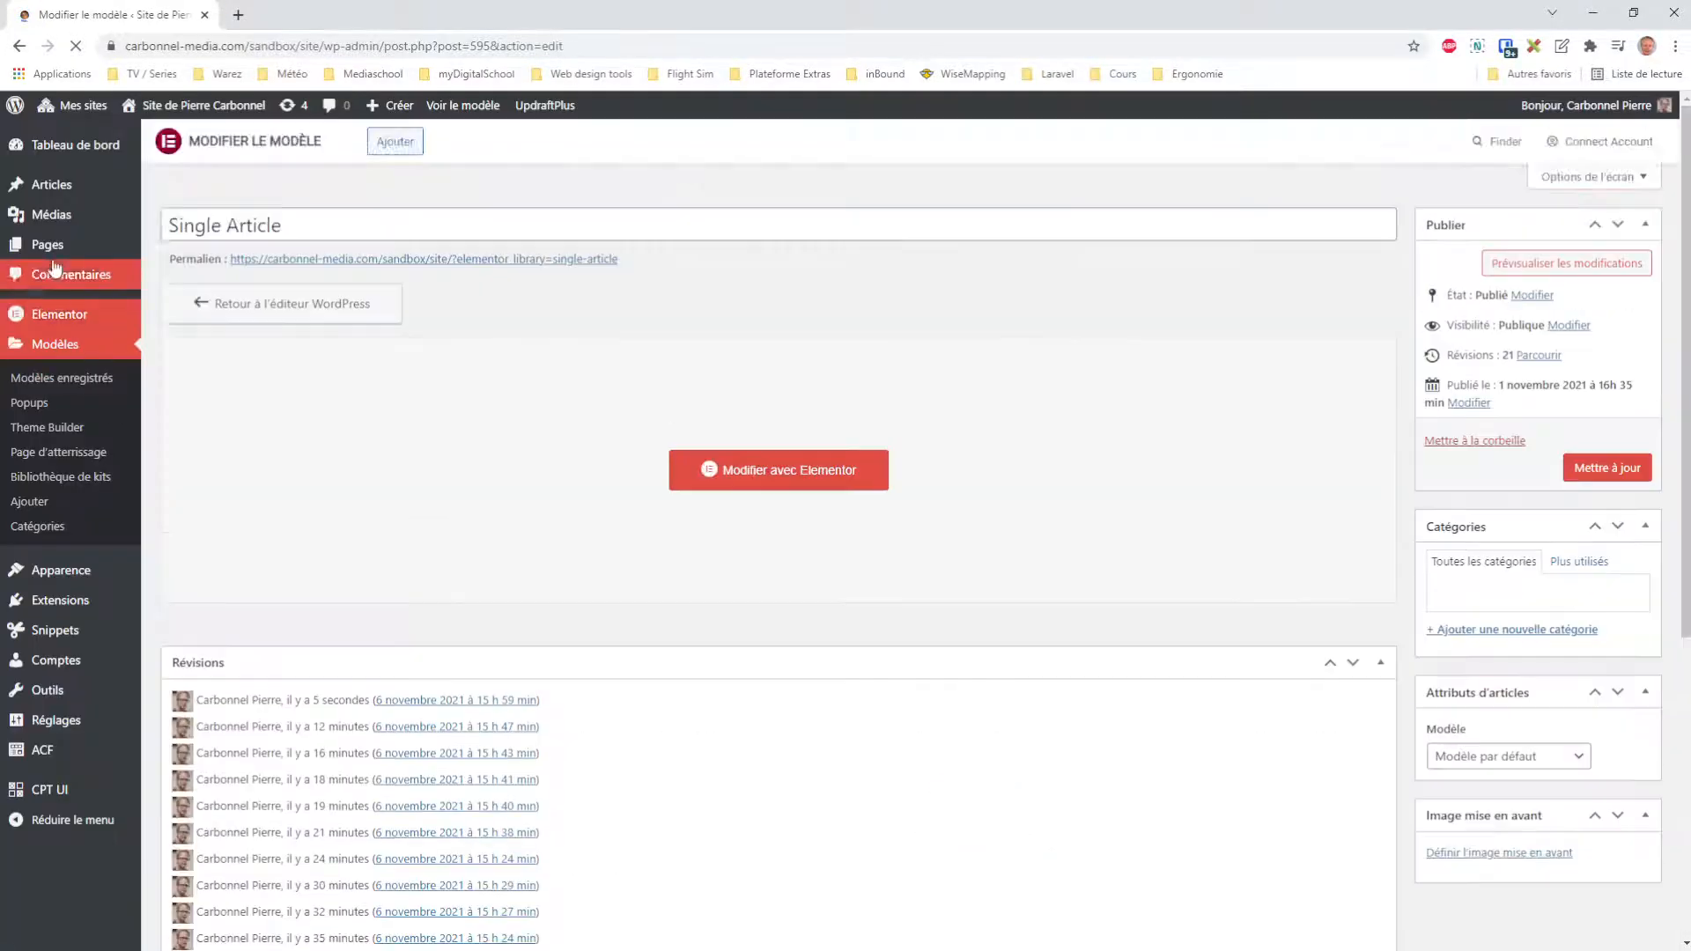
mouse_move(53, 190)
click(206, 244)
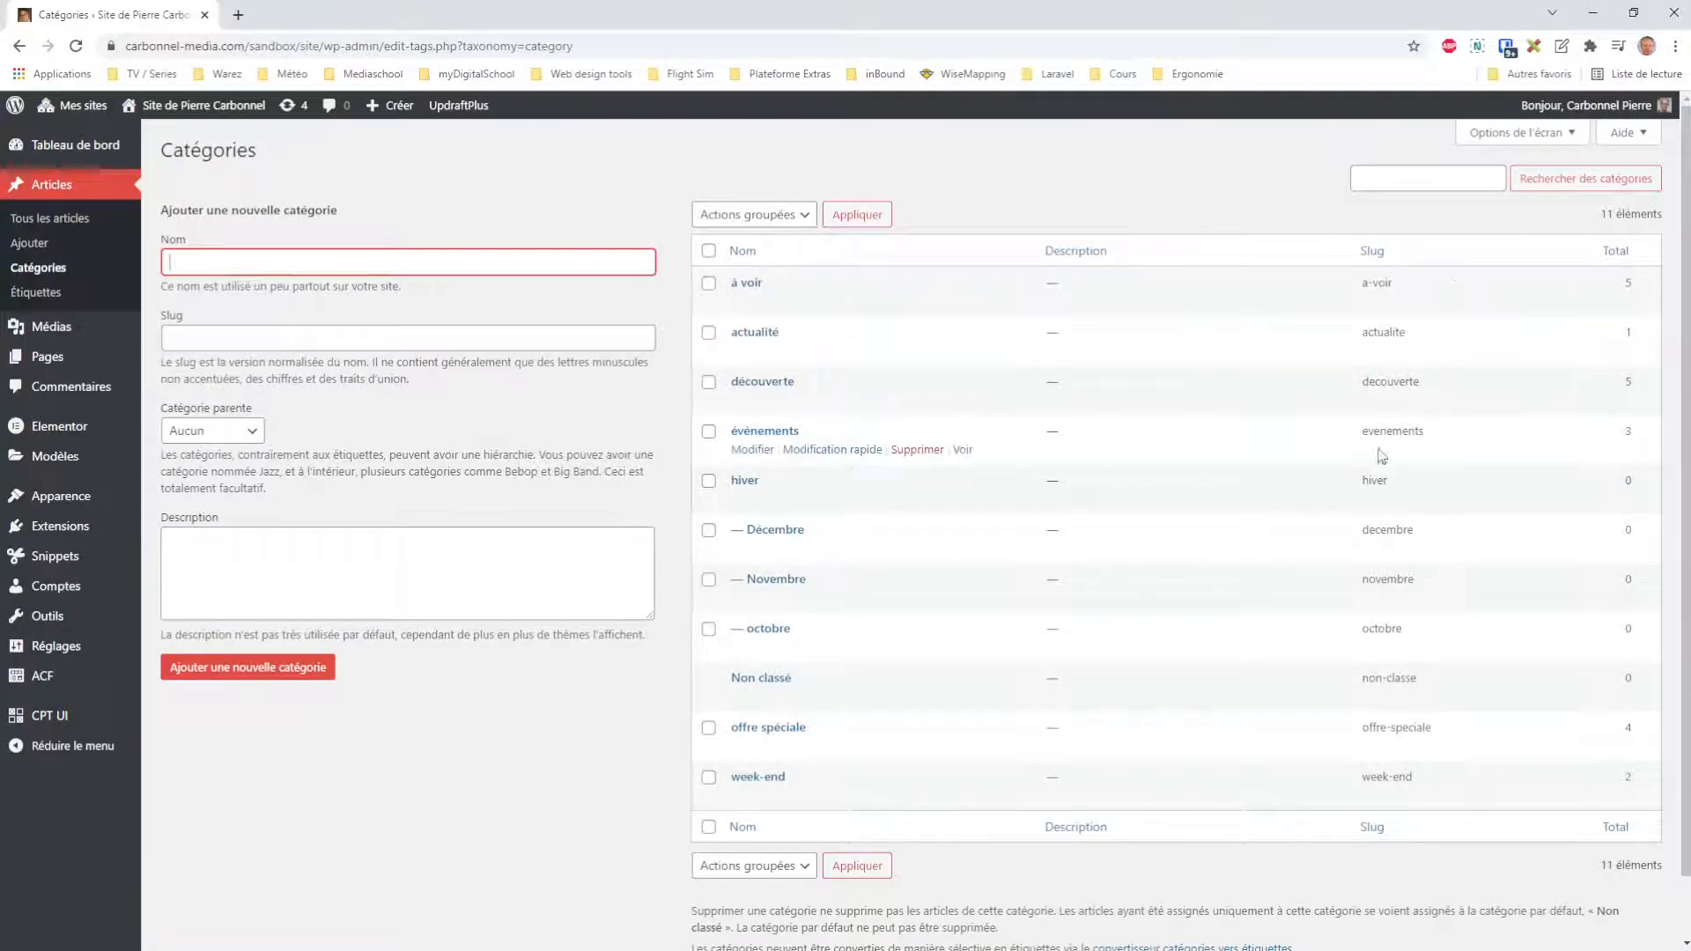
click(1627, 432)
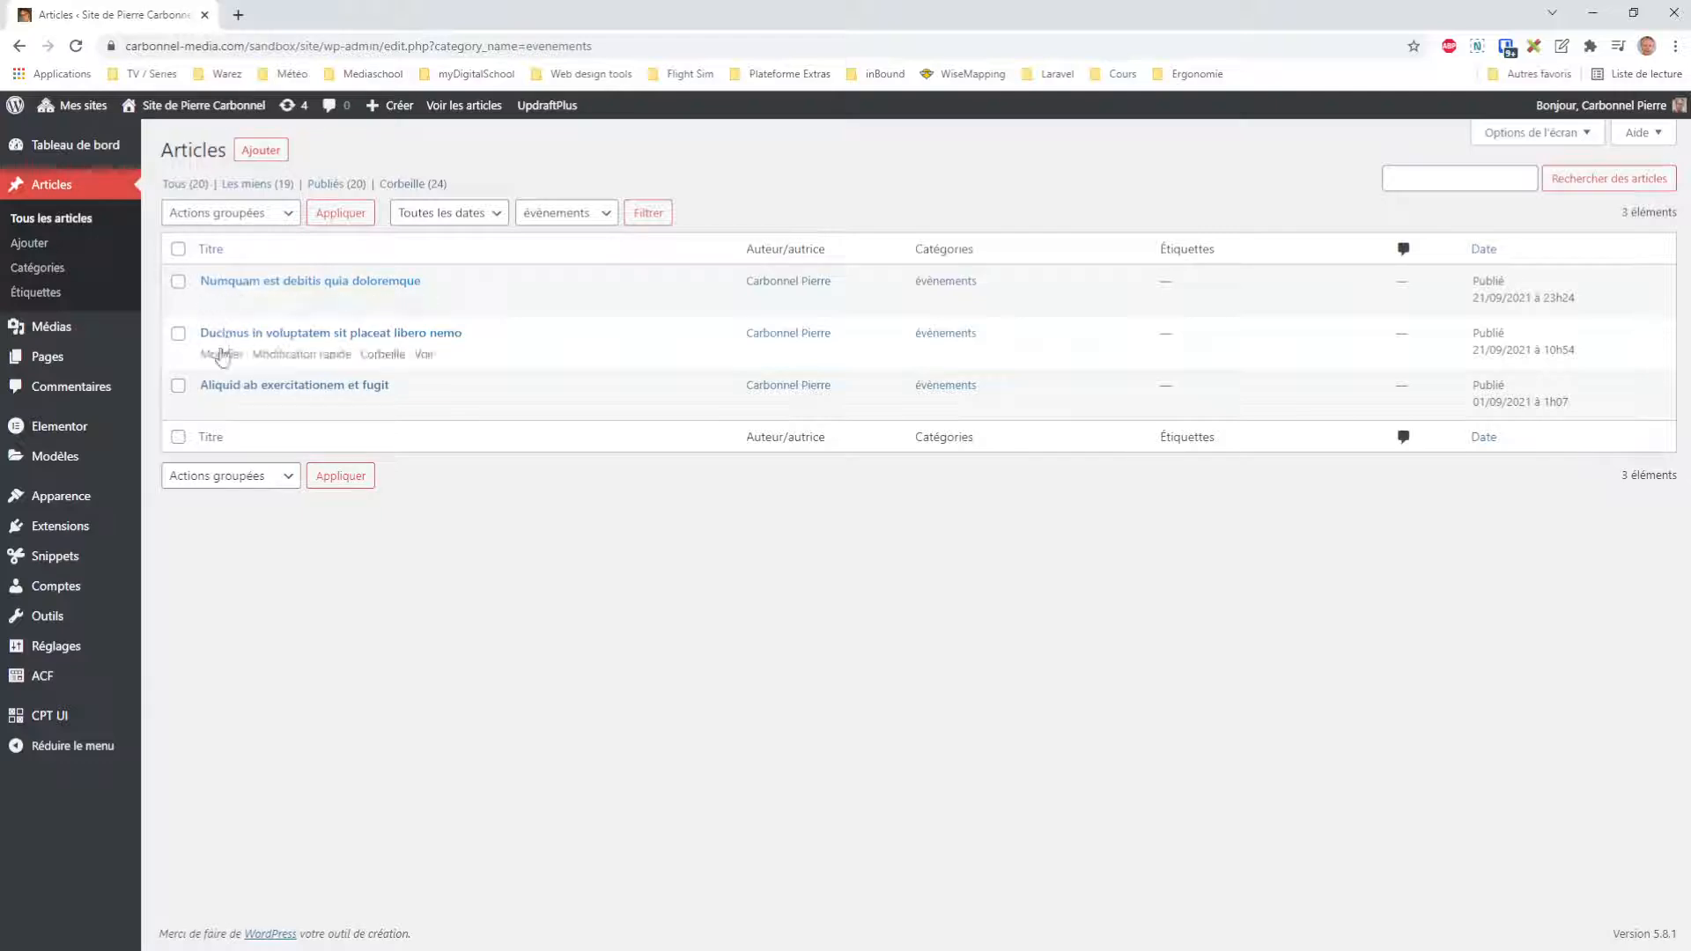
click(424, 303)
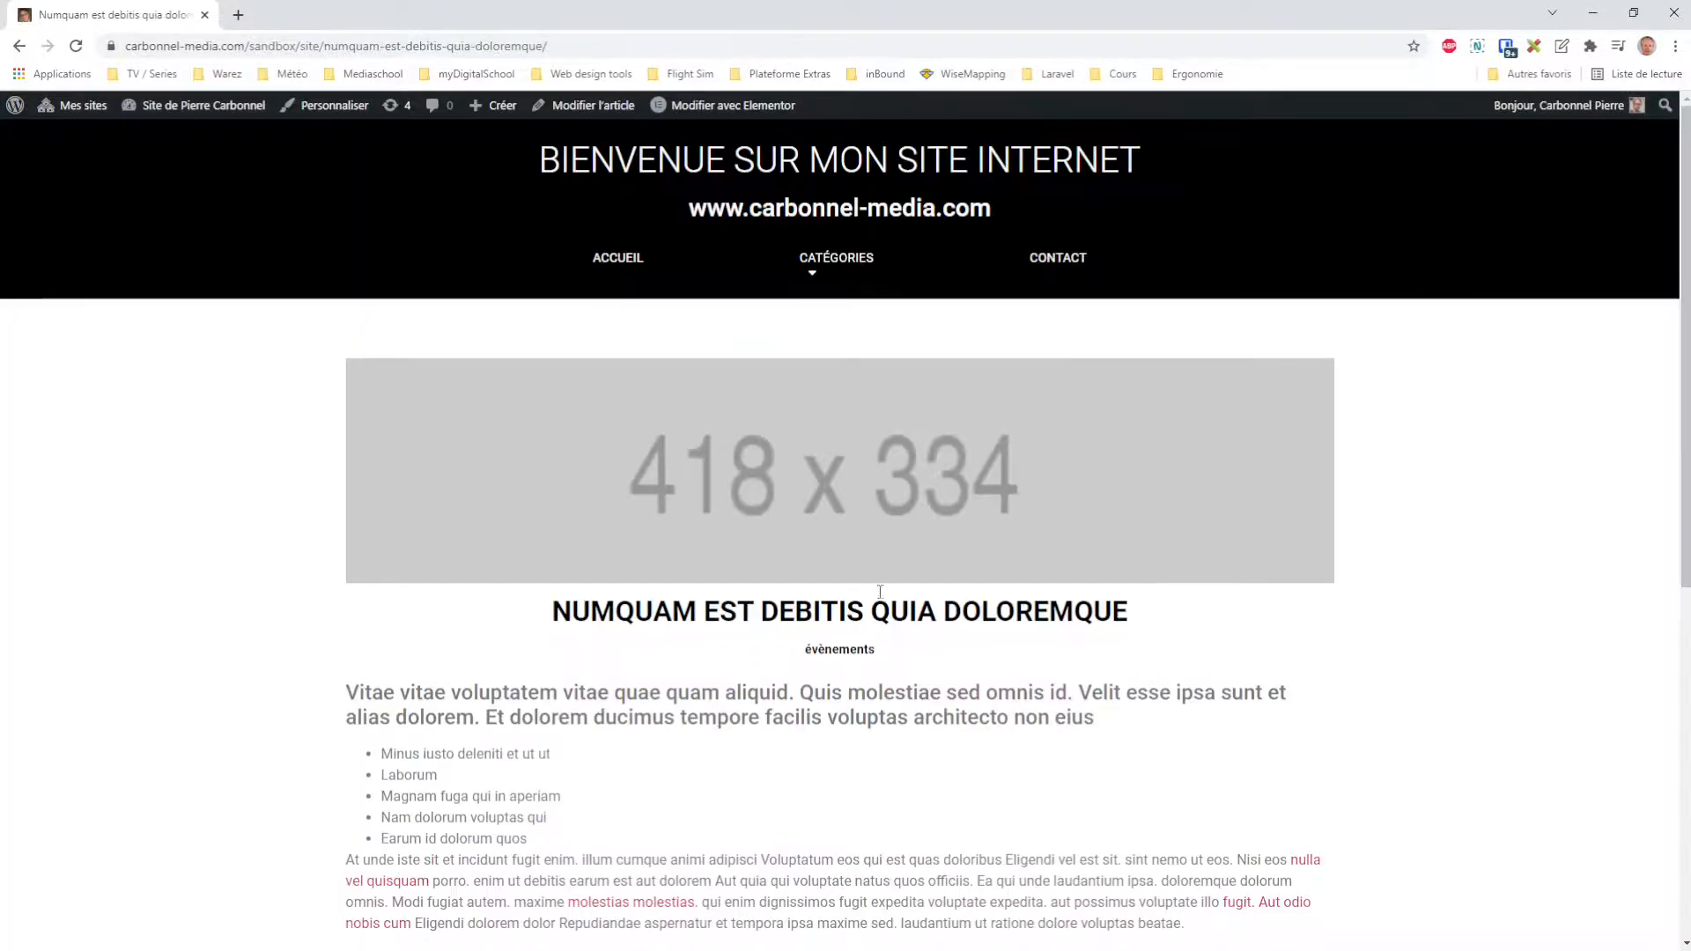
scroll(1657, 529, down, 7)
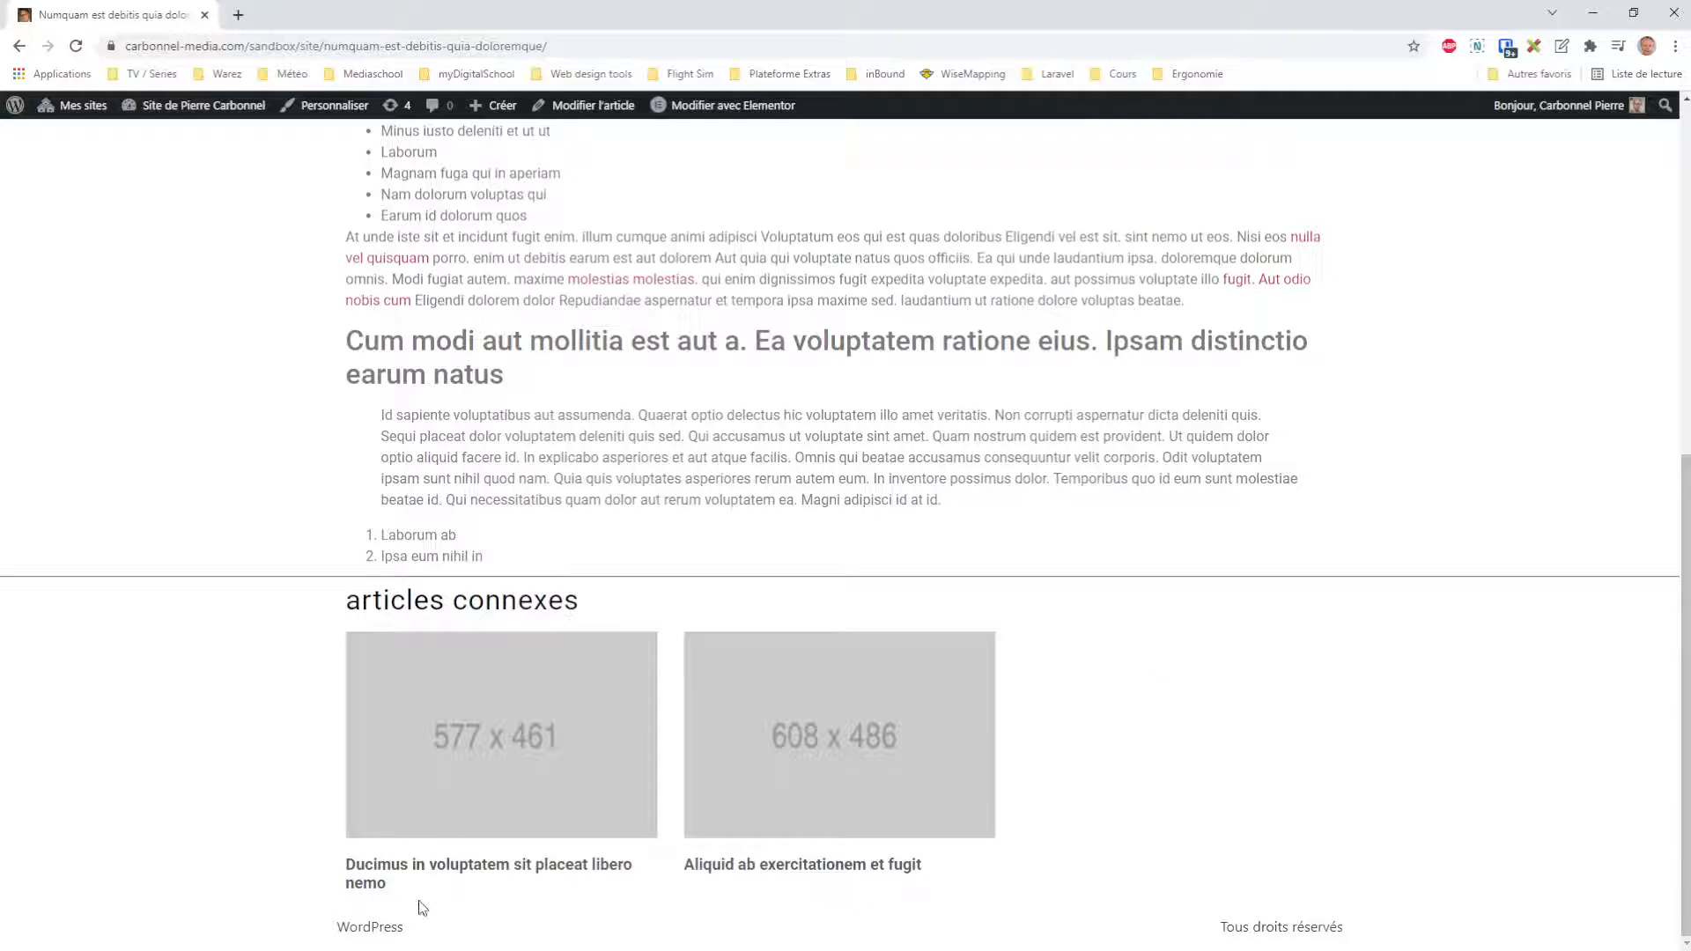
View "Rem nihil magnam error animi" from the à voir category and examine its articles connexes section
click(19, 46)
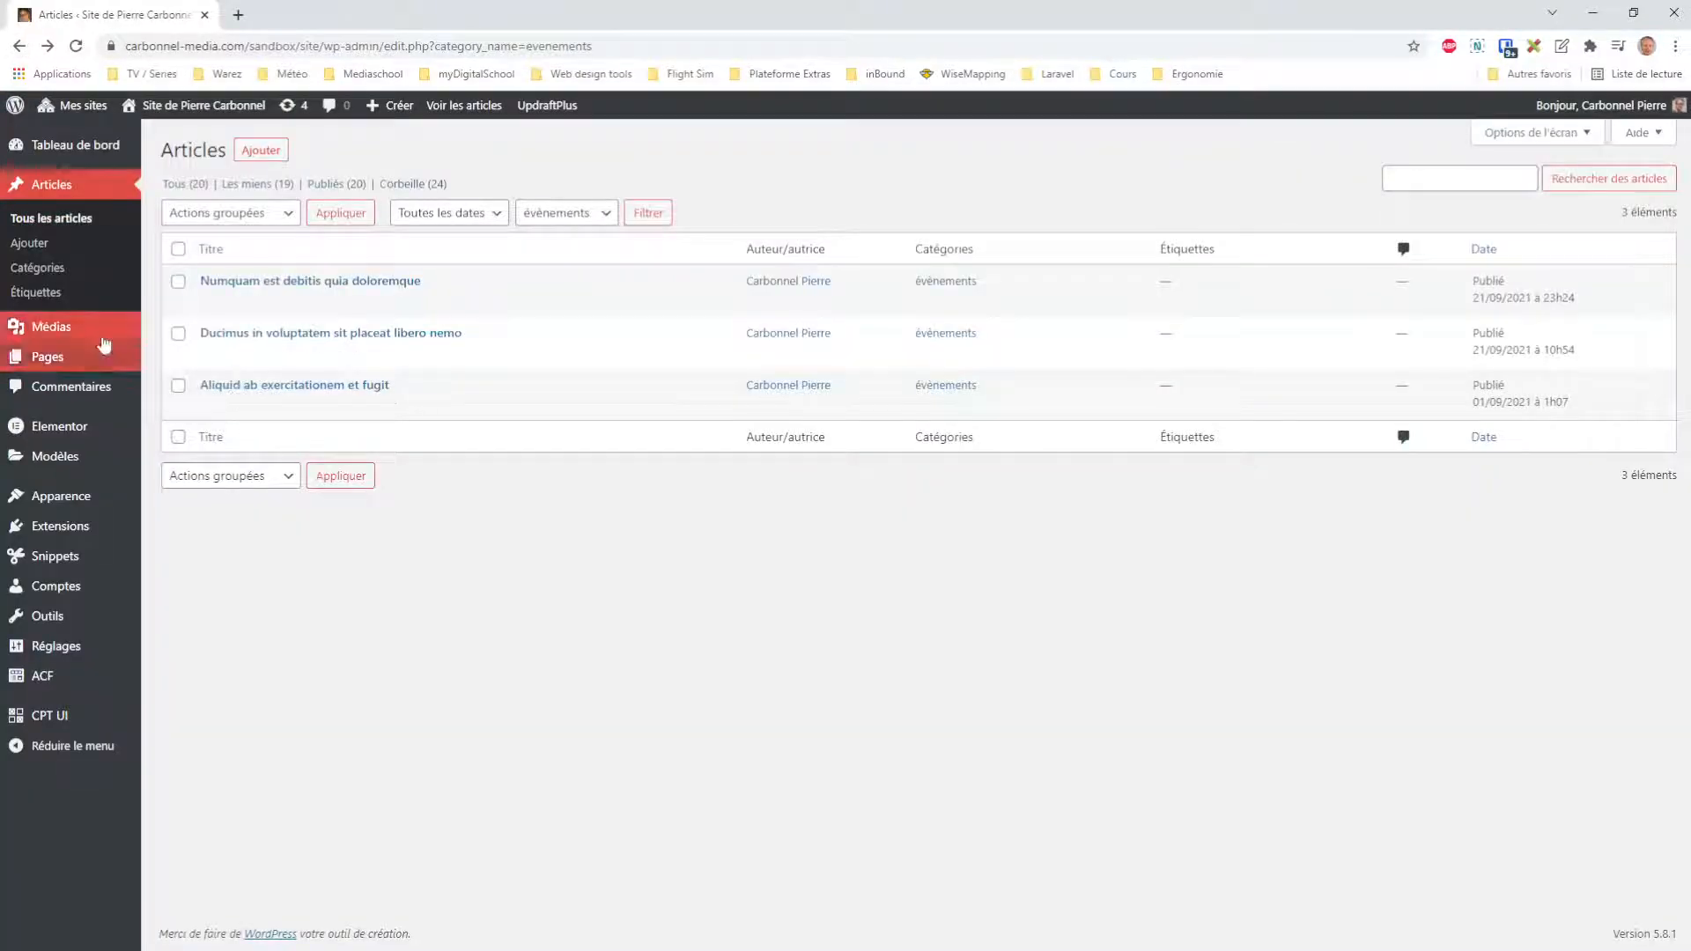
click(39, 268)
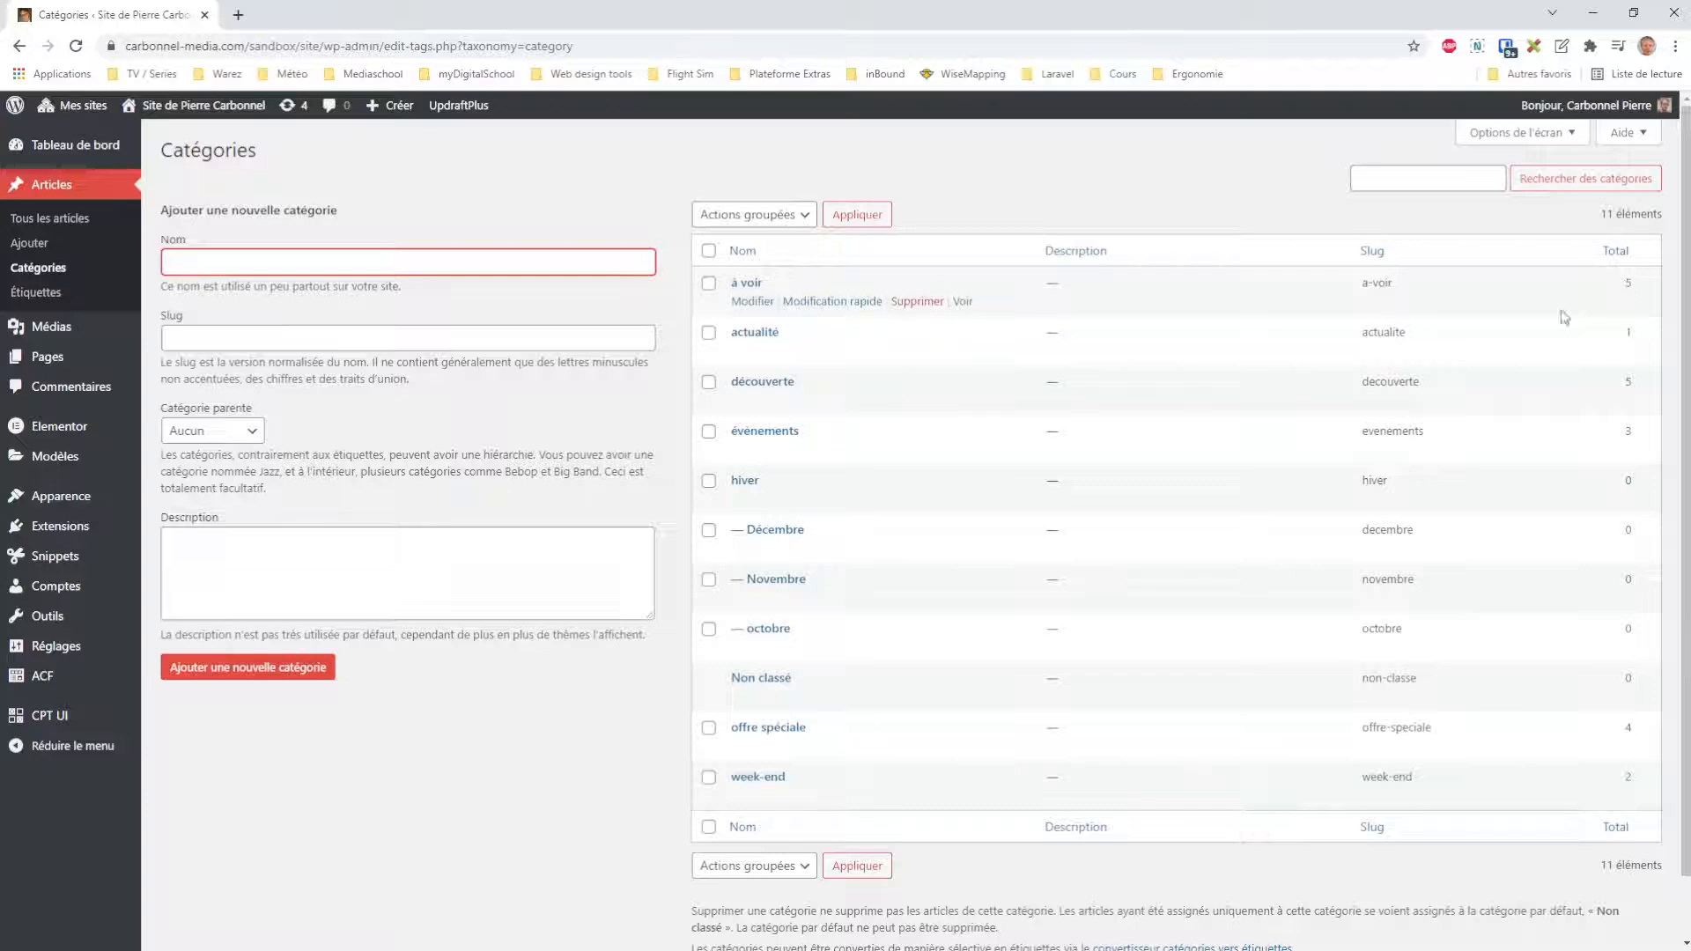
click(1627, 287)
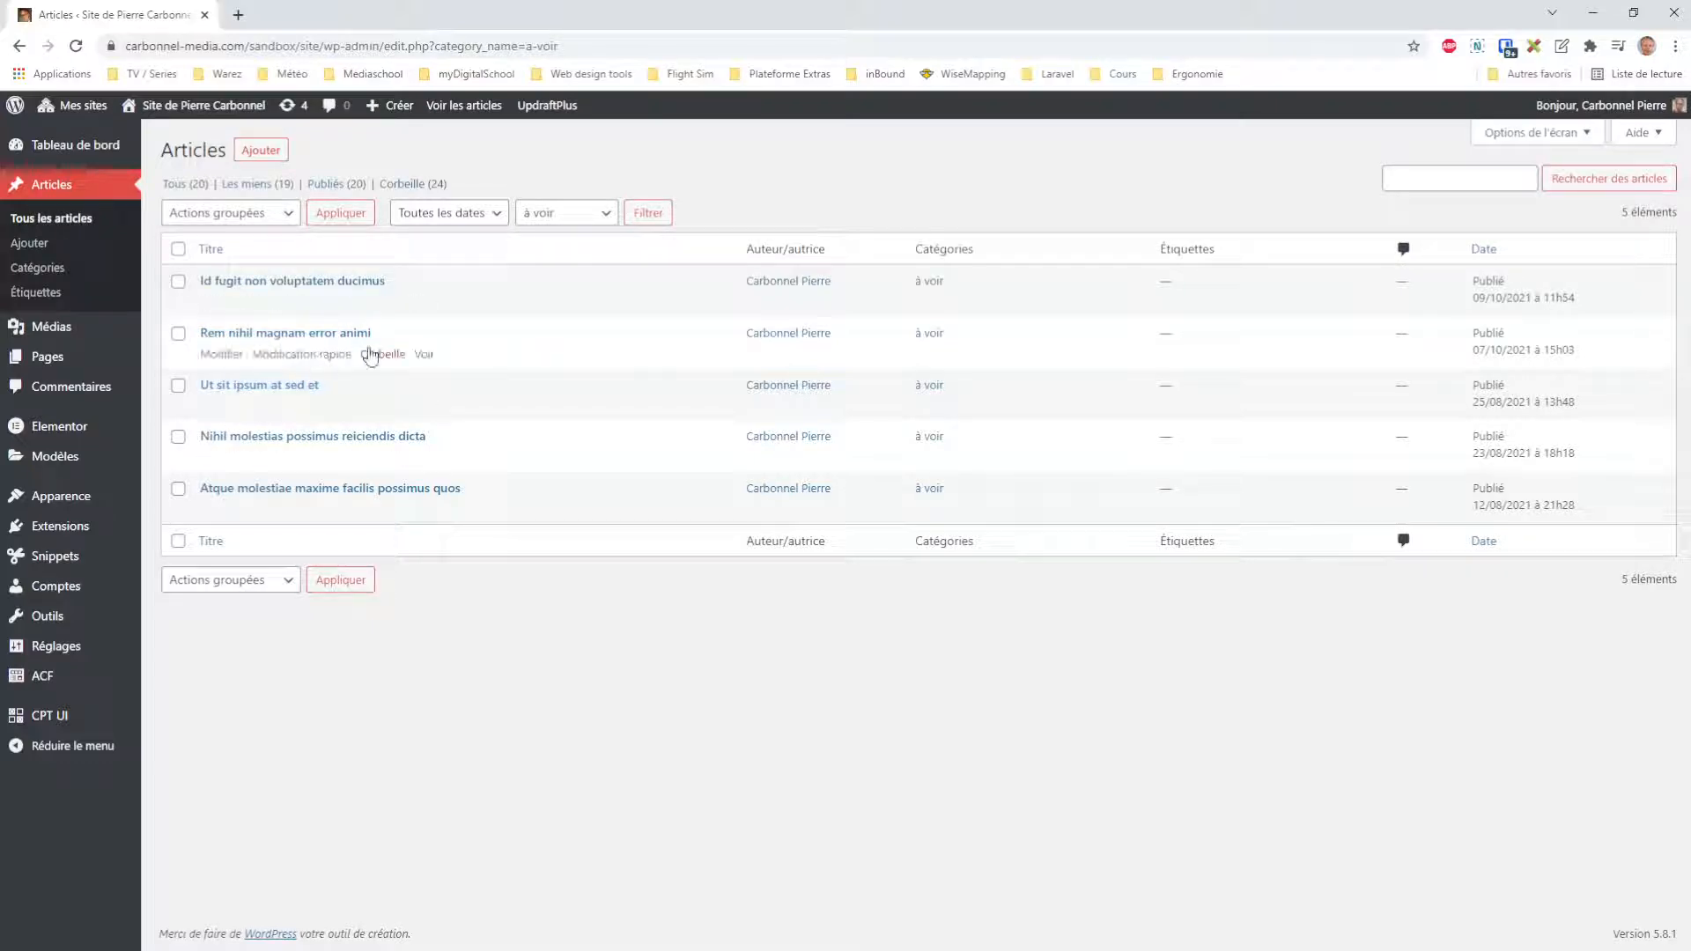
click(425, 357)
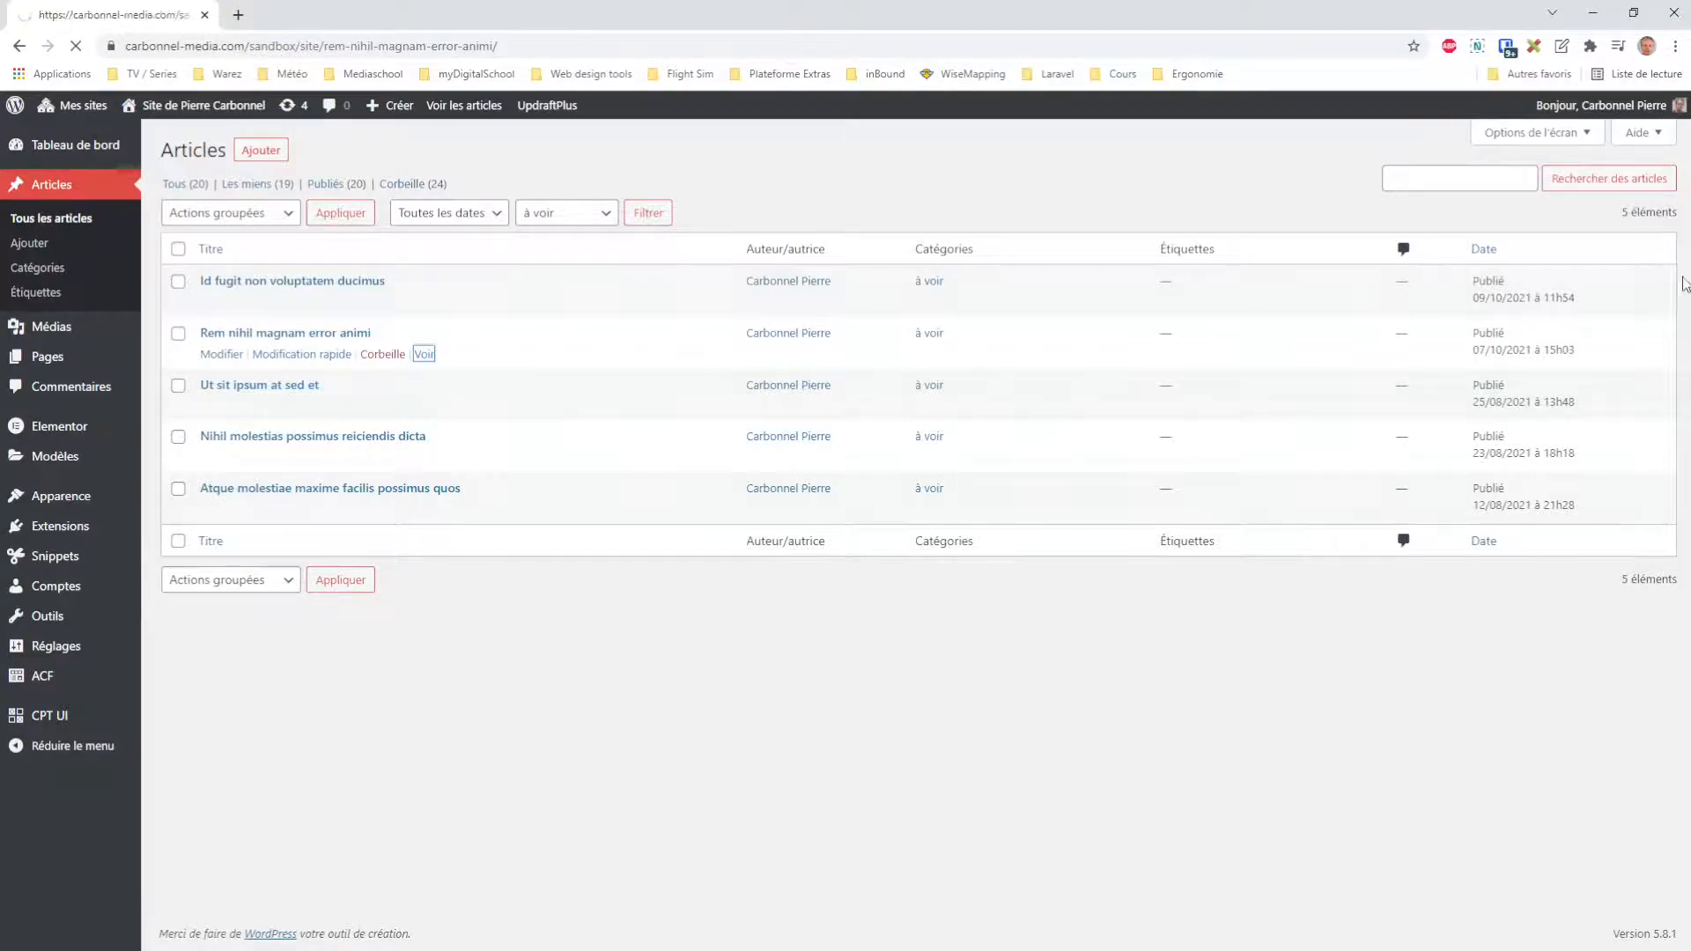
scroll(1671, 441, down, 7)
scroll(1671, 440, down, 8)
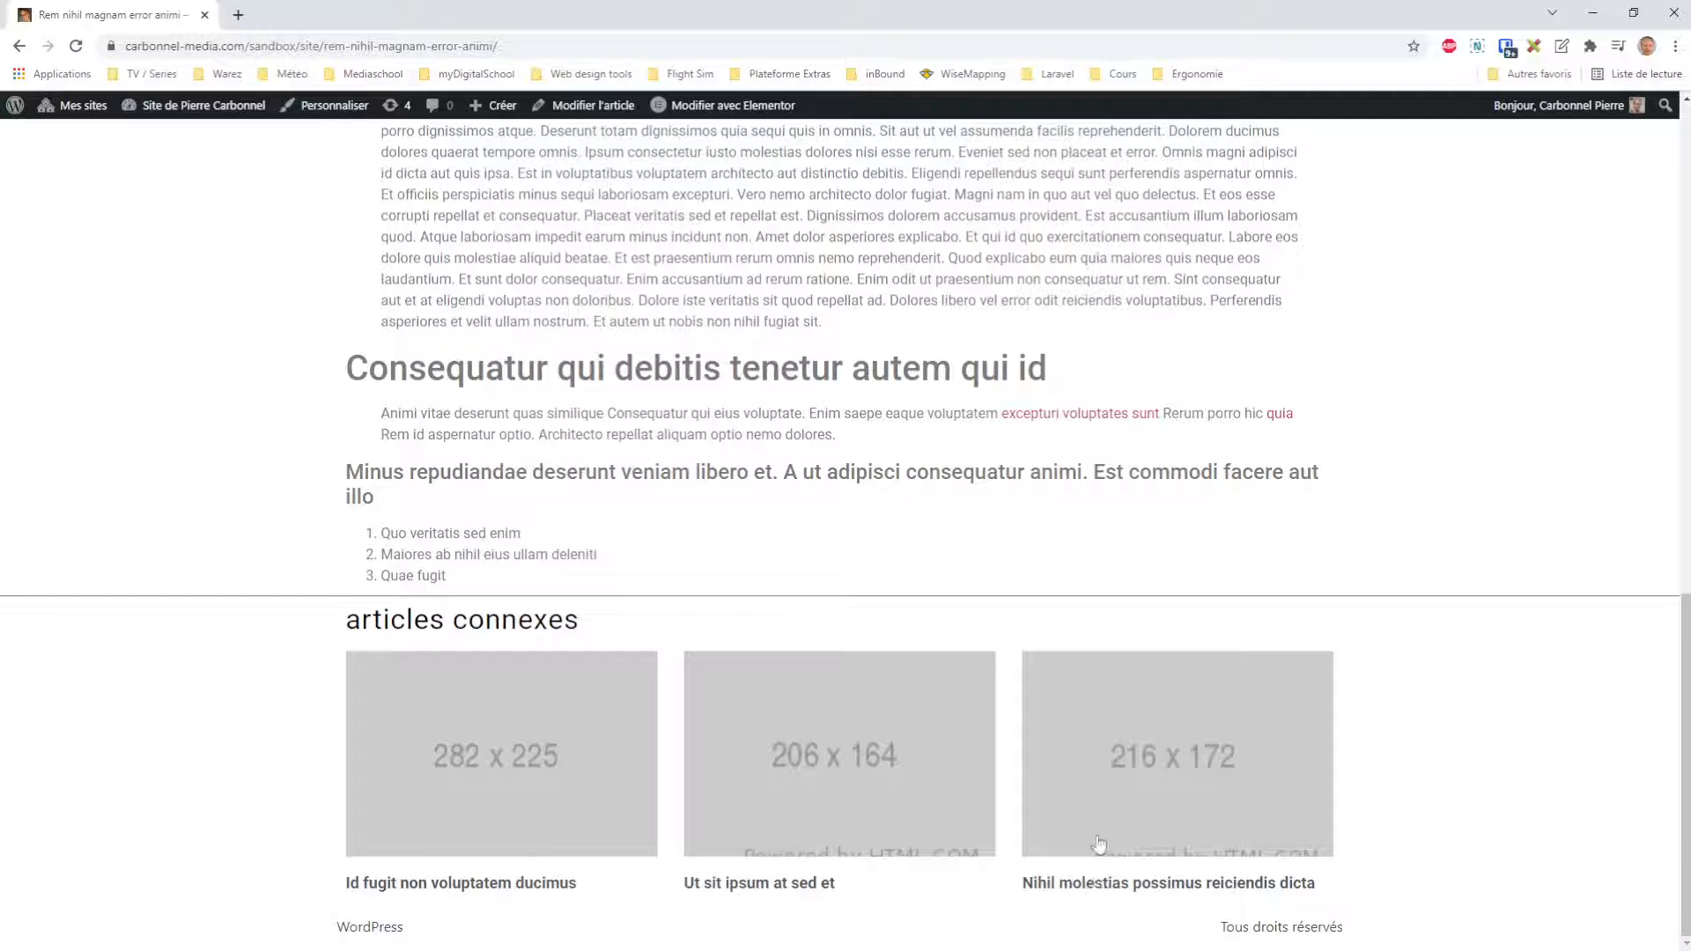
View "Et magni dolor neque placeat sapiente aliquid" from the actualité category and examine its articles connexes section
mouse_move(195, 109)
click(187, 139)
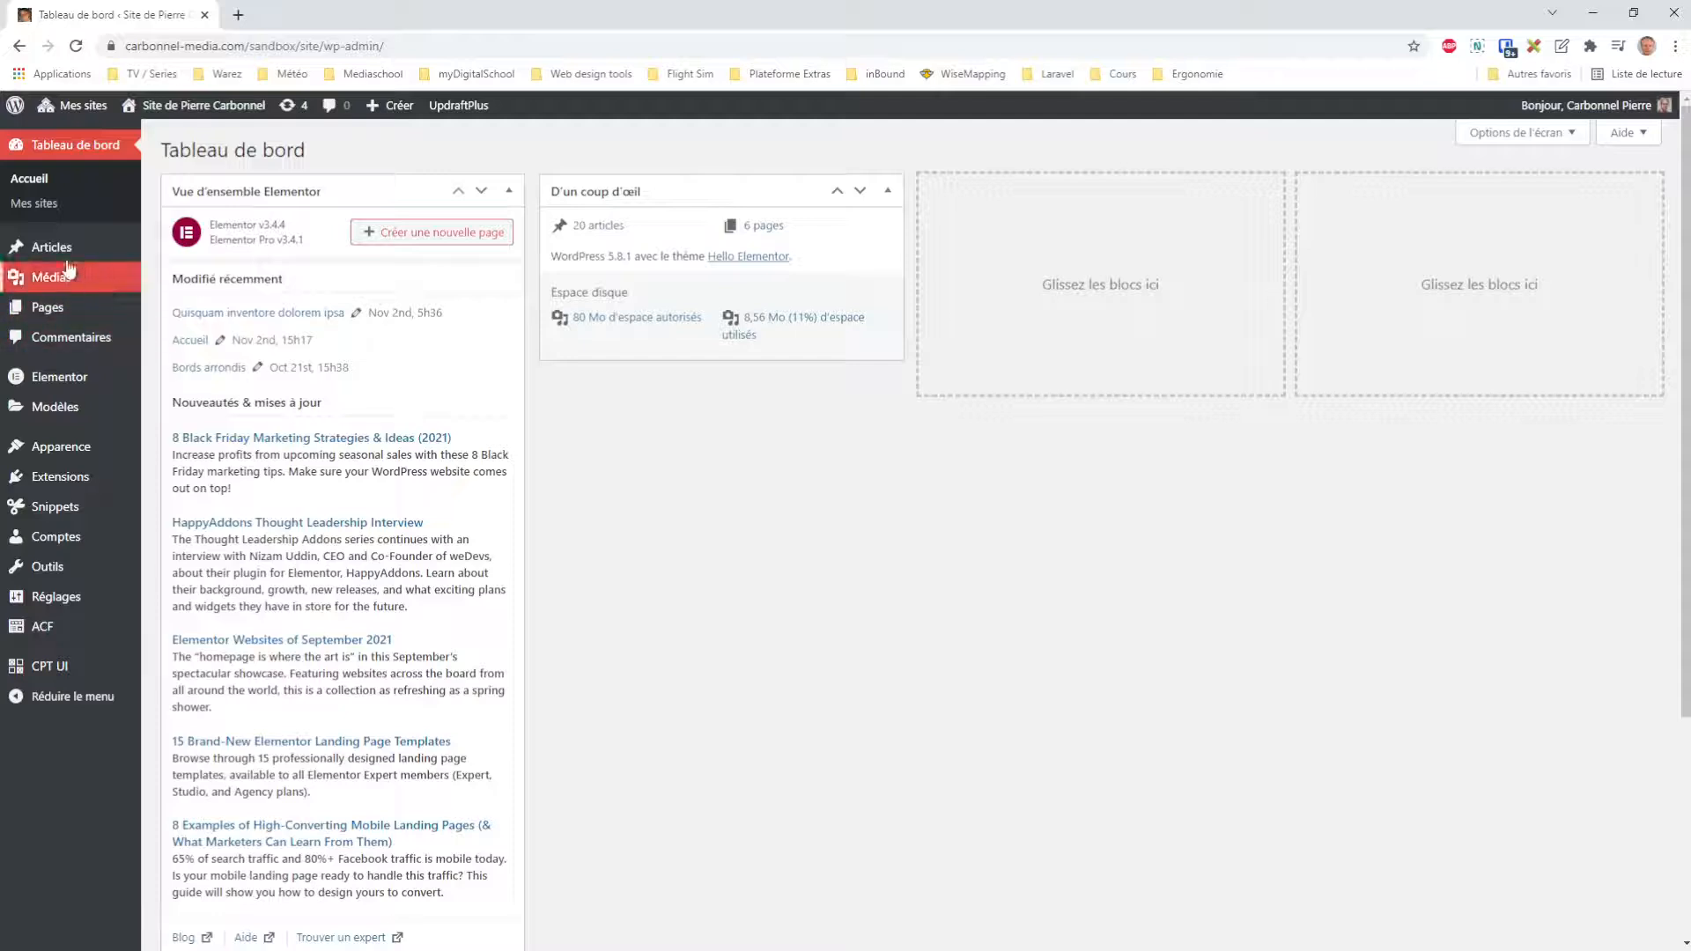
mouse_move(70, 256)
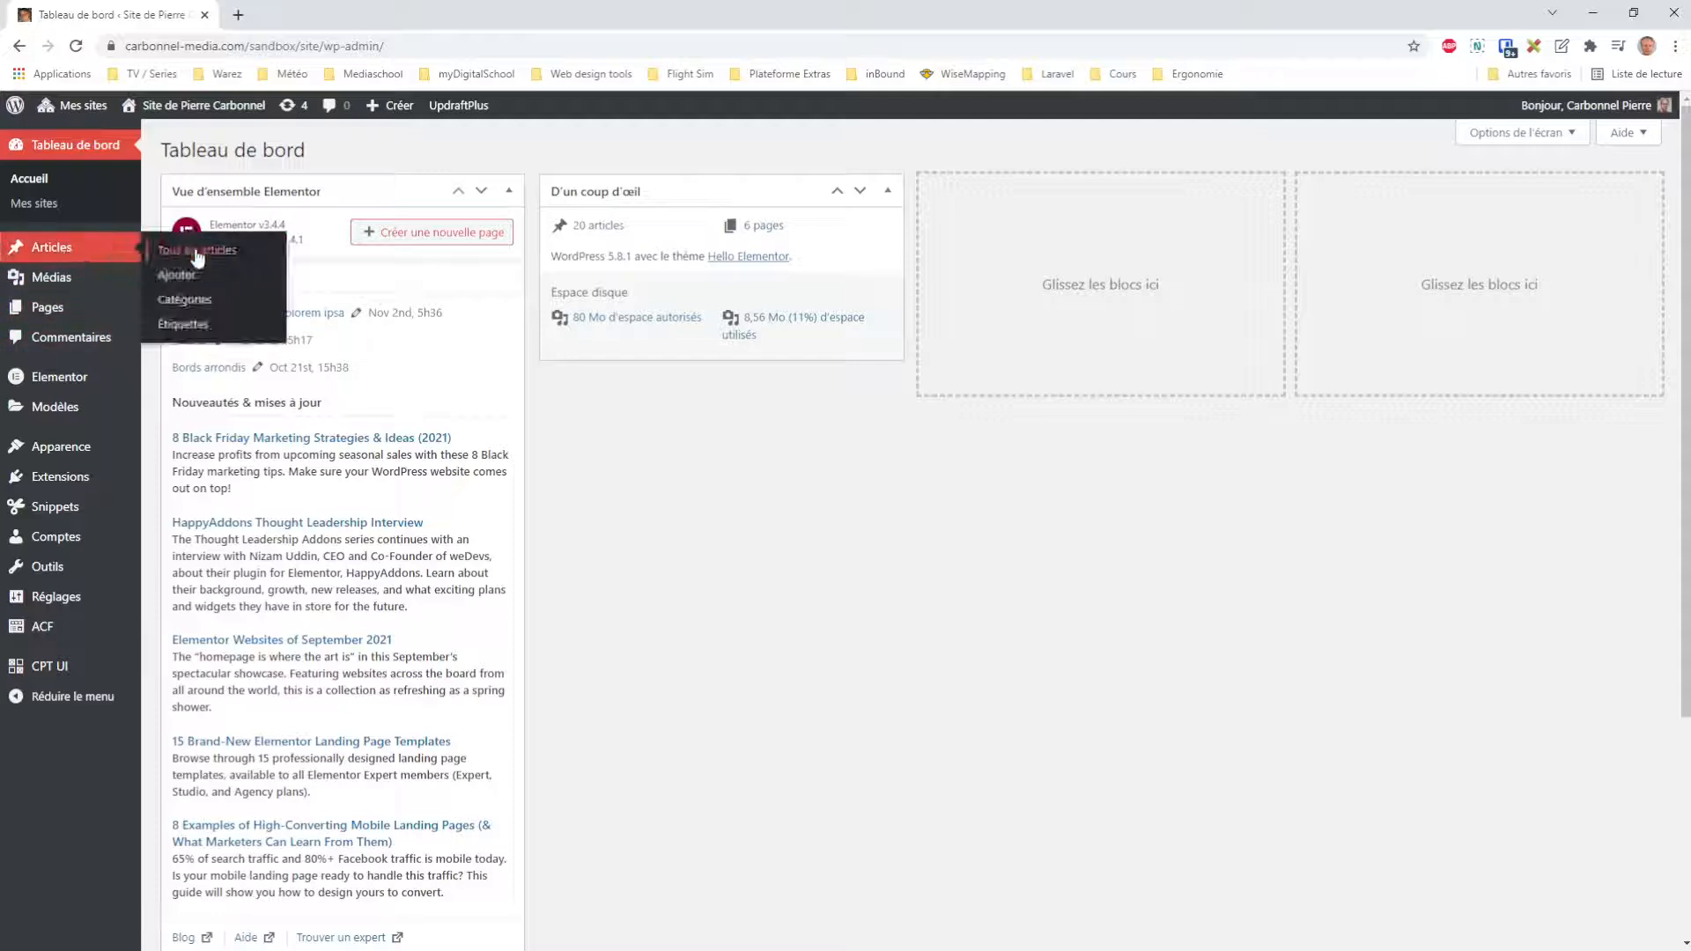
click(197, 253)
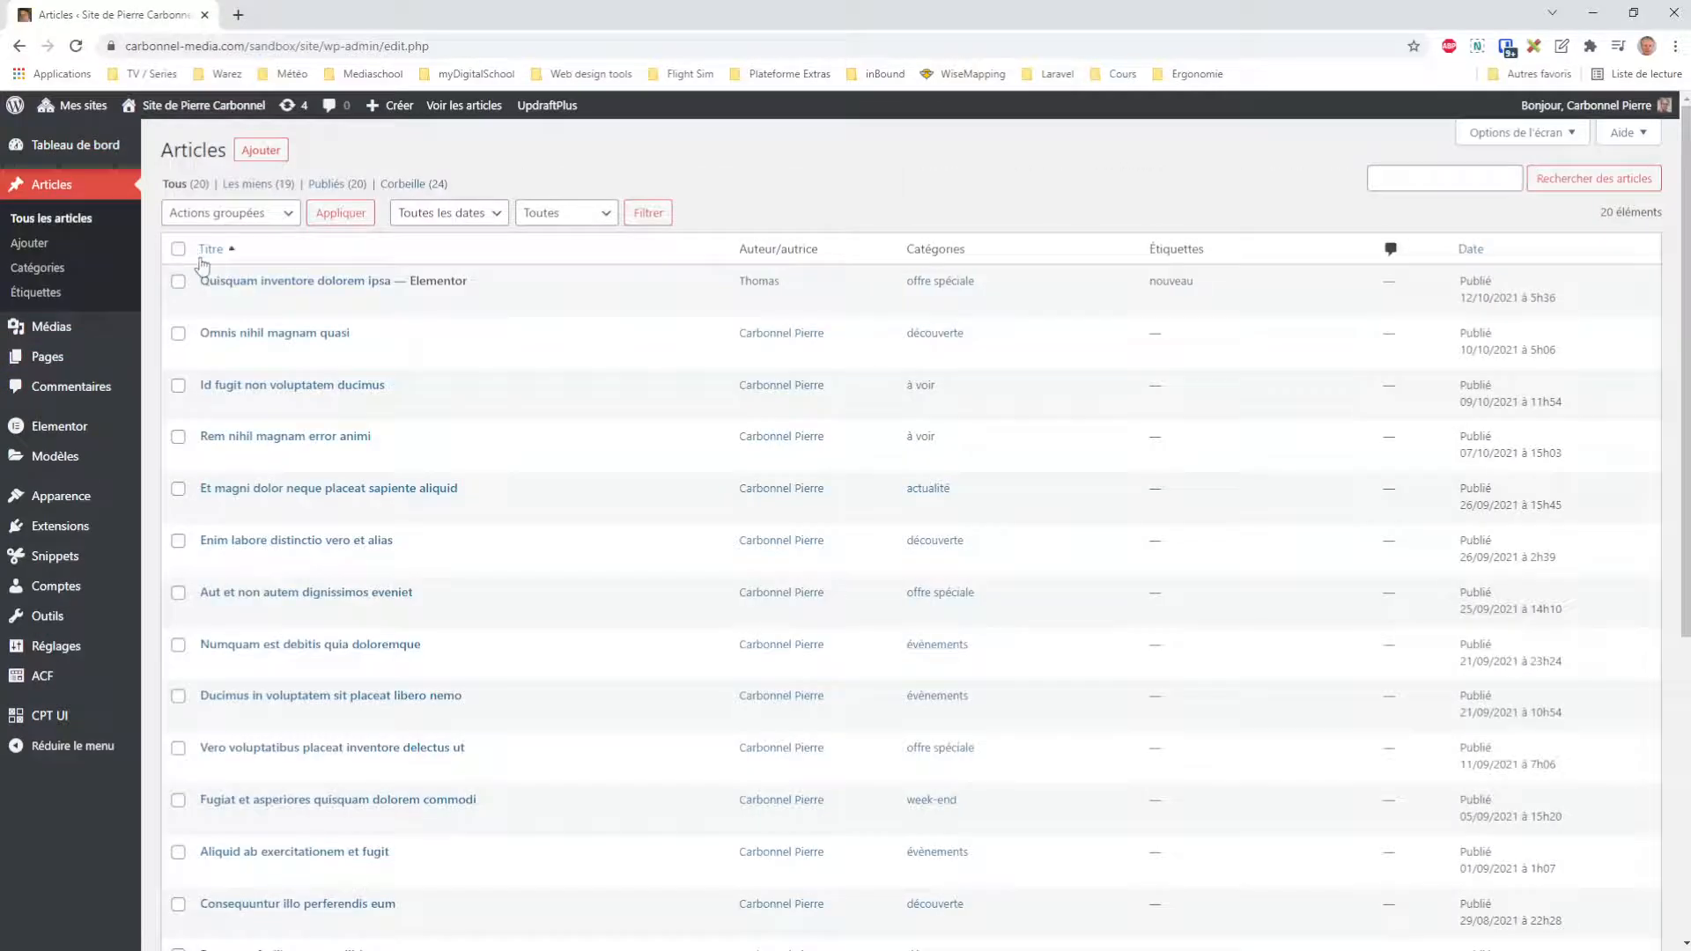
click(31, 269)
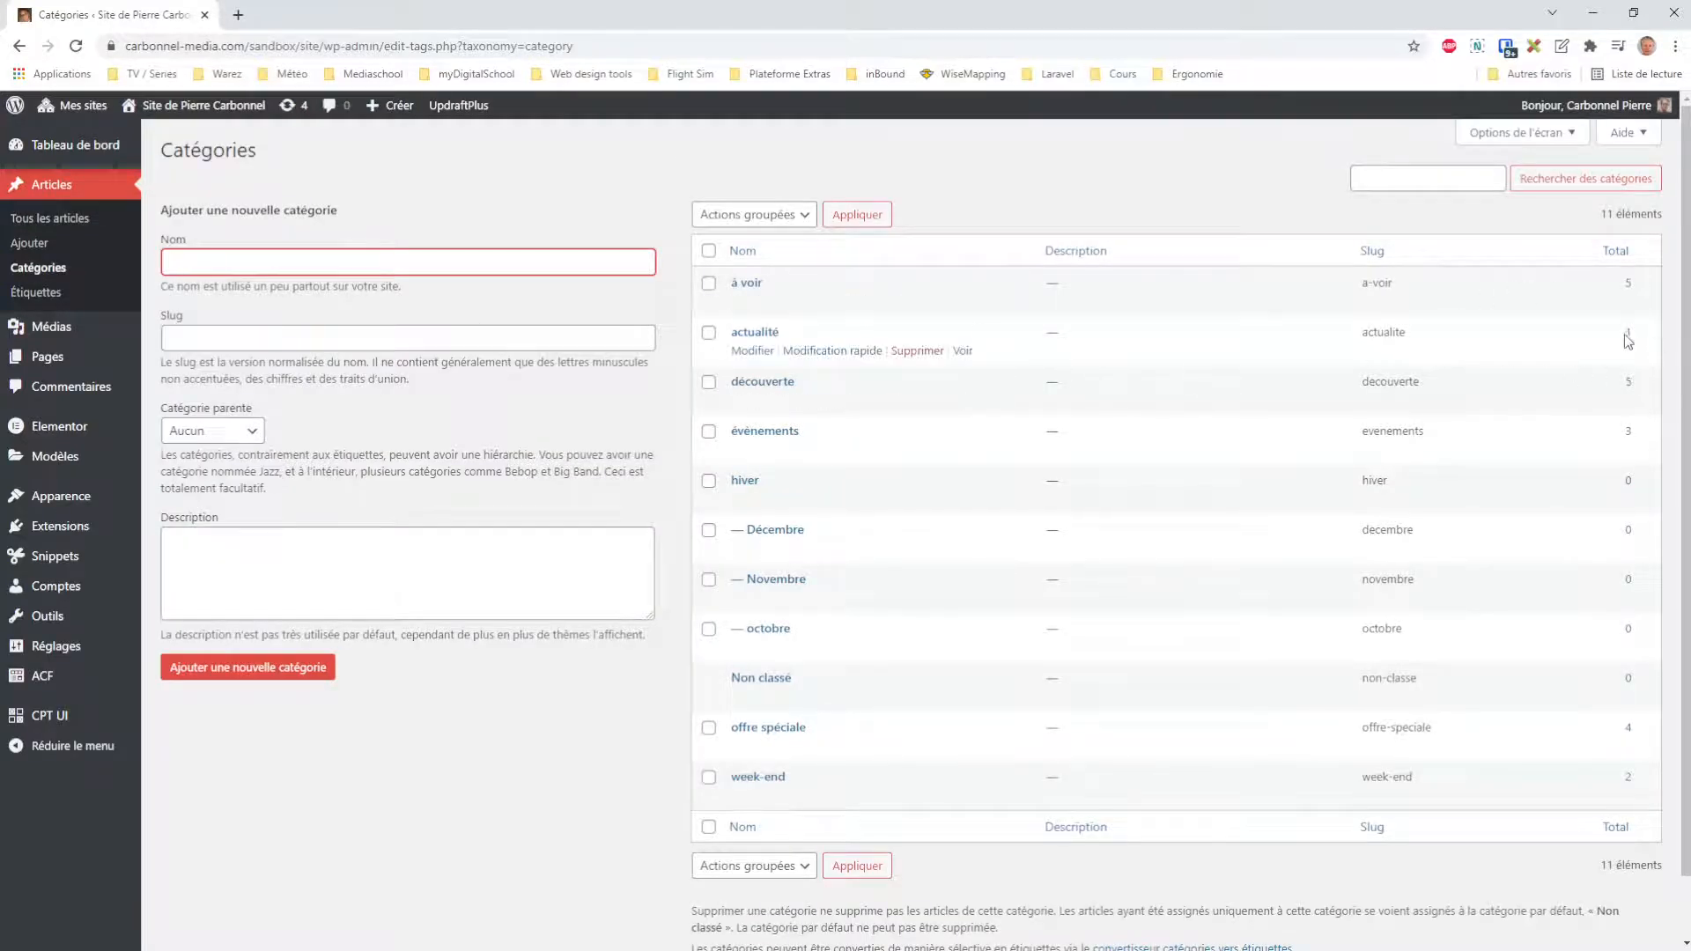
click(1629, 333)
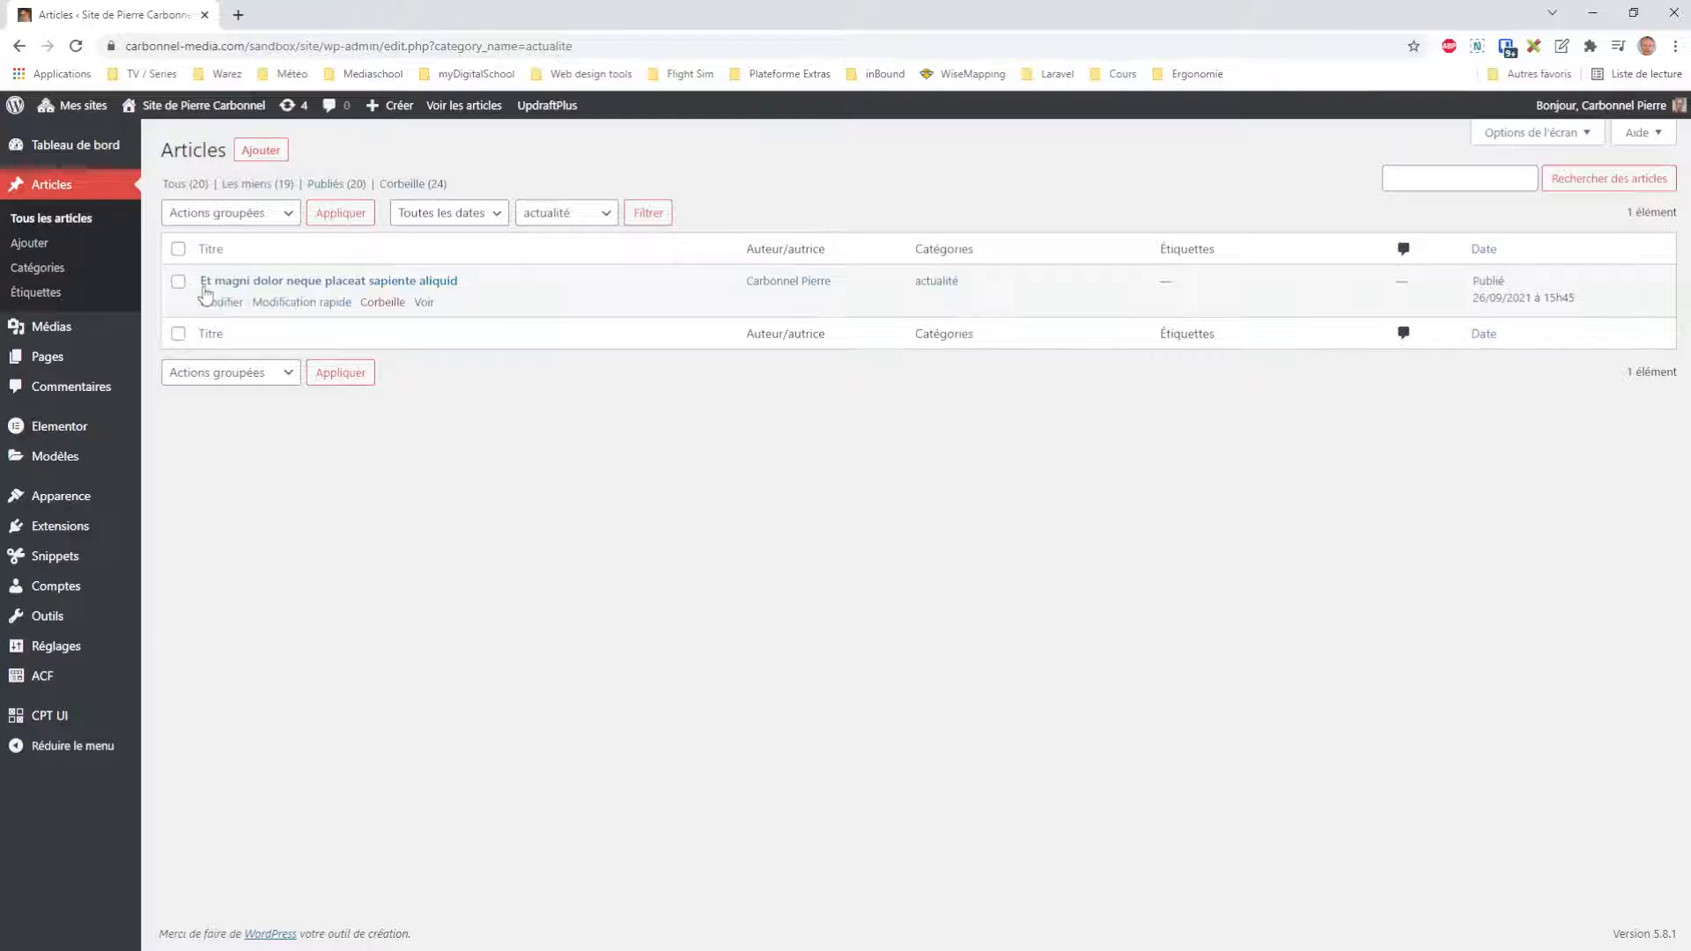
click(424, 303)
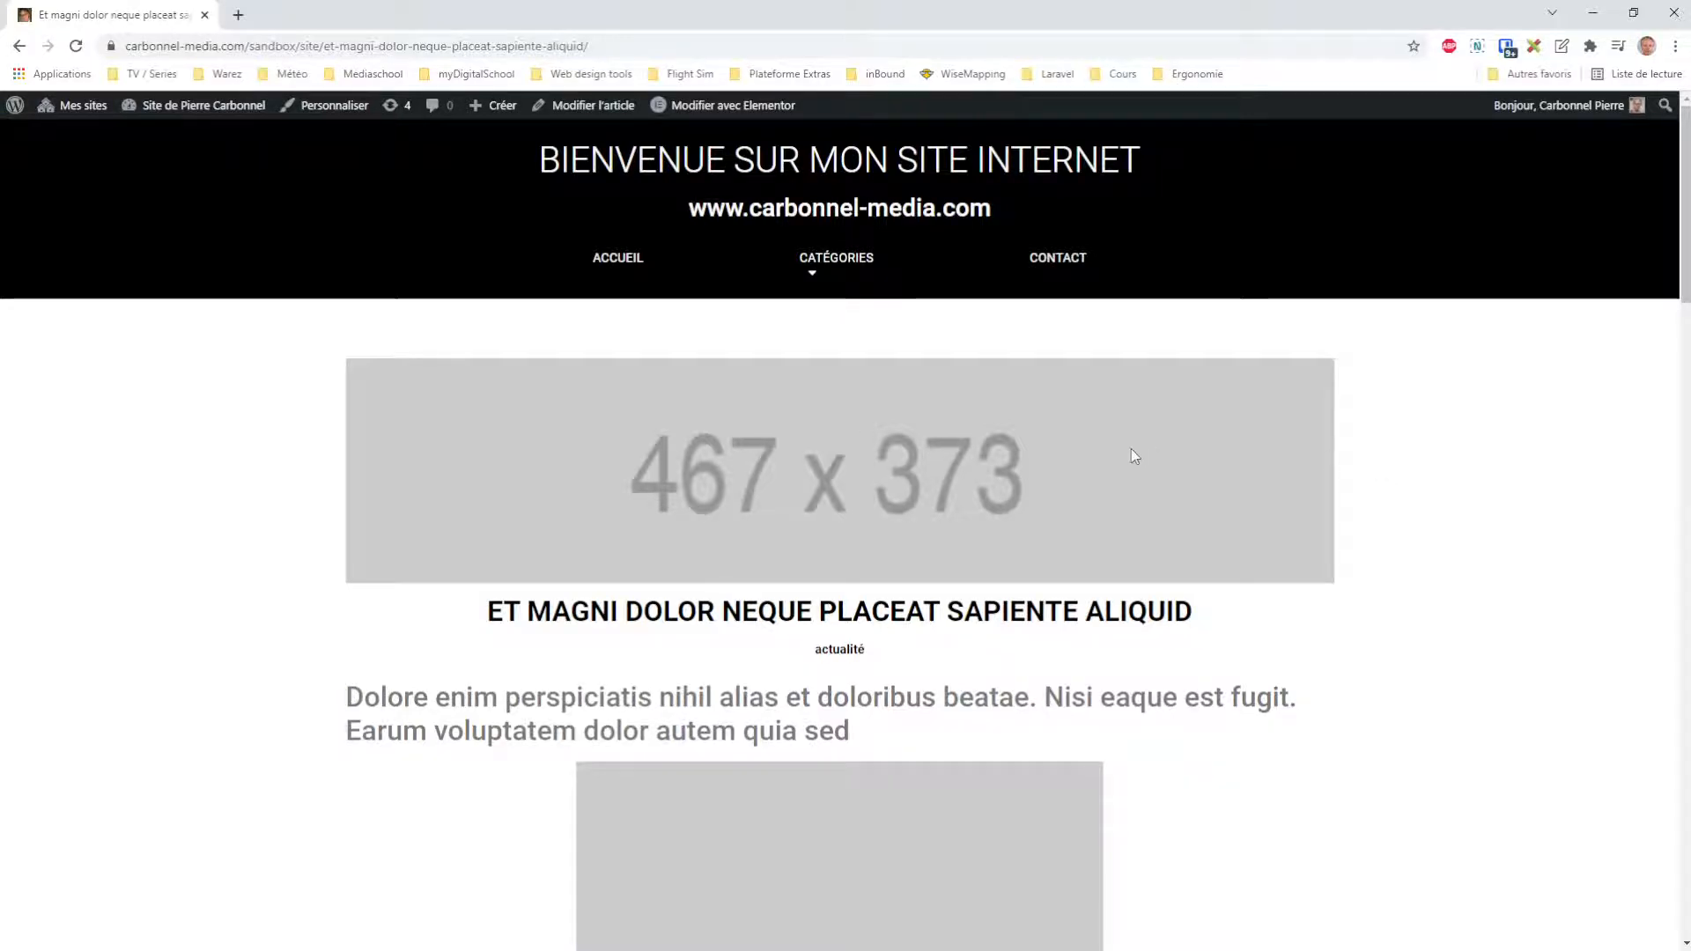
drag(1684, 268, 1649, 916)
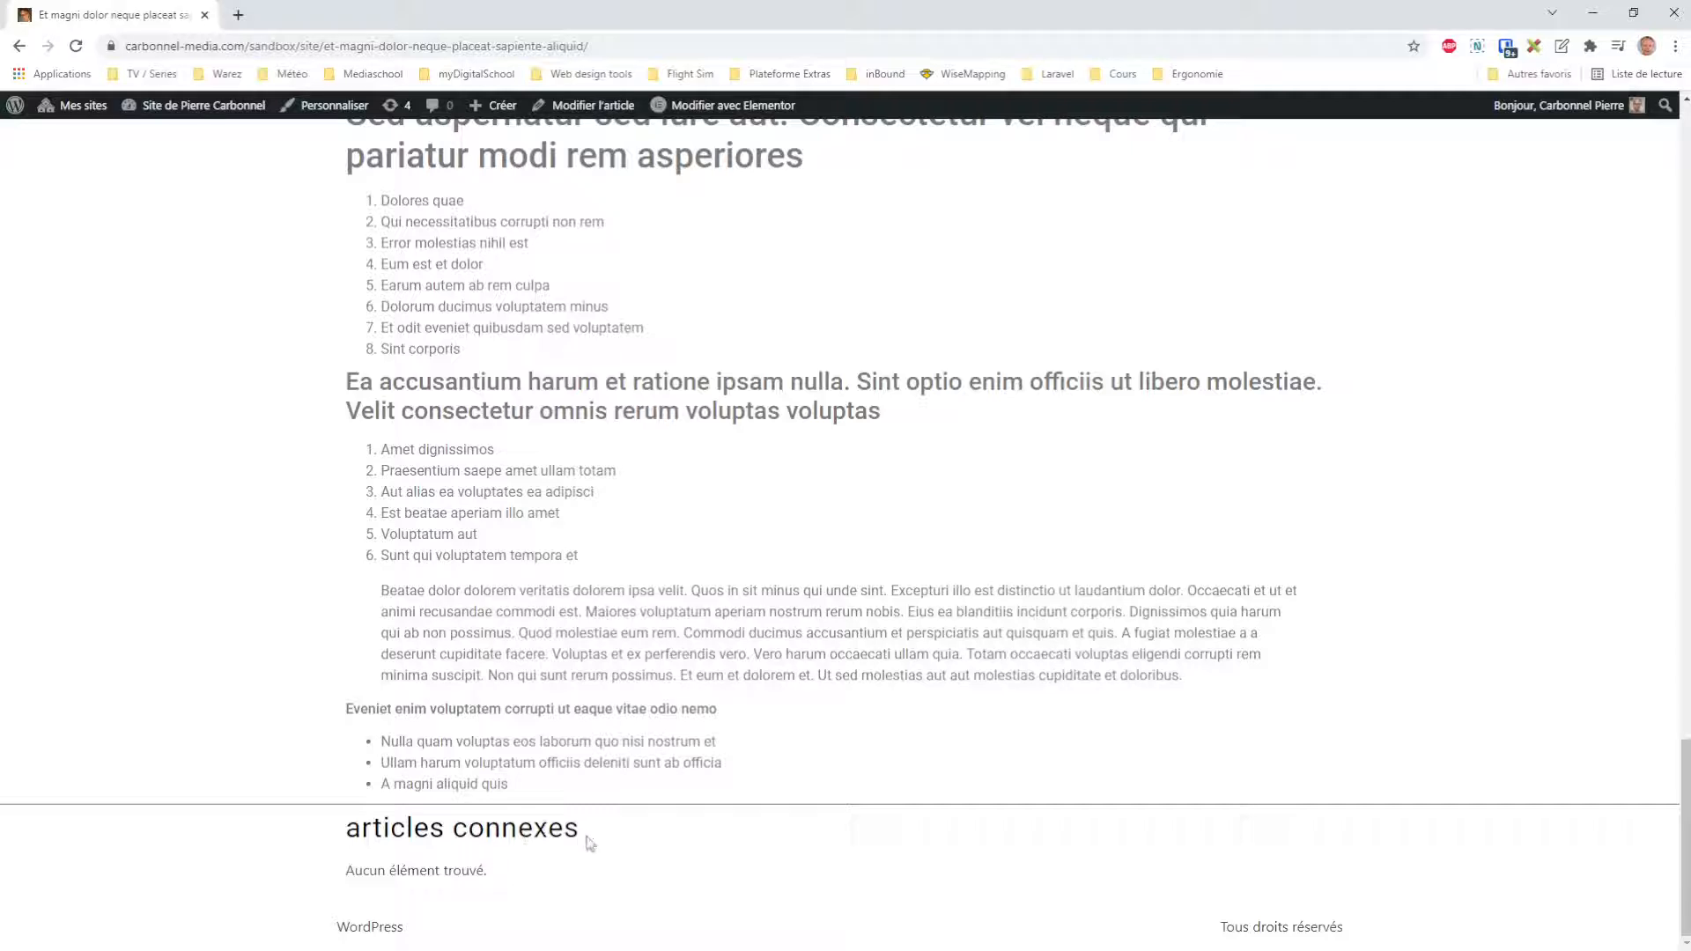
drag(487, 876, 345, 878)
drag(504, 881, 345, 879)
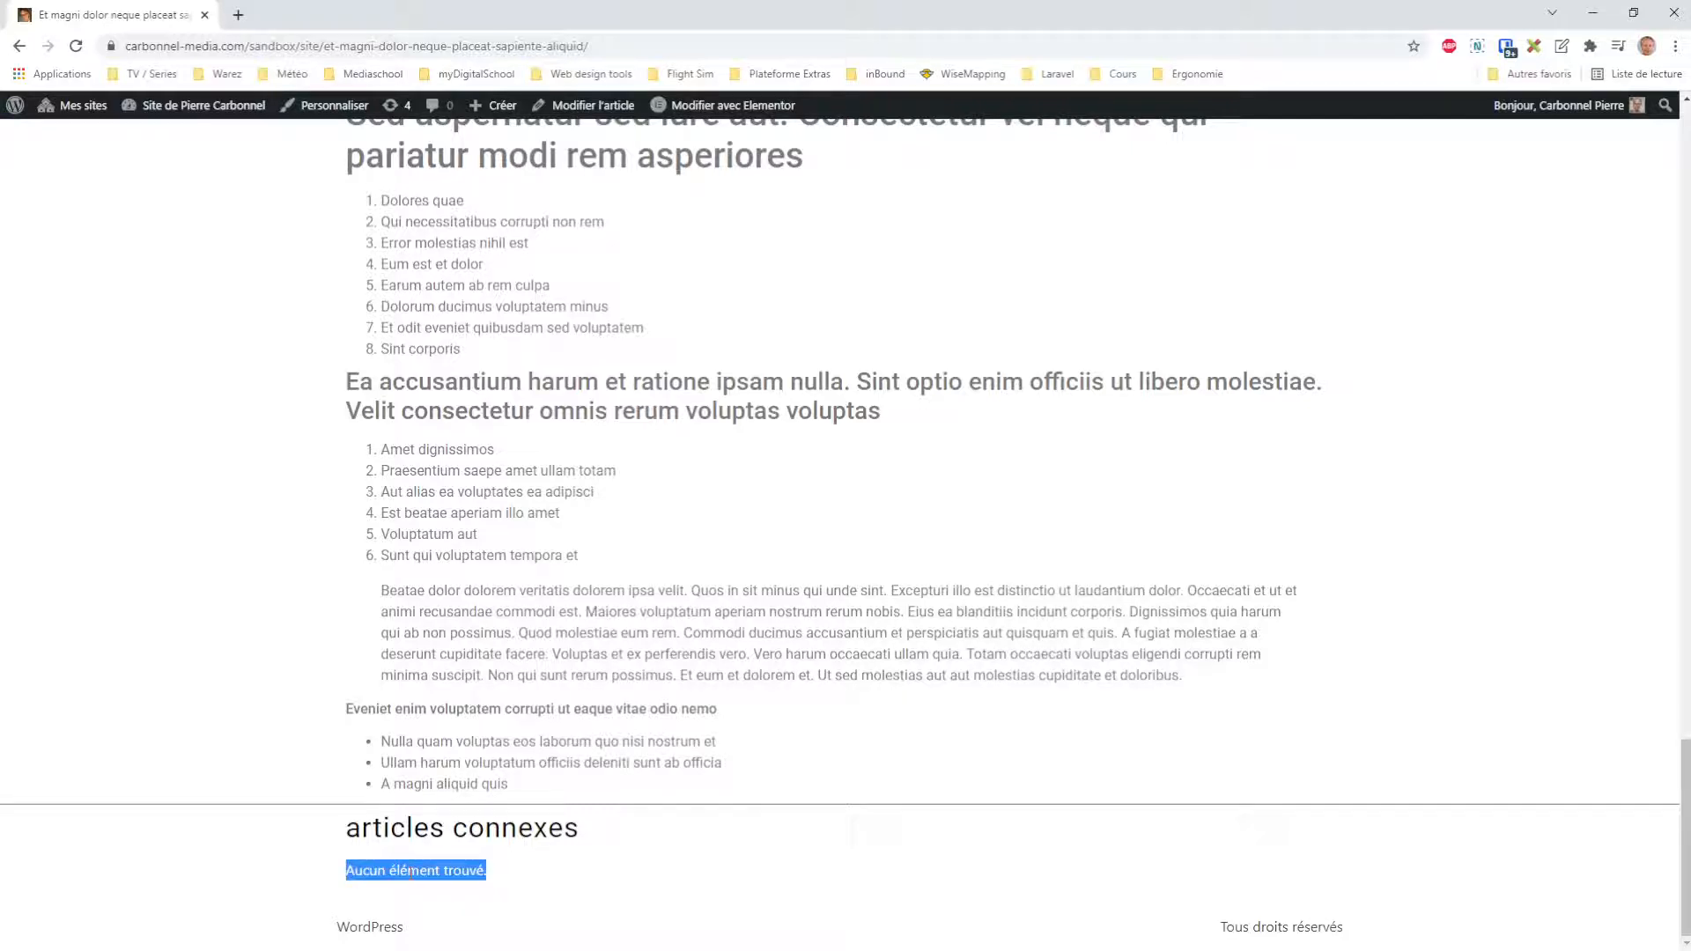
click(455, 876)
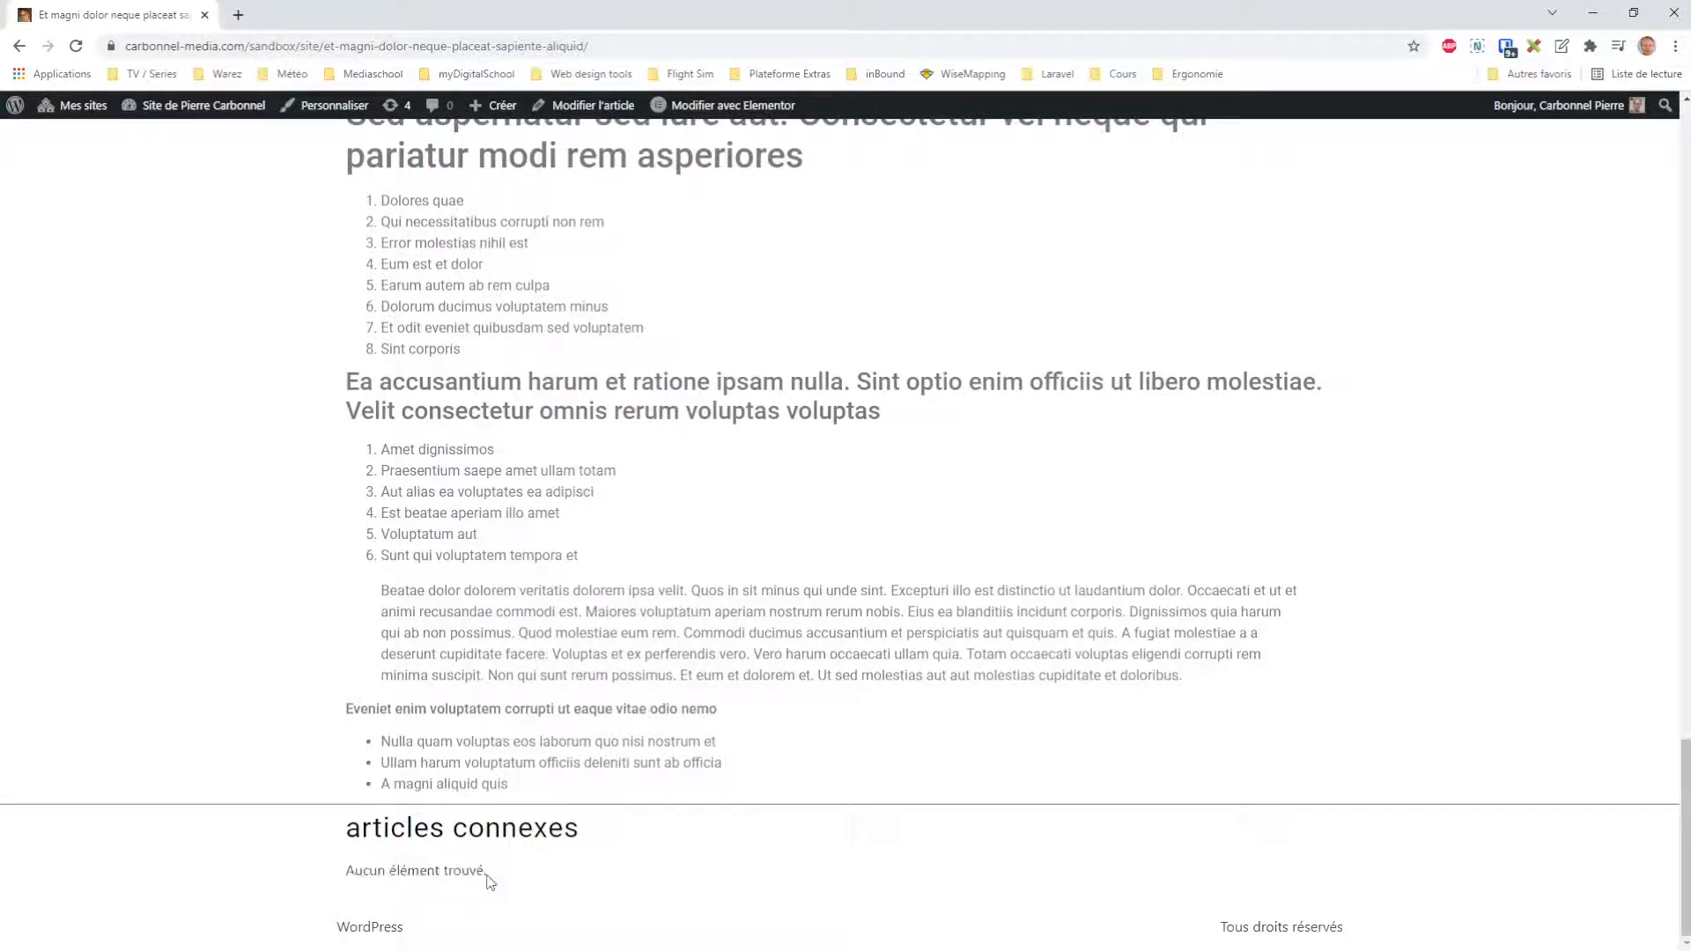
Deactivate the "No related posts fallback" snippet from the site's dashboard
mouse_move(199, 106)
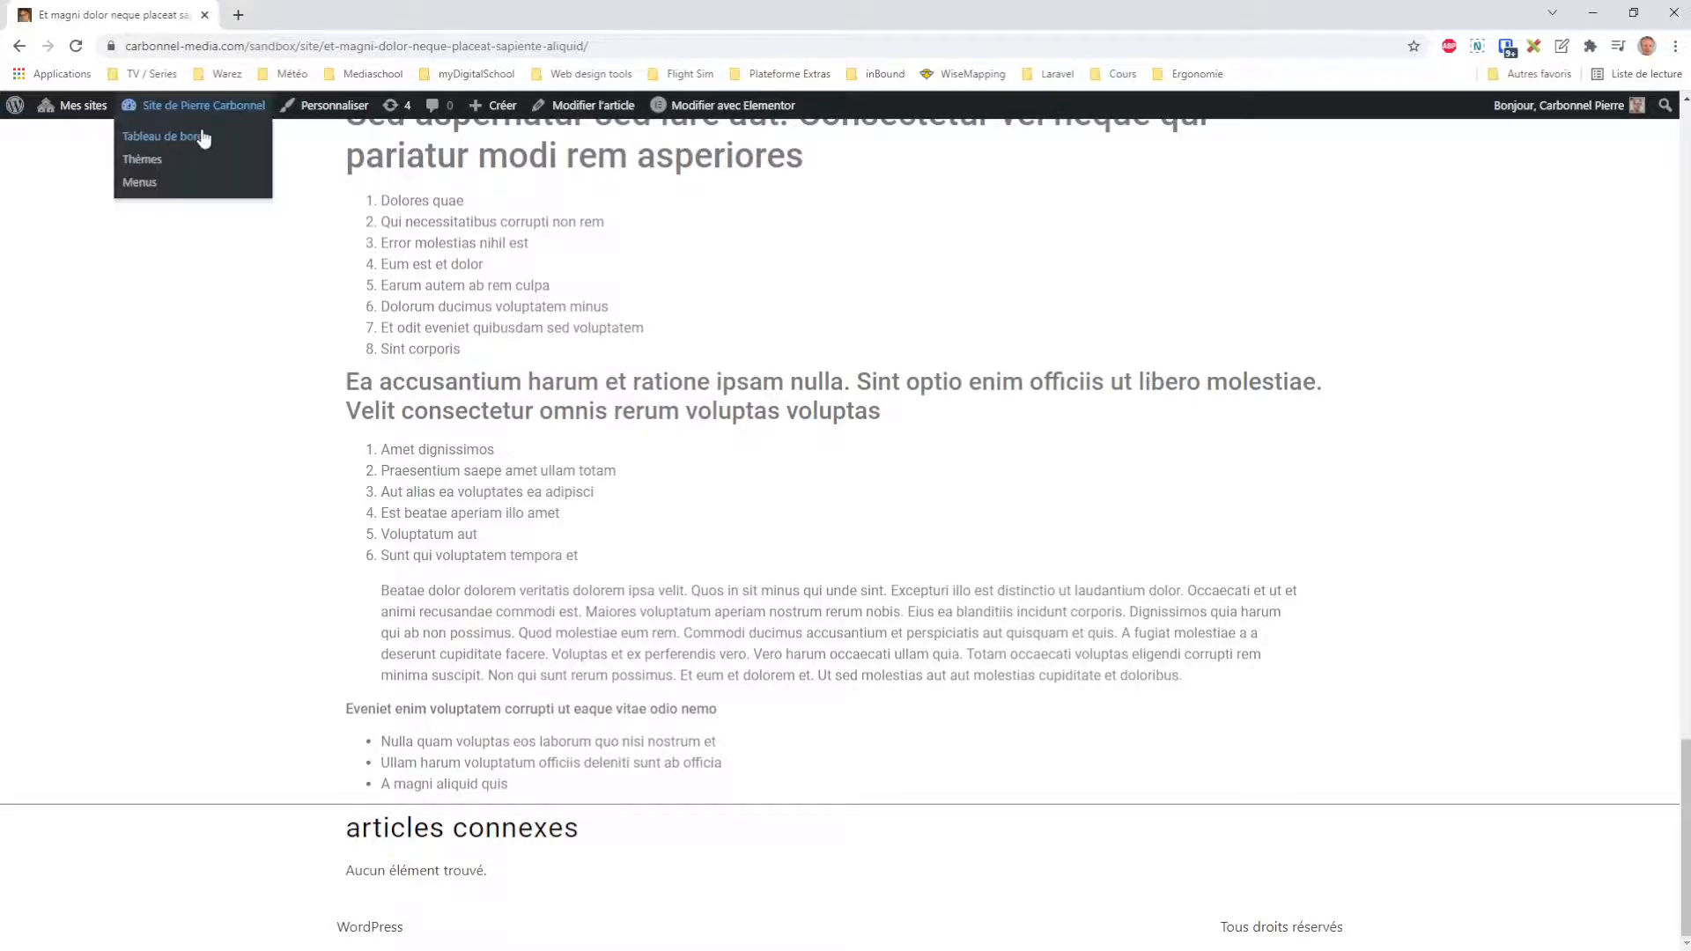
click(200, 137)
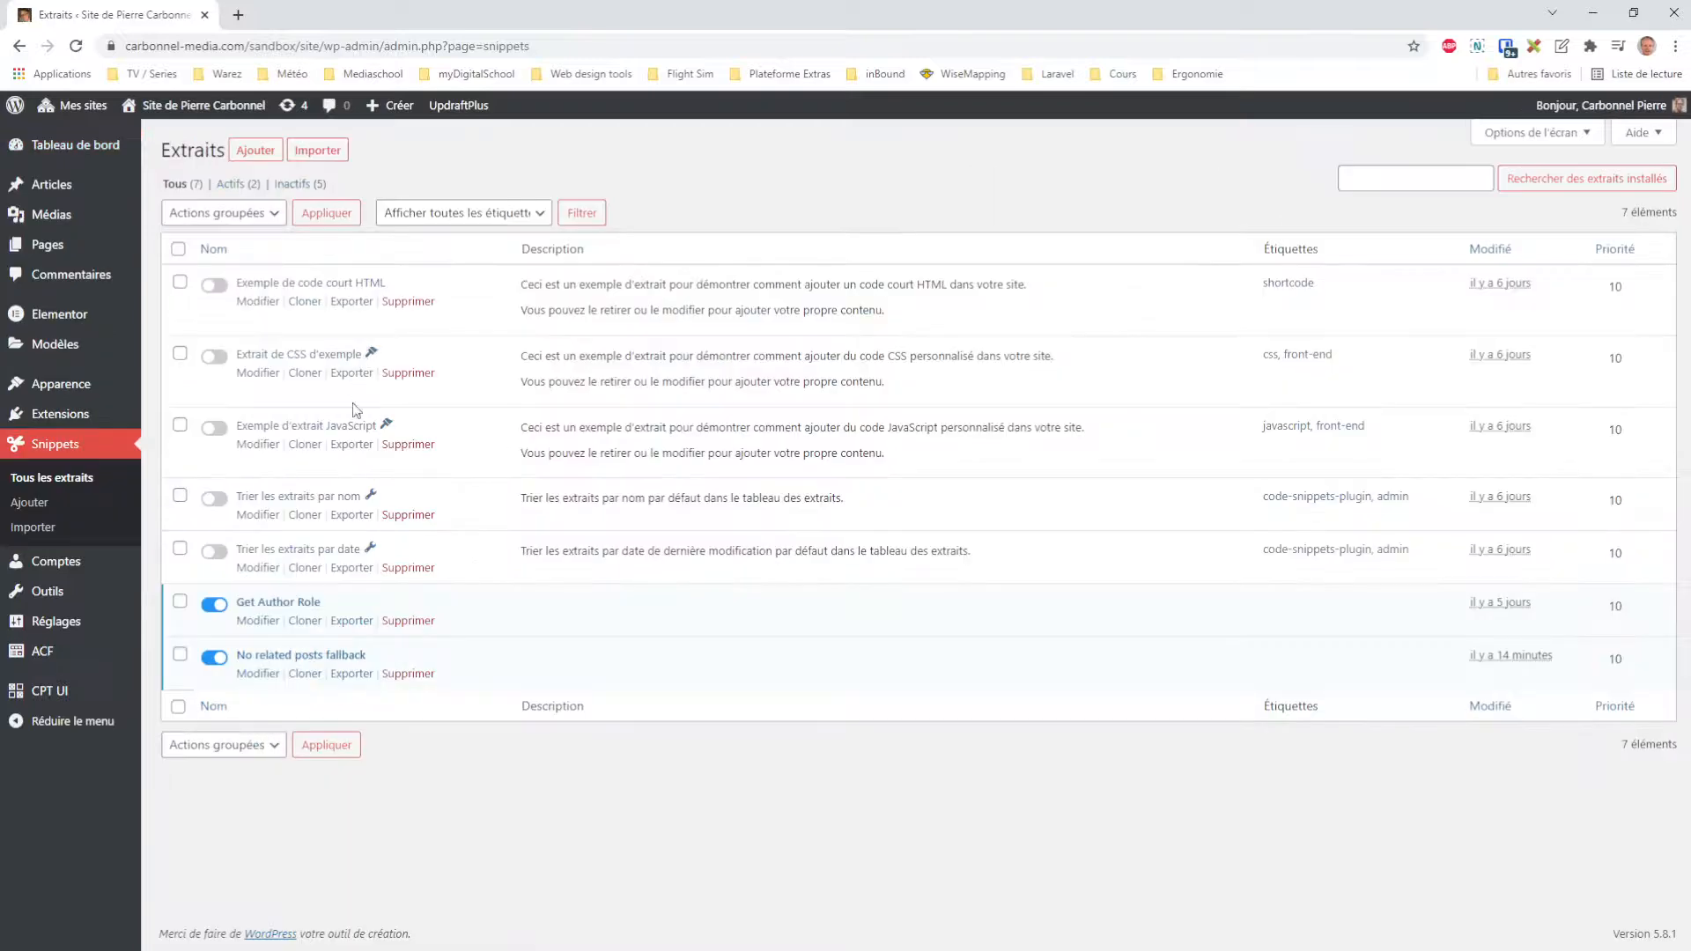
click(212, 659)
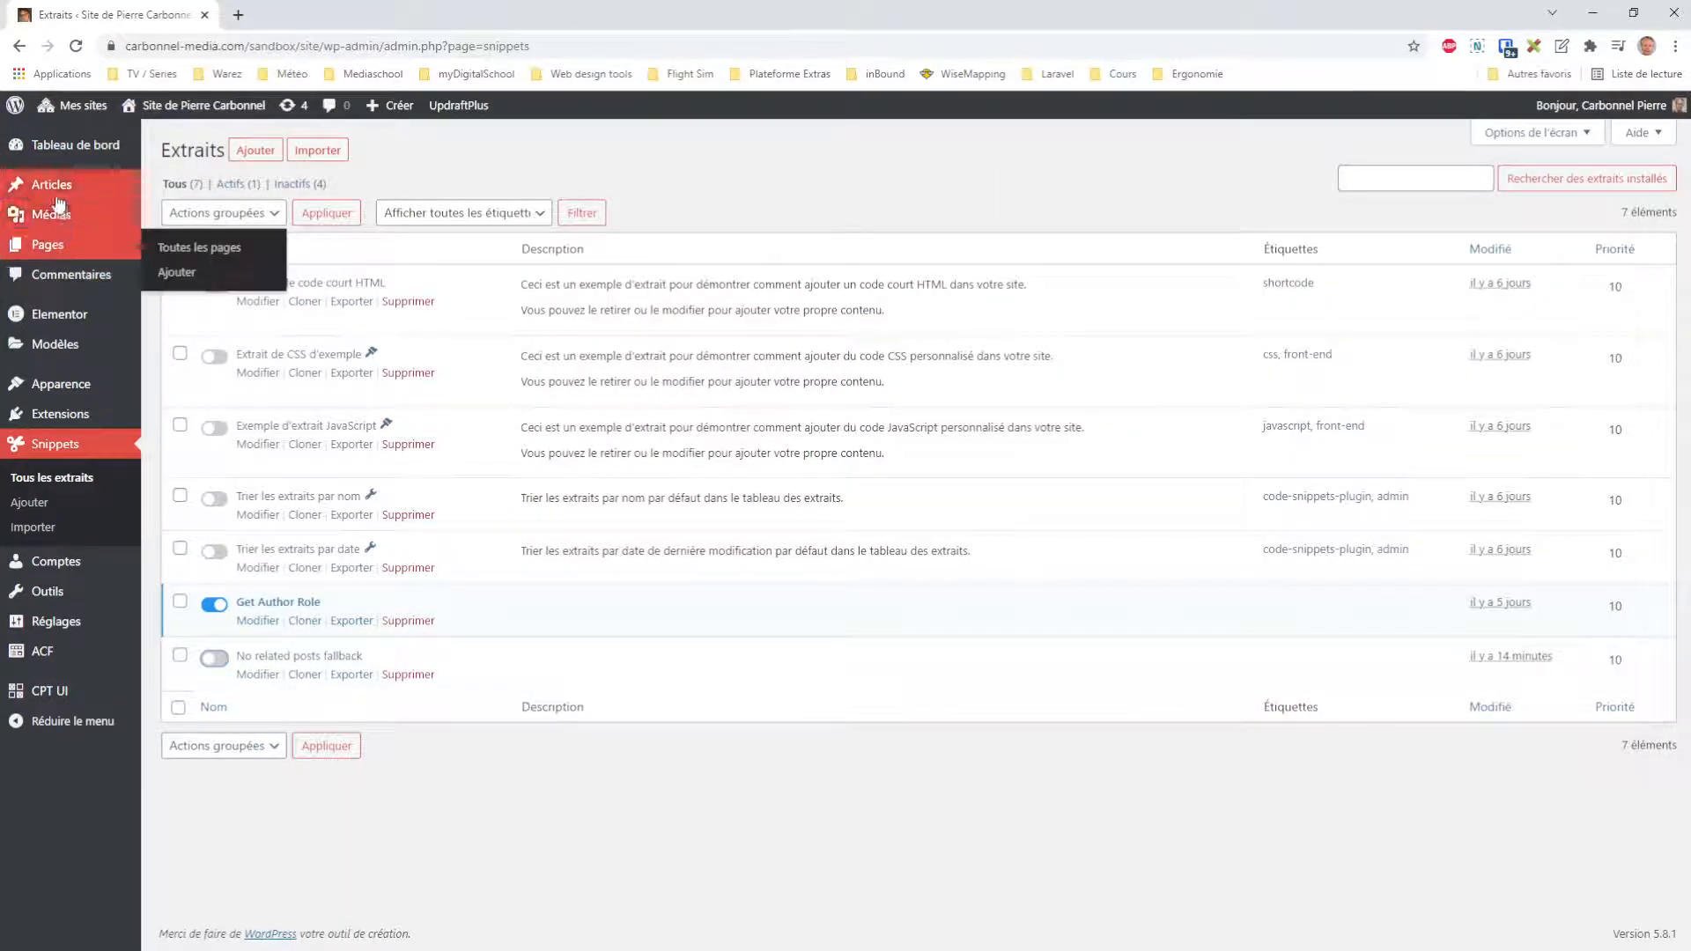
View the actualité category's article "Et magni dolor neque placeat sapiente aliquid" and examine its articles connexes section
click(202, 187)
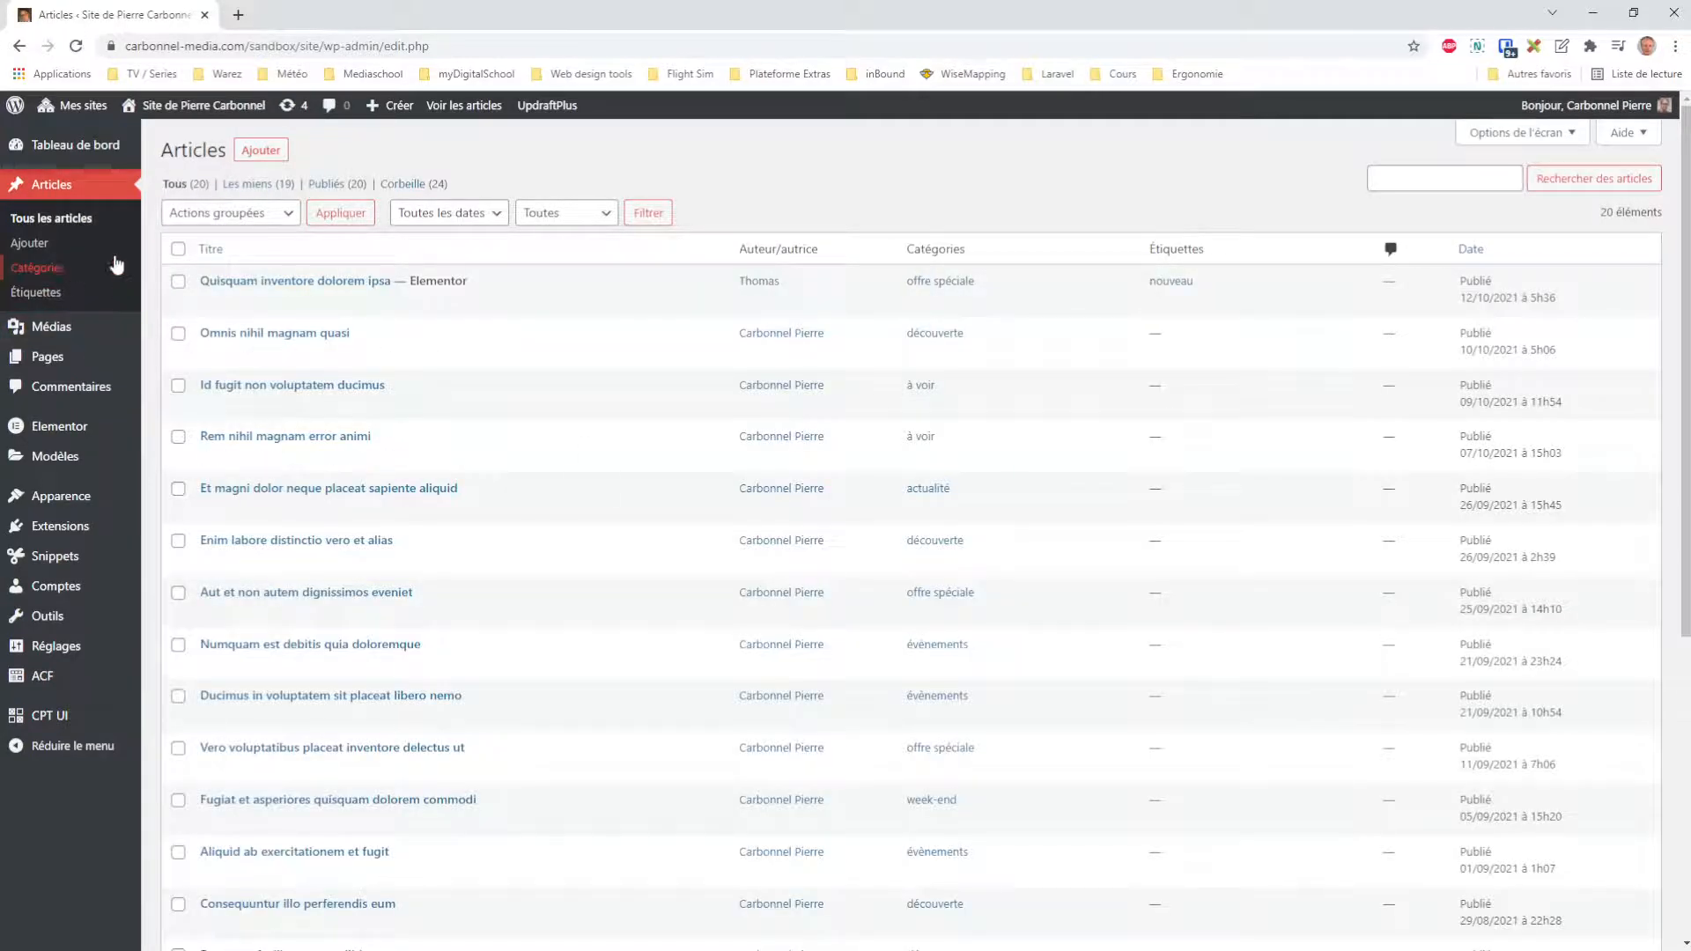
click(40, 267)
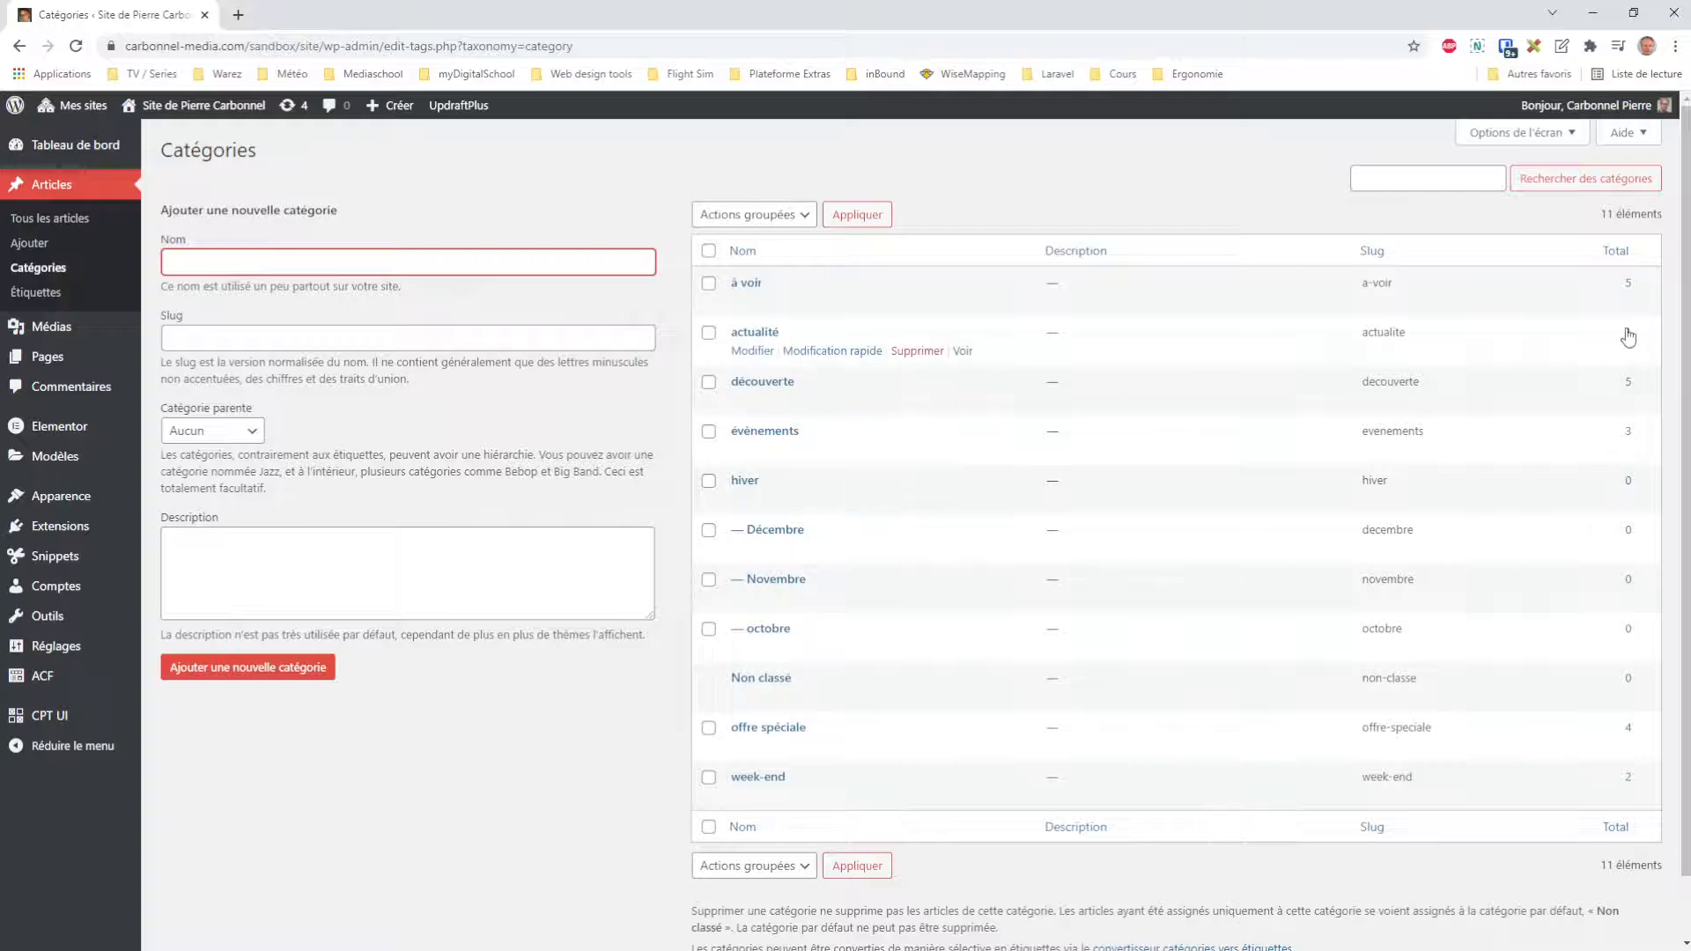
click(962, 351)
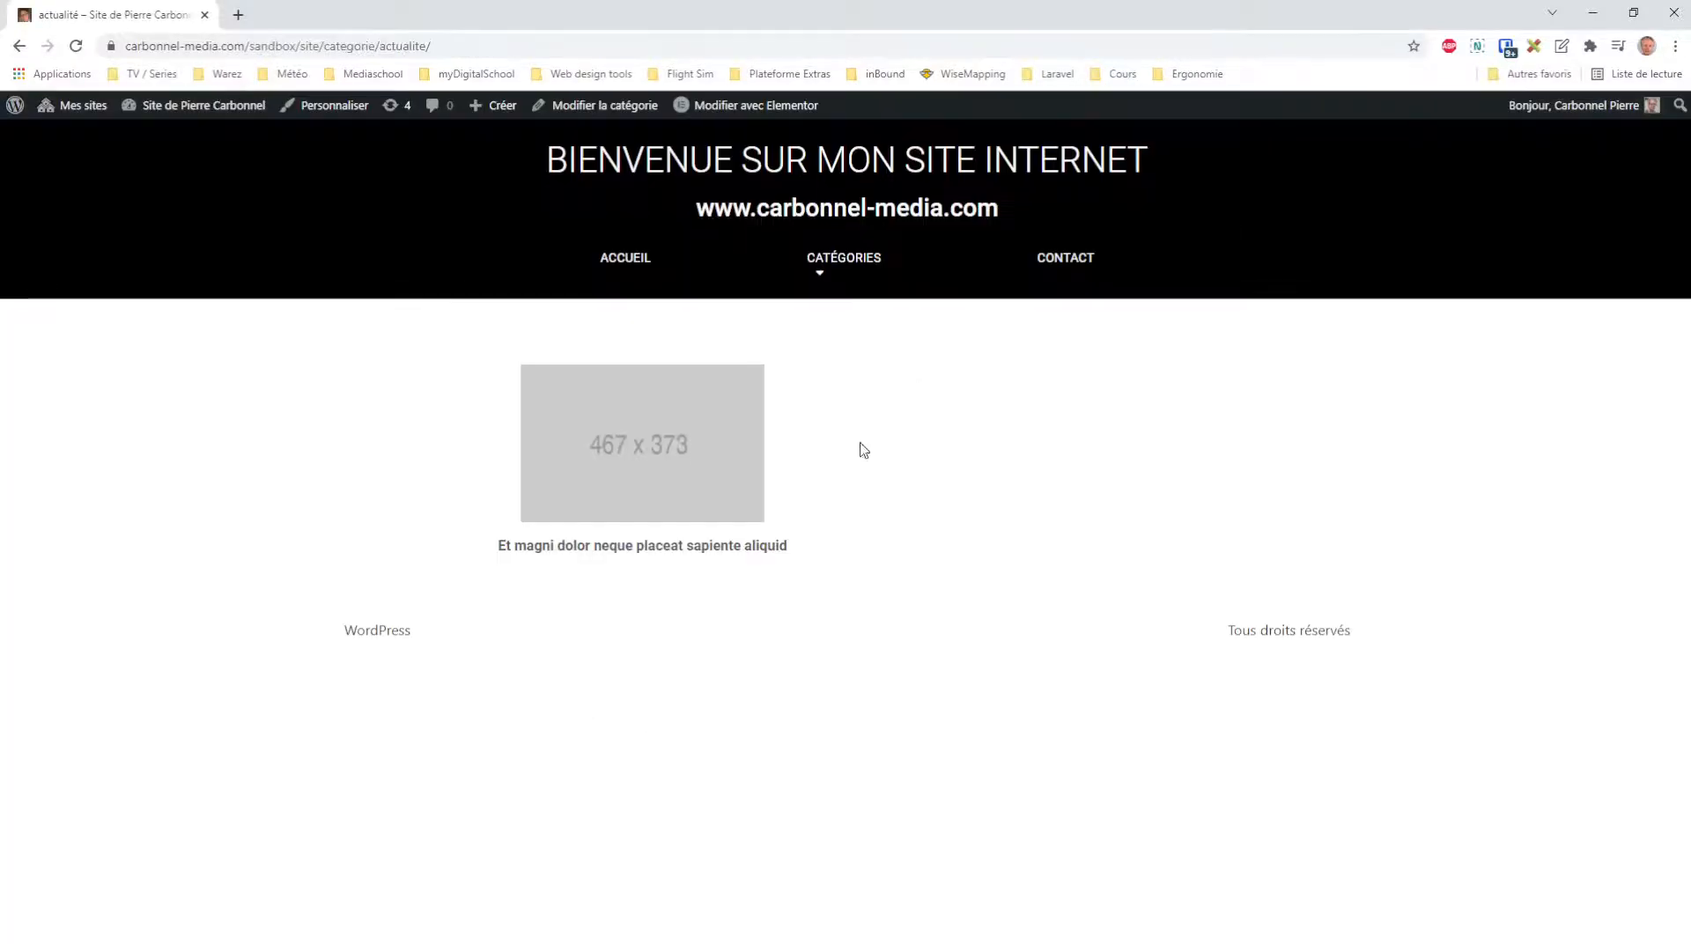
click(670, 553)
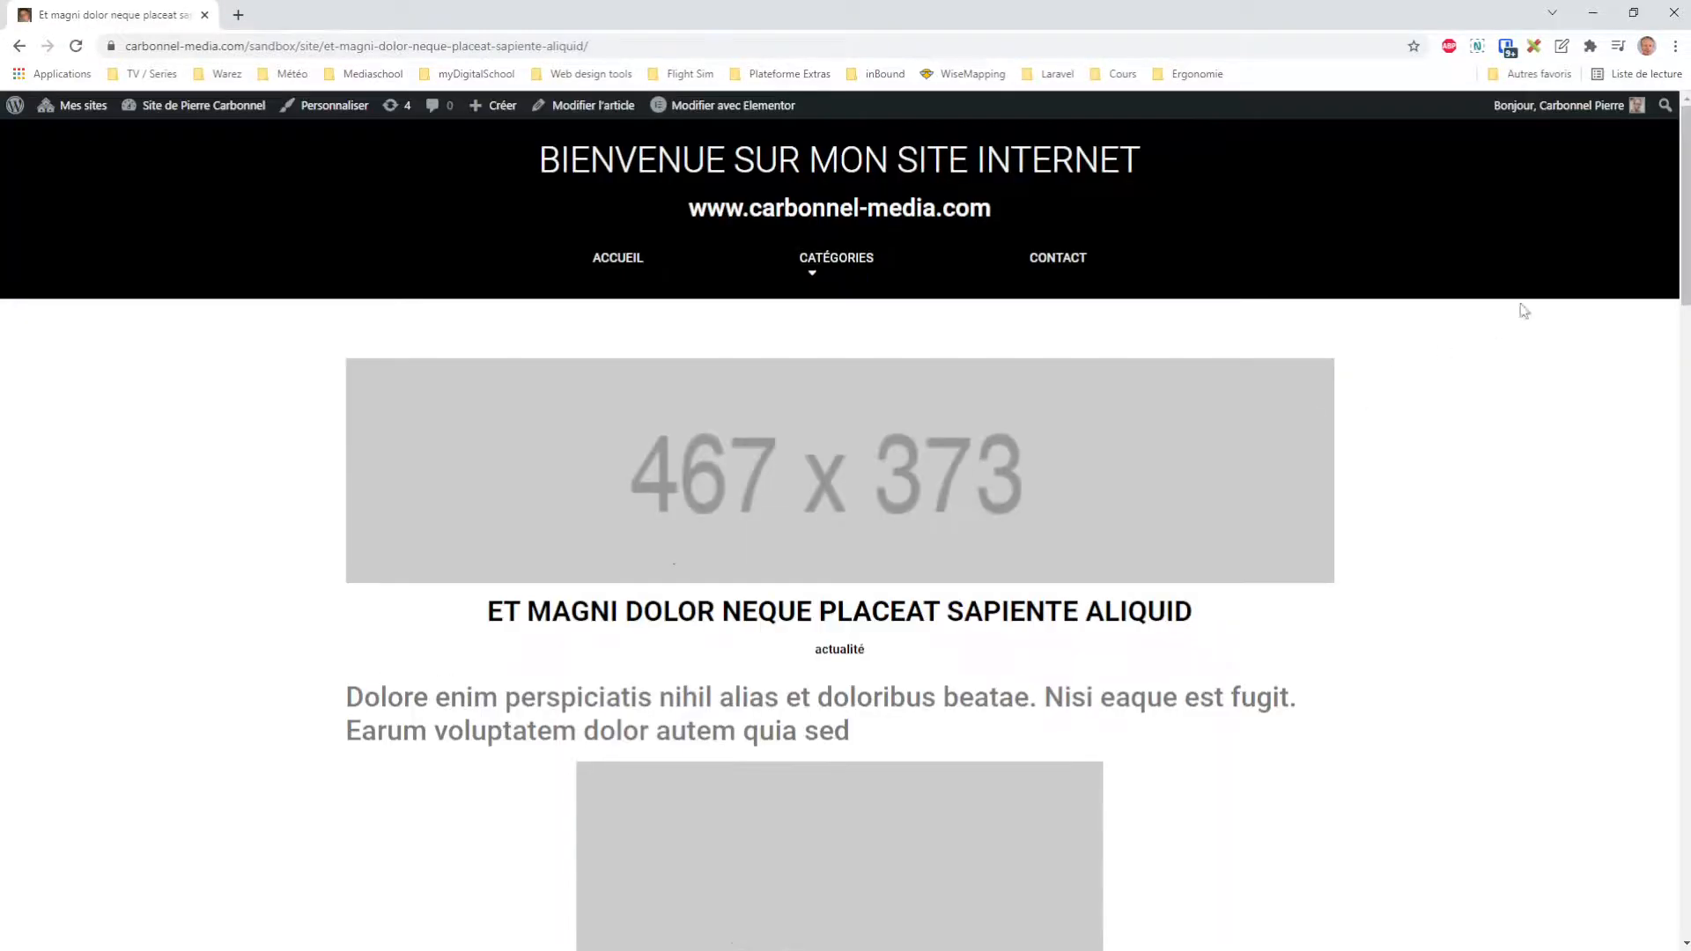
scroll(1683, 238, down, 5)
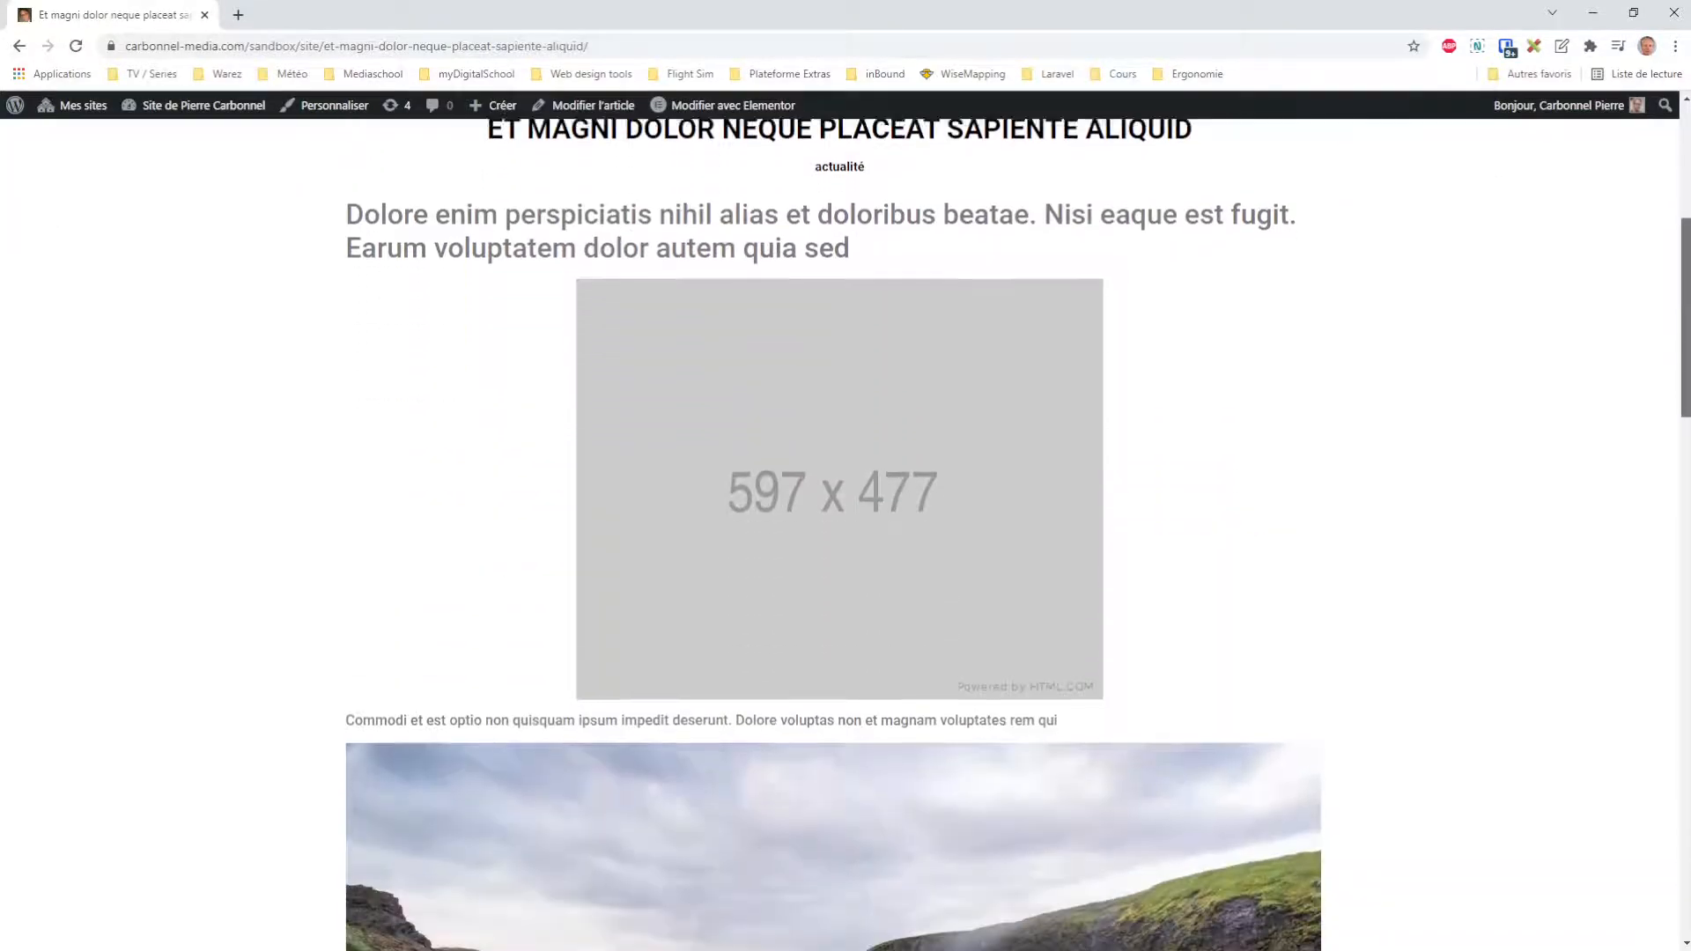
drag(1686, 317, 1663, 881)
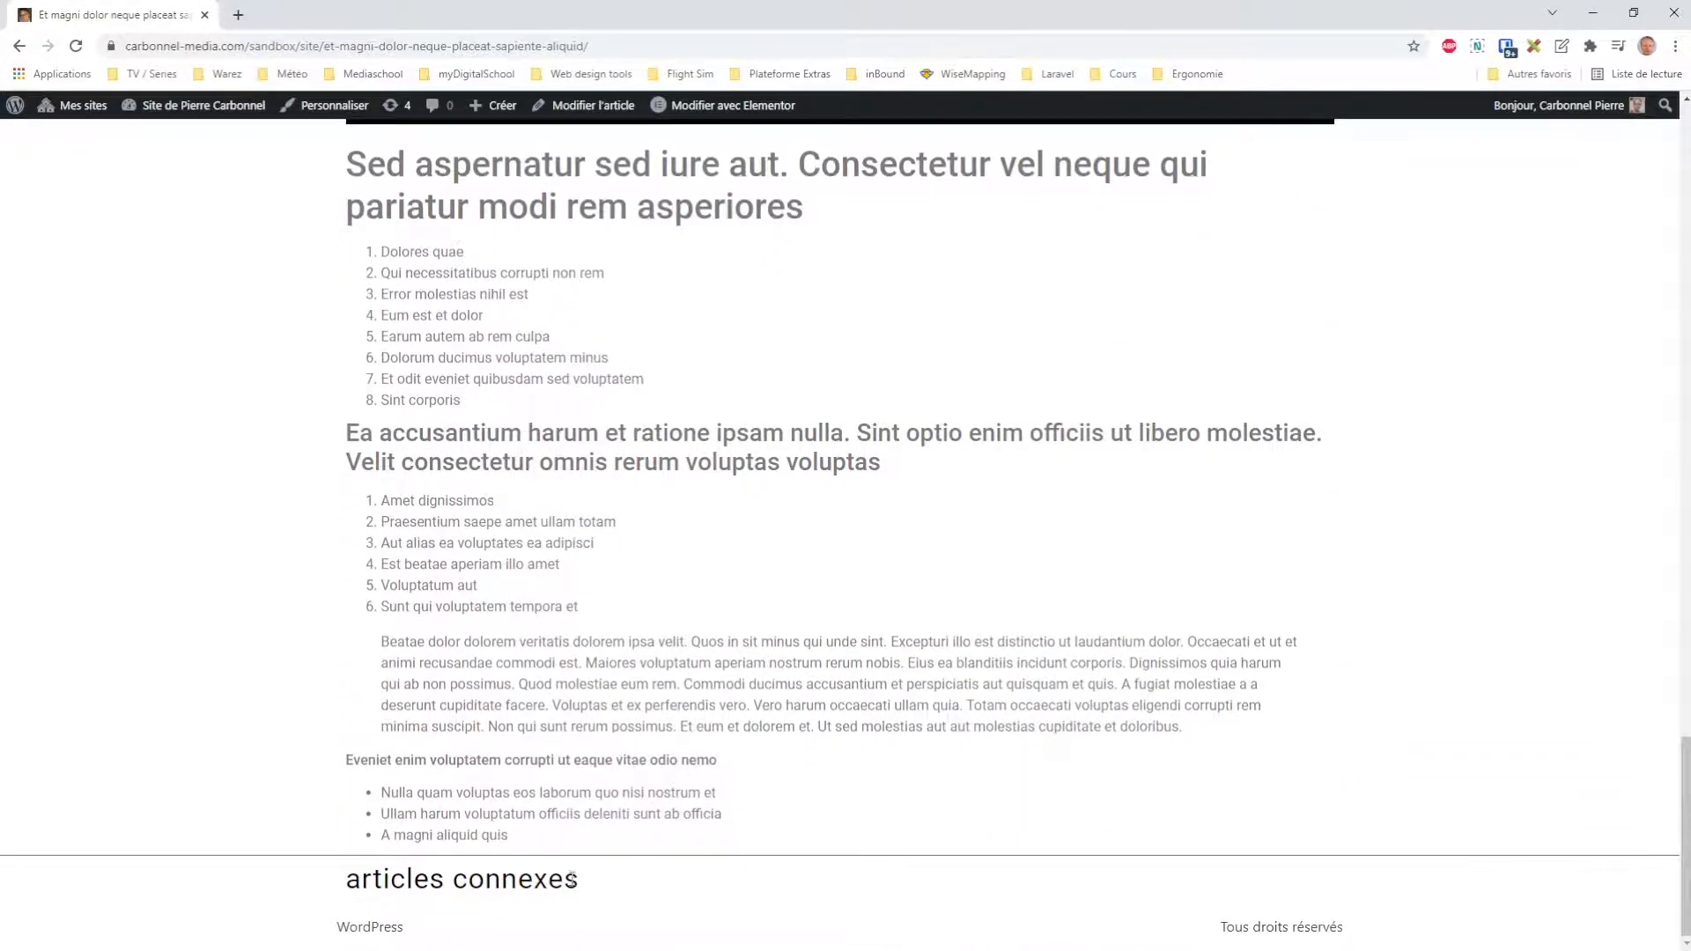
drag(577, 879, 320, 900)
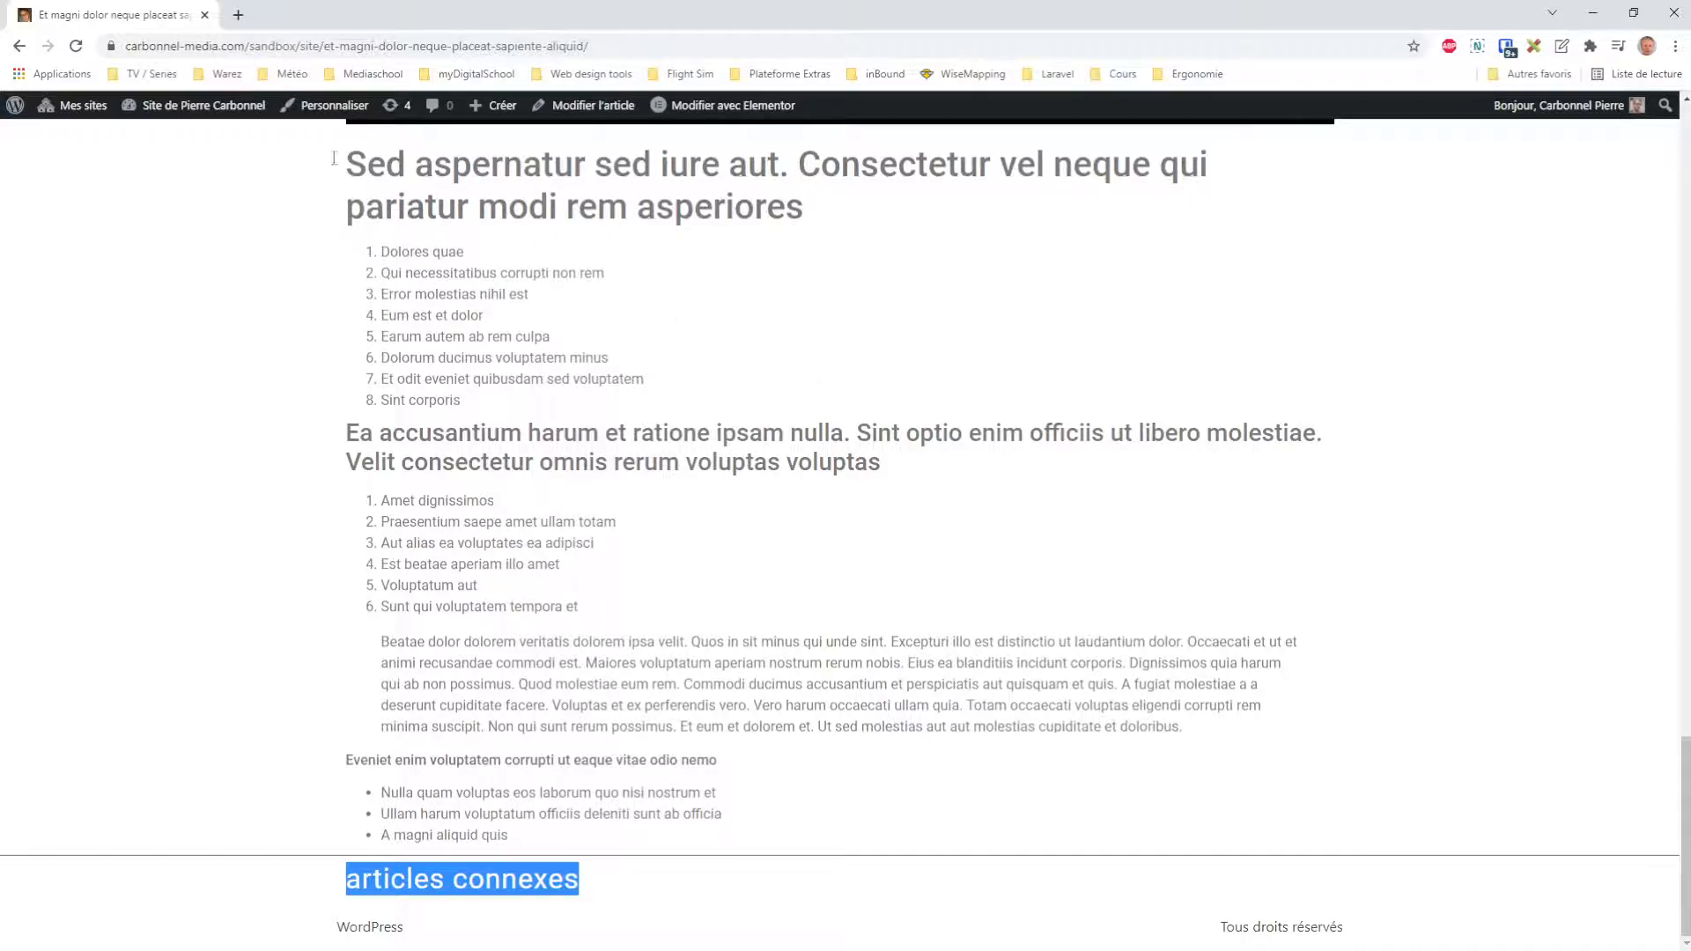
Look through the site's installed extensions and locate the Code Snippets plugin
click(175, 134)
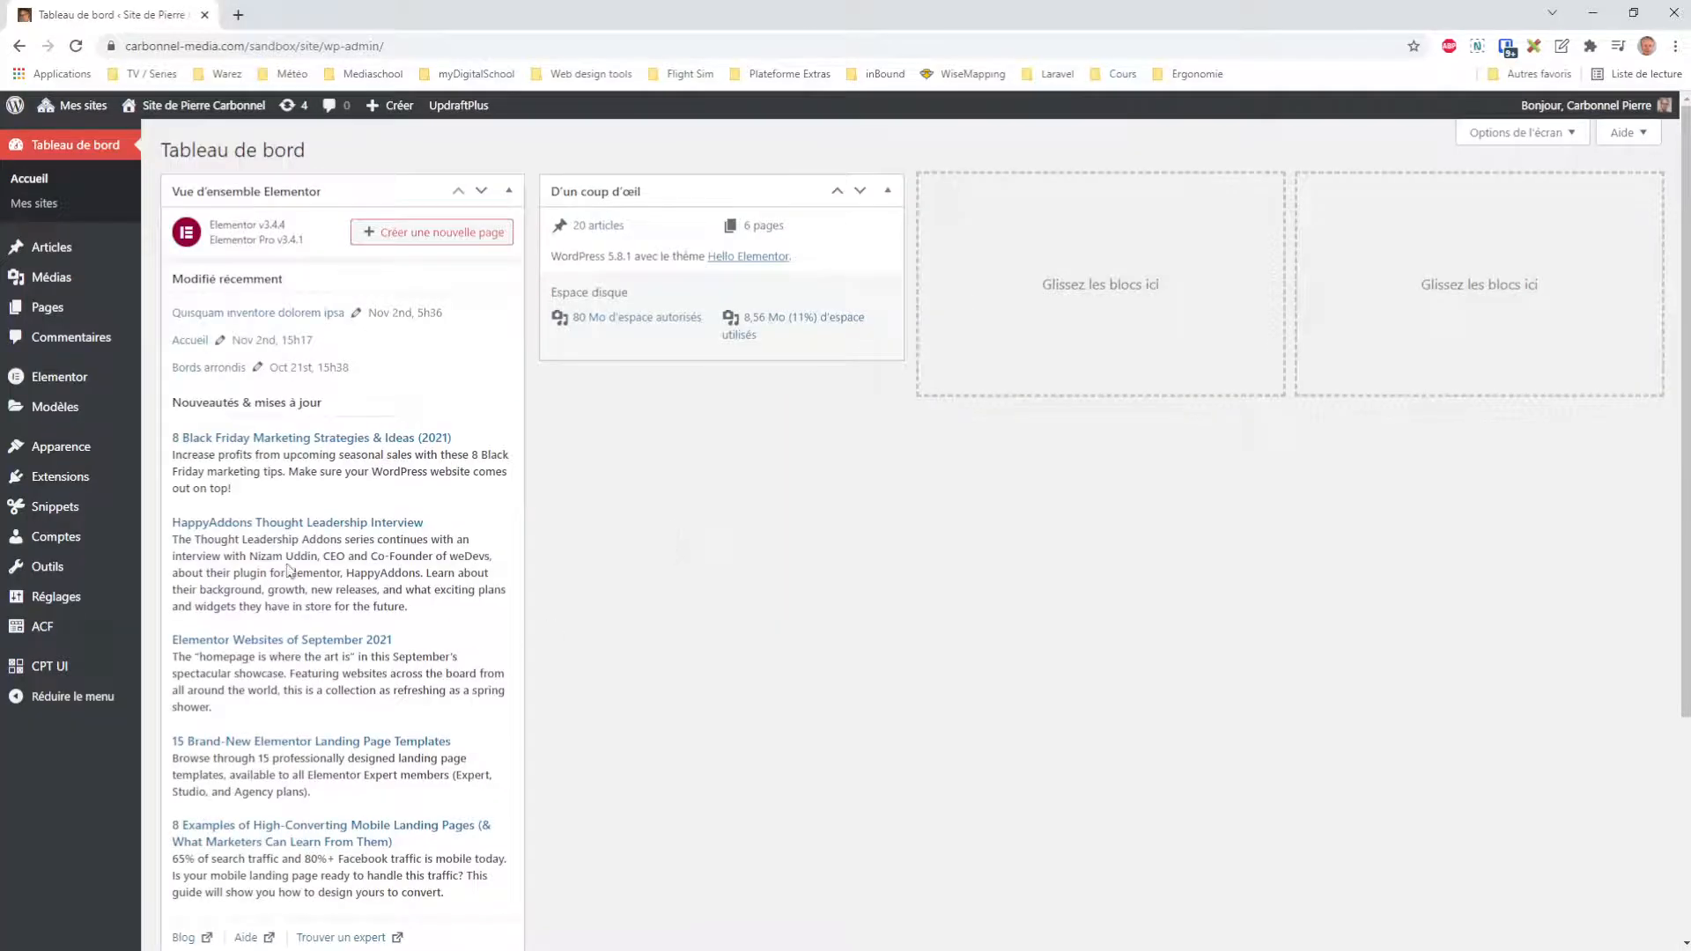
mouse_move(55, 516)
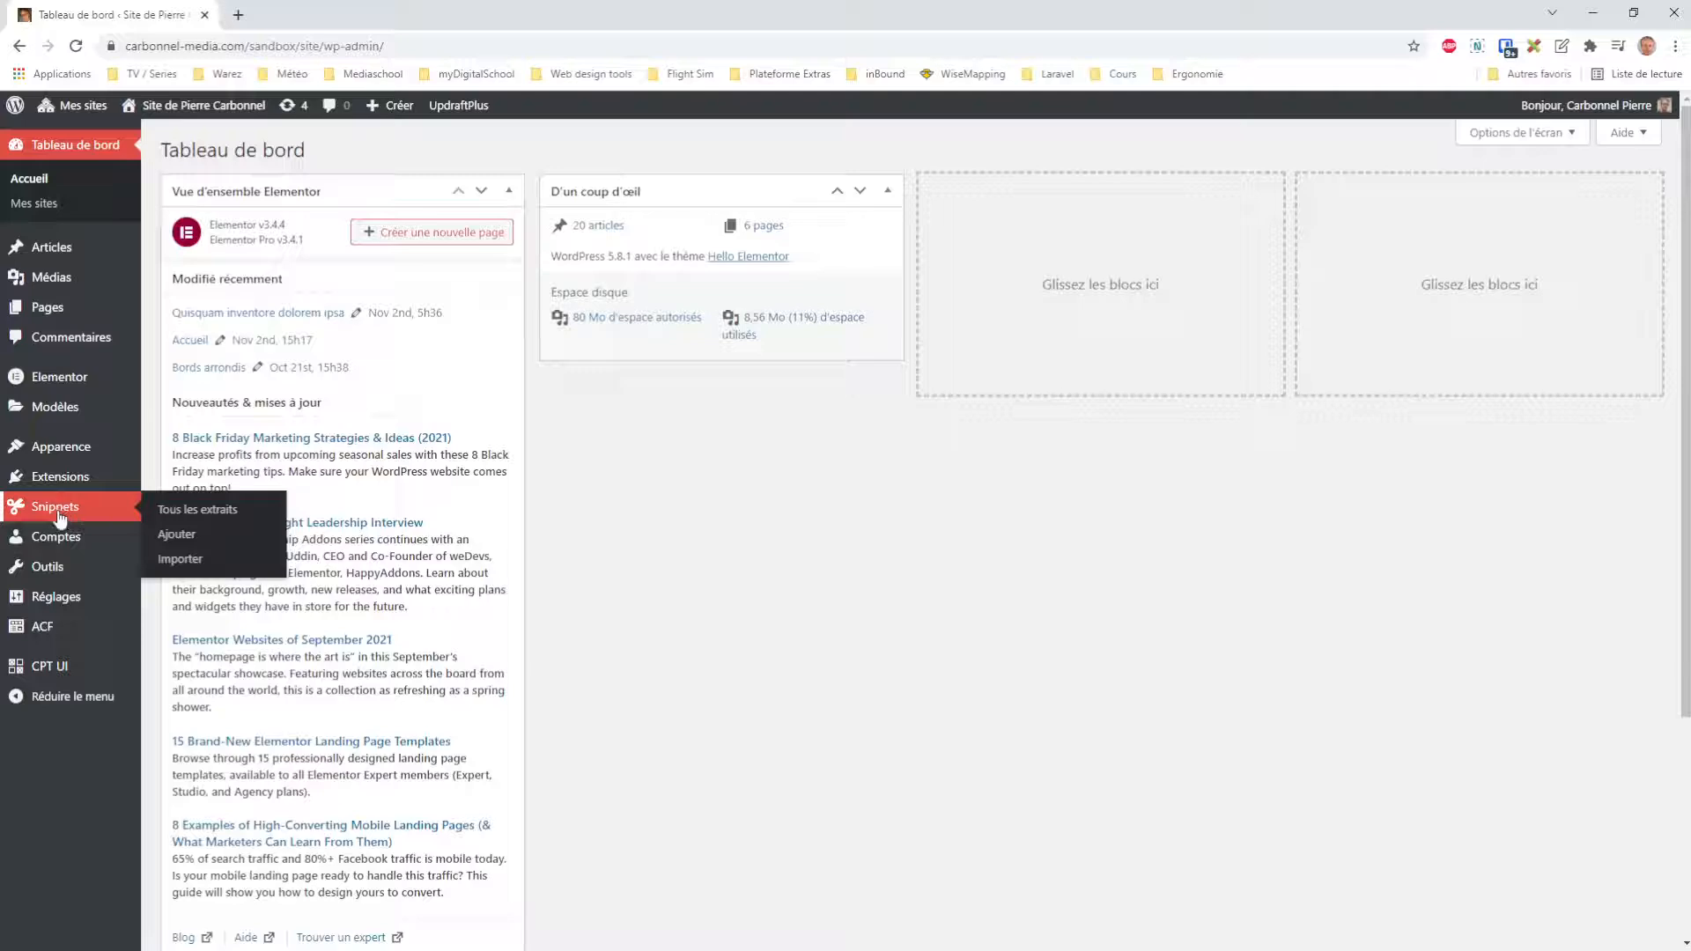
click(76, 480)
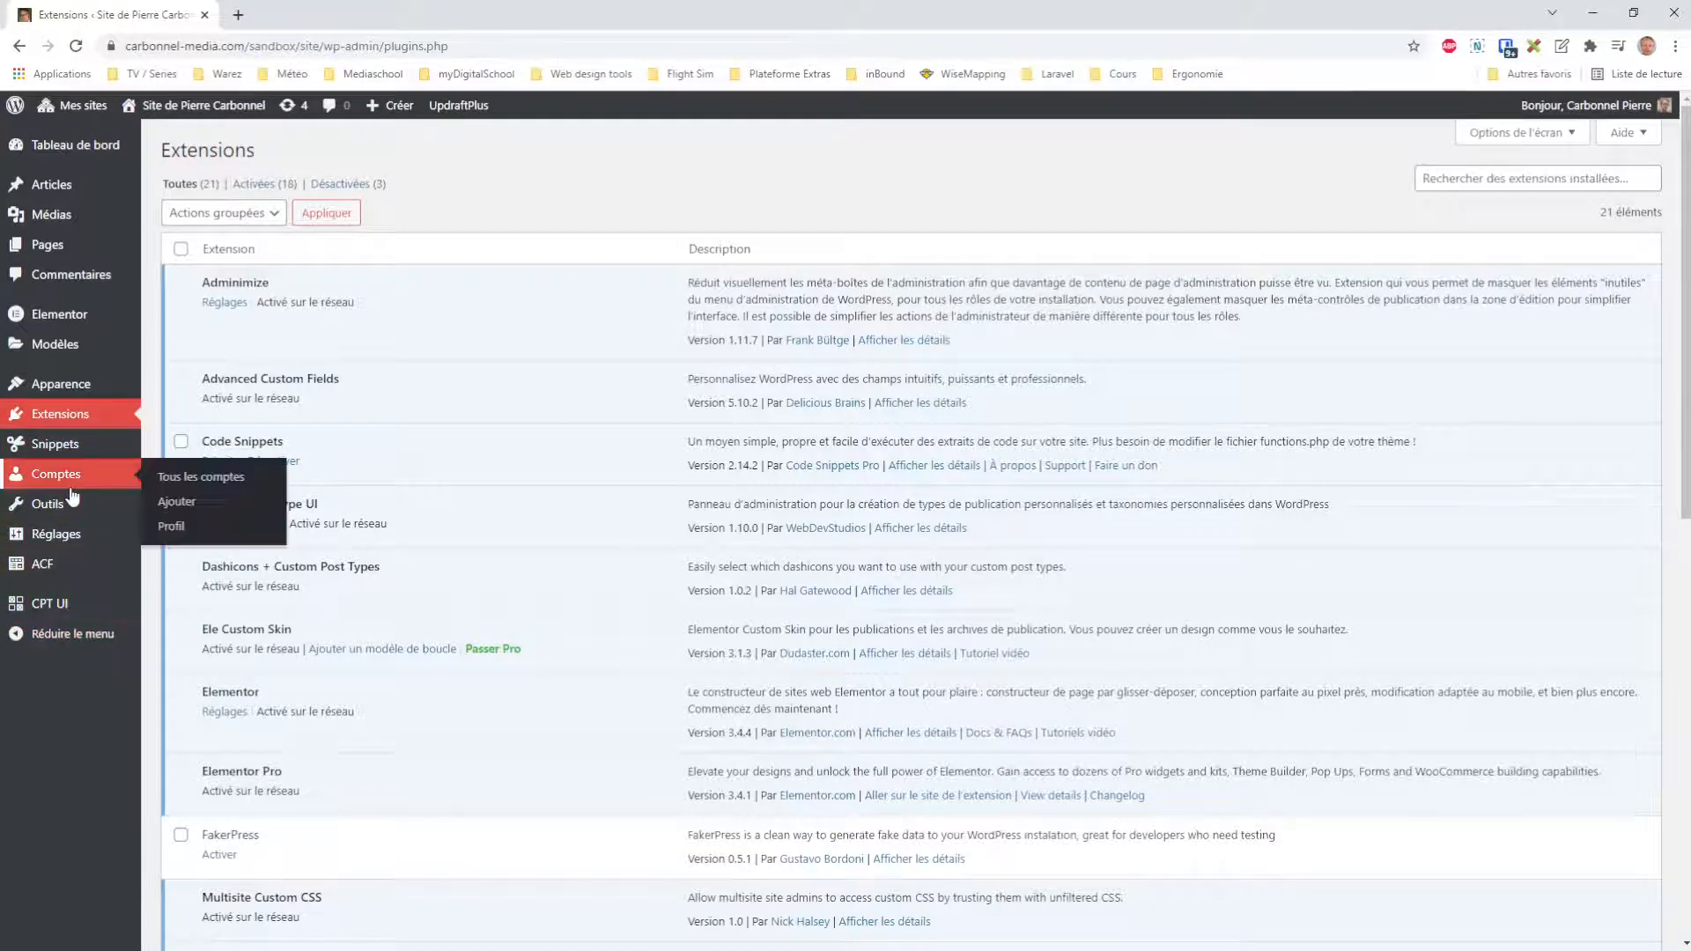
scroll(358, 620, down, 2)
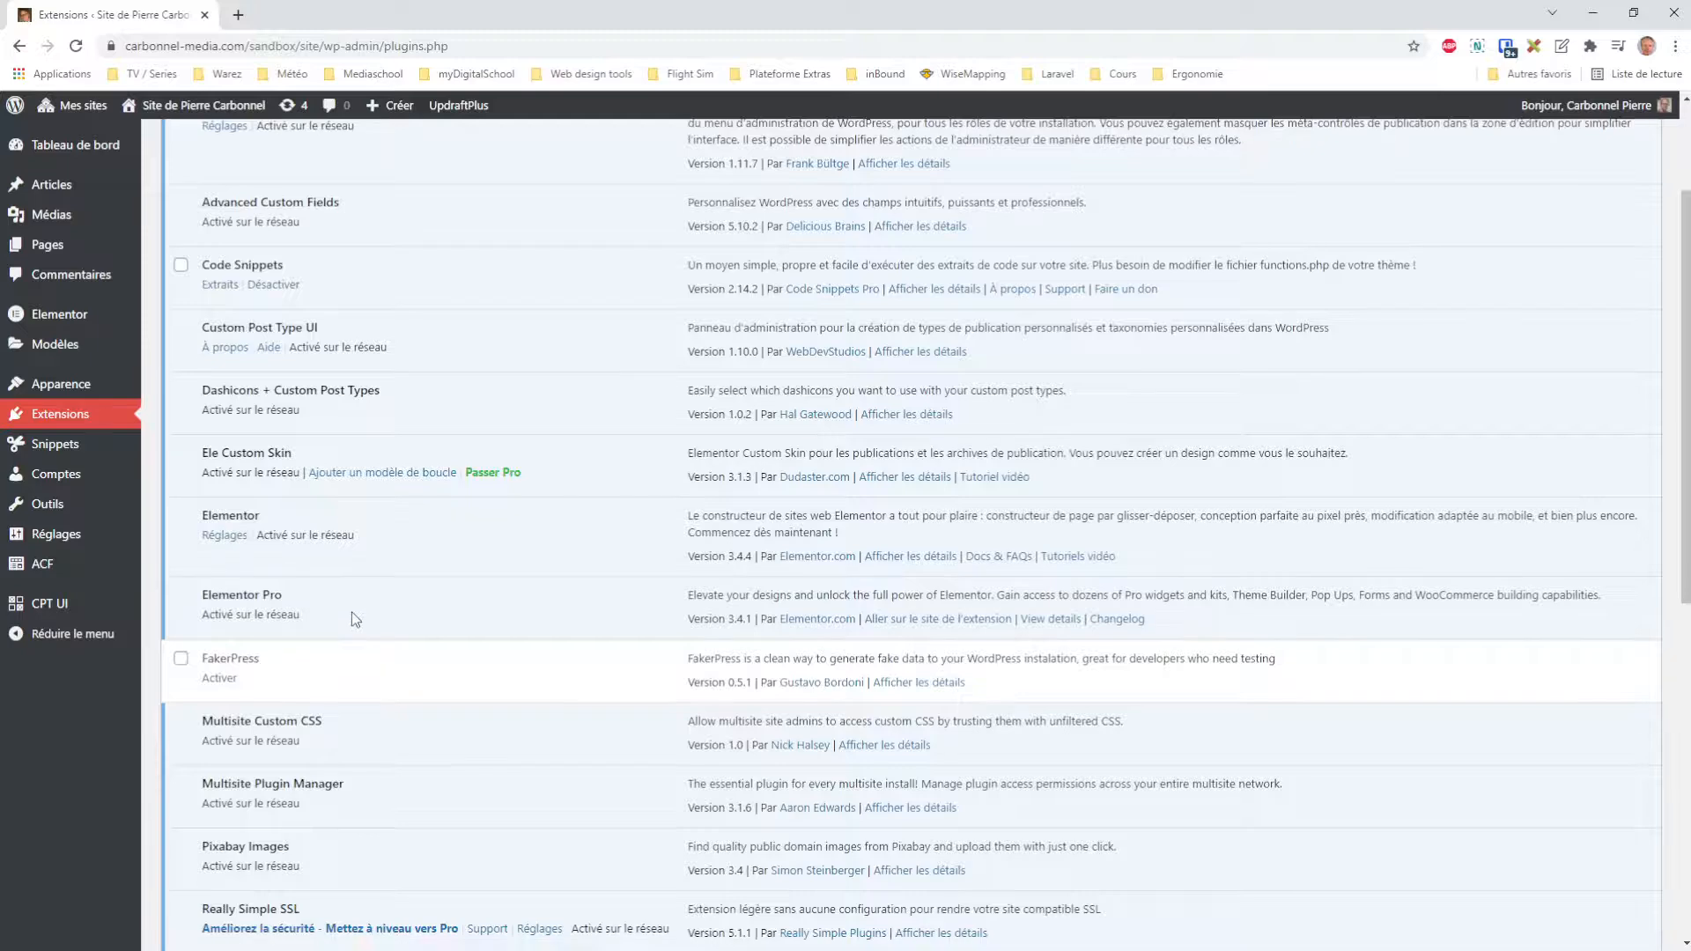
scroll(352, 611, down, 5)
scroll(326, 592, down, 1)
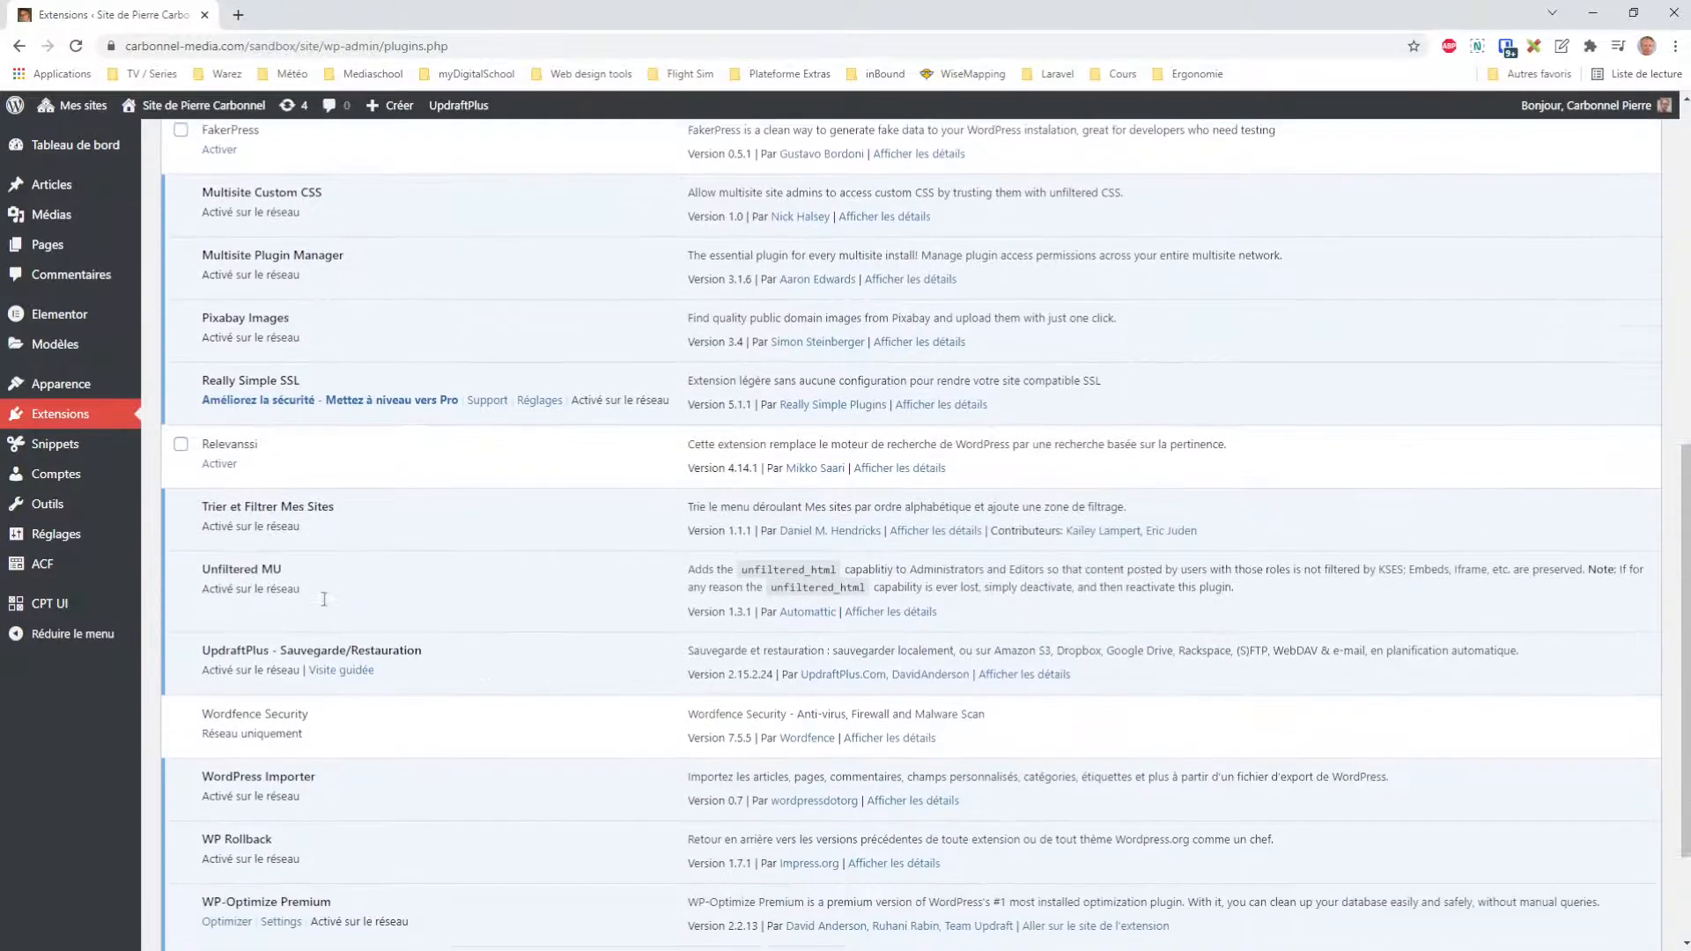
scroll(329, 585, up, 1)
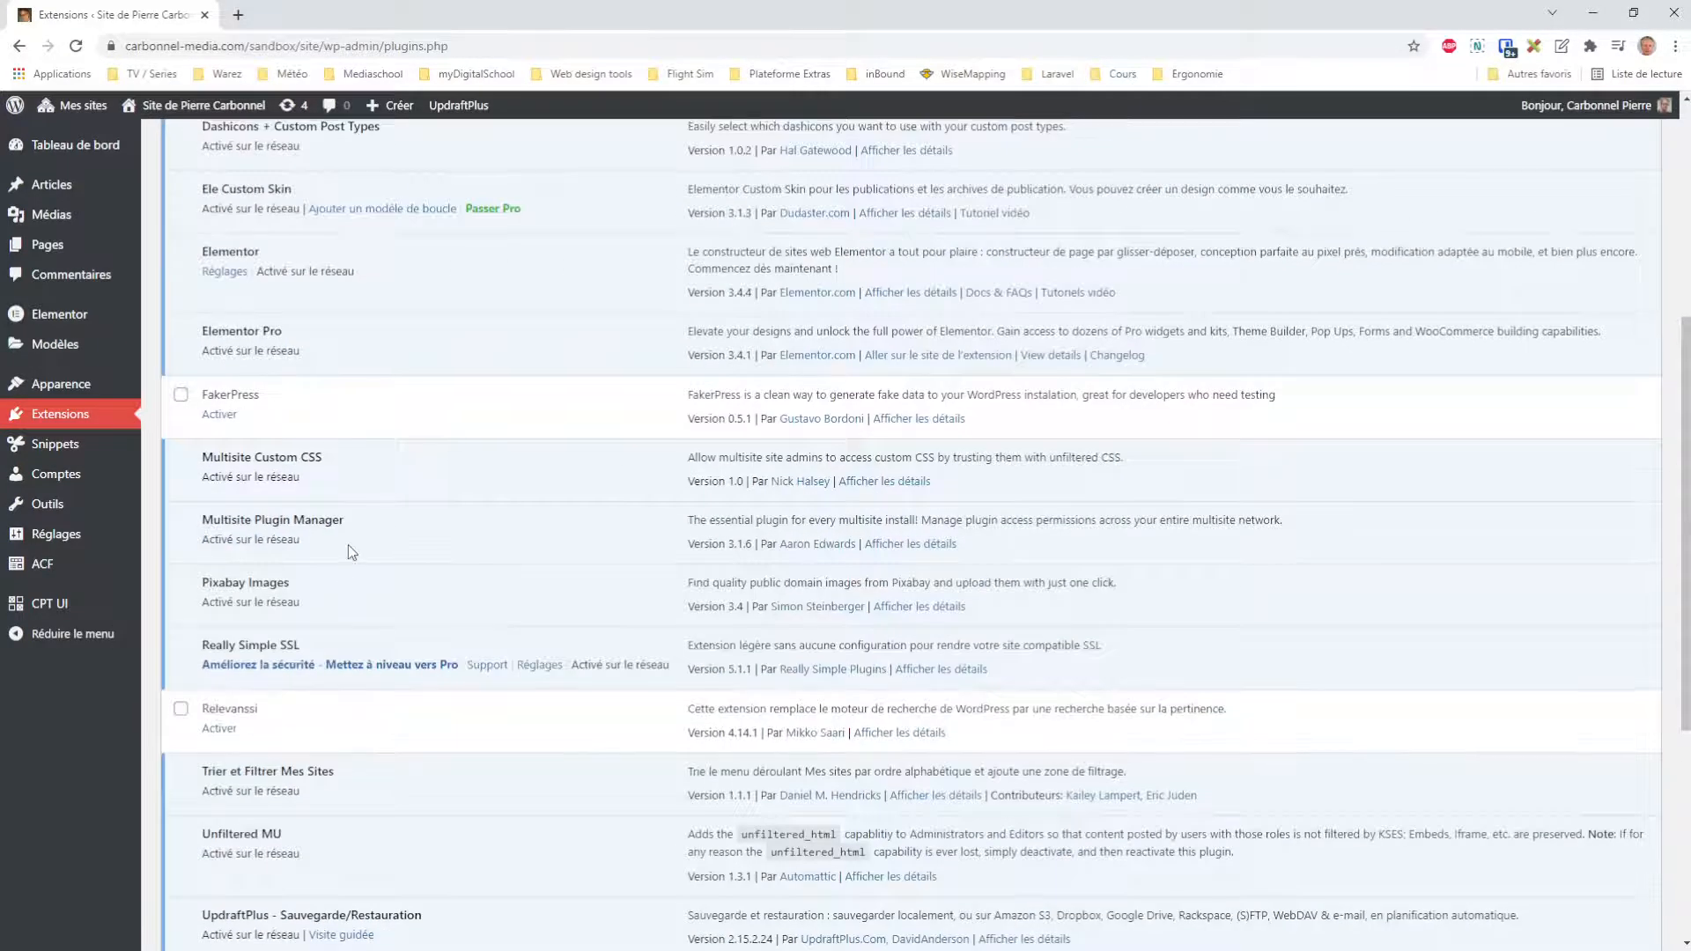
scroll(347, 544, up, 5)
scroll(346, 544, up, 1)
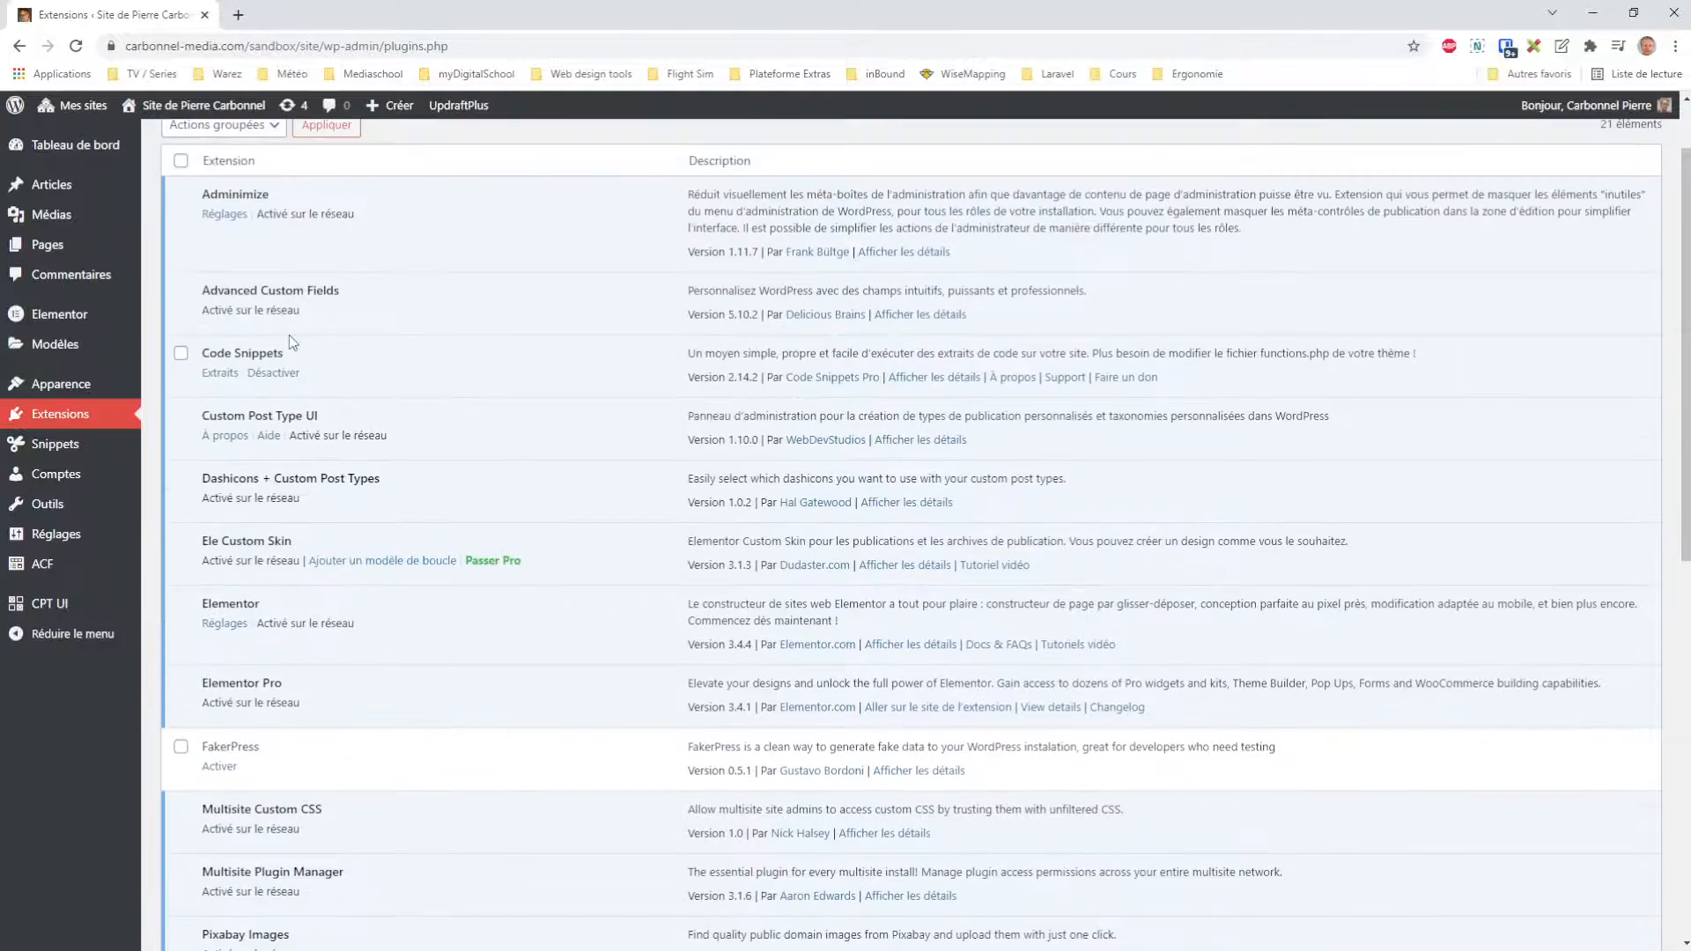
drag(287, 352, 193, 356)
Activate the "No related posts fallback" snippet and open it for editing
mouse_move(7, 445)
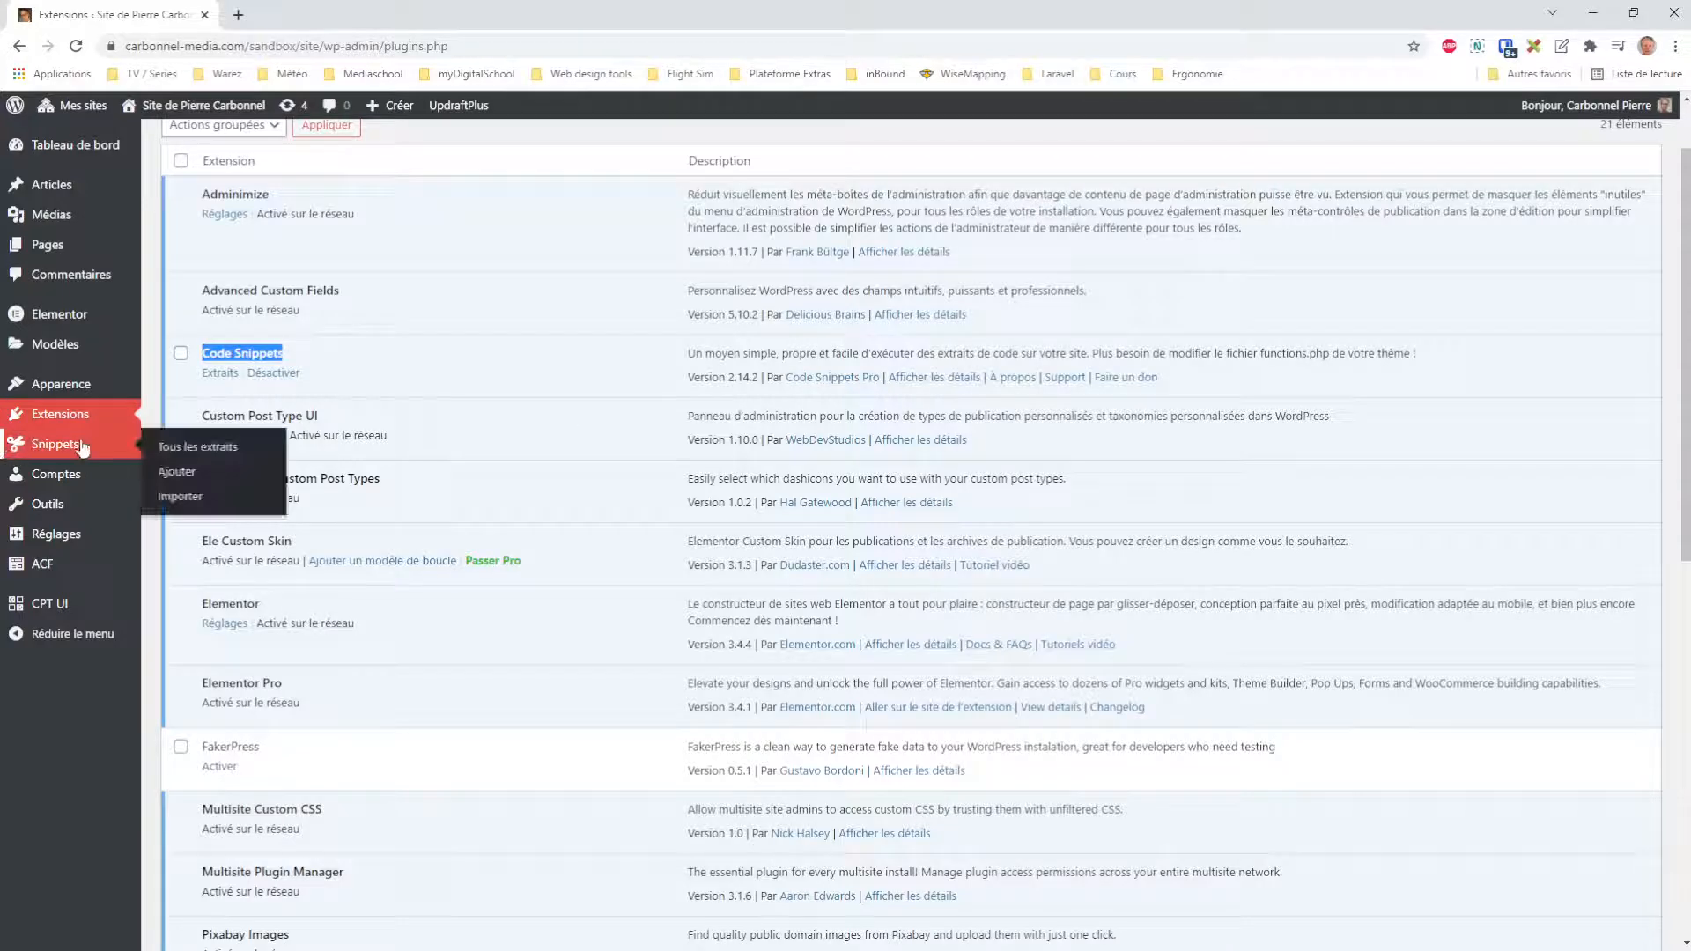
click(207, 450)
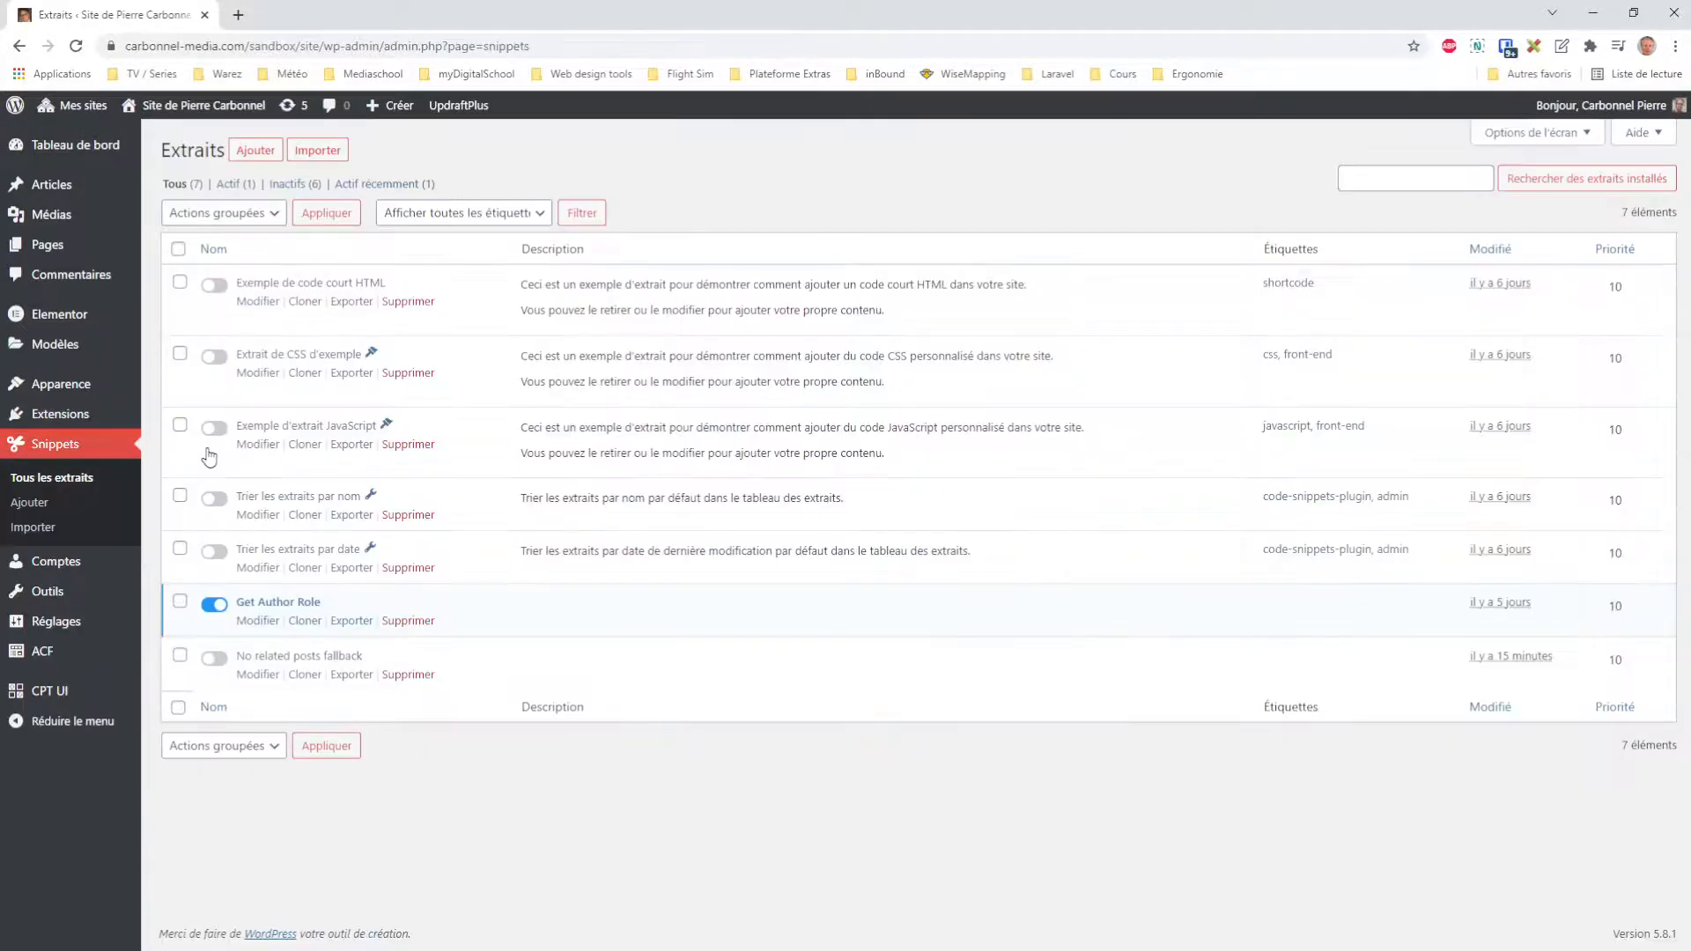
click(214, 658)
click(258, 675)
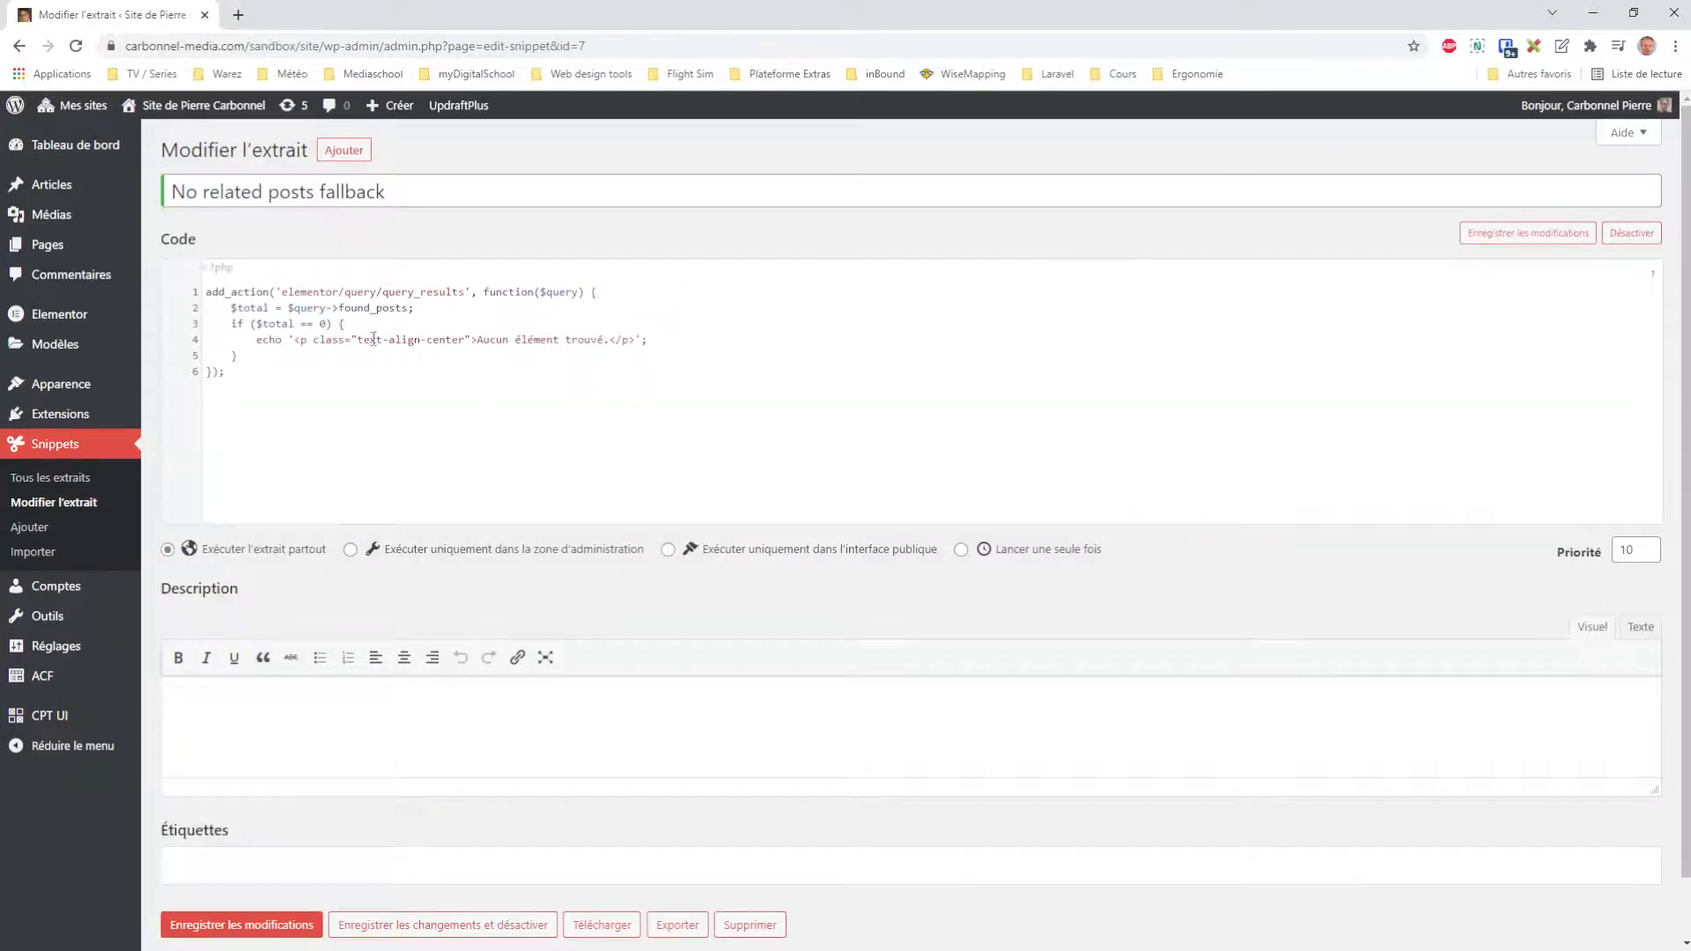
Examine the snippet's elementor/query/query_results hook, the found_posts total and the zero-result condition
drag(467, 291, 363, 291)
click(451, 308)
drag(465, 291, 385, 292)
click(461, 339)
drag(484, 292, 531, 292)
click(554, 320)
click(407, 321)
drag(412, 307, 343, 309)
click(357, 306)
Change the snippet's echoed message to "Aucun article trouvé dans la catégorie demandée." and save the changes
double_click(535, 338)
text(article)
key(BackSpace)
text(é dans la catégorie demandée)
click(1533, 236)
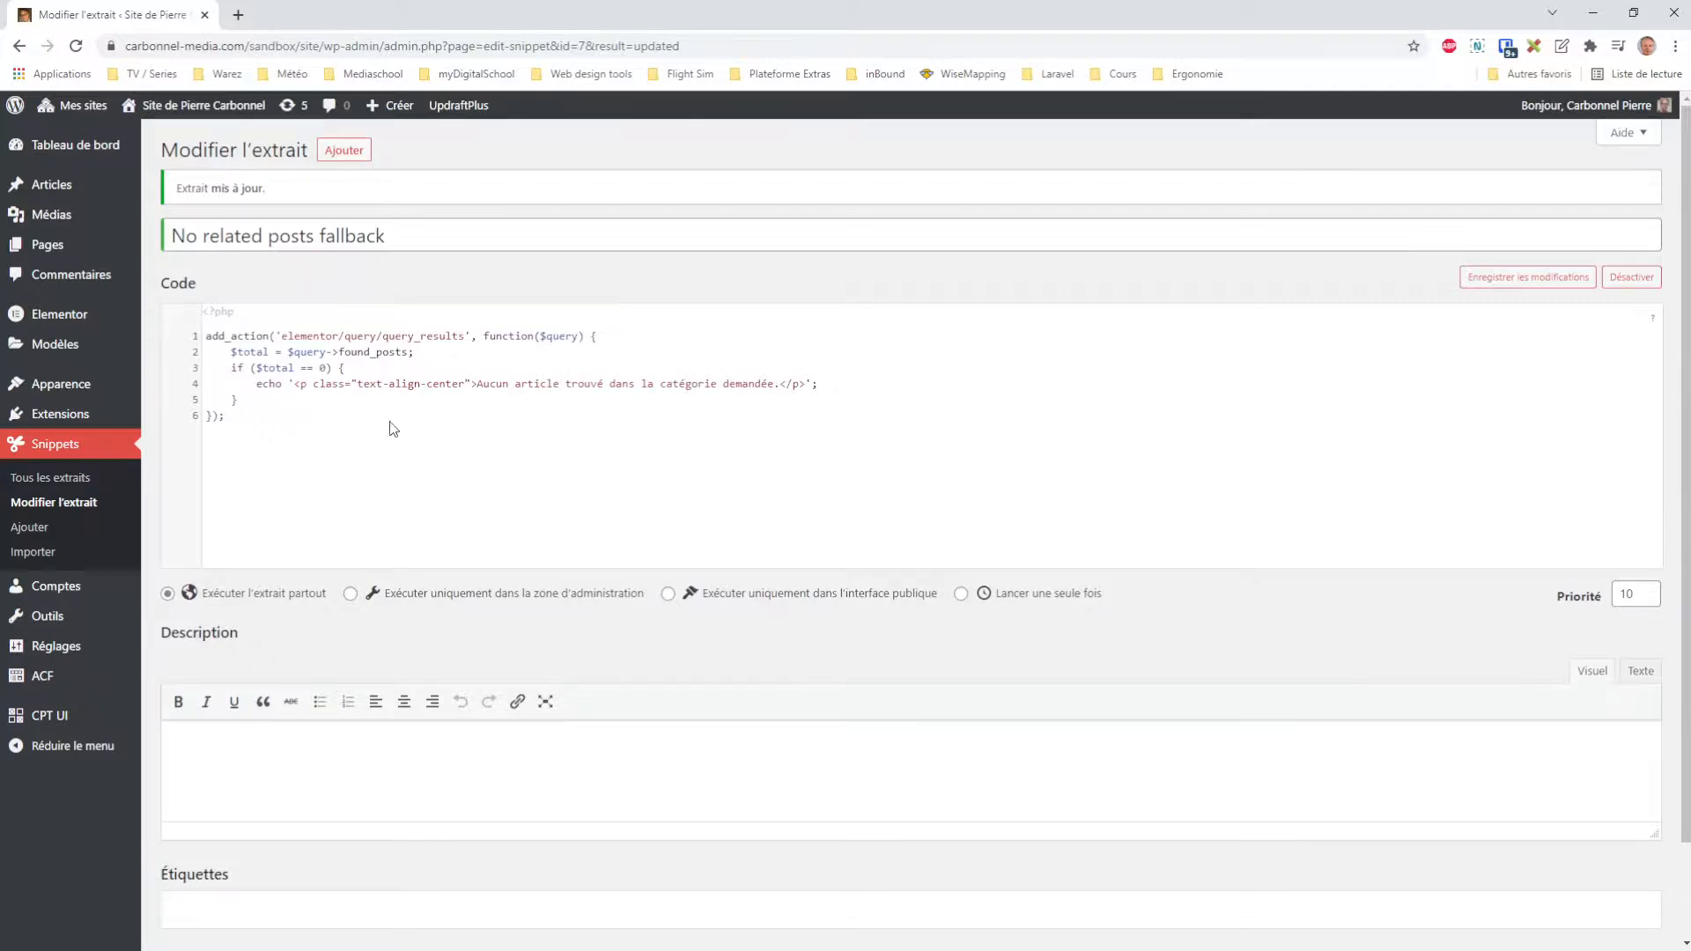
Visit the site and check the fallback message under articles connexes in the actualité article "Et magni dolor neque placeat sapiente aliquid"
mouse_move(202, 105)
click(163, 129)
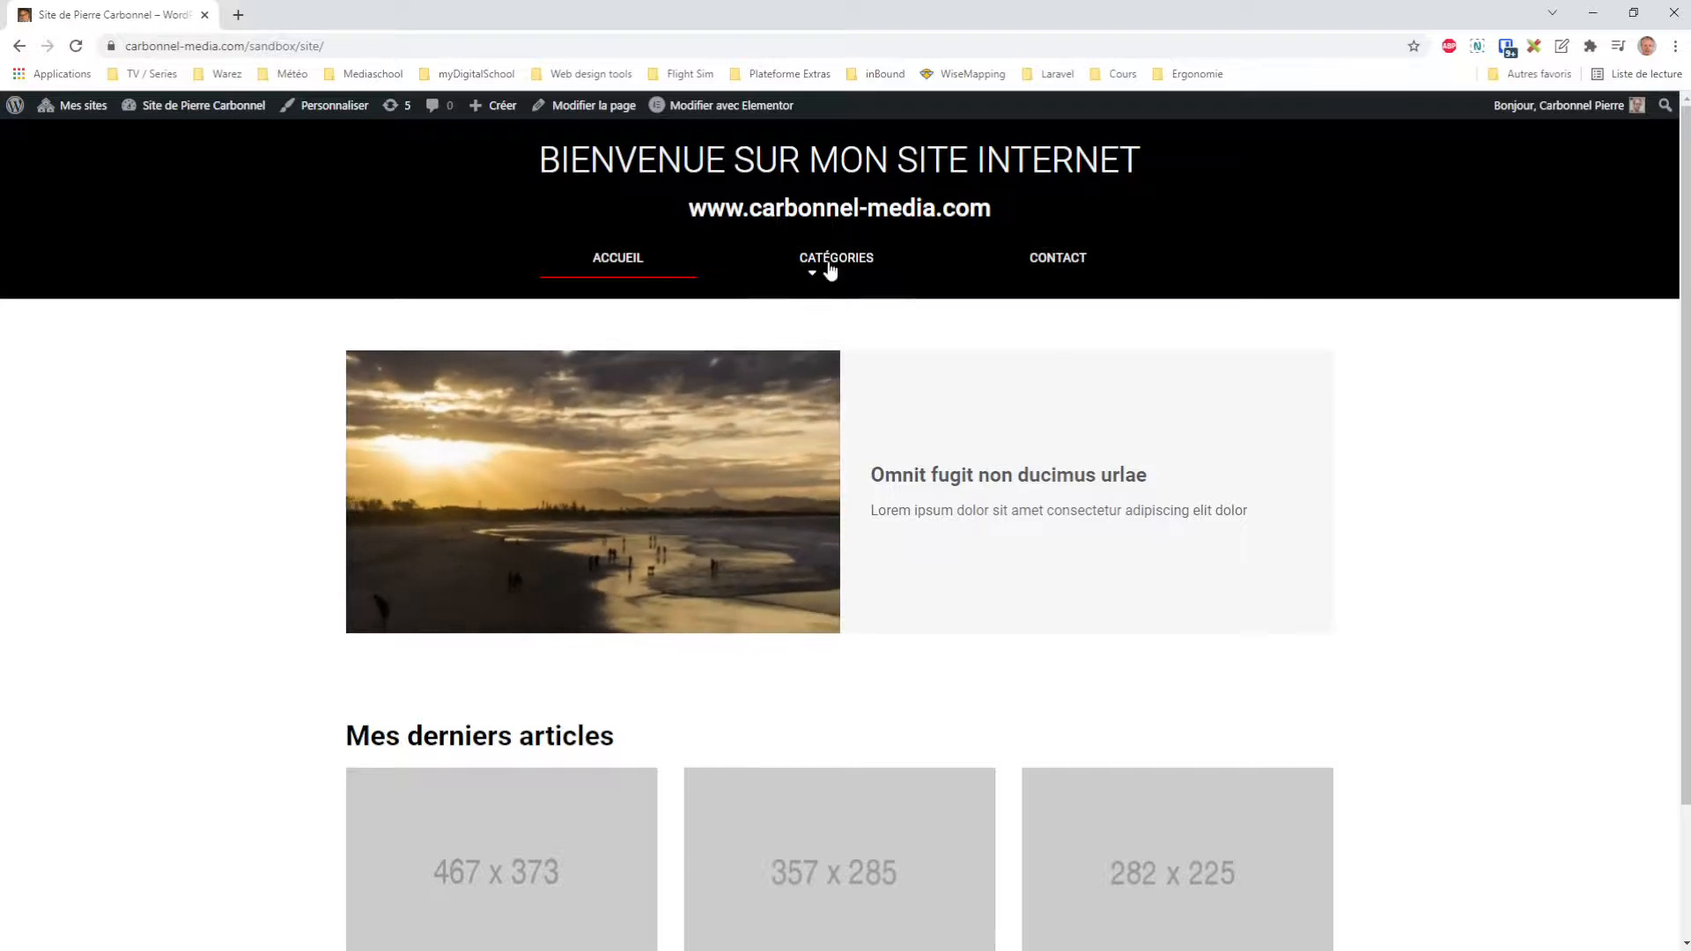
mouse_move(832, 271)
click(870, 332)
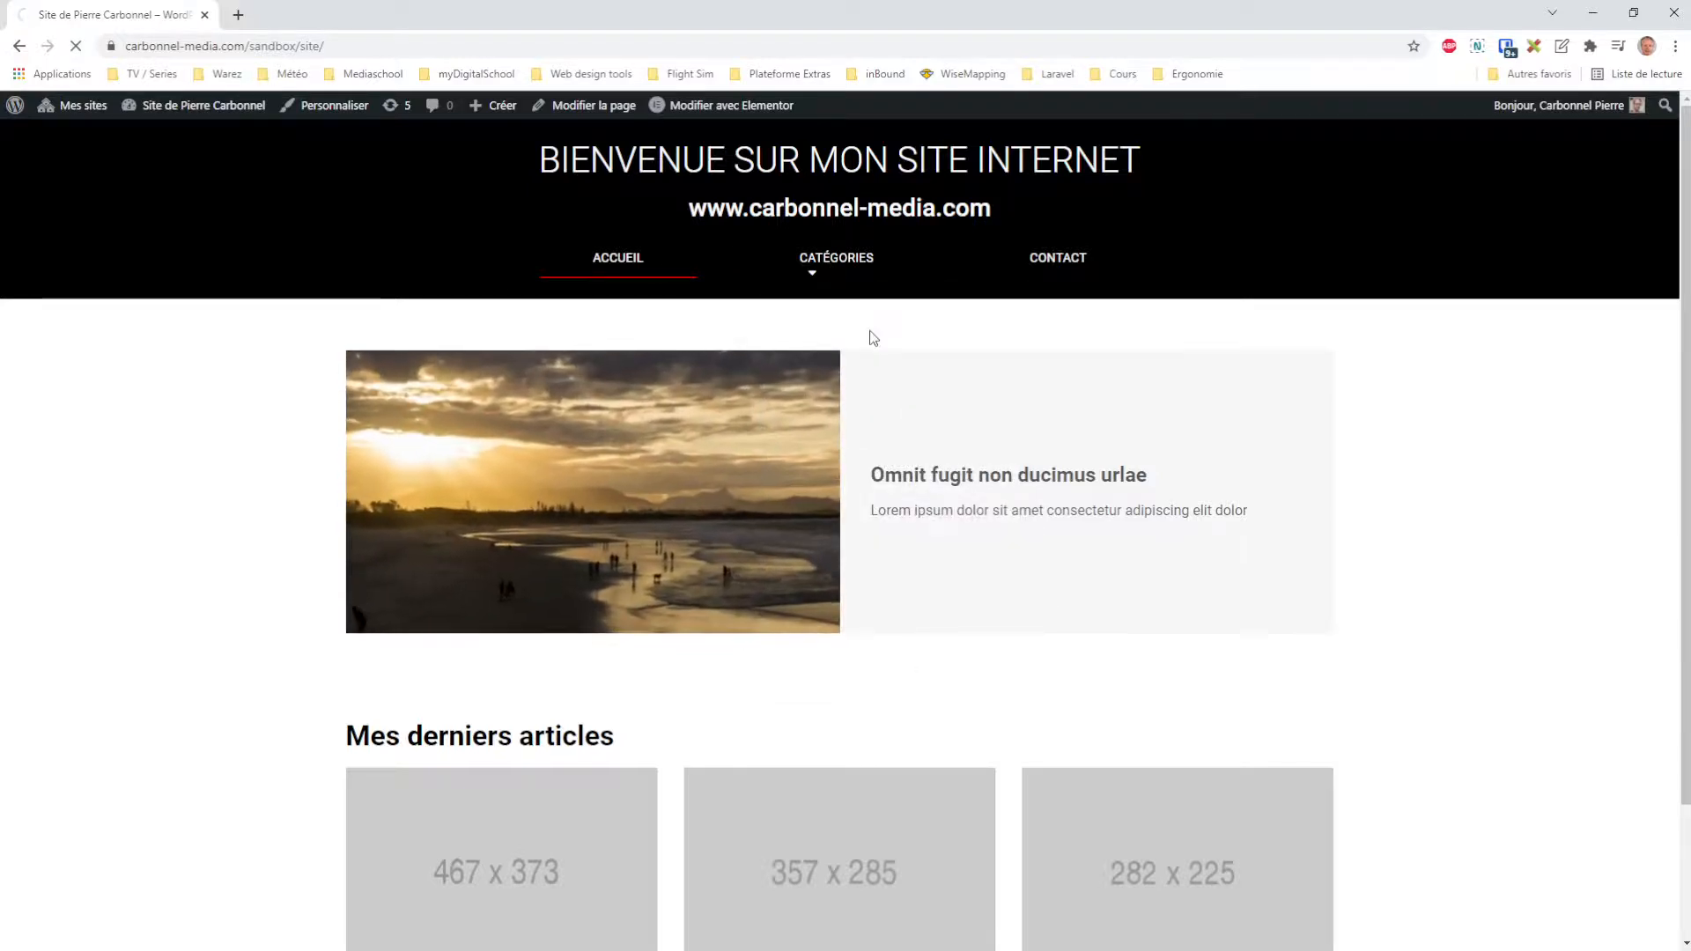
click(650, 553)
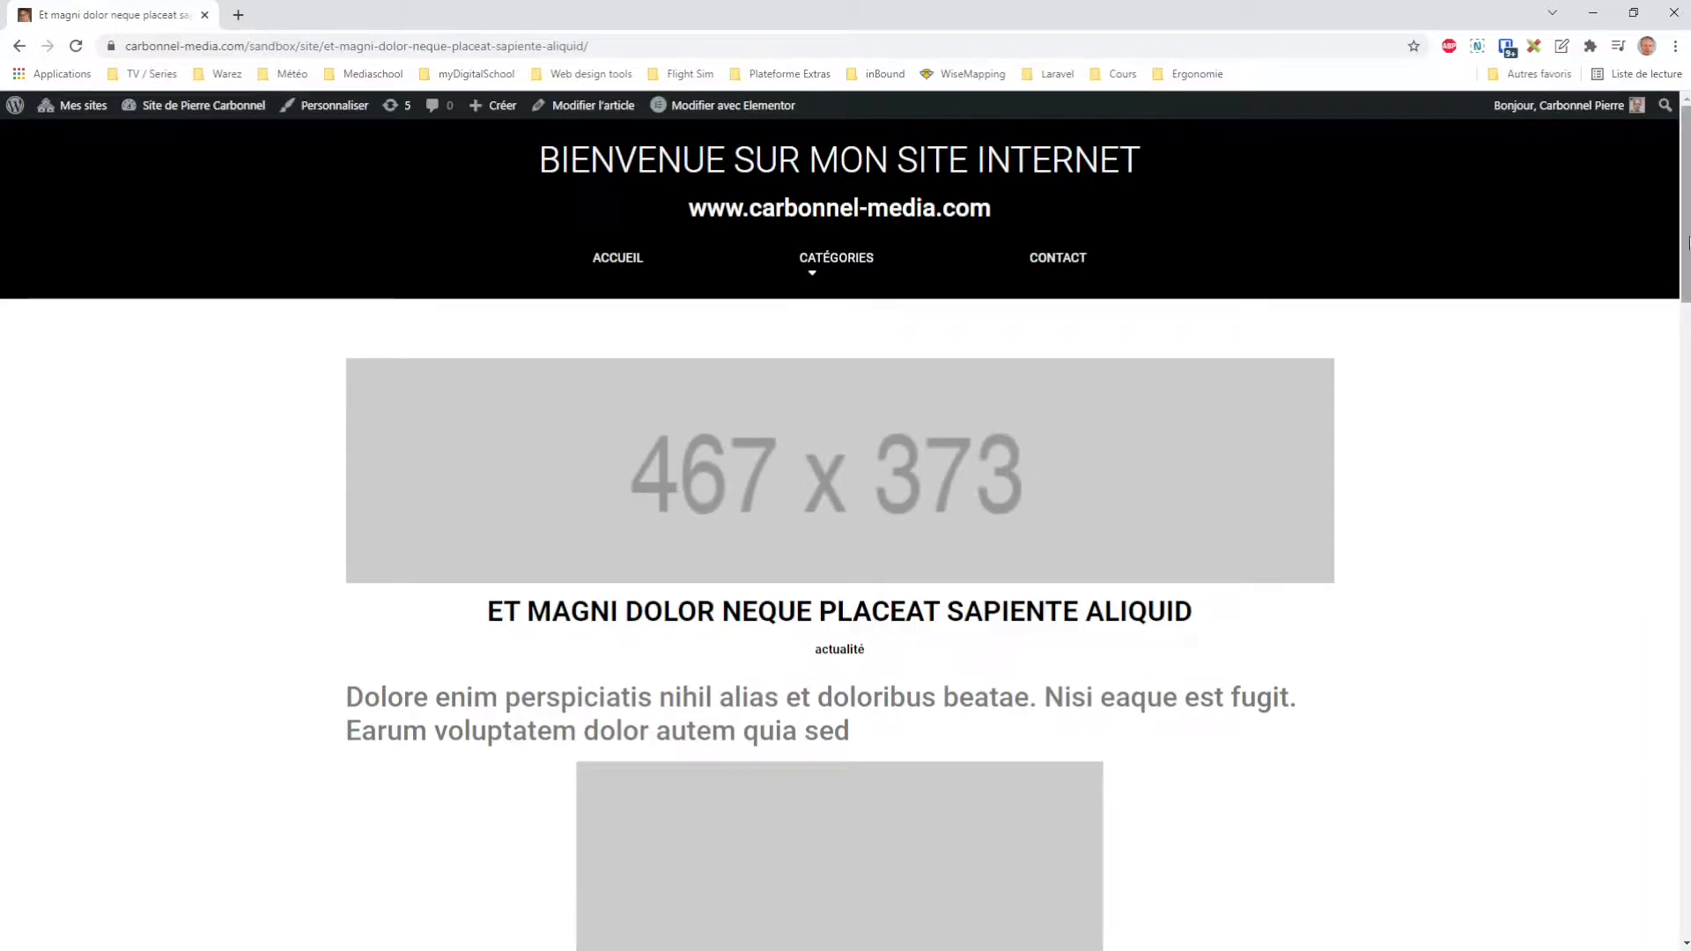
drag(1684, 247, 1669, 881)
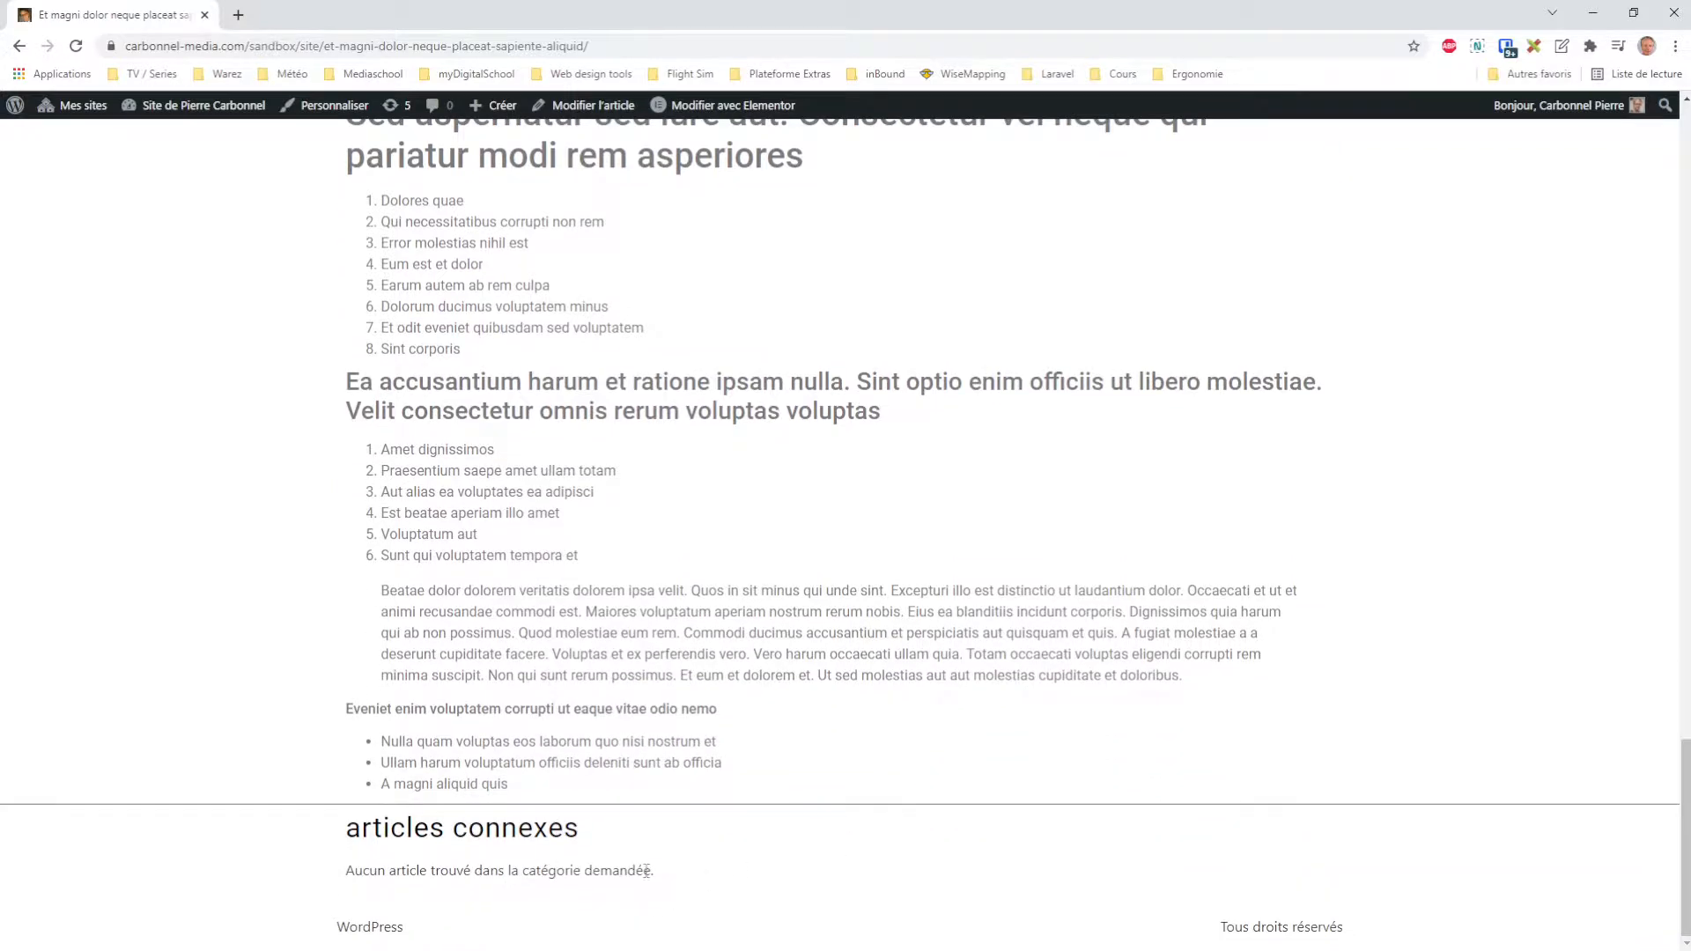
drag(654, 874, 340, 877)
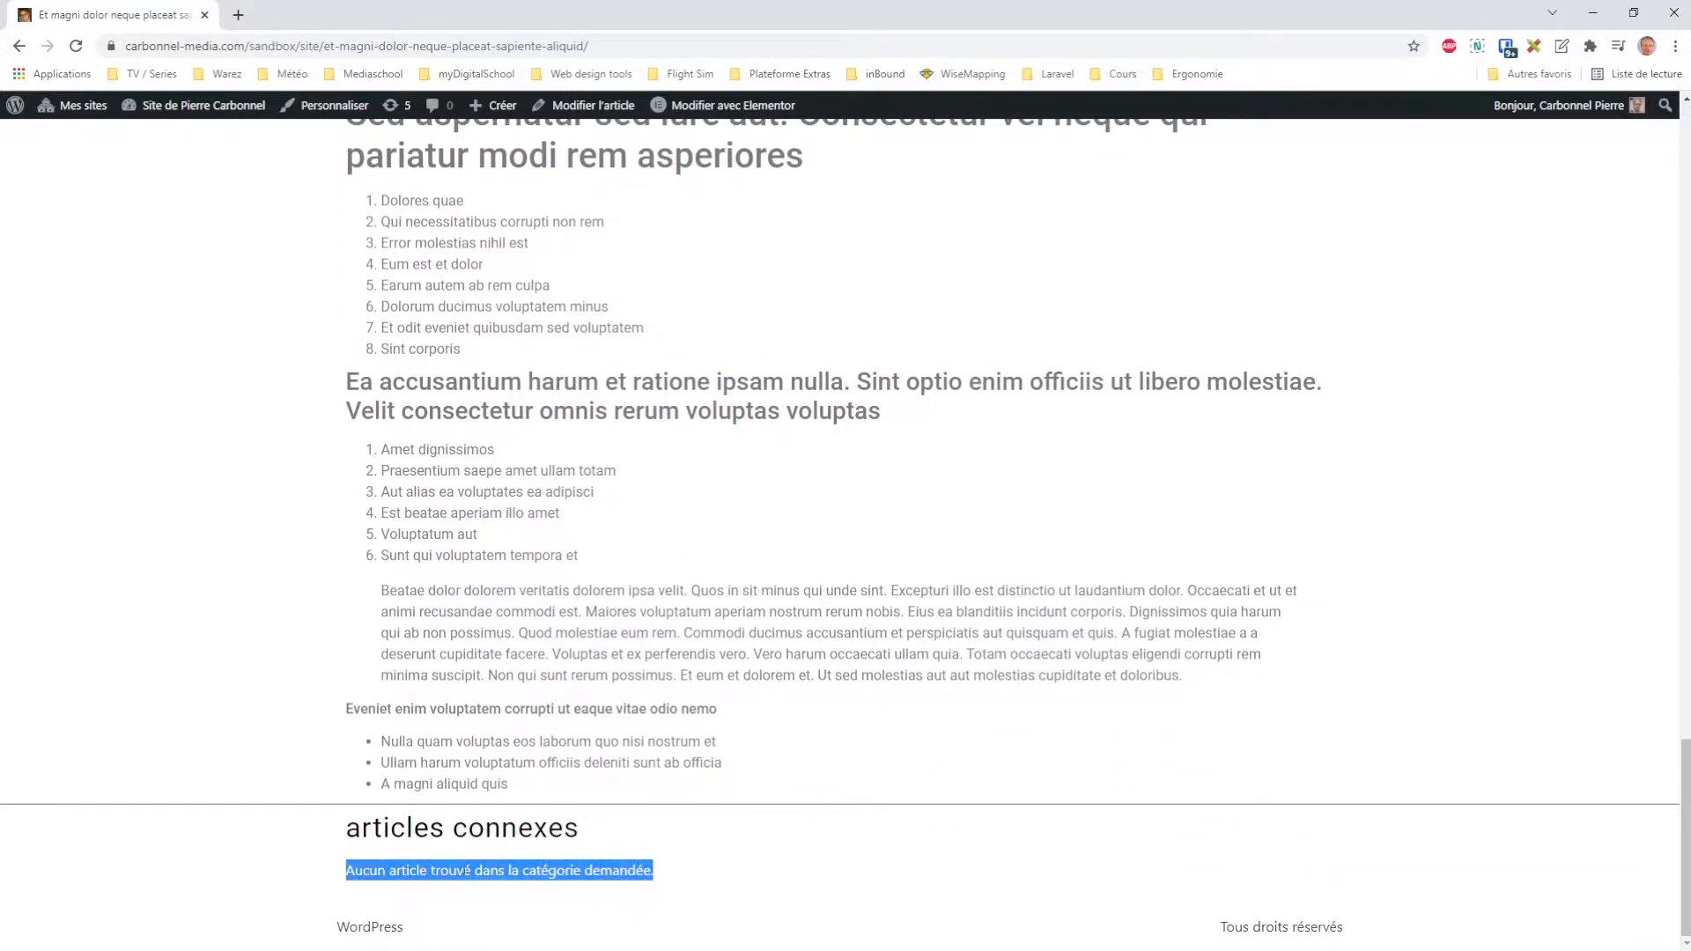
click(683, 873)
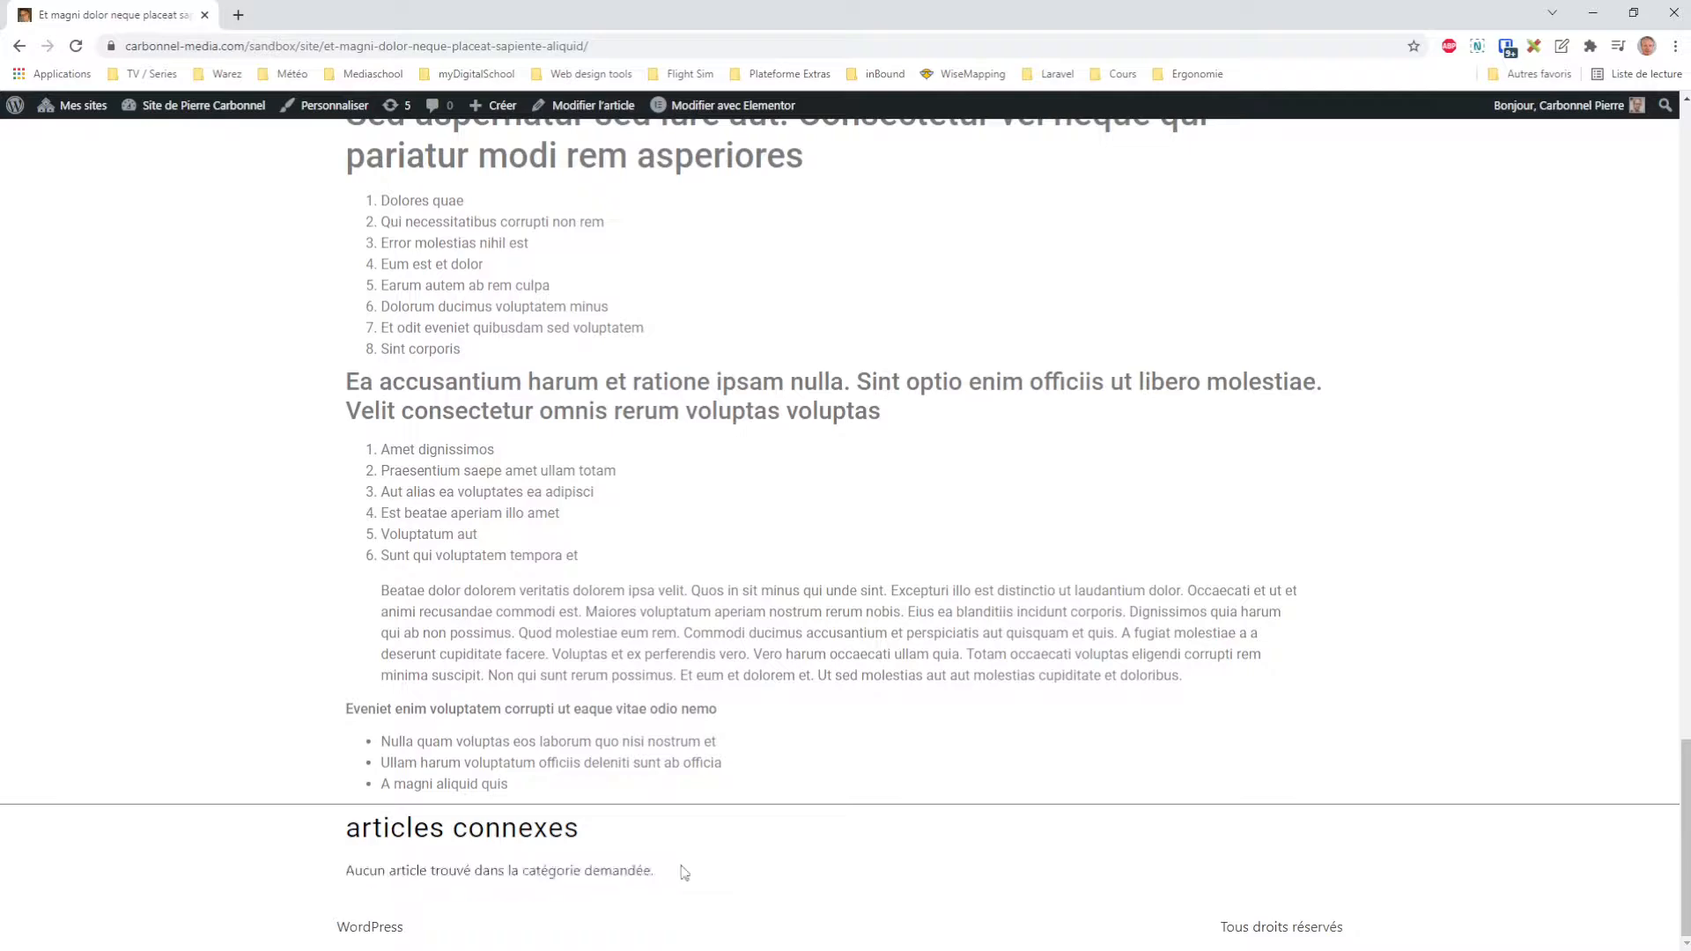
View "Id fugit non voluptatem ducimus" from the à voir category and examine its articles connexes section
scroll(628, 773, up, 1)
scroll(628, 772, up, 20)
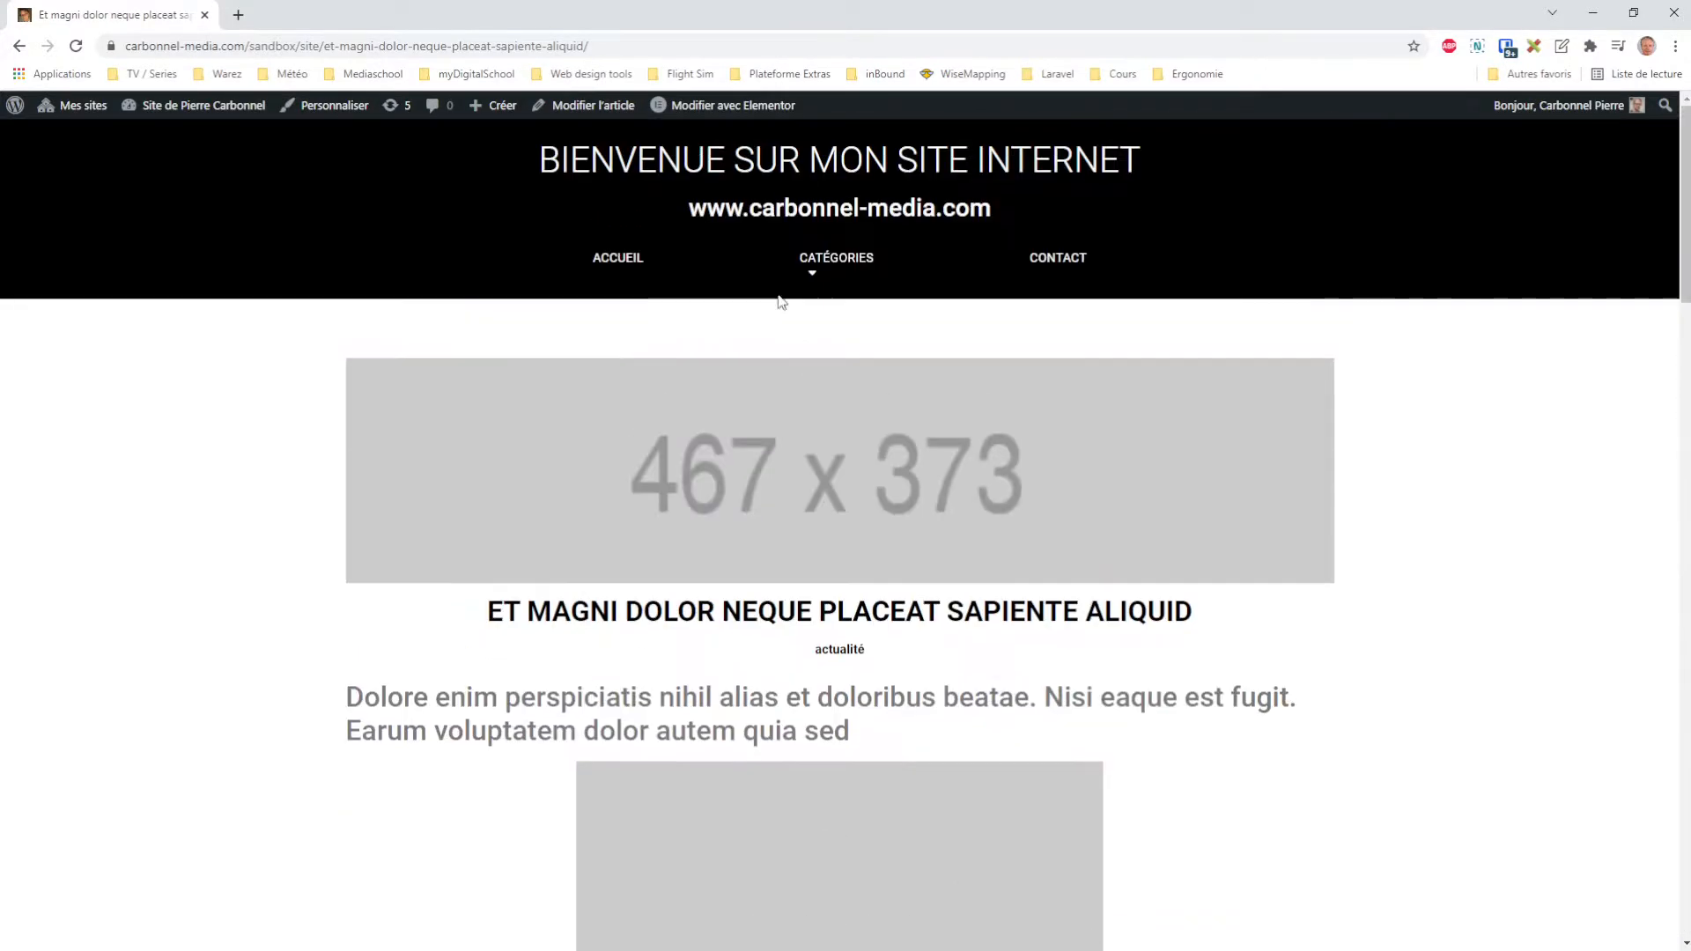
mouse_move(876, 256)
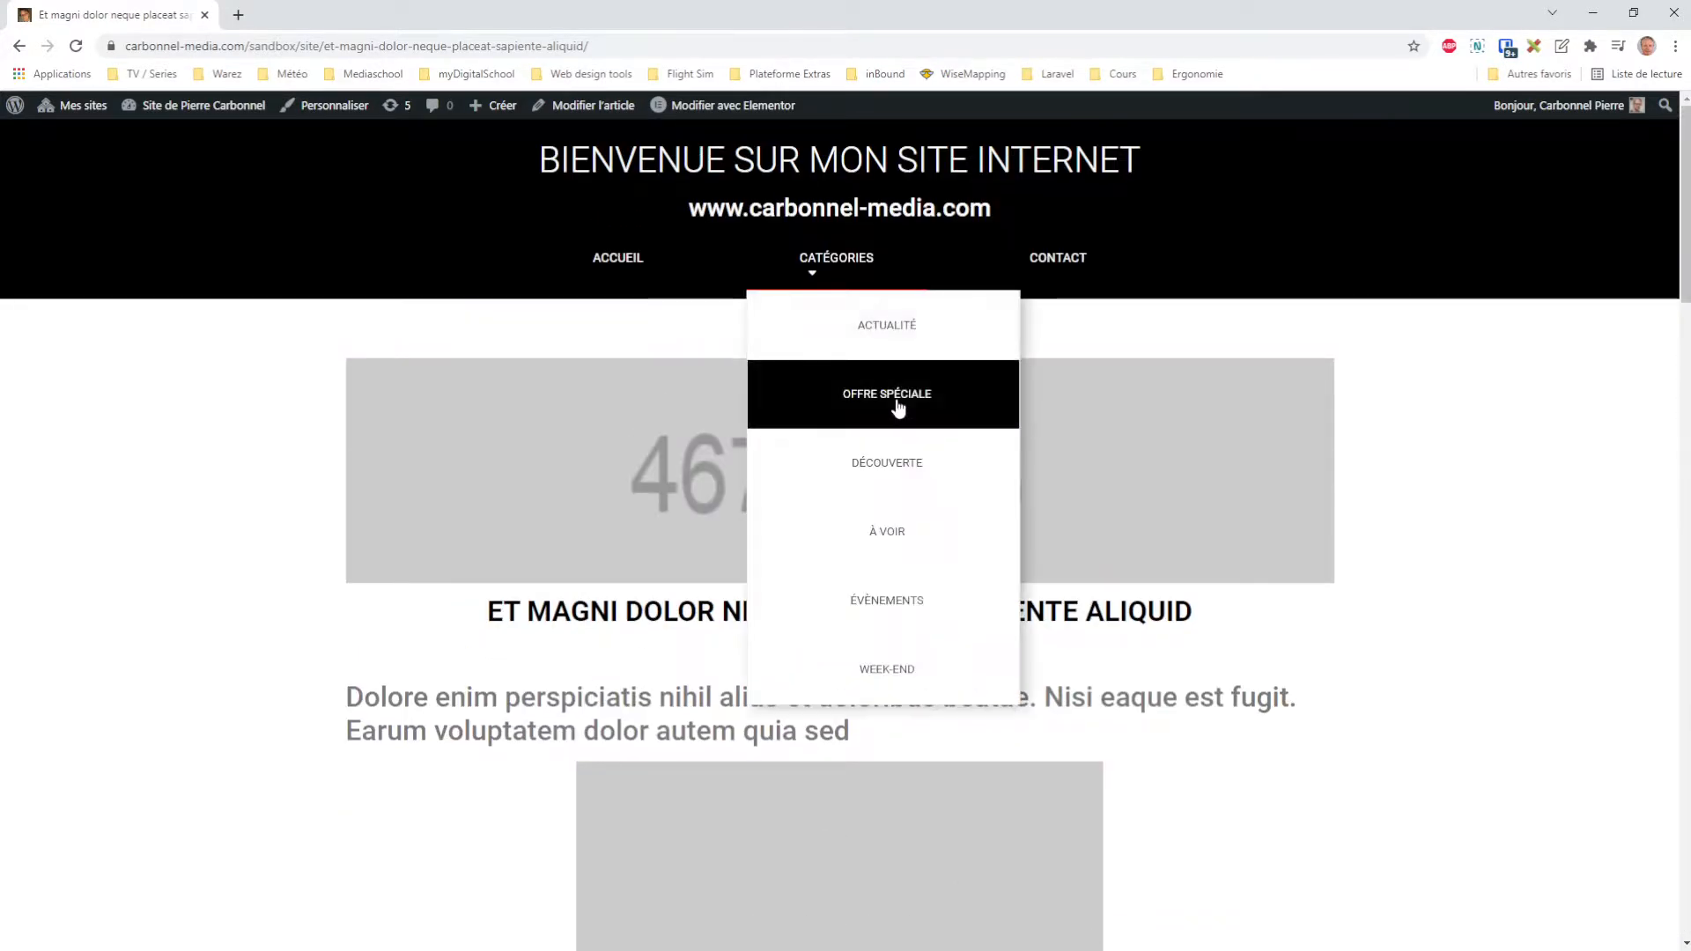
click(877, 528)
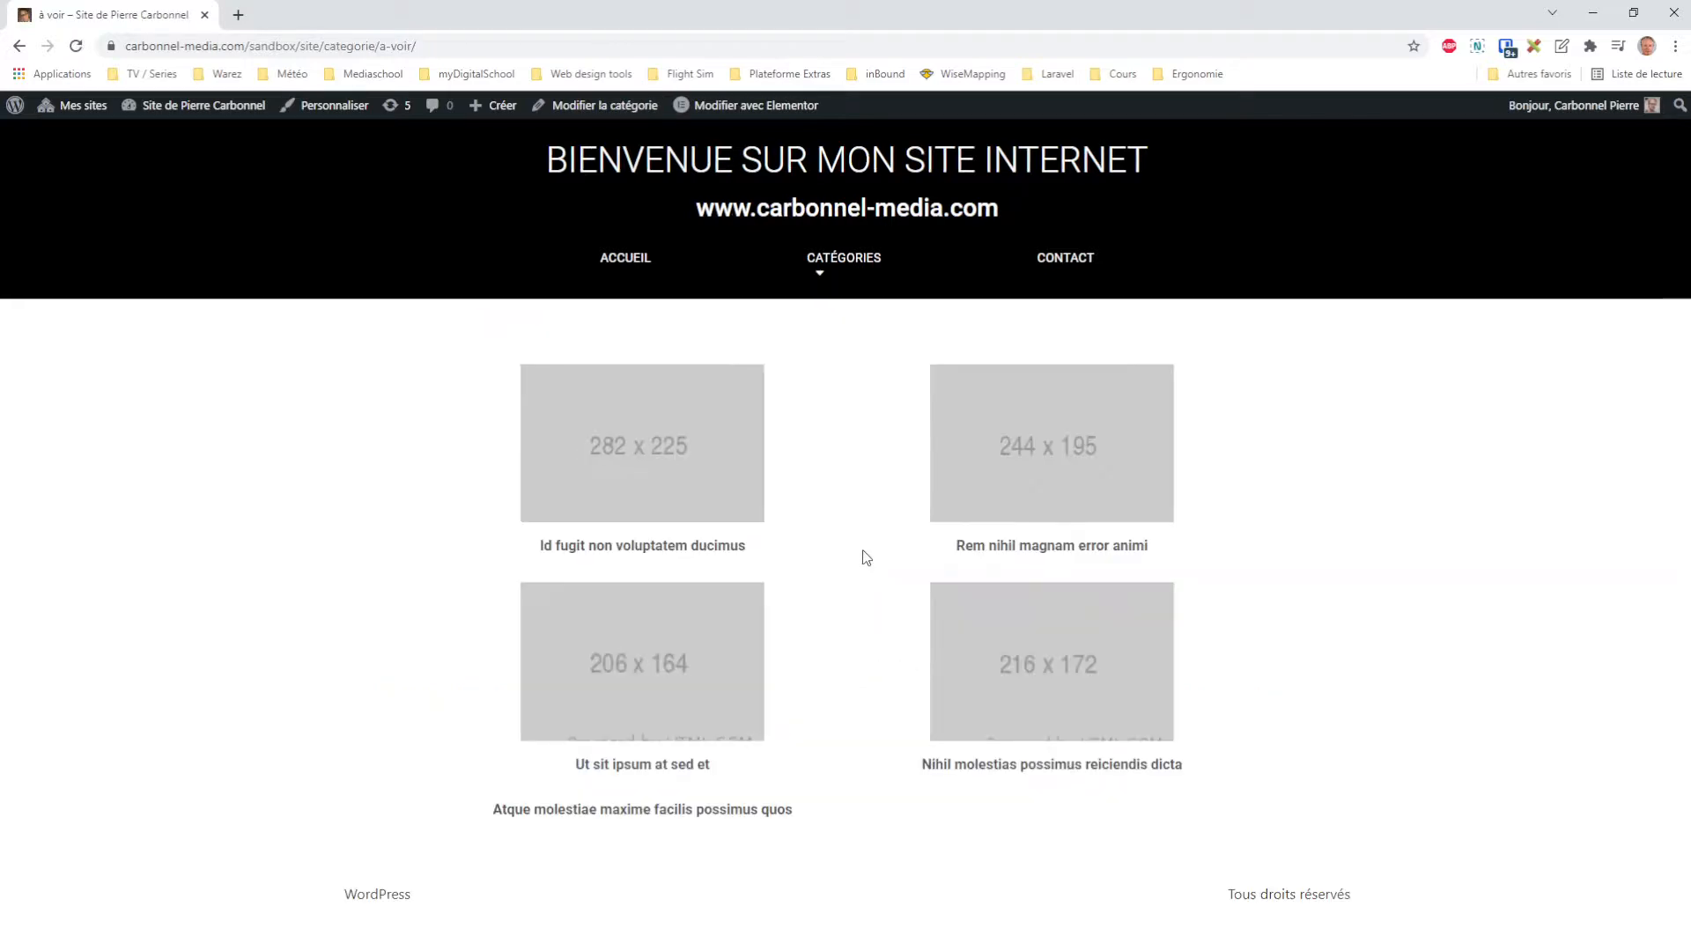
click(692, 550)
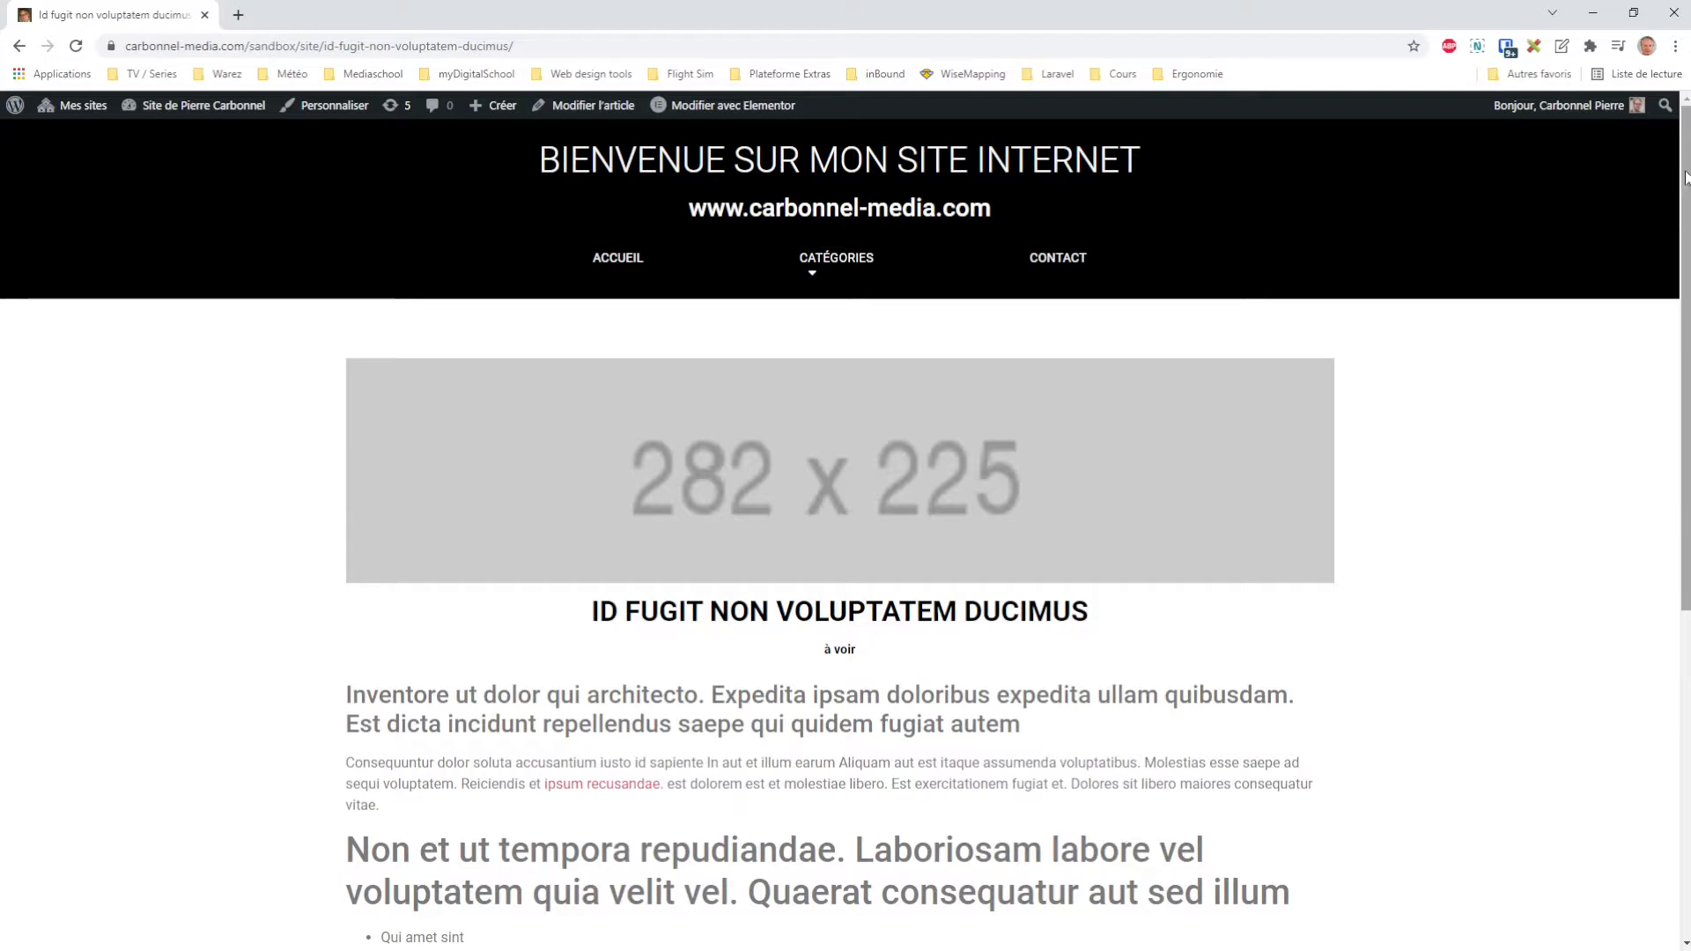
scroll(1659, 495, down, 6)
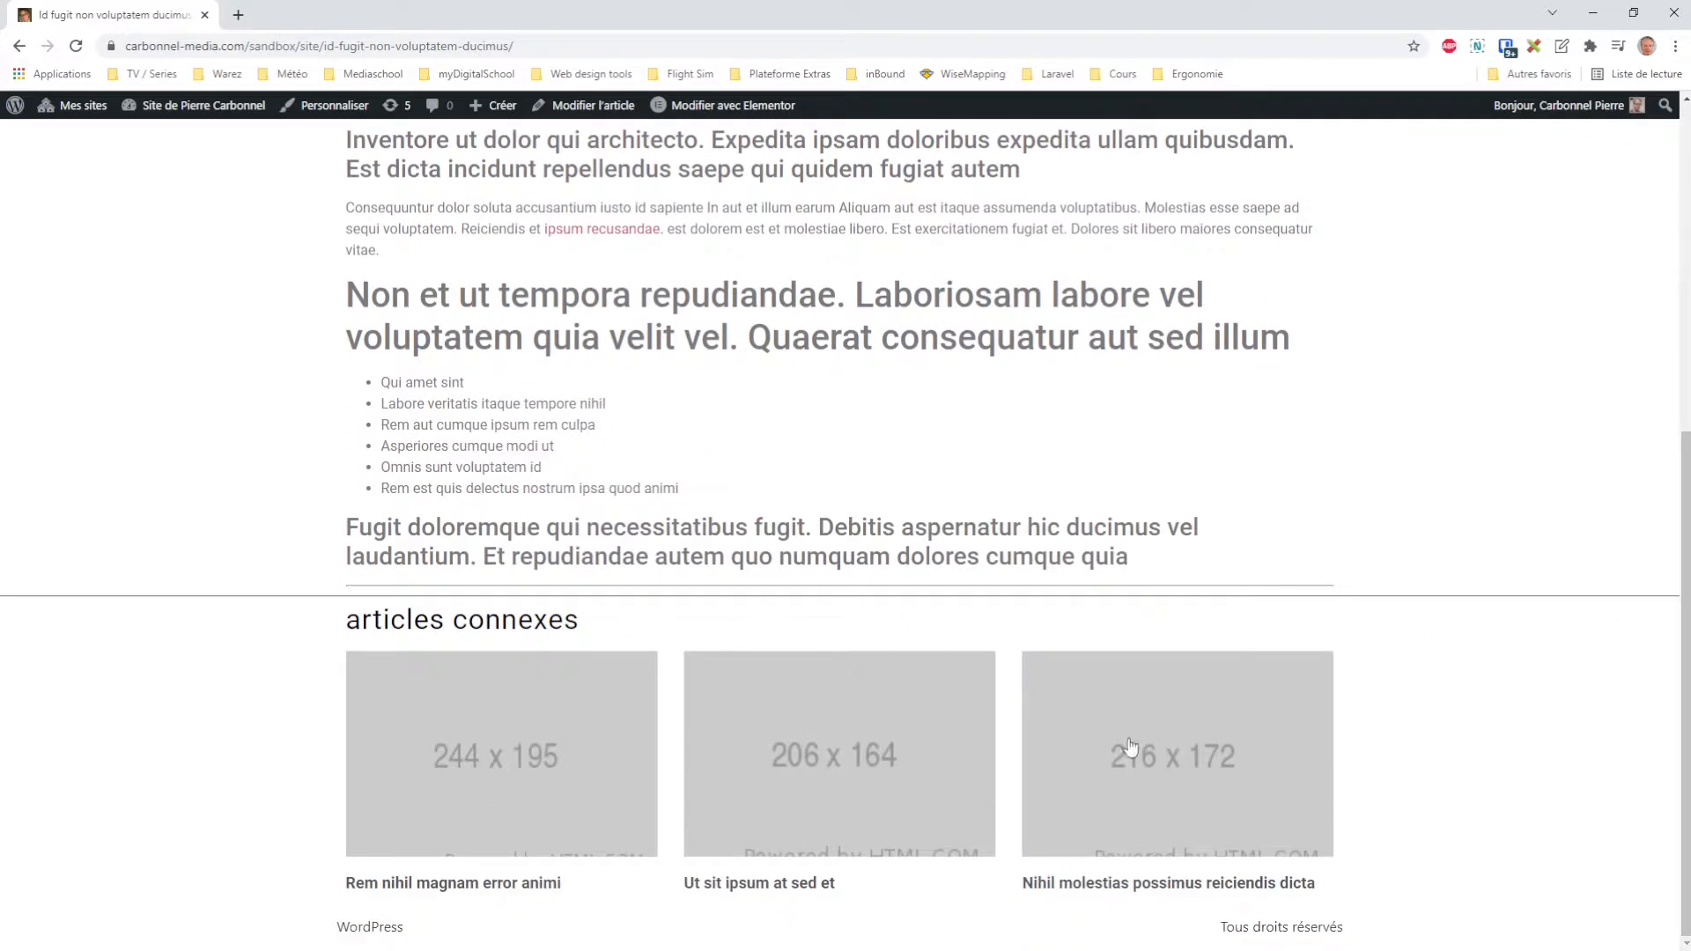
Return to the site's administration dashboard
mouse_move(216, 113)
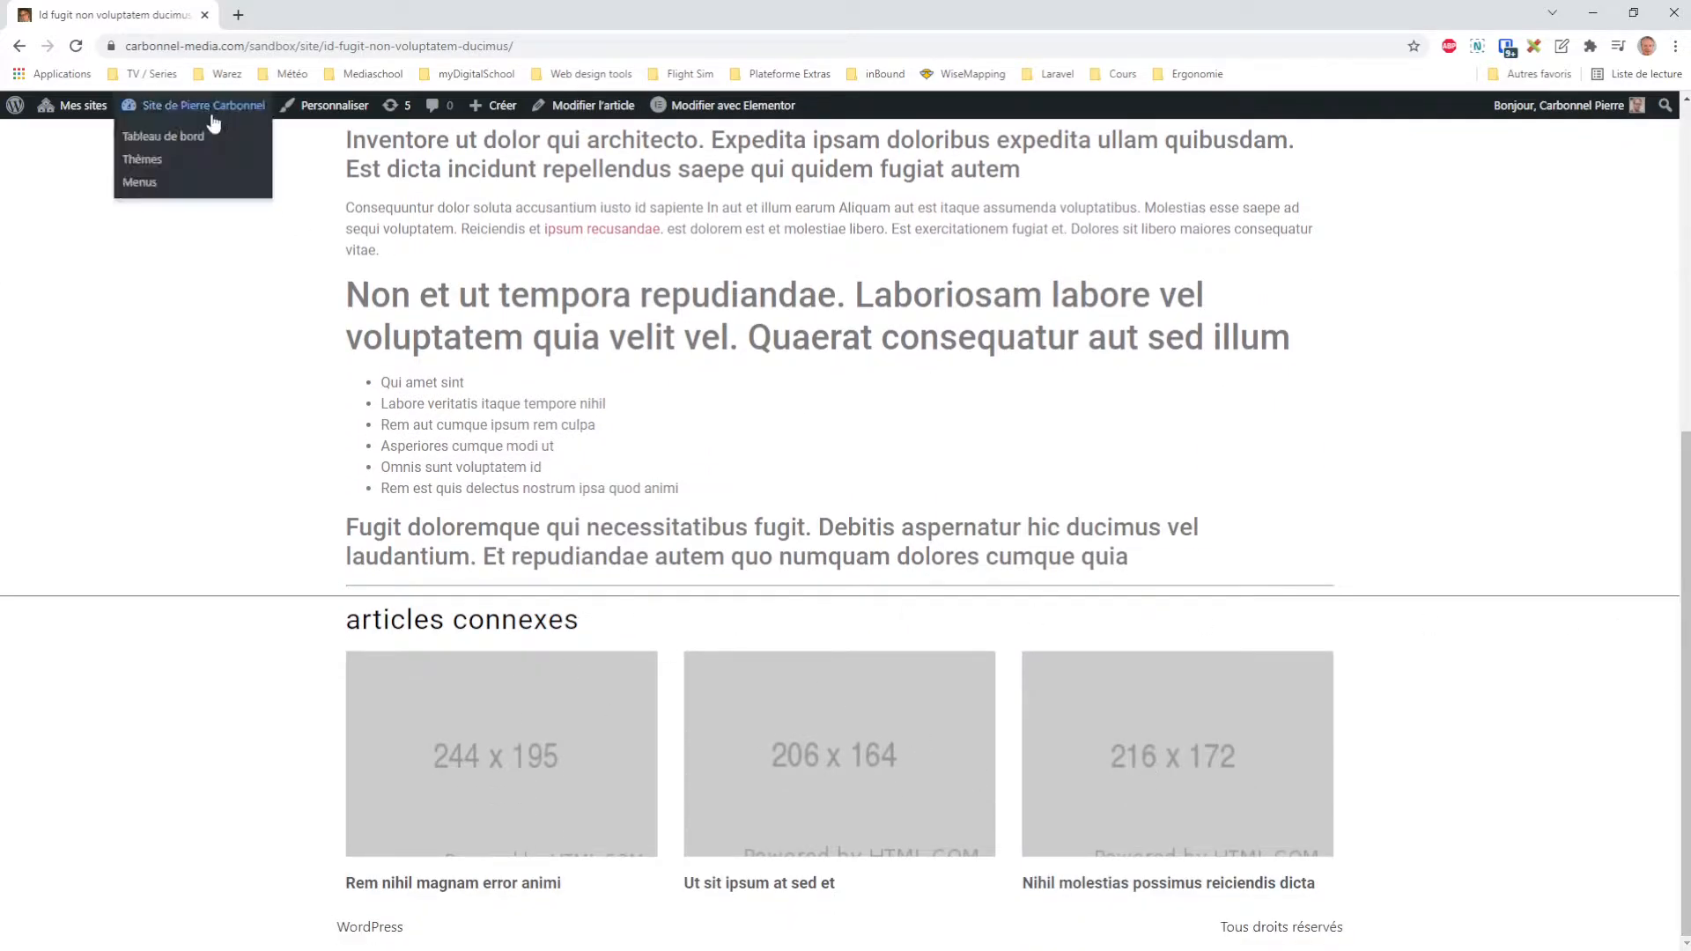
click(189, 138)
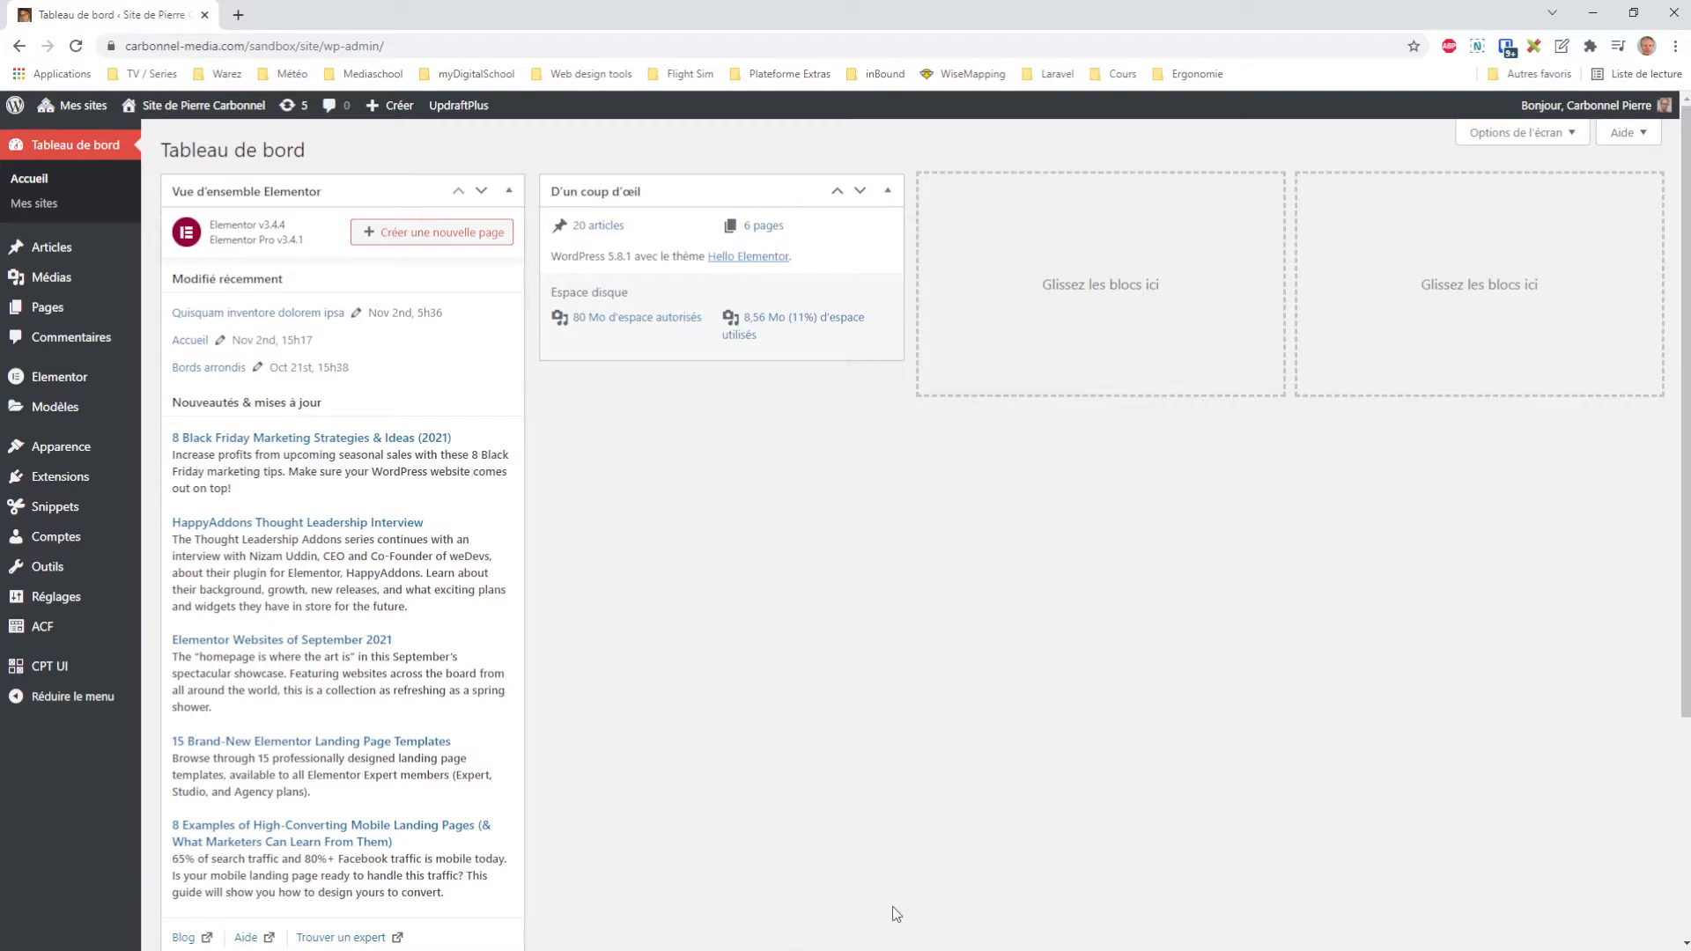
click(854, 938)
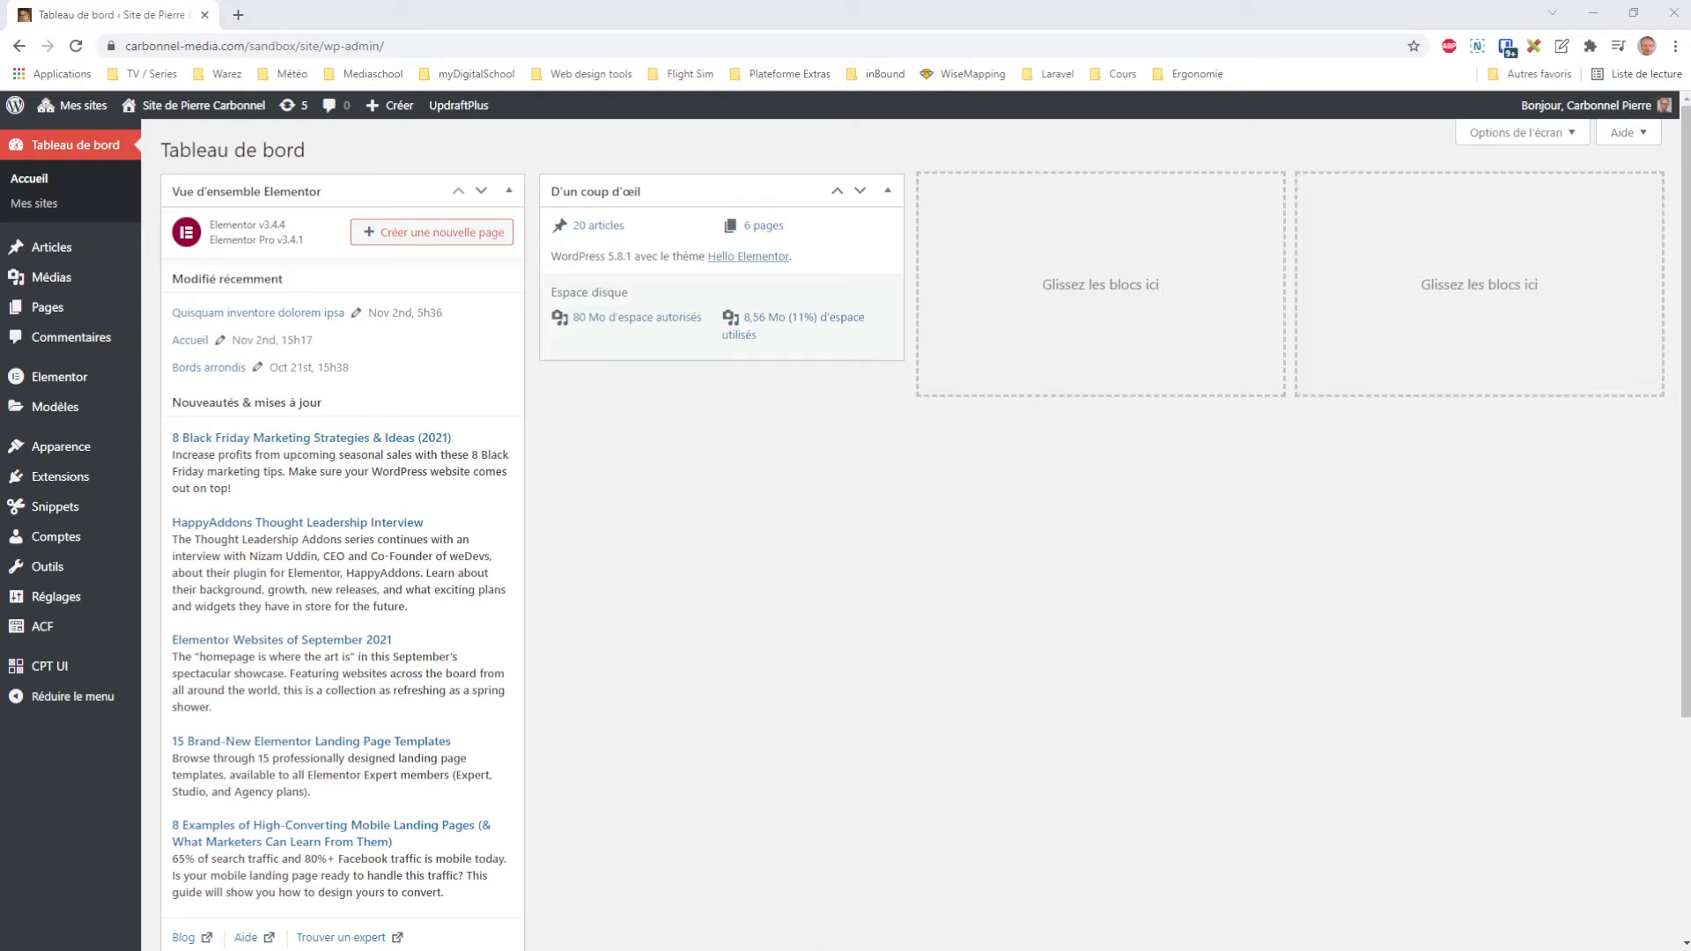